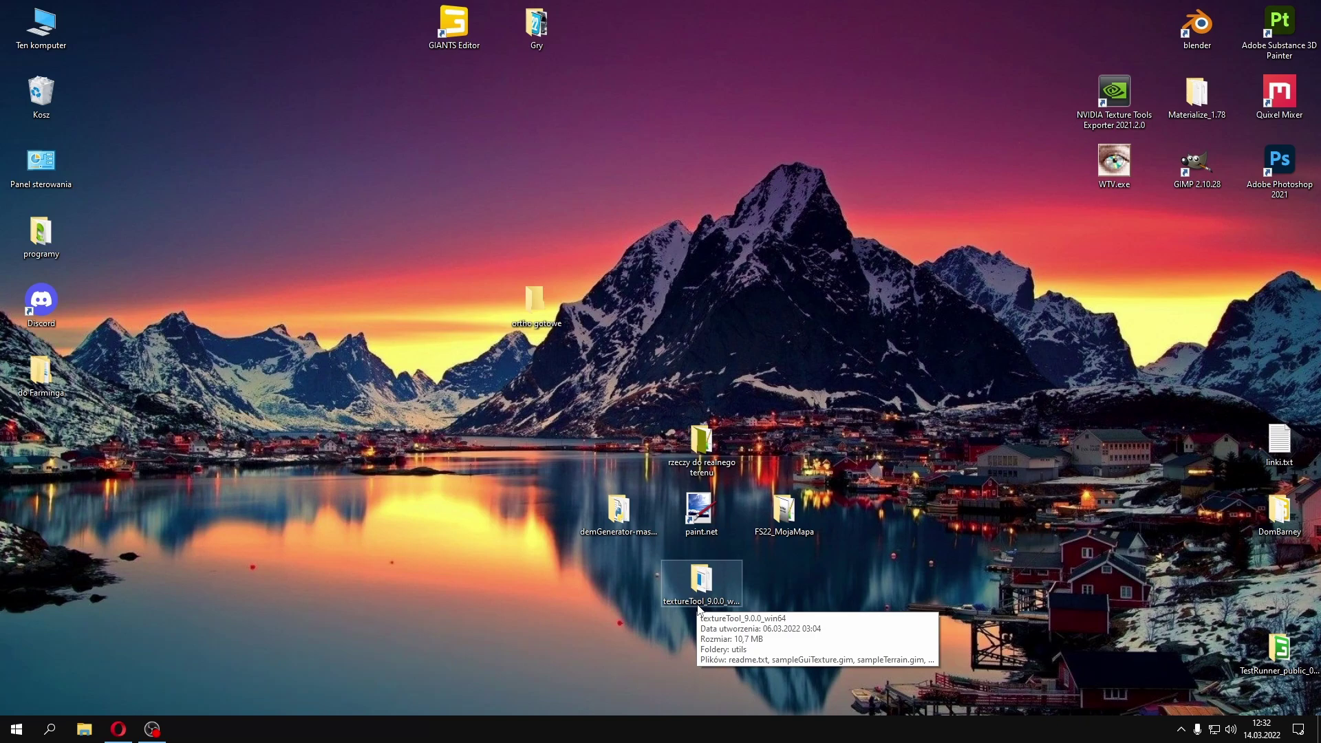
Check the GIANTS Texture Tool v9.0.0 entry on the GDN downloads page in the browser and return to the desktop
click(118, 729)
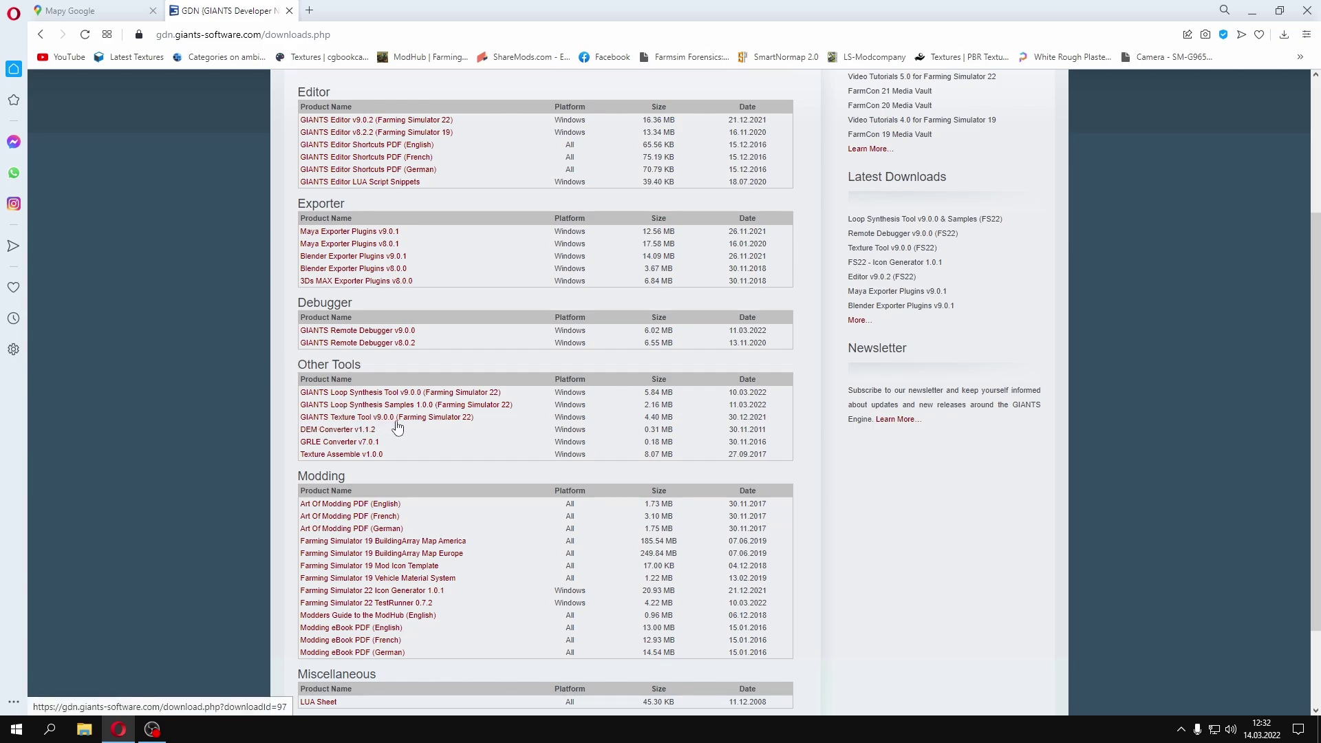
click(1254, 11)
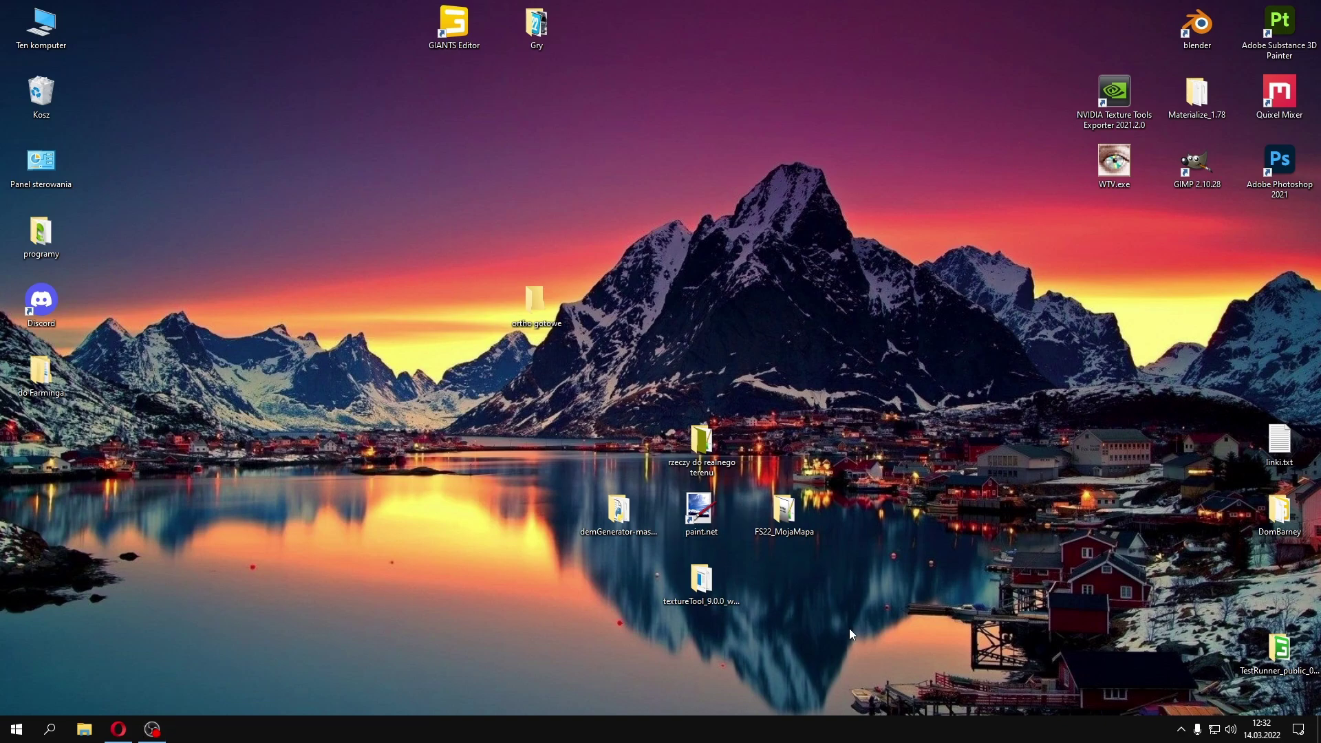
drag(771, 426, 831, 572)
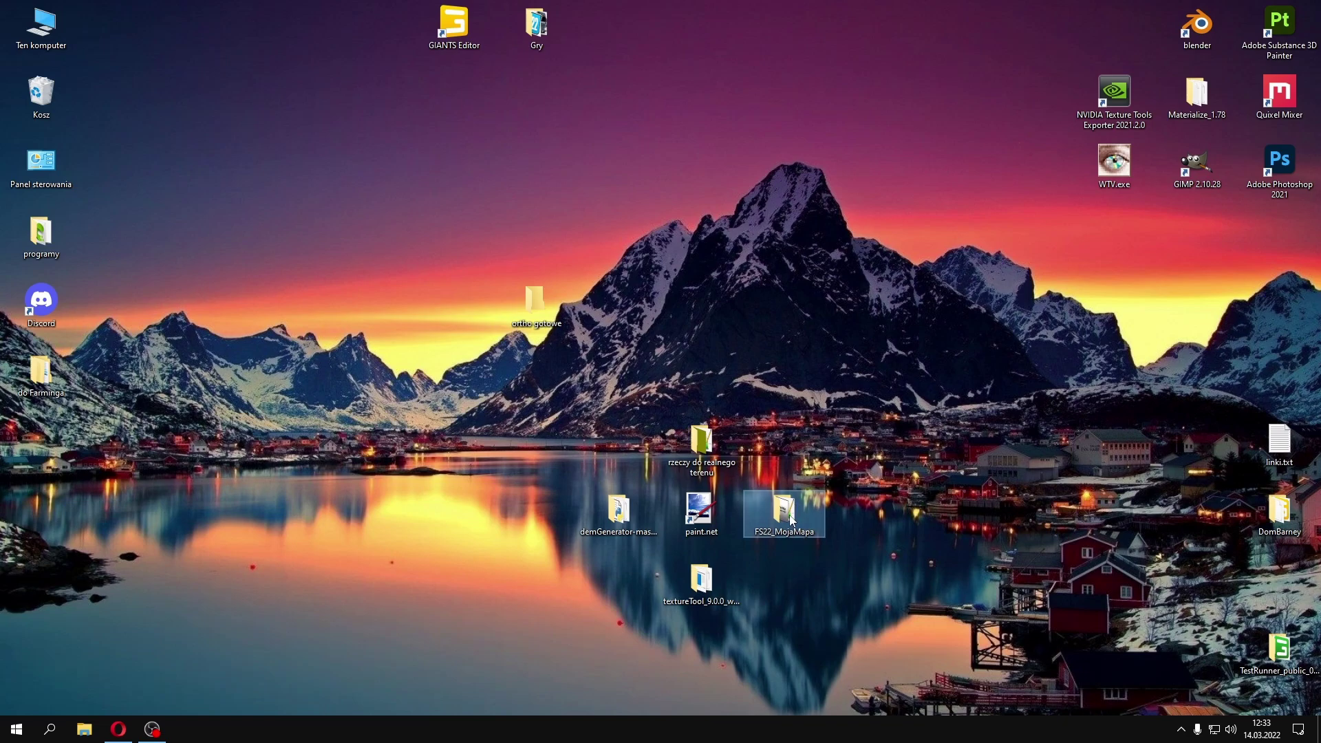
mouse_move(794, 545)
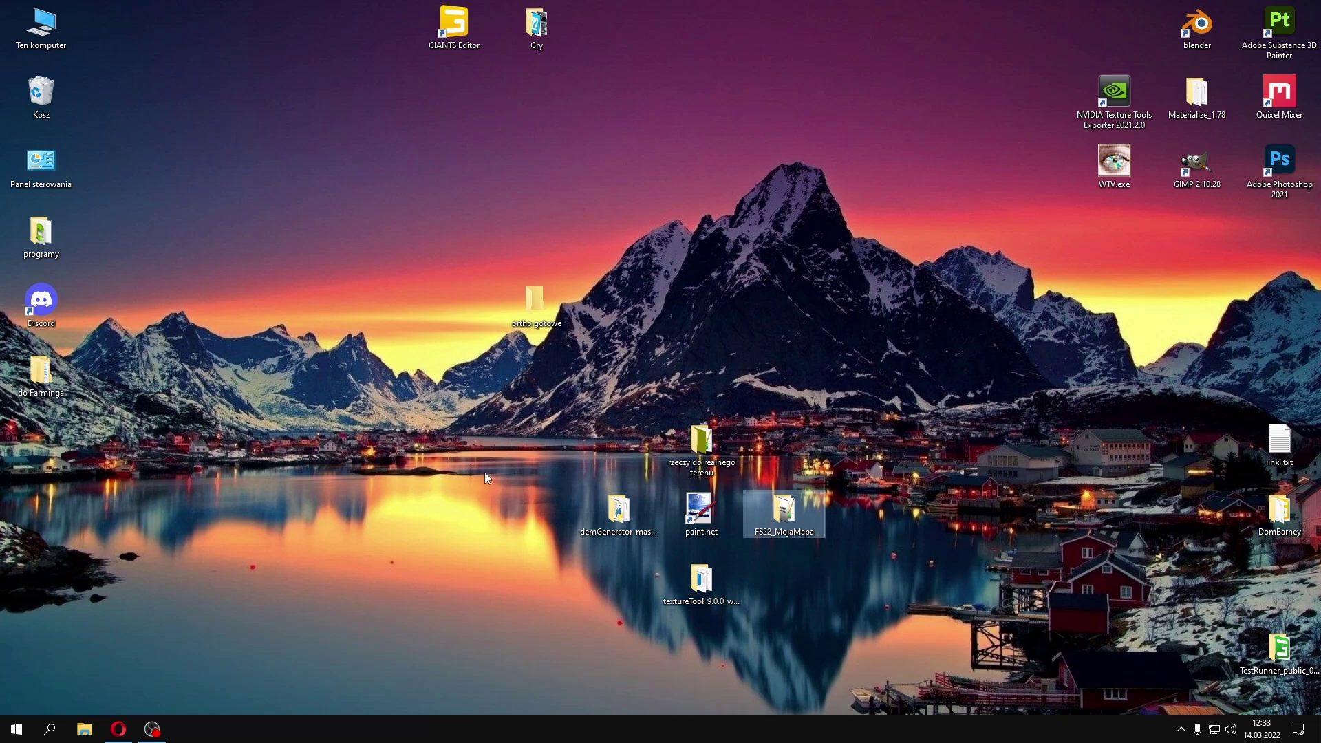
Open orto_0.png from the demGen_data folder inside demGenerator-master in paint.net
mouse_move(614, 519)
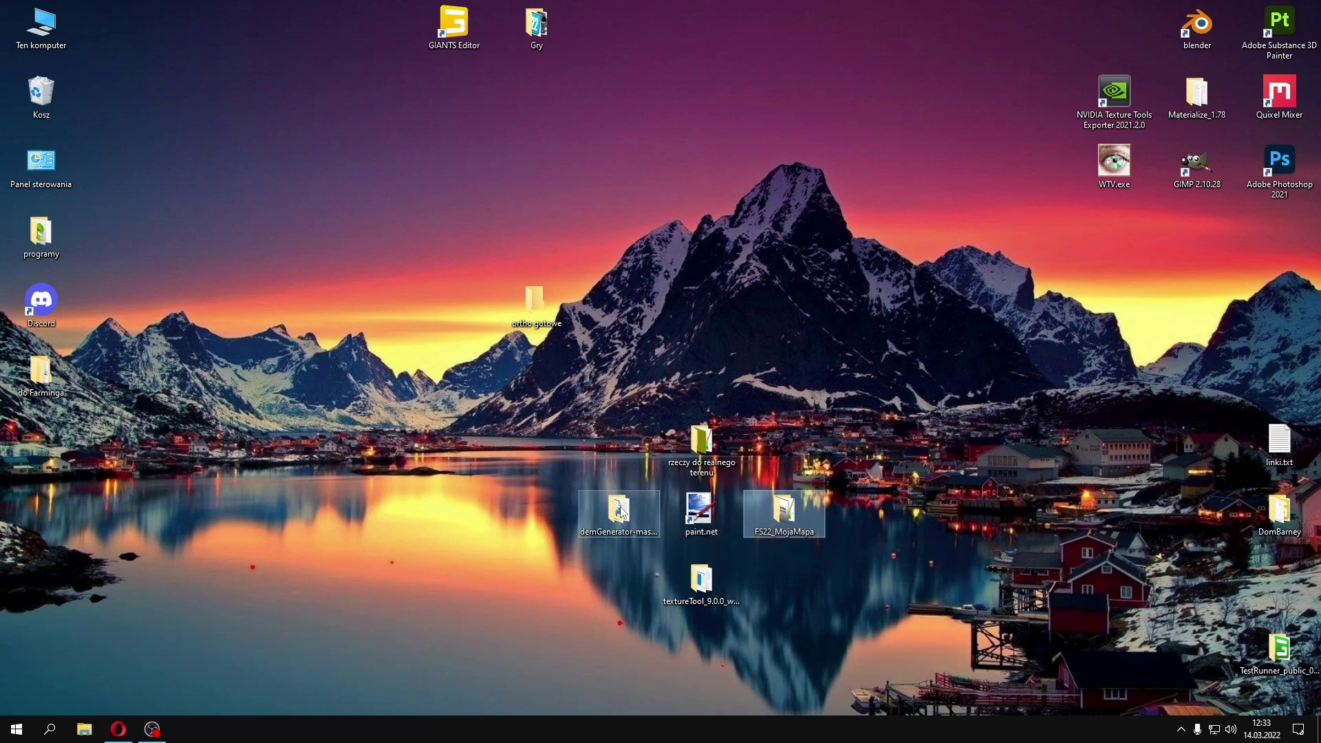
double_click(618, 510)
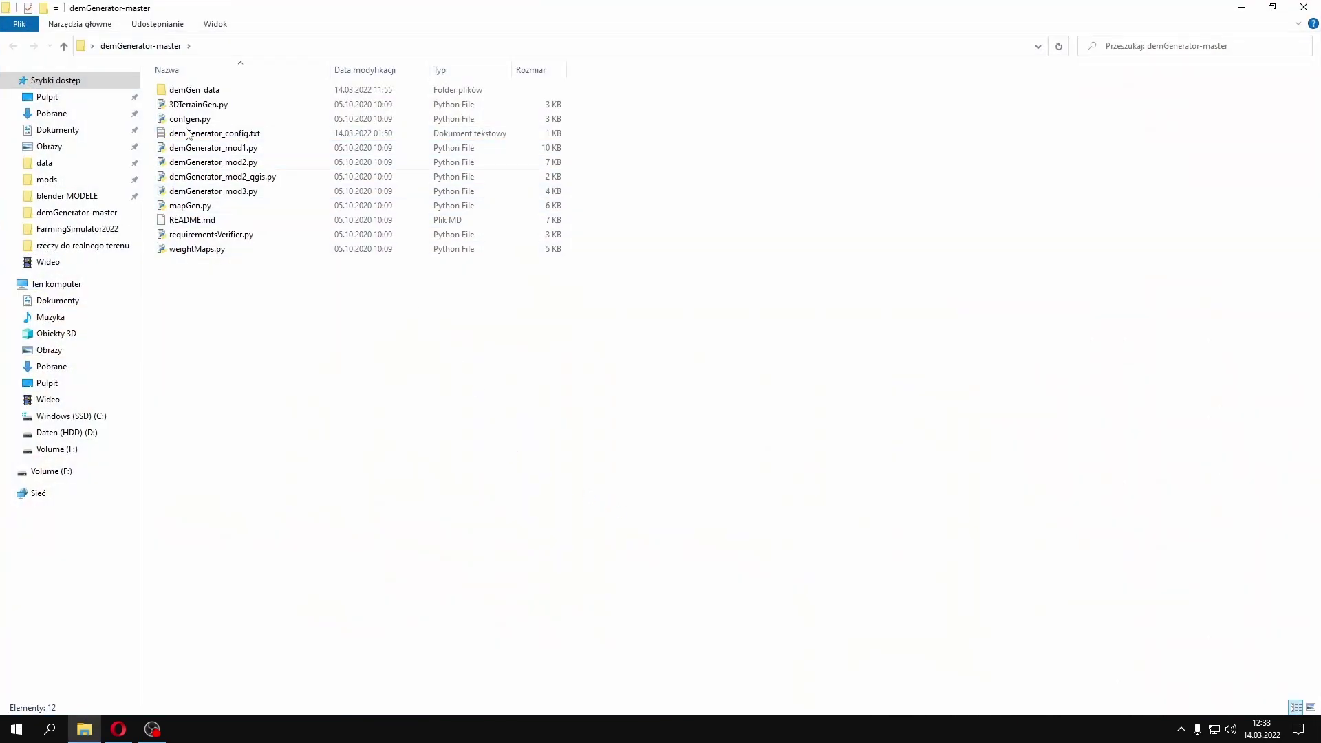
double_click(205, 92)
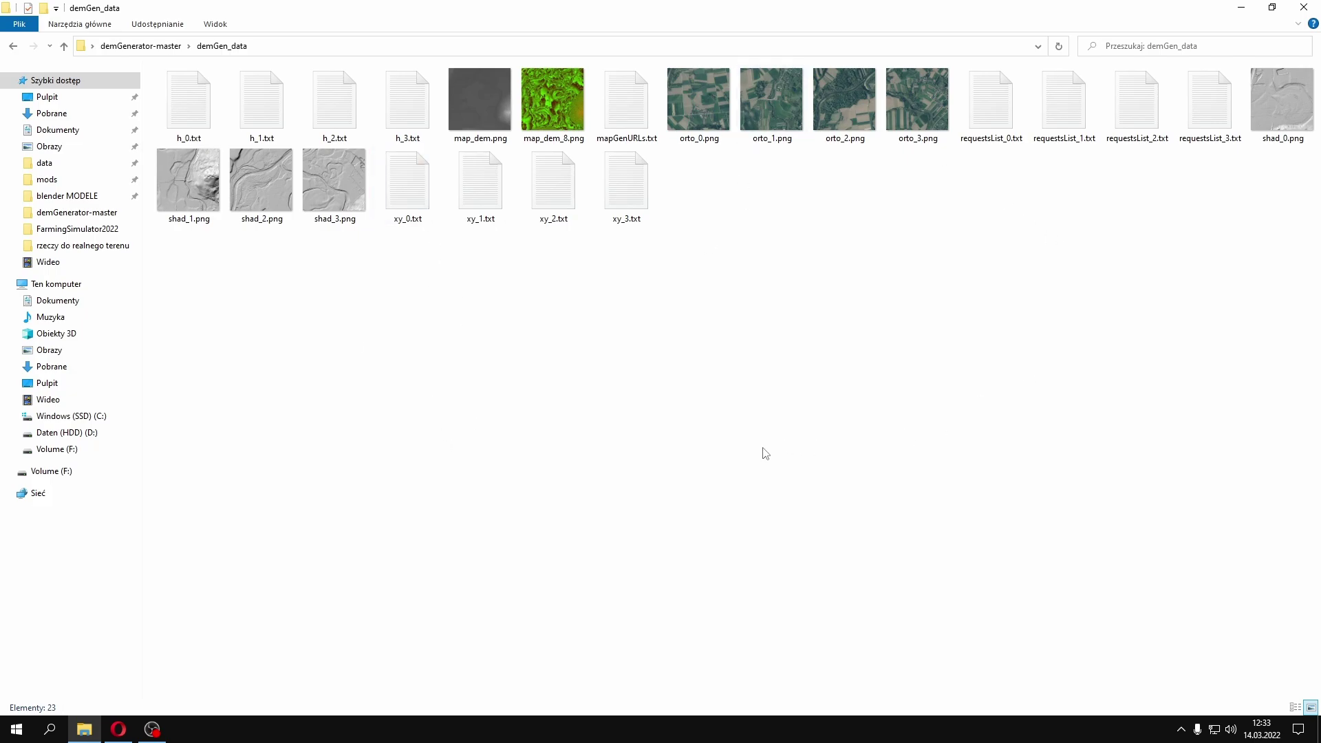
click(483, 134)
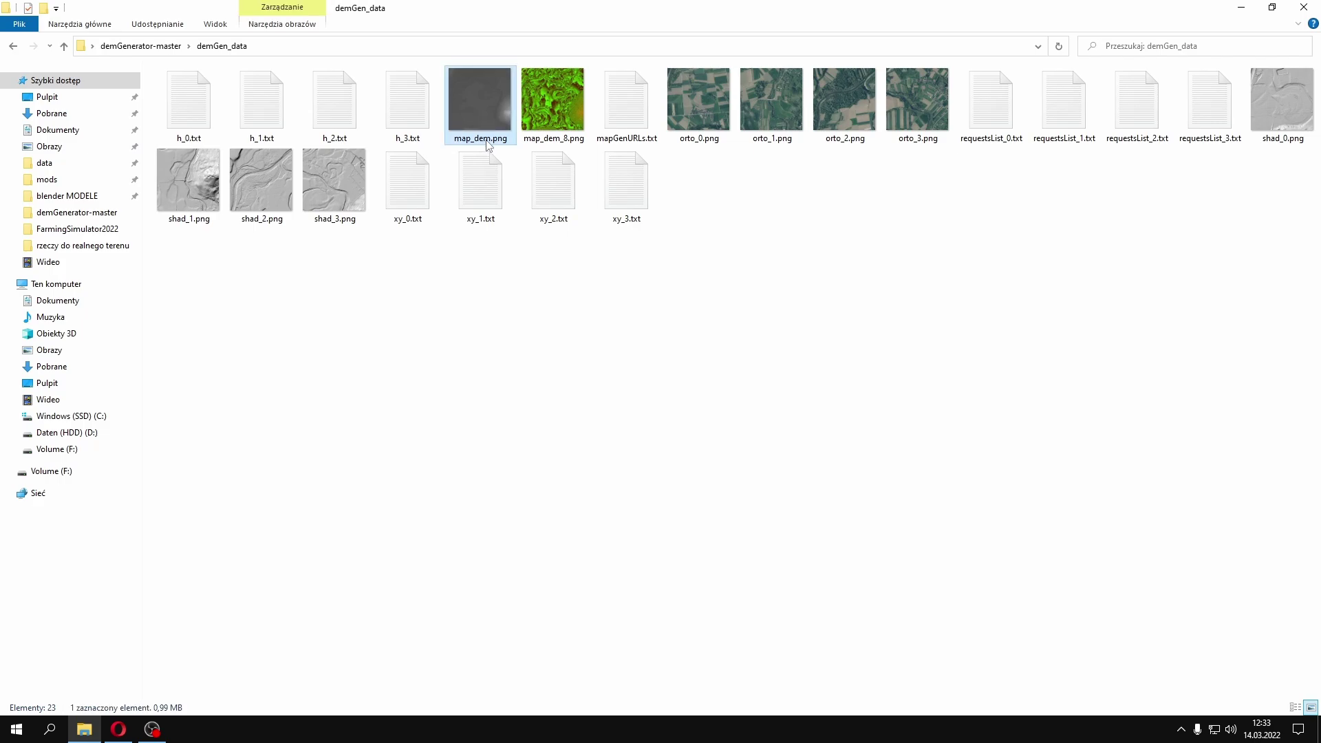
drag(708, 169, 906, 108)
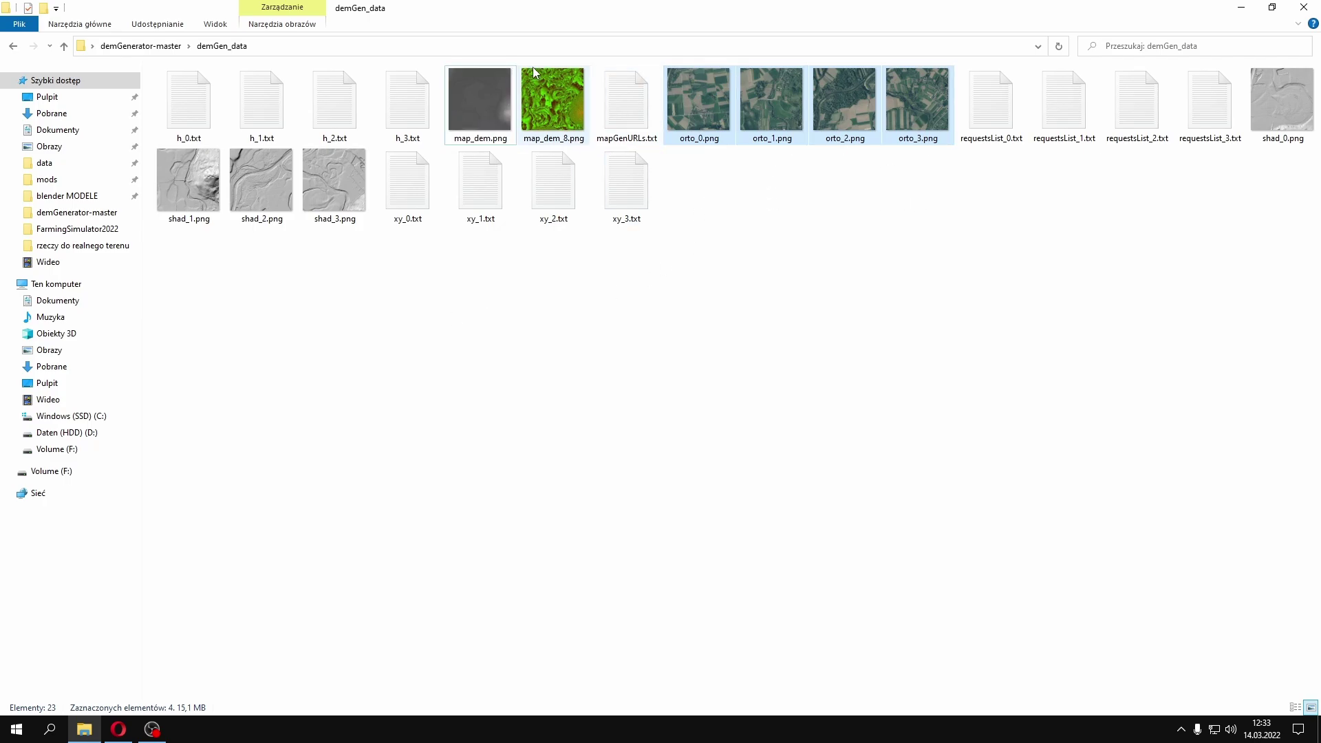
click(463, 96)
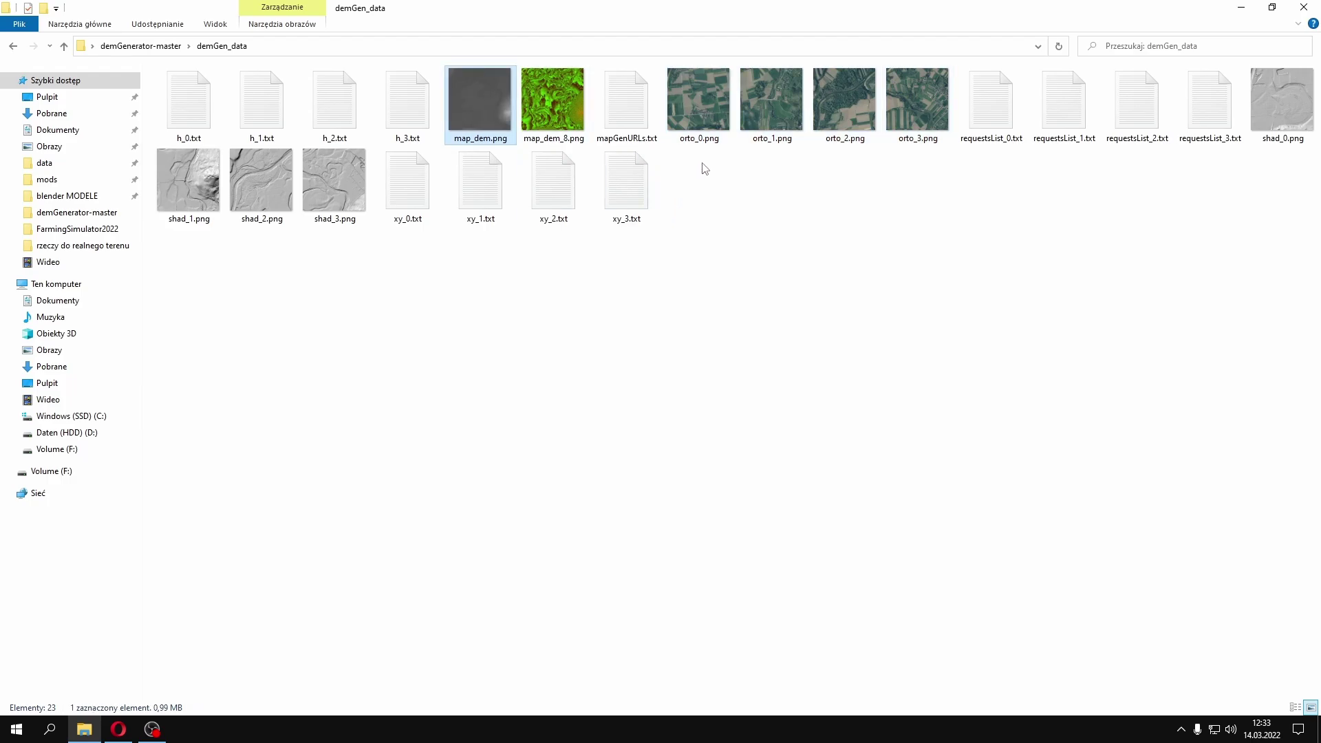
double_click(697, 103)
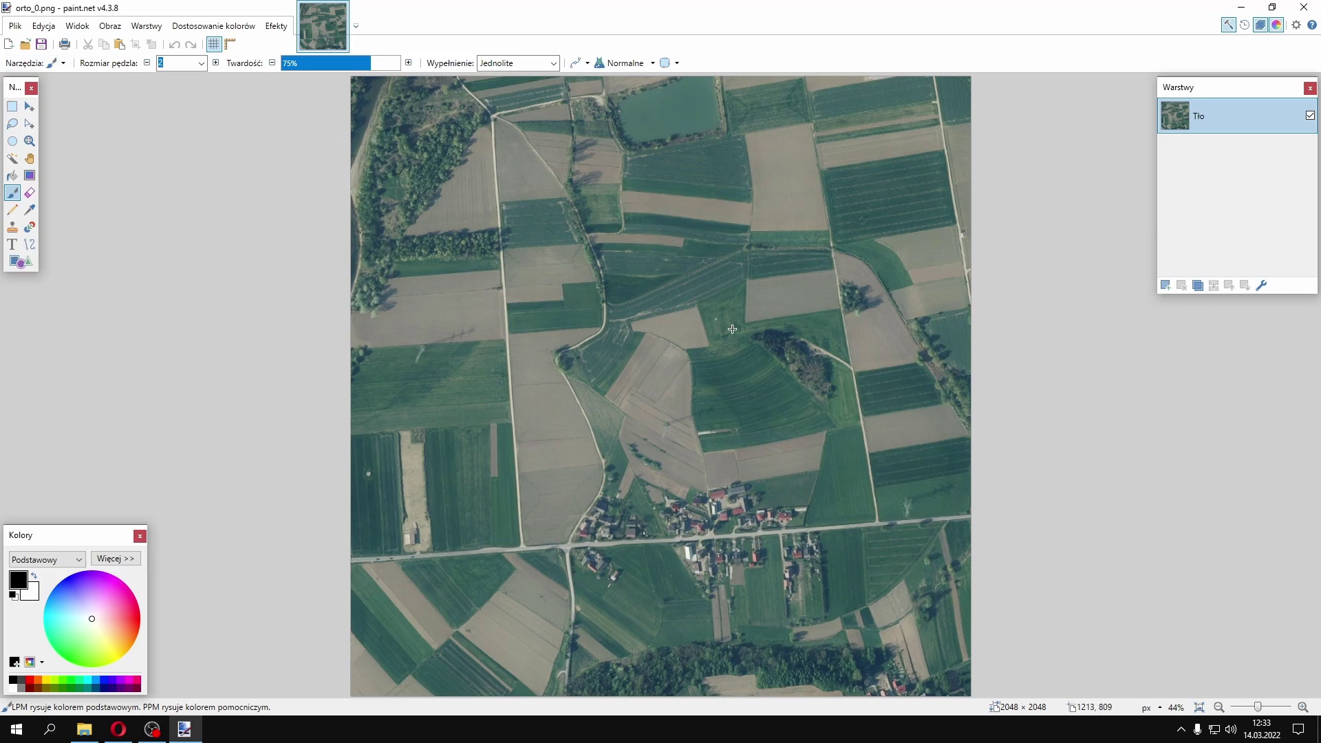
Resize the orto_0.png image to 1024 × 1024 pixels and flip it vertically
click(109, 27)
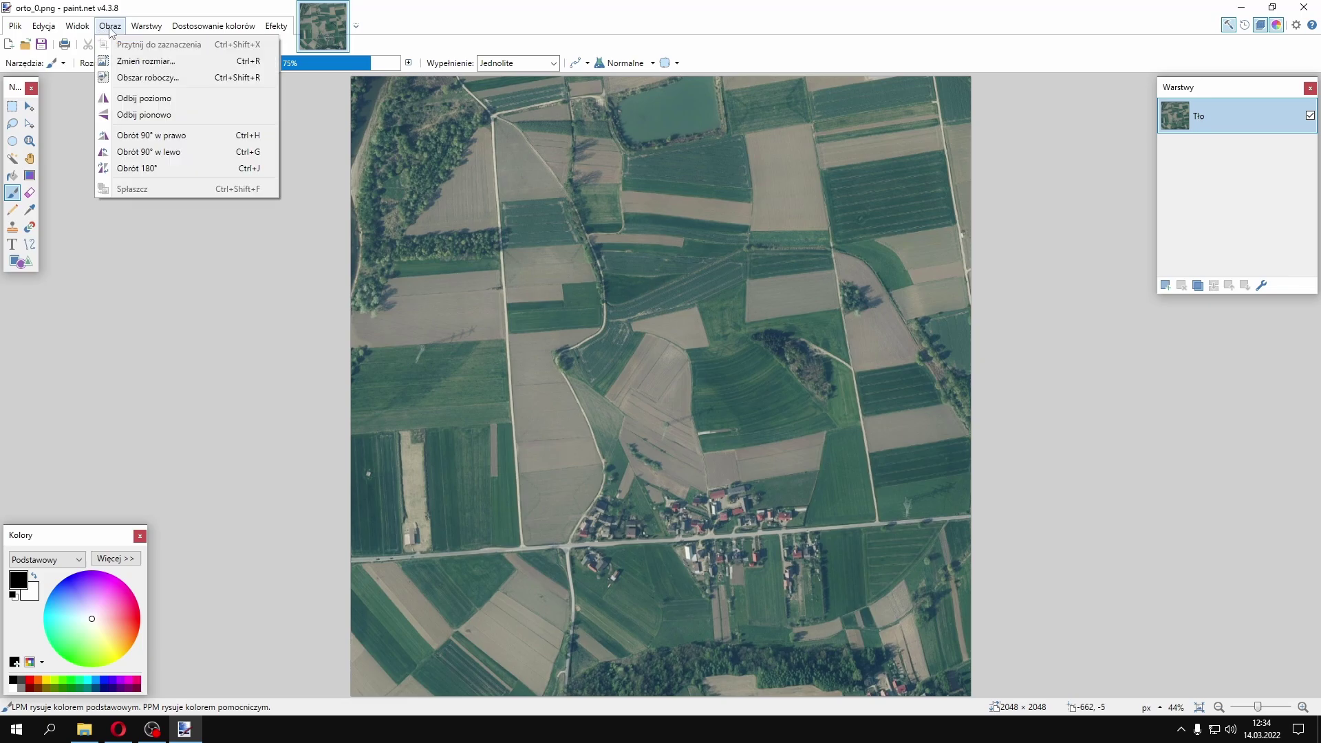
click(143, 65)
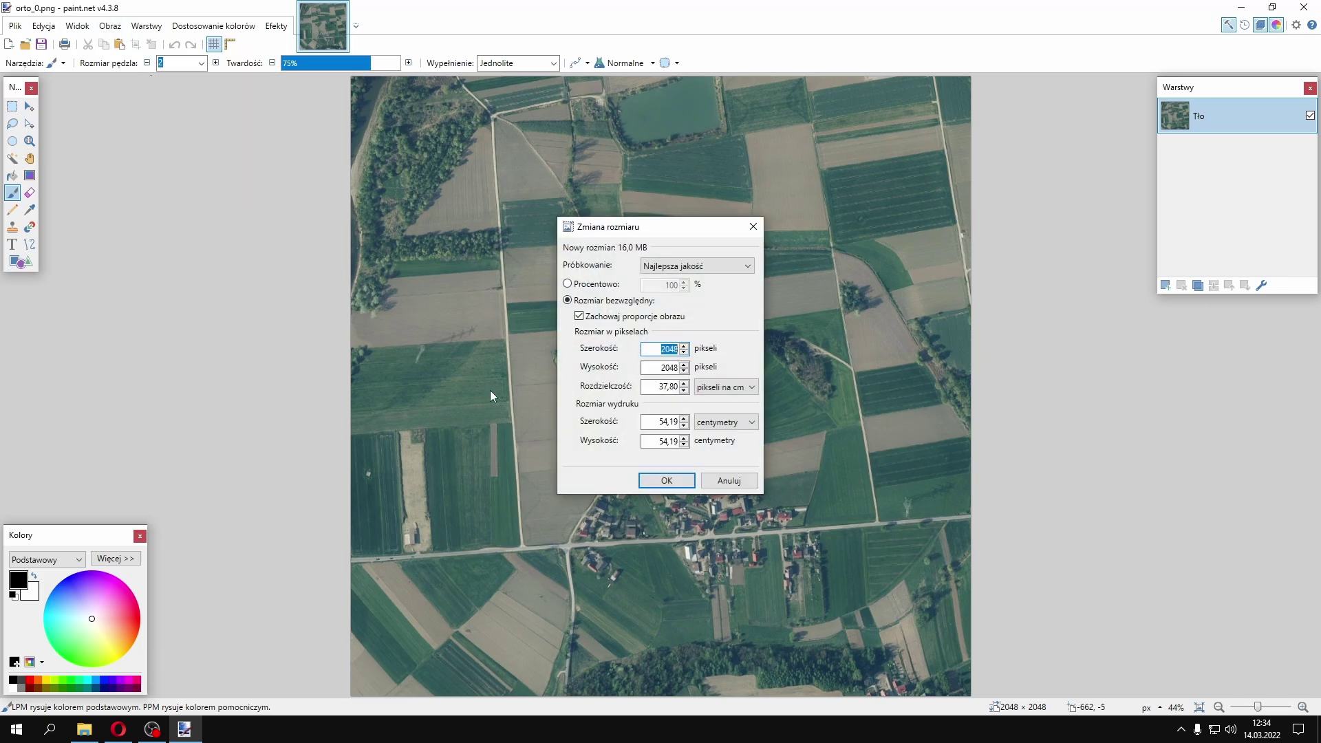
click(579, 317)
double_click(668, 349)
text(1024)
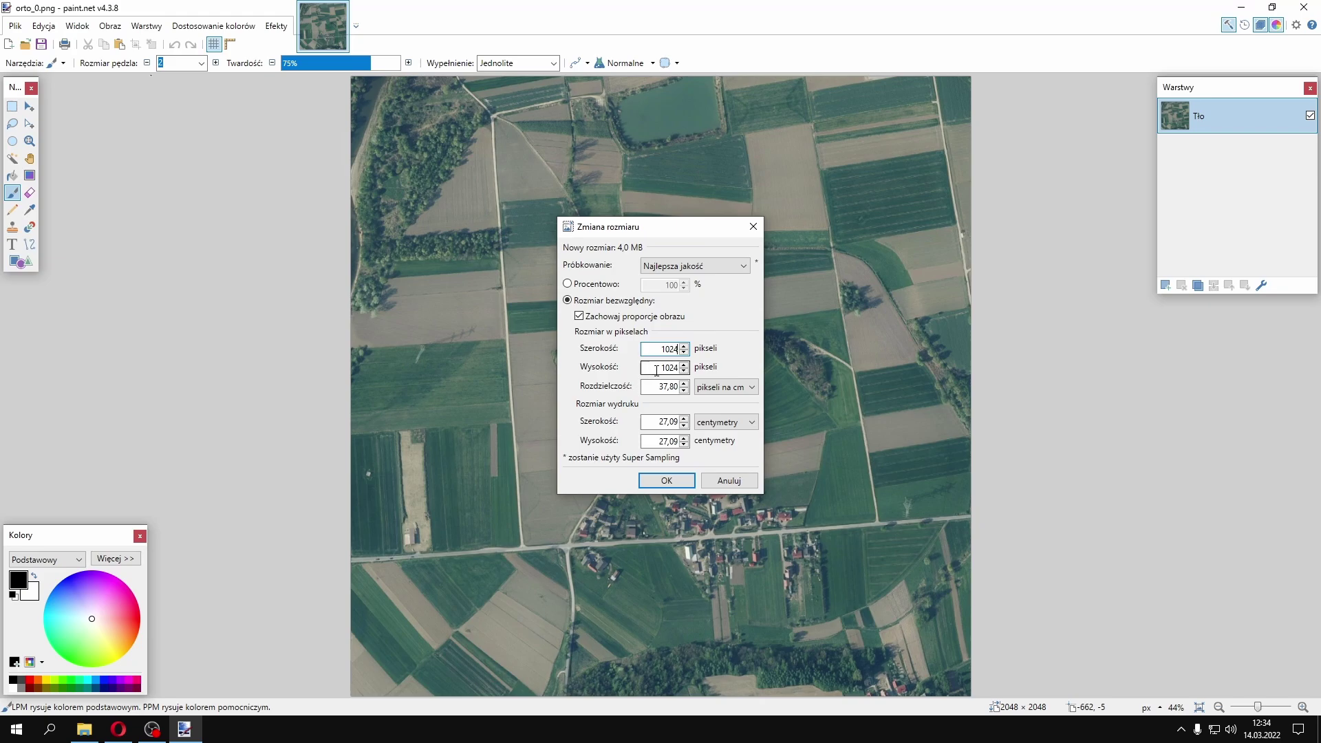
click(667, 480)
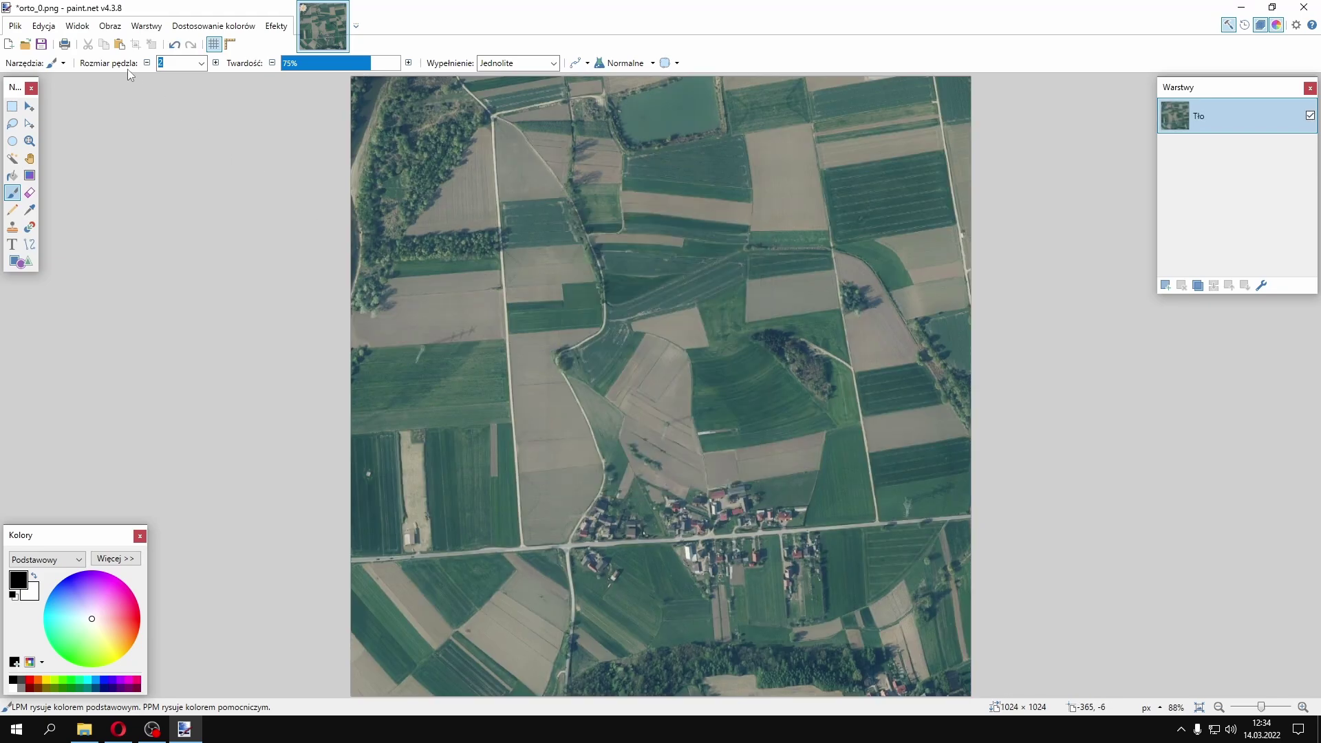
click(110, 29)
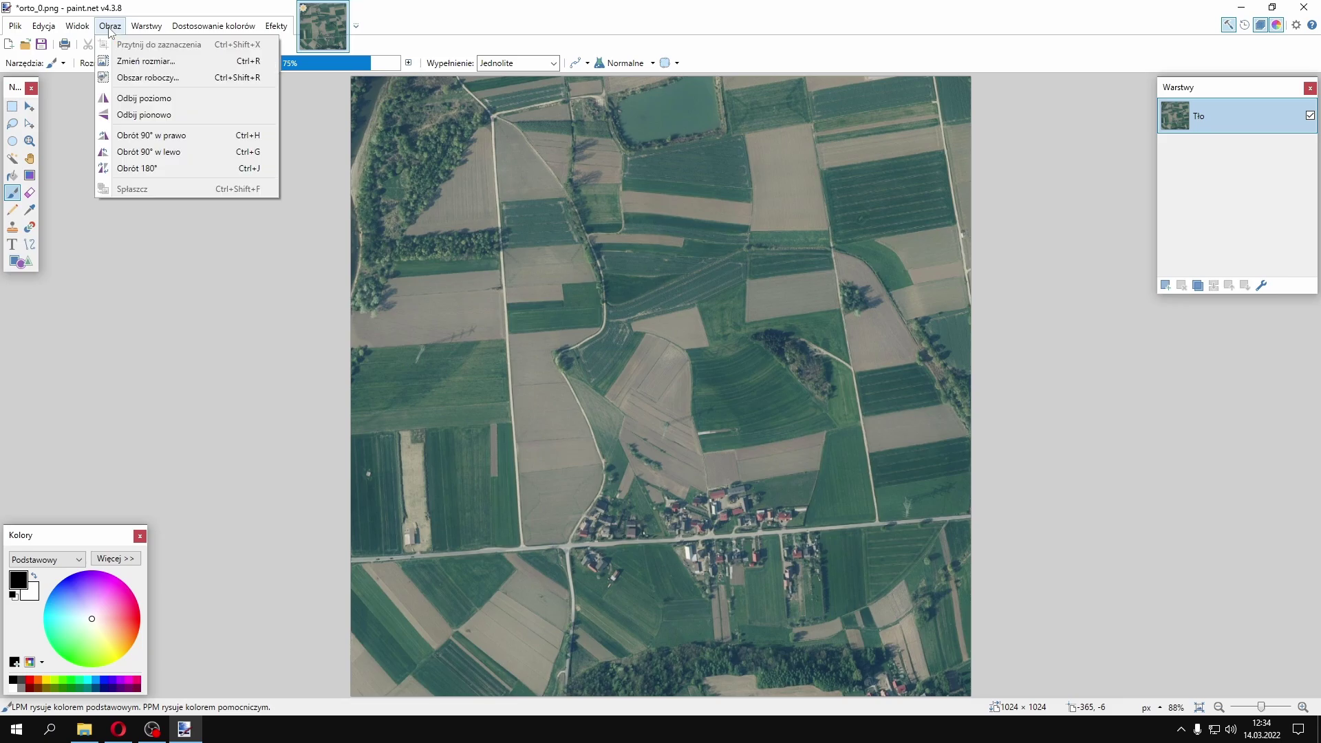
click(140, 121)
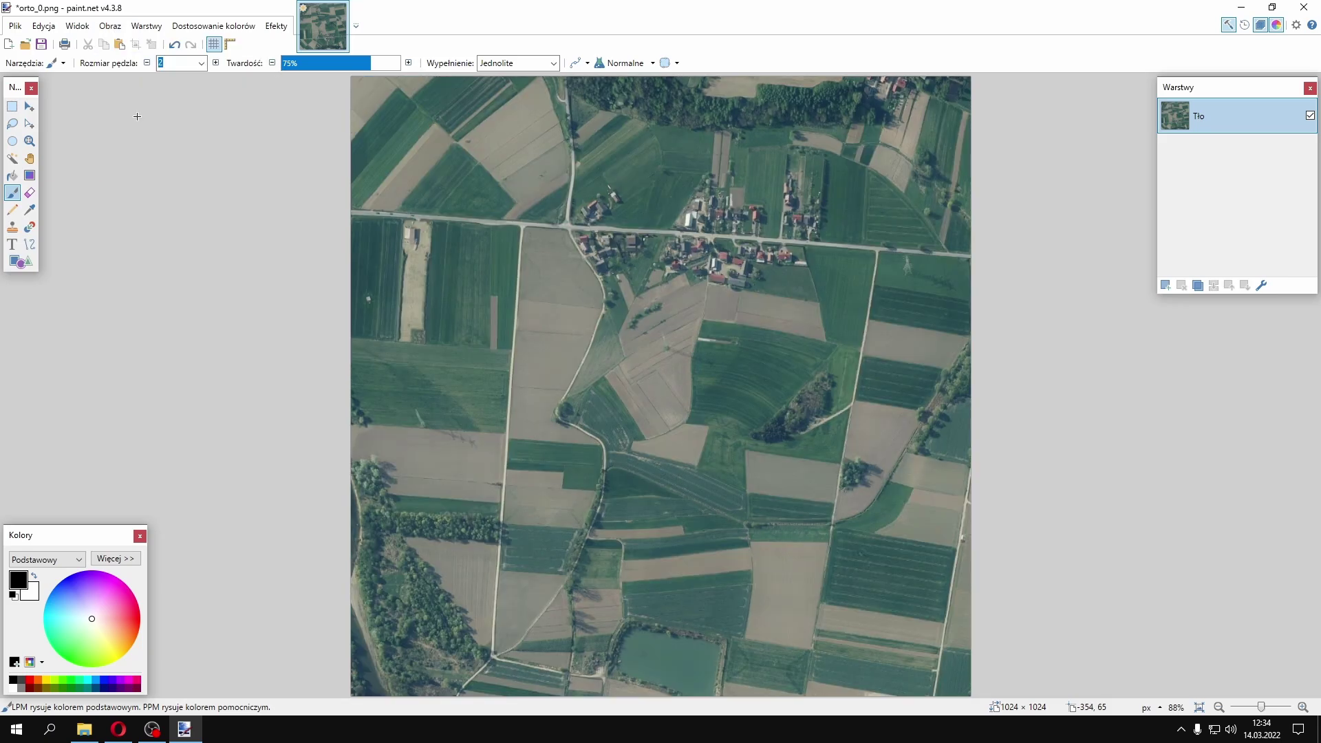
Open the Save As dialog for the image and move the "ortho gotowe" folder above "rzeczy do realnego terenu" on the desktop
click(15, 26)
click(67, 132)
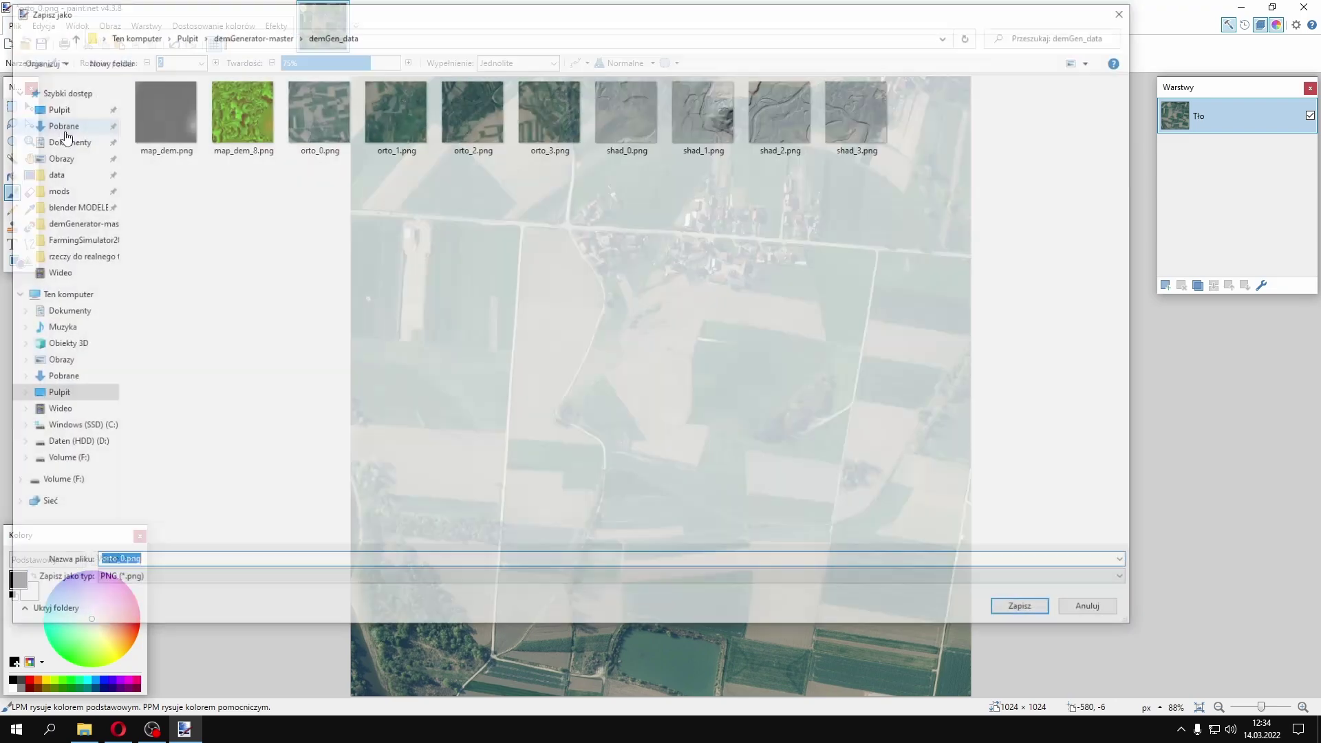
right_click(606, 737)
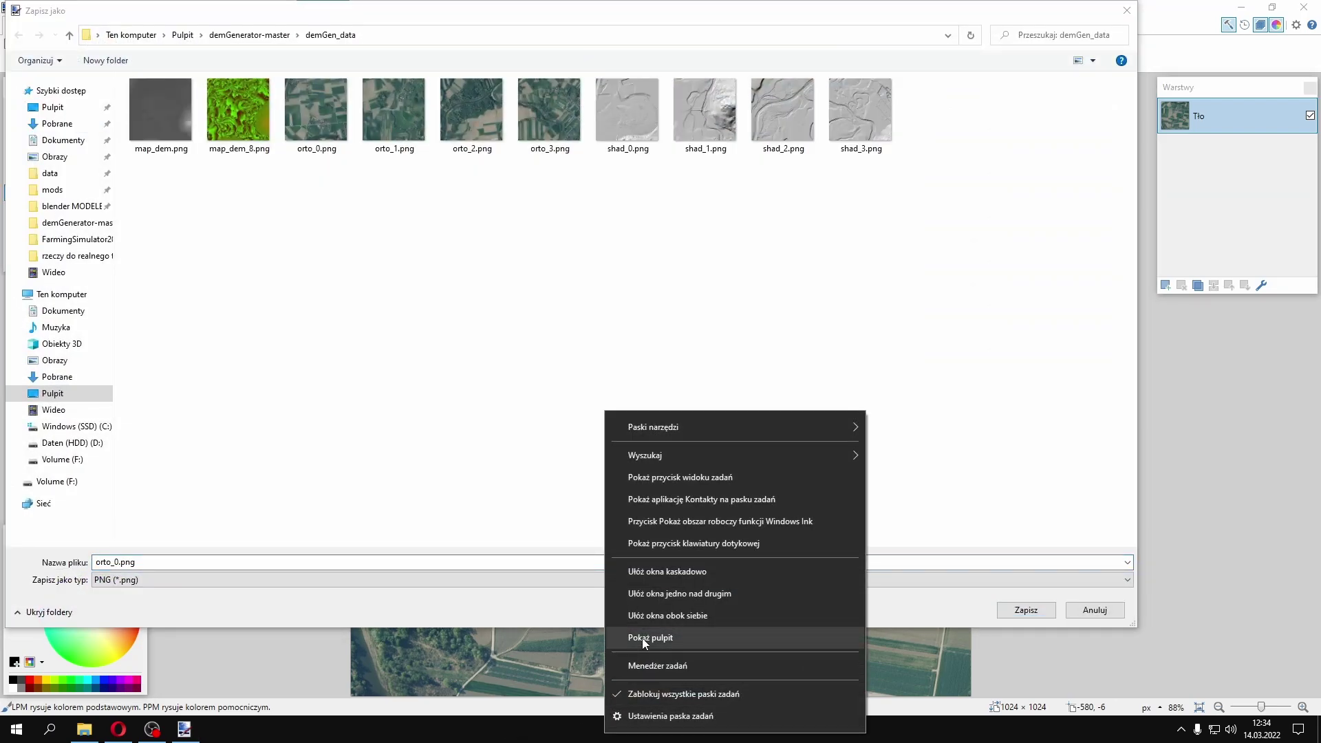
click(642, 637)
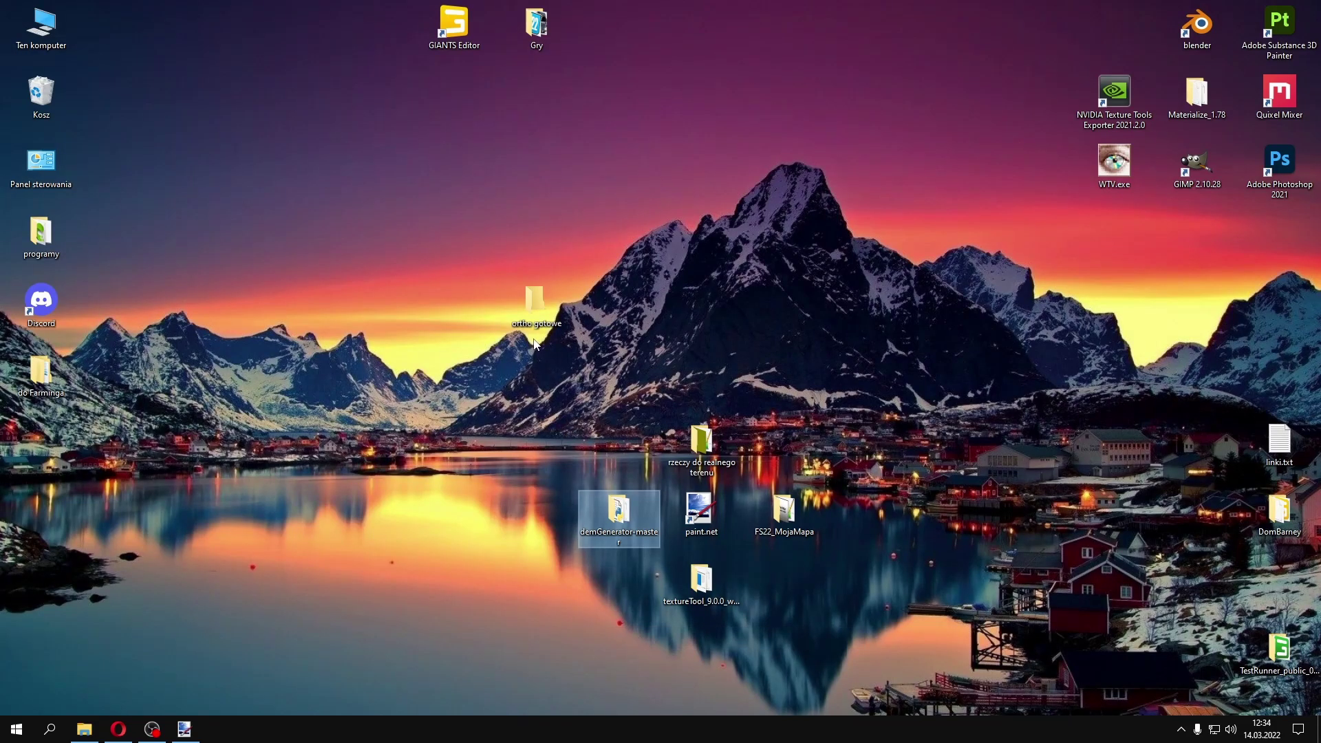
drag(536, 313, 702, 313)
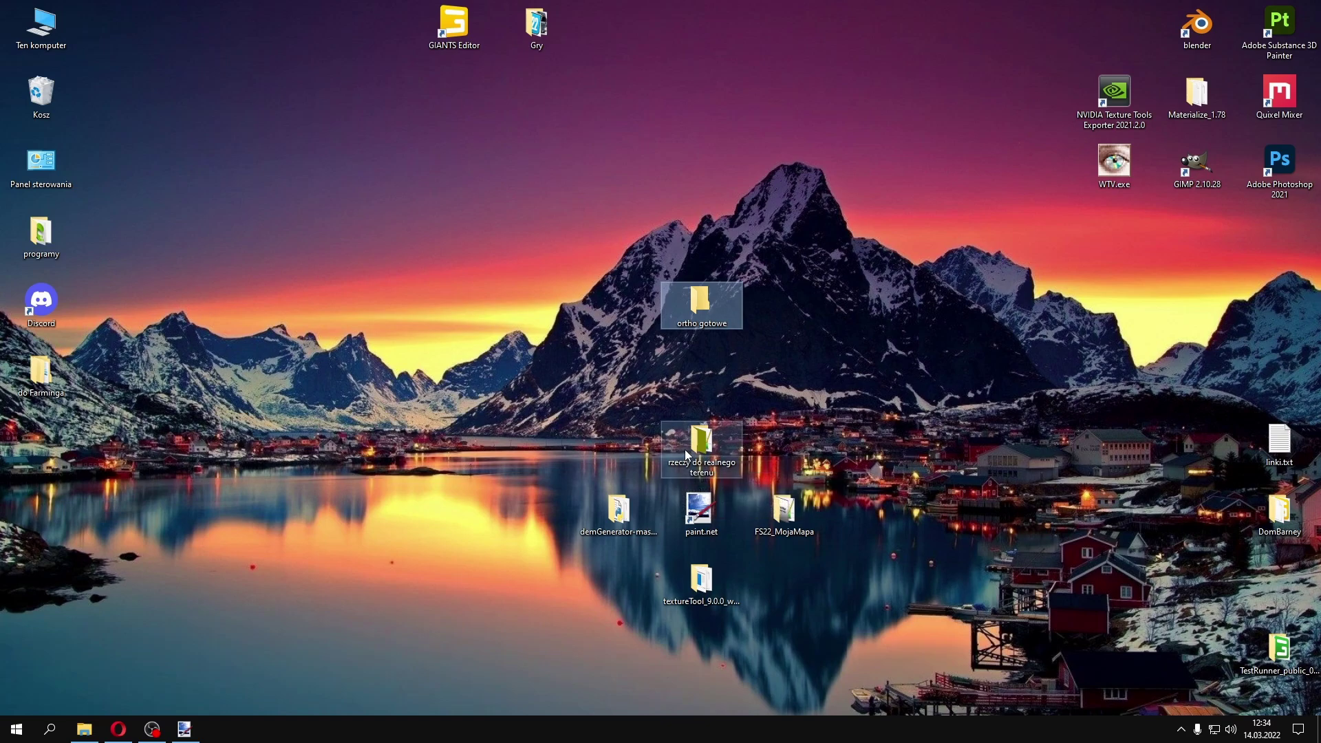
Open "linijki do wklejenia do i3d mapy.xml" from the "rzeczy do realnego terenu" folder in Notepad++
double_click(710, 465)
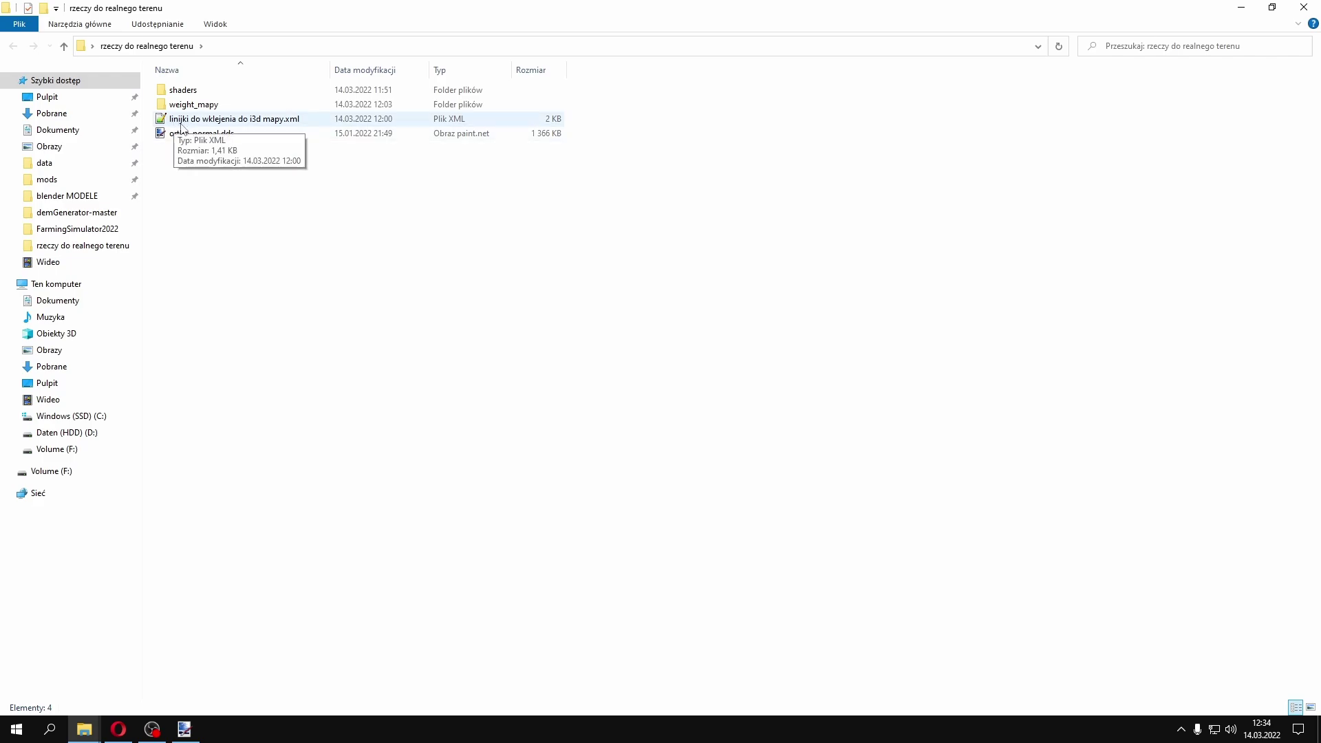
click(218, 124)
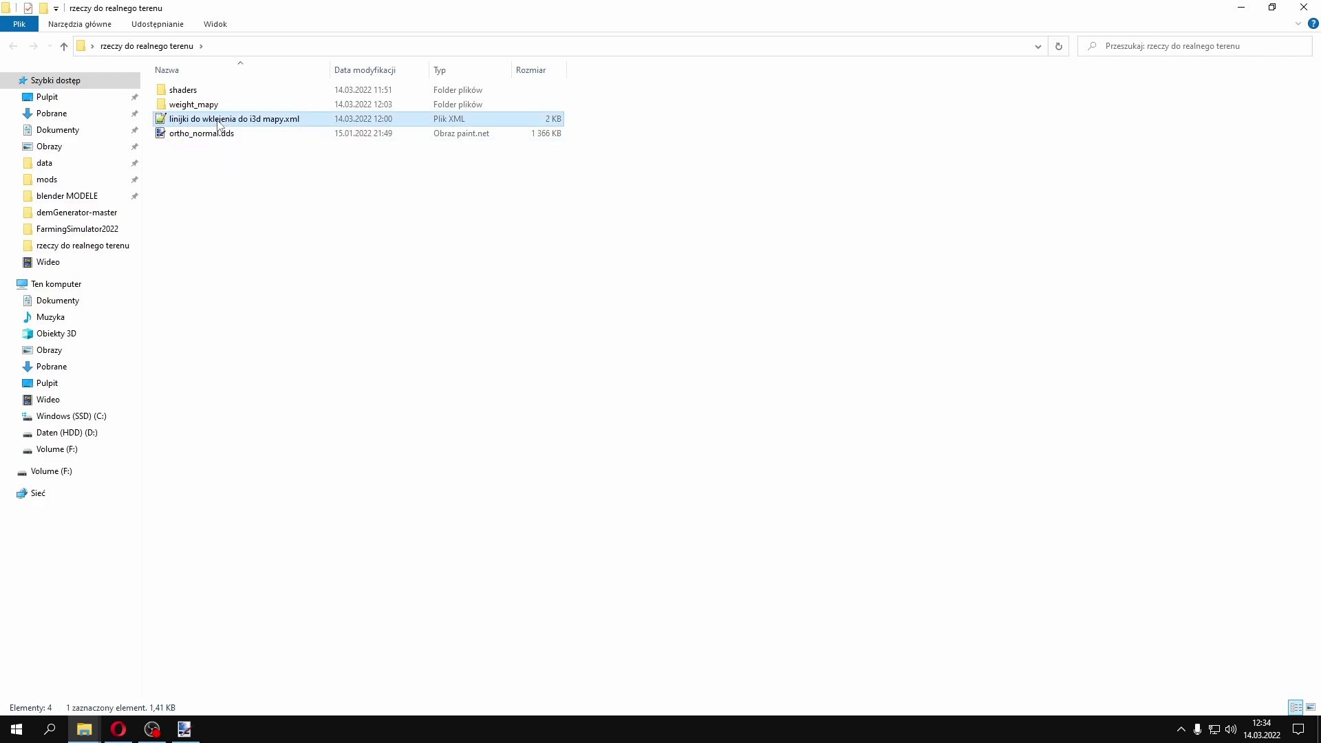
double_click(219, 124)
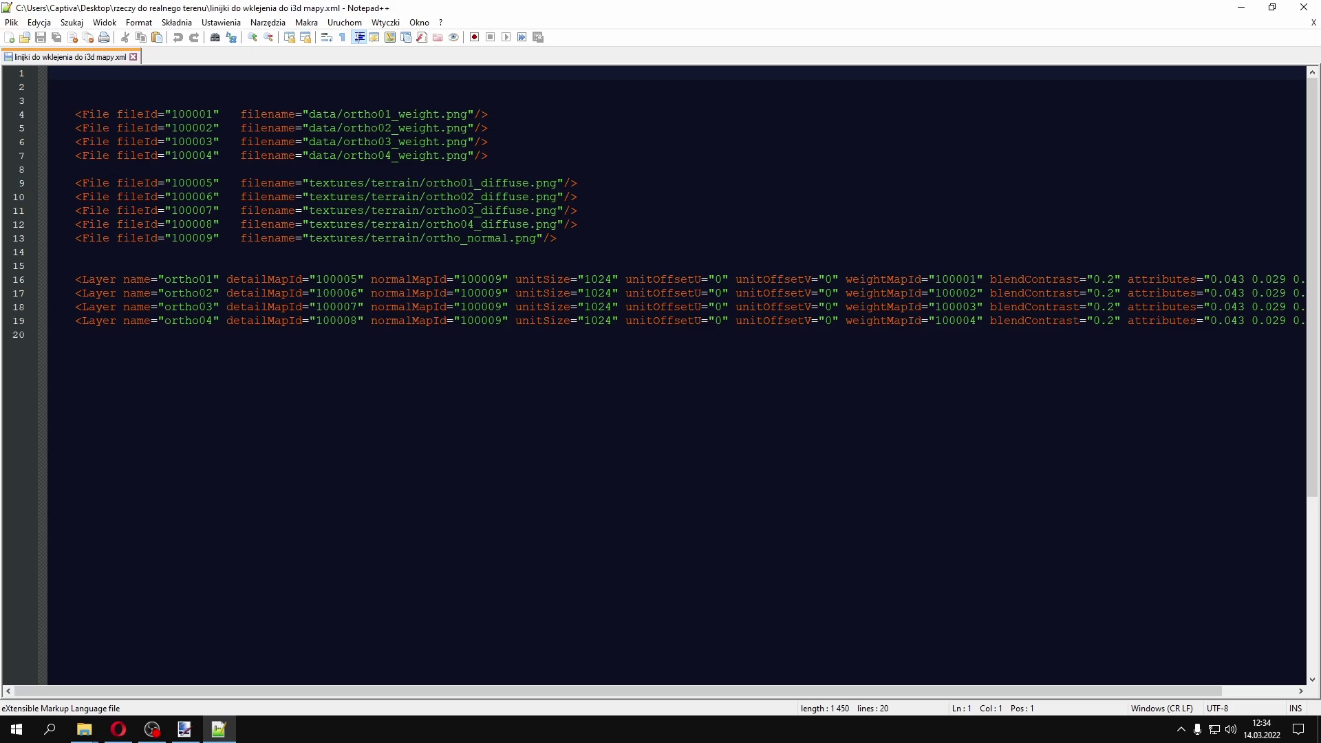
Copy the texture name ortho01_diffuse, without its extension, from the line with fileId 100005
click(20, 184)
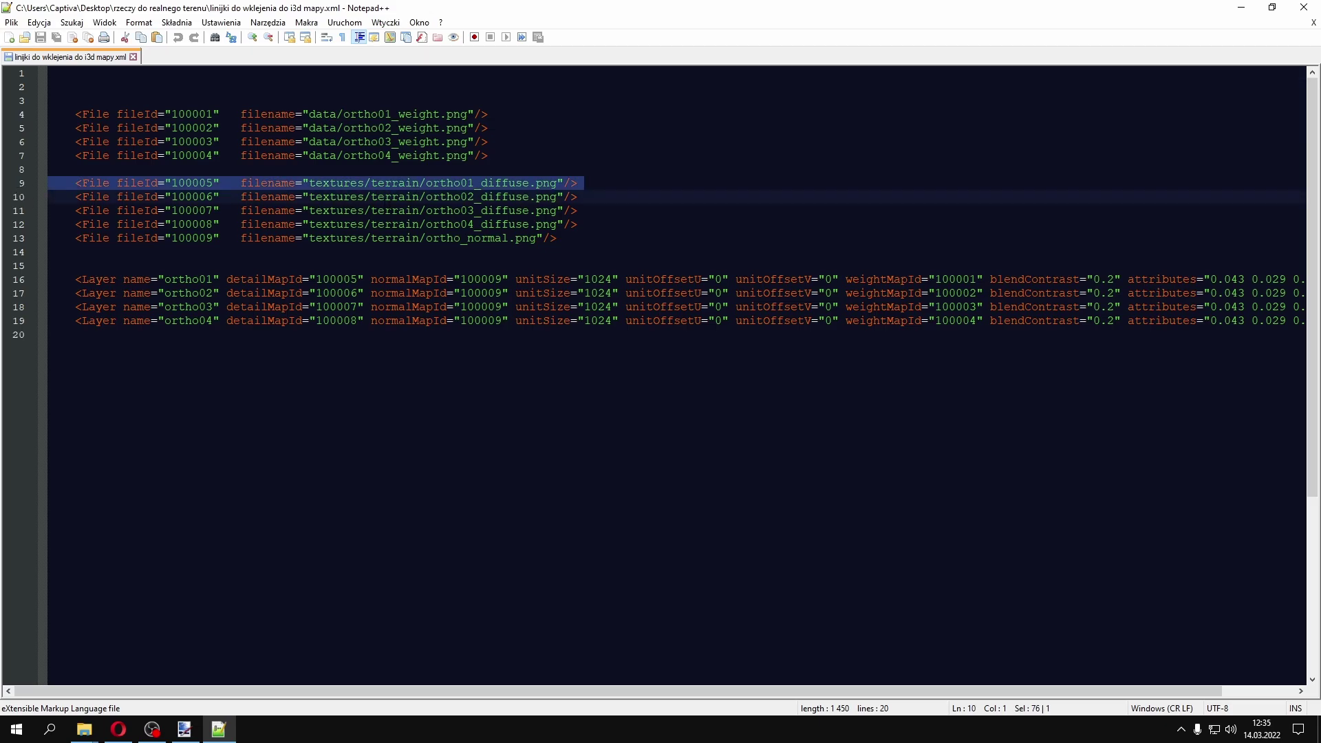
scroll(661, 371, up, 1)
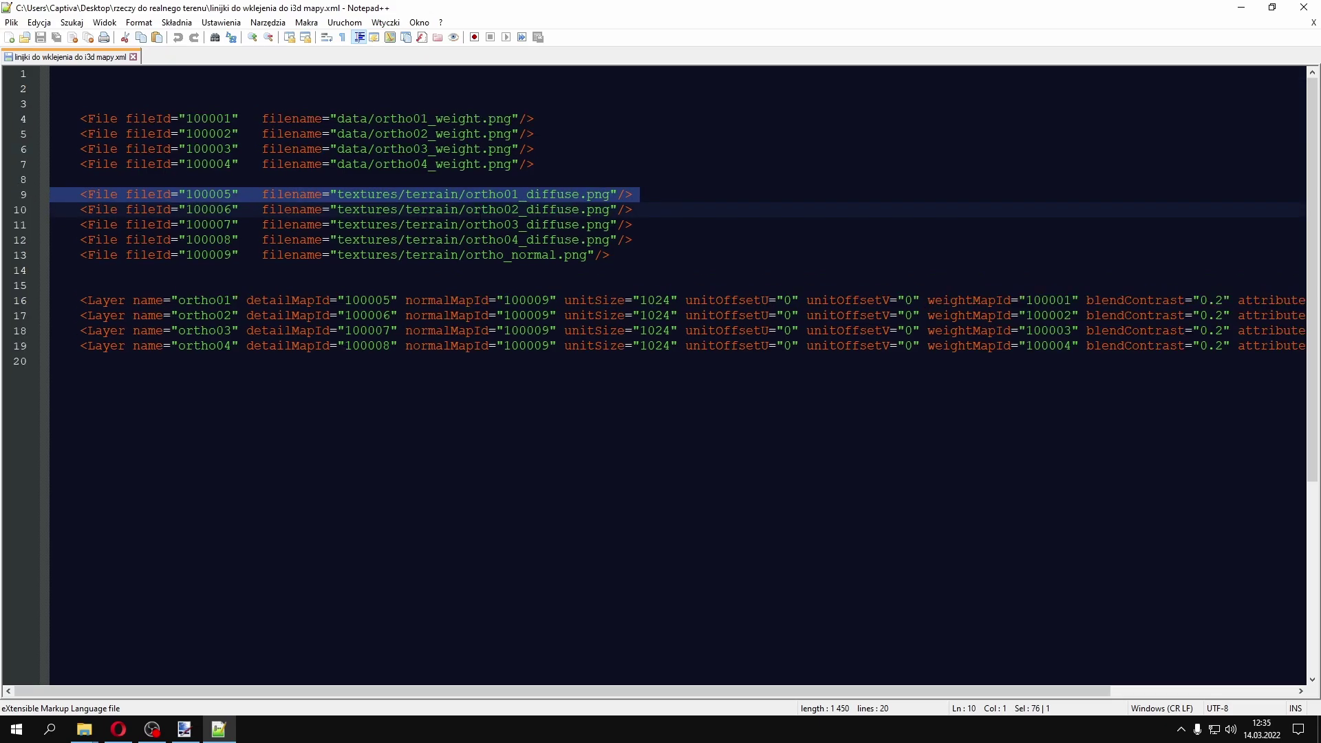
click(468, 196)
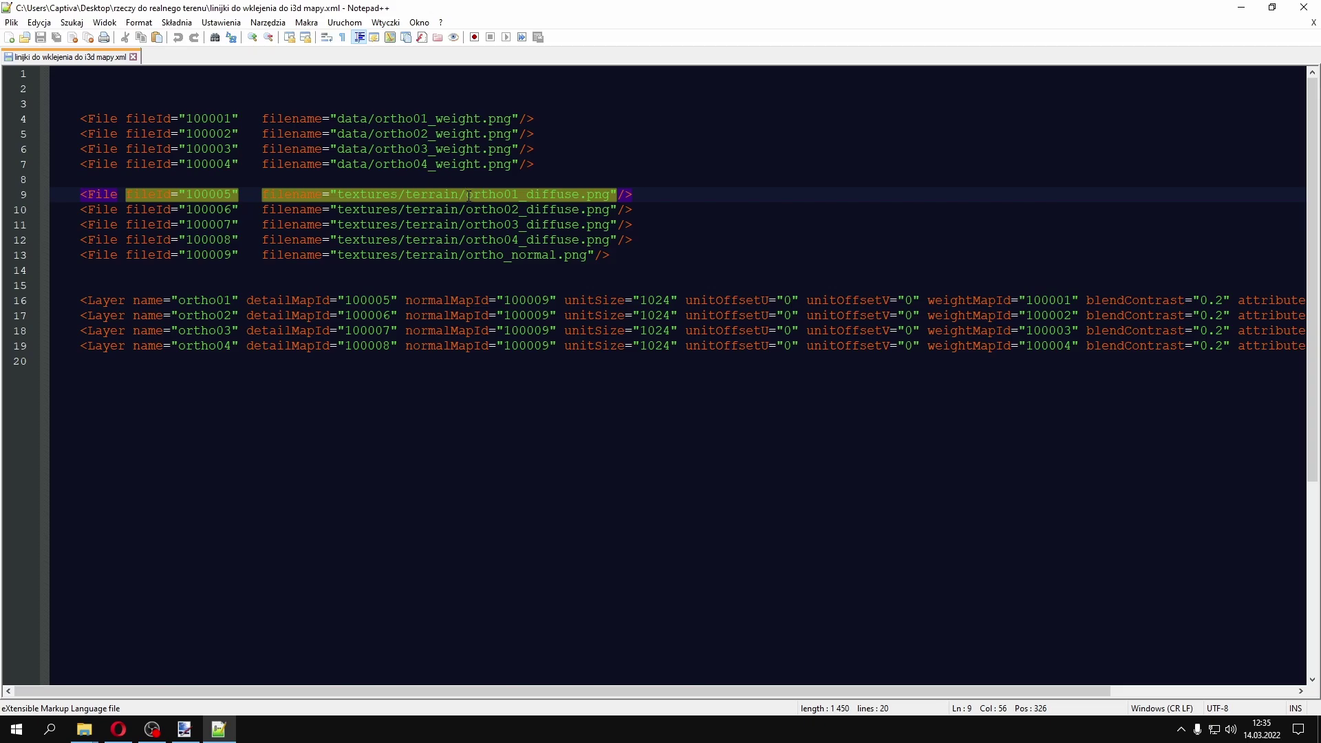
drag(468, 196, 579, 194)
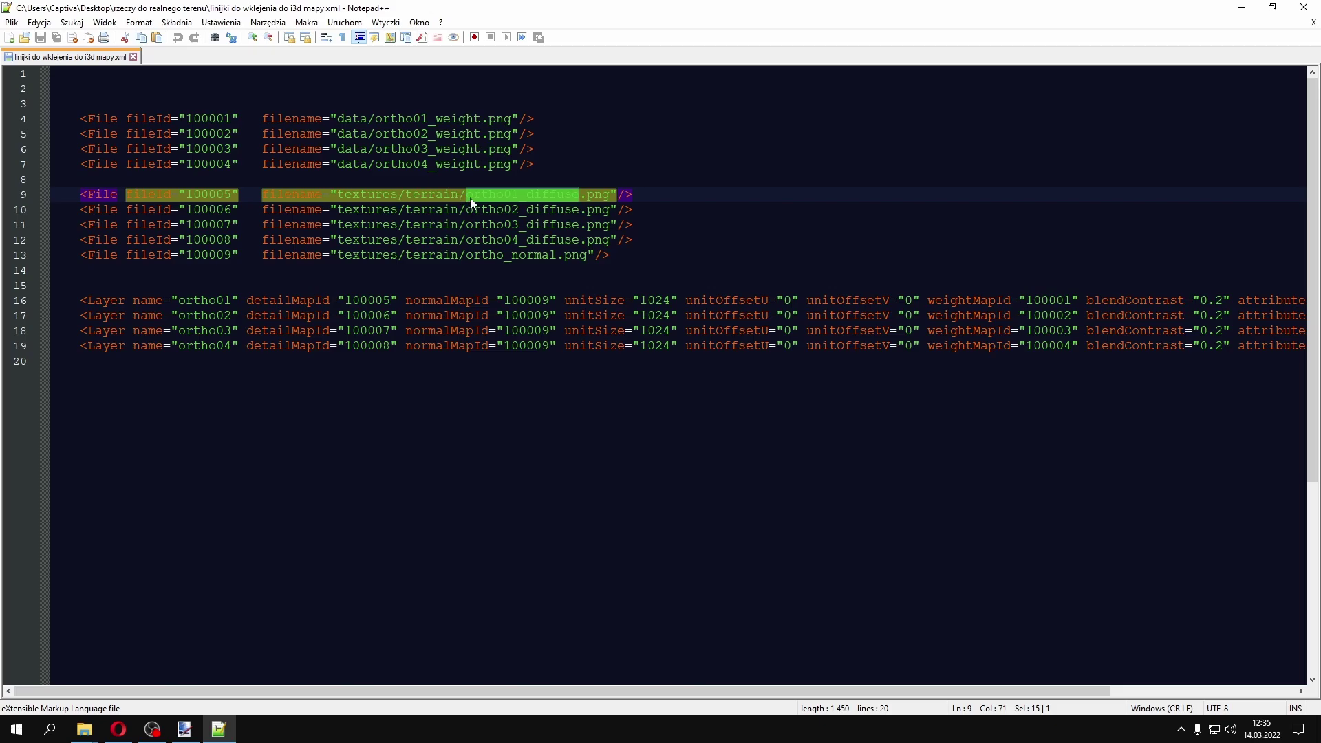
right_click(553, 199)
click(595, 215)
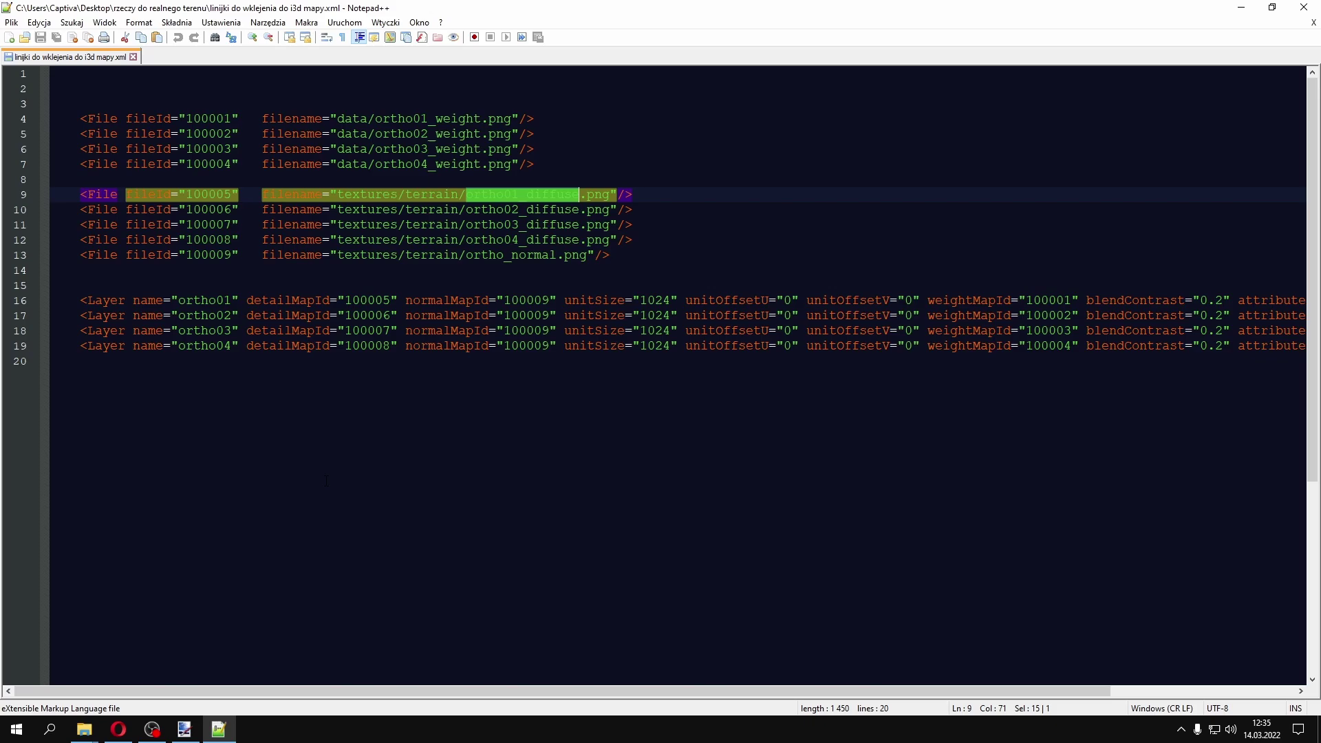
Return to paint.net and save the image under the copied name ortho01_diffuse in the "ortho gotowe" folder on the desktop
click(182, 737)
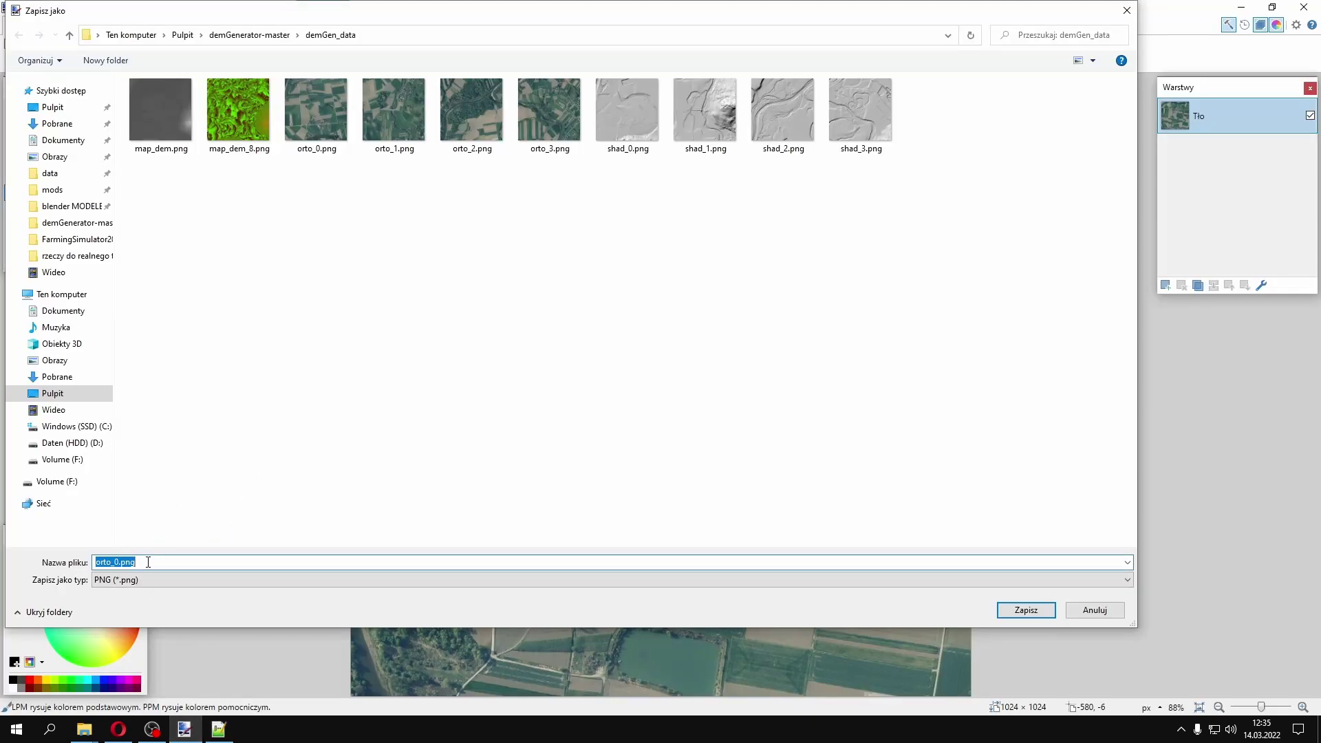
drag(148, 562, 108, 561)
right_click(150, 563)
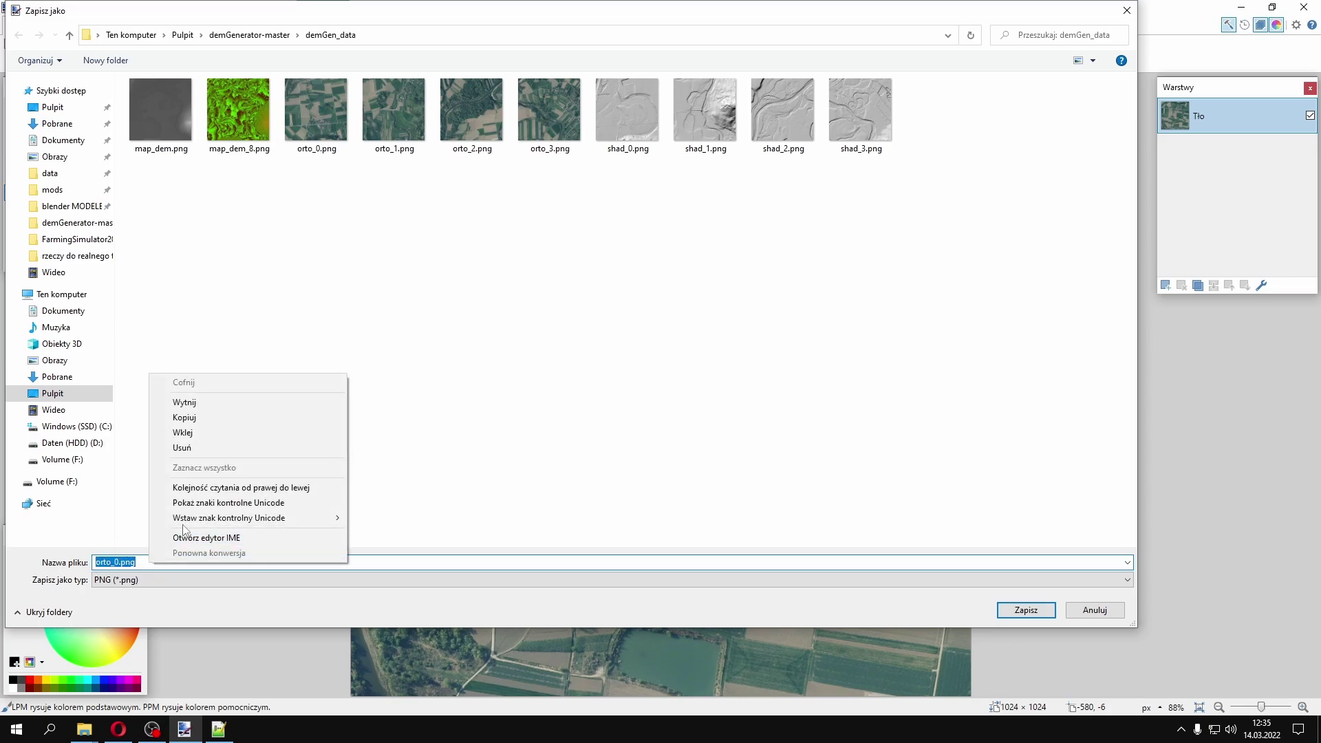
click(183, 432)
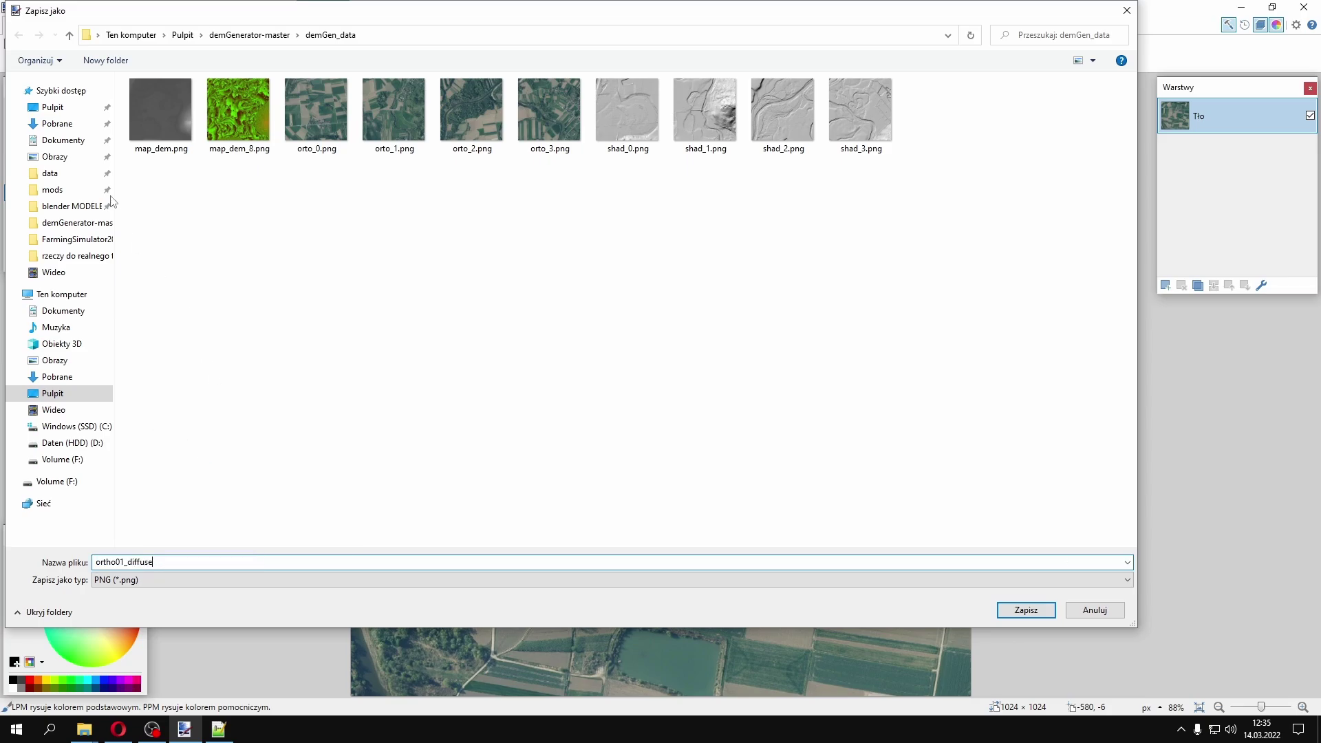
click(52, 110)
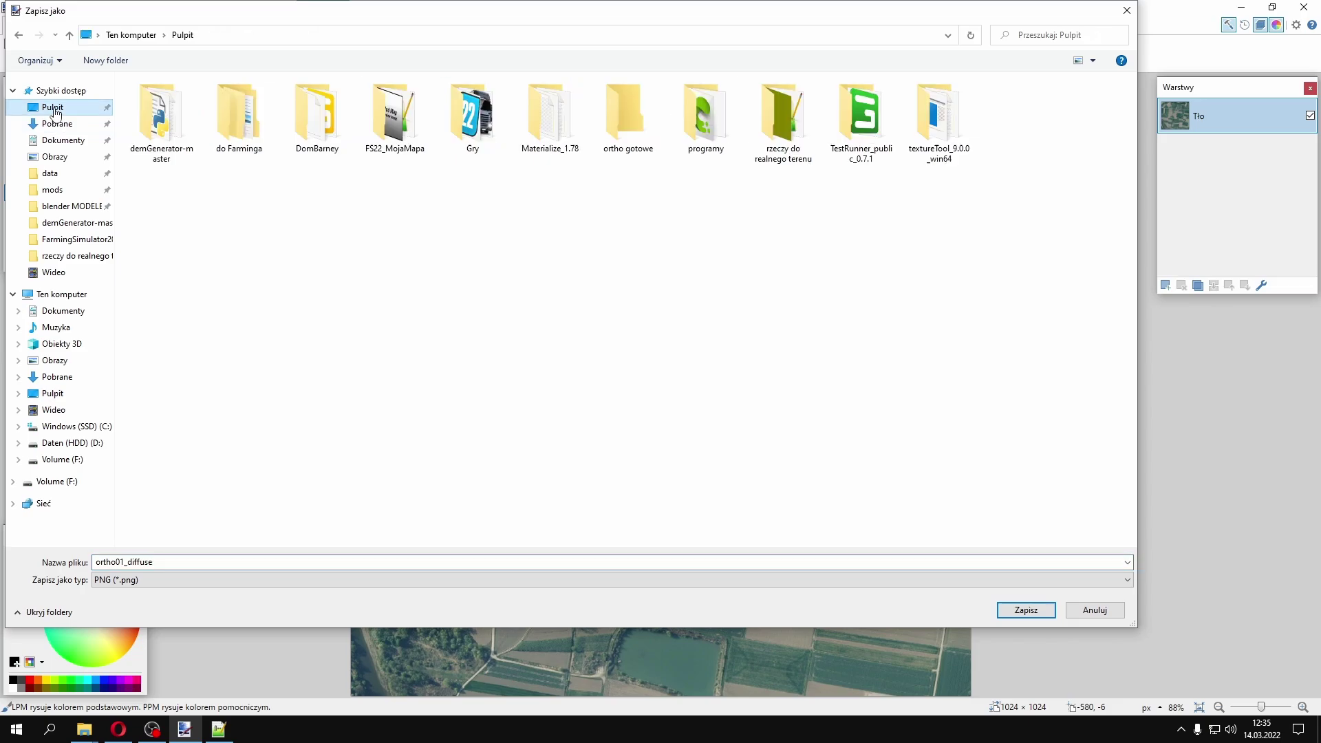
double_click(636, 142)
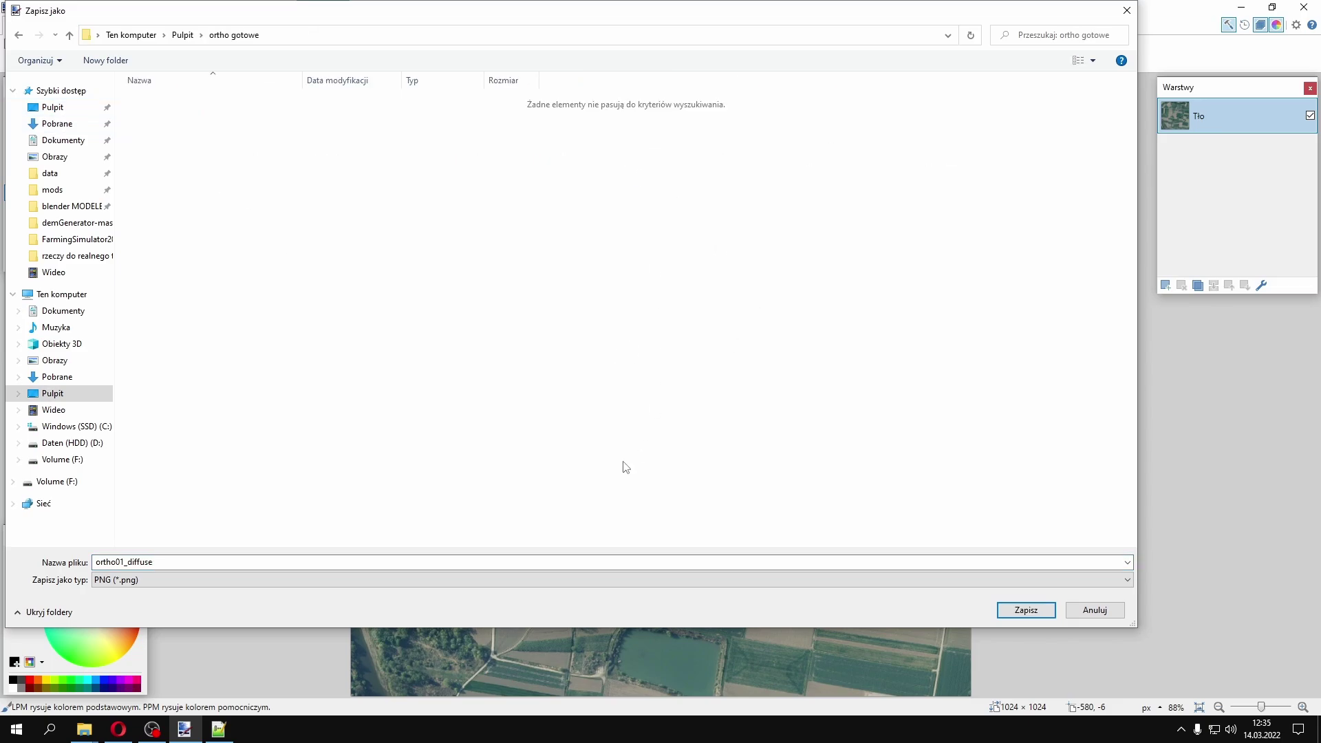
click(1025, 611)
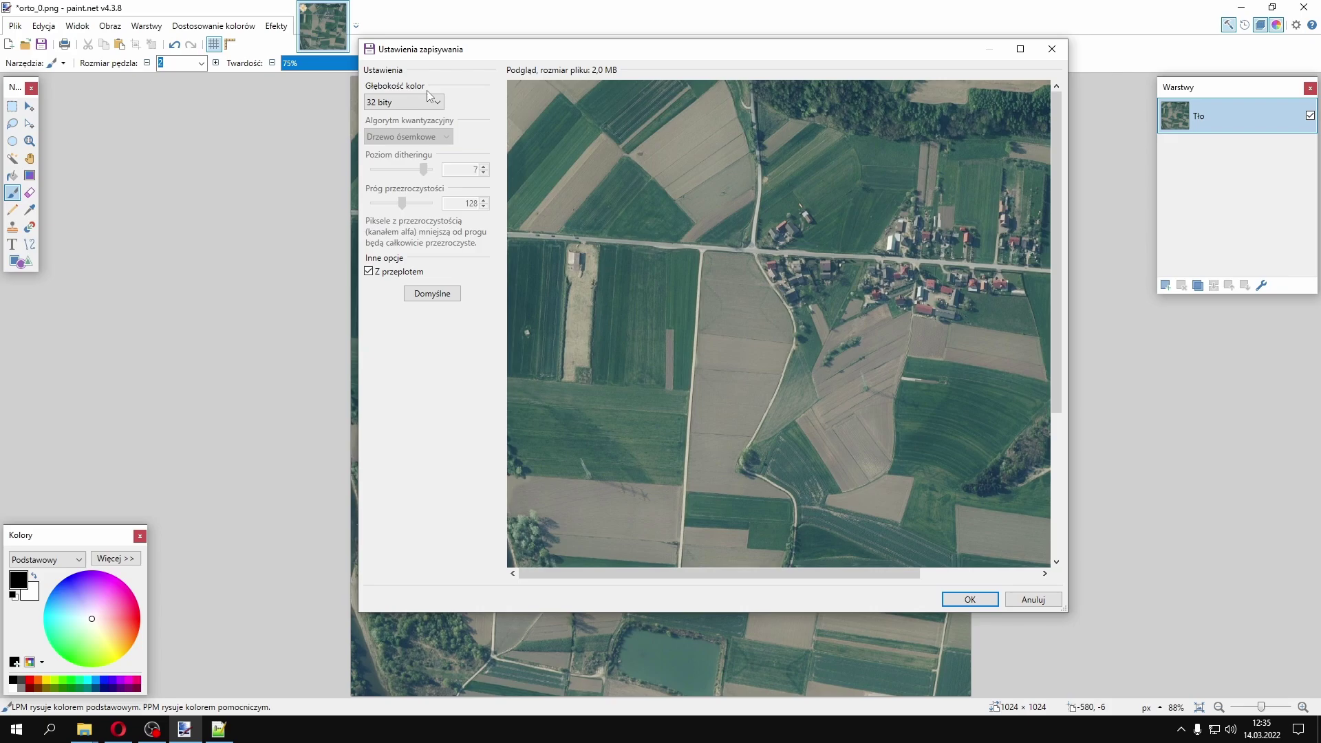
Keep the PNG colour depth at 32 bits (32 bity) and confirm the save settings
click(399, 103)
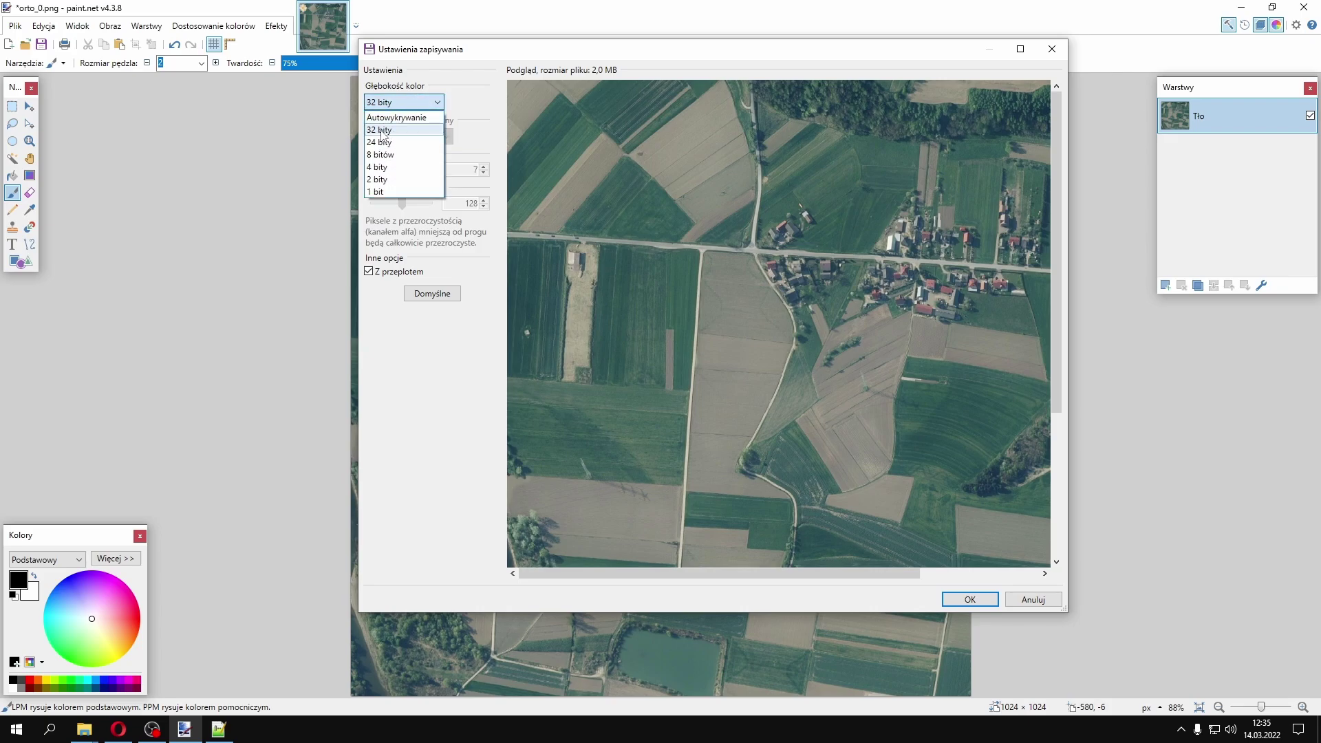
click(383, 132)
click(383, 104)
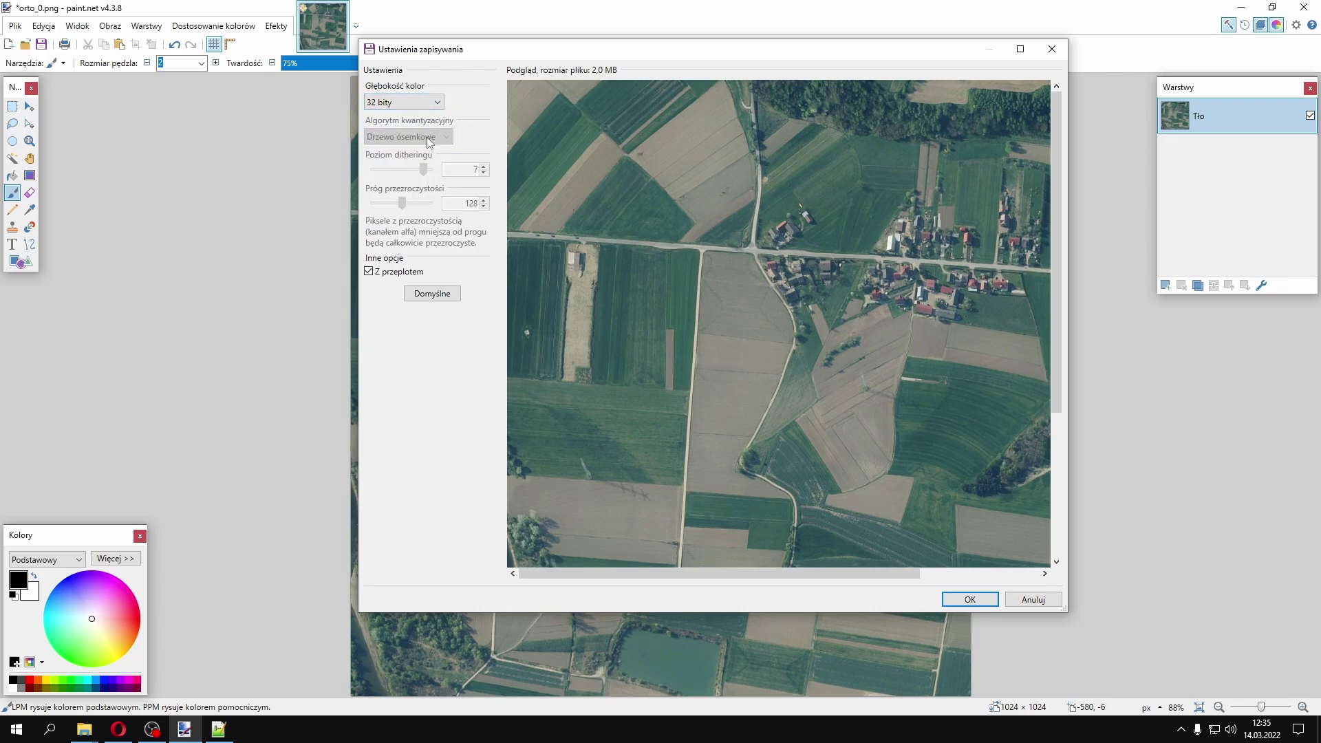
click(383, 111)
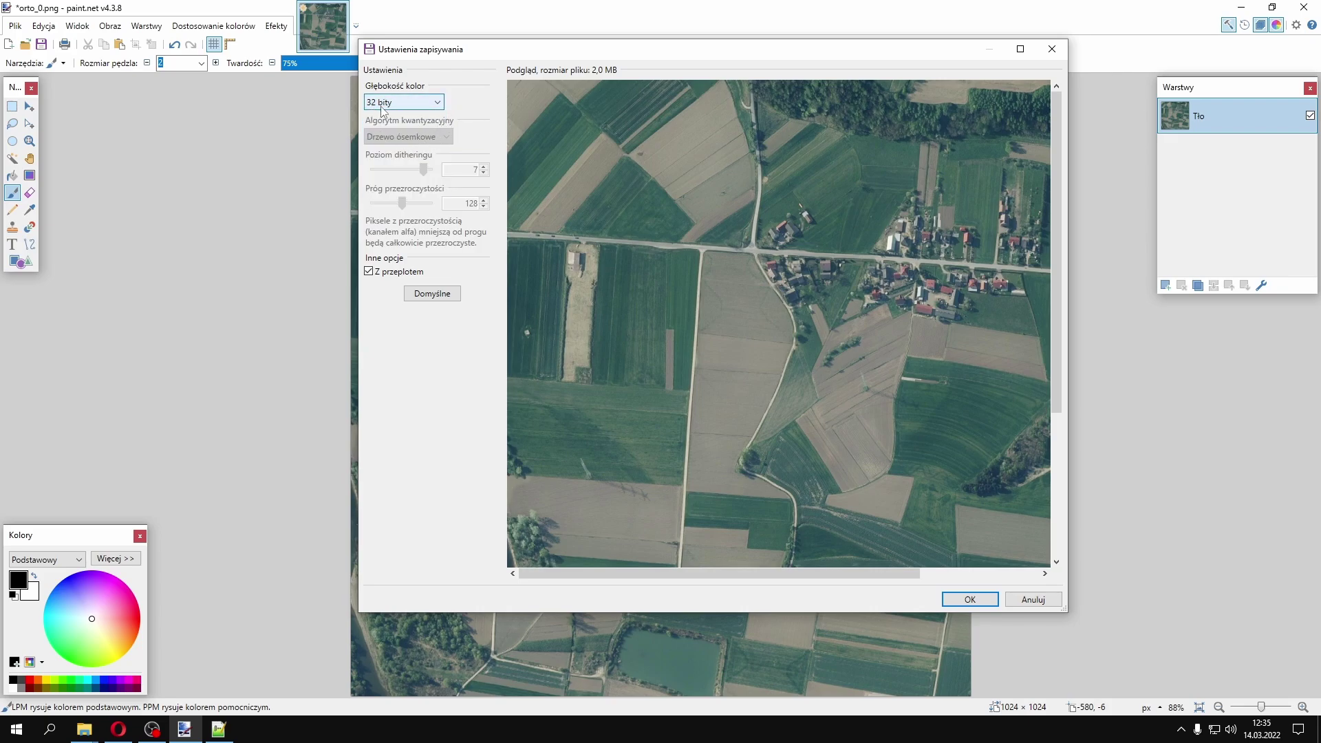
click(969, 599)
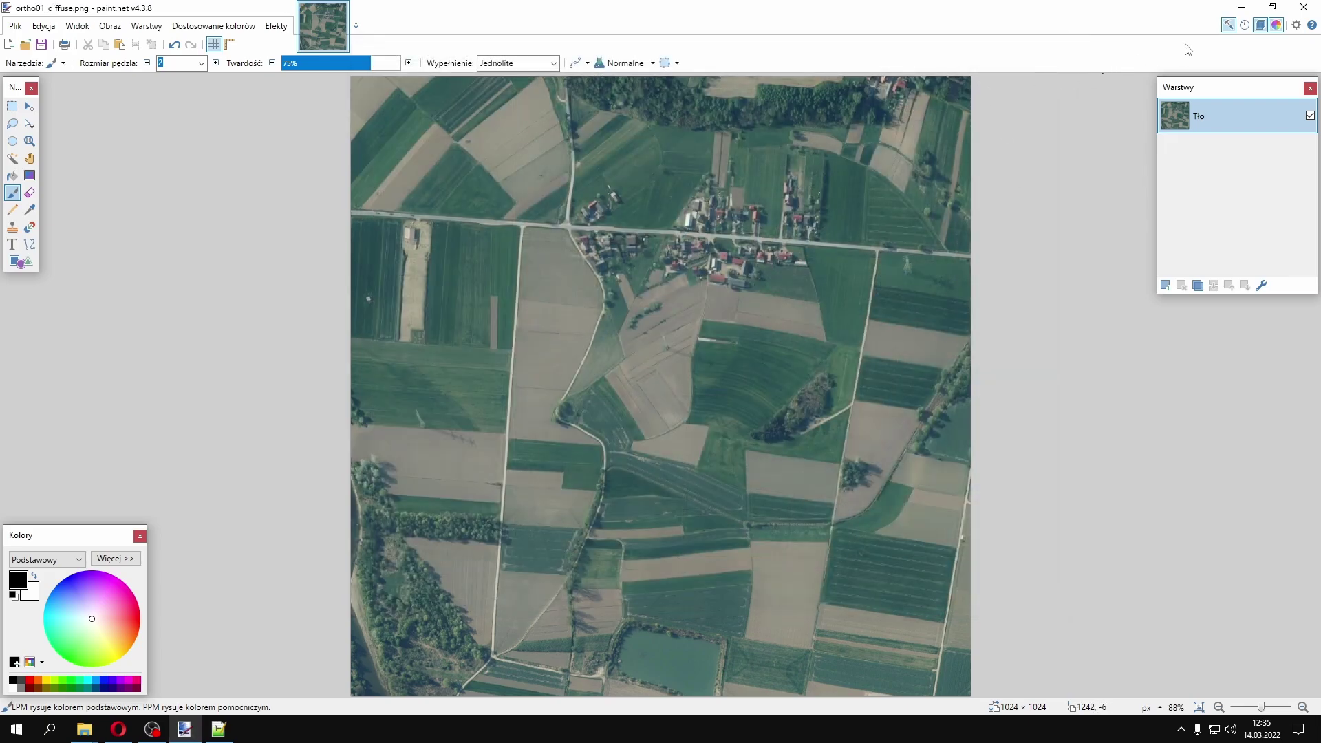
Close paint.net and Notepad++, and open orto_1.png from the demGen_data folder
click(1305, 7)
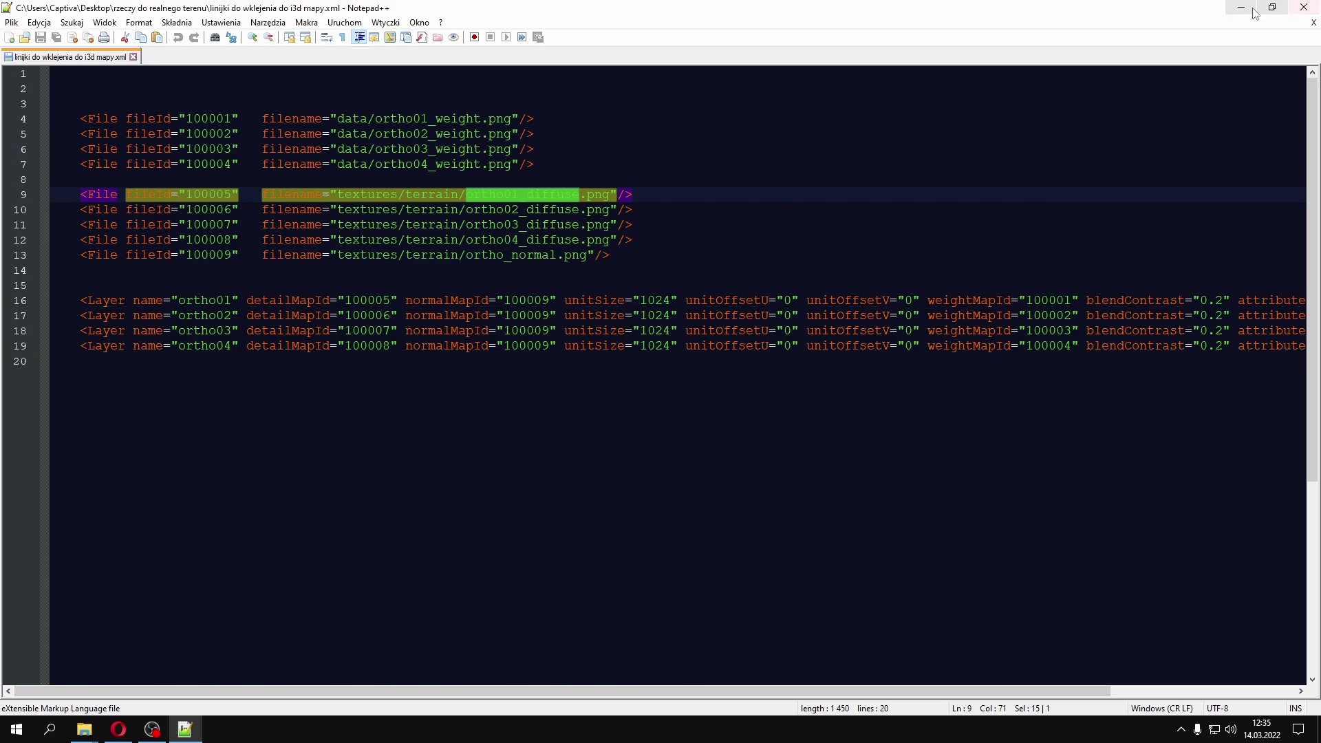
click(1303, 7)
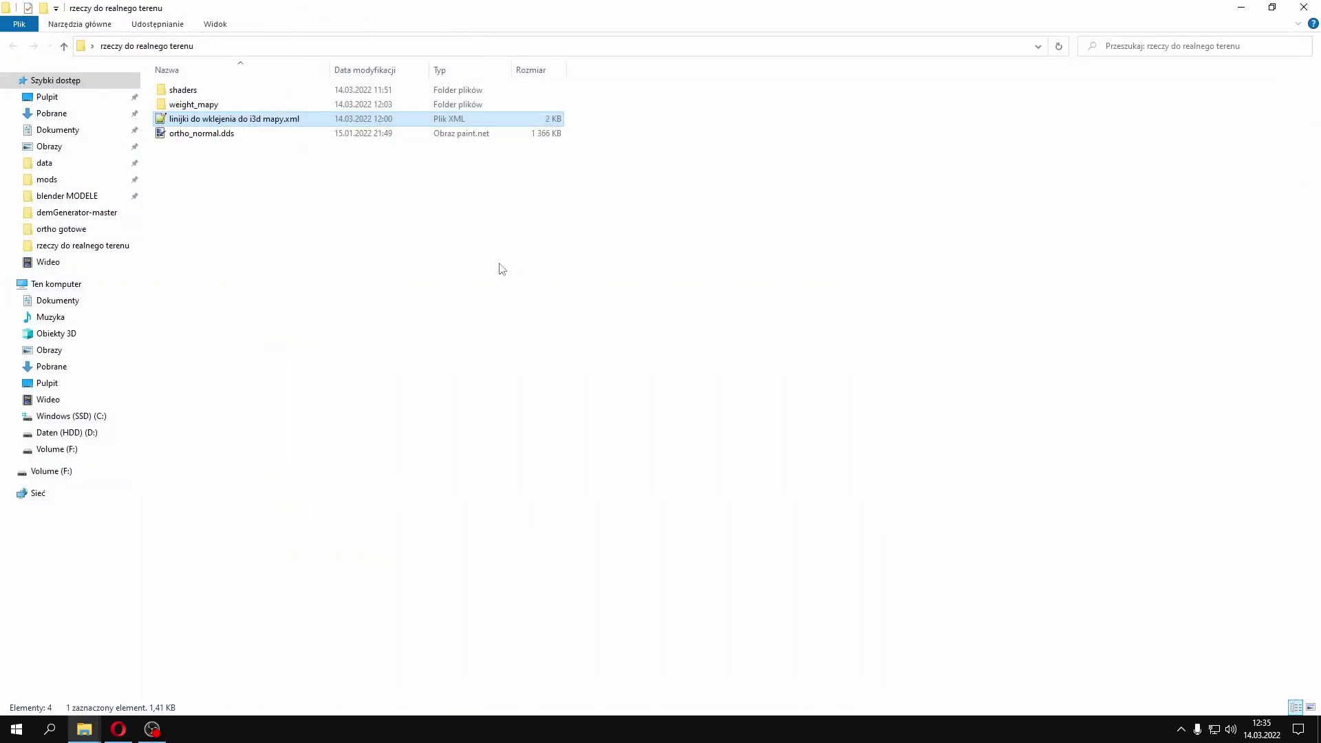
click(84, 730)
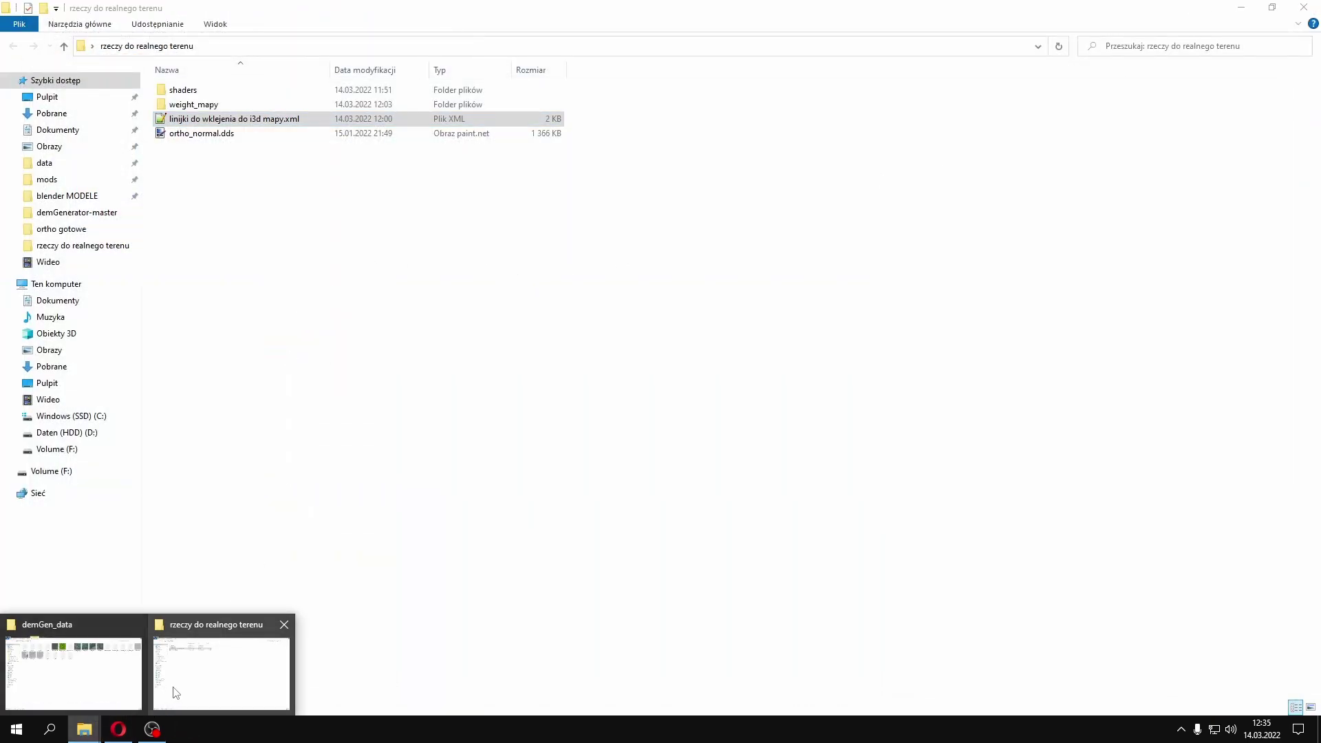
click(85, 688)
click(778, 101)
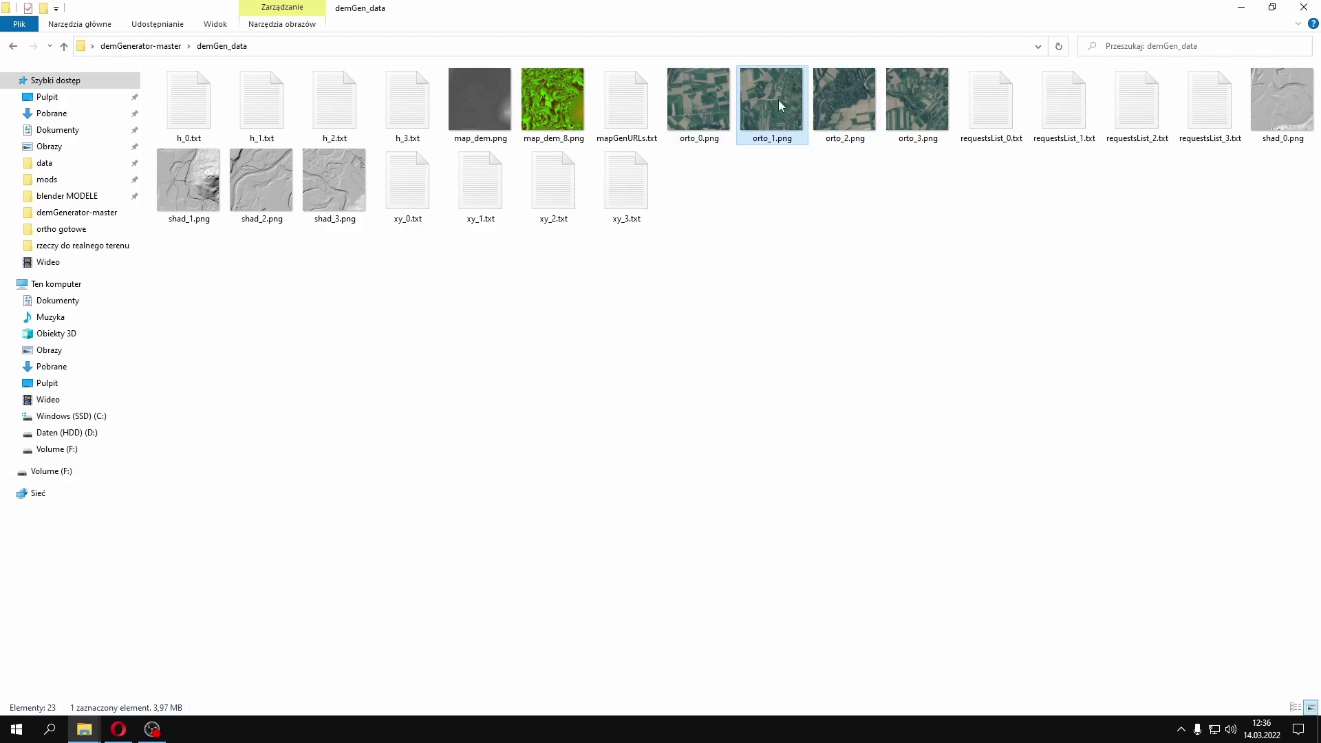
double_click(777, 134)
Resize the orto_1.png image to 1024 × 1024 pixels and flip it vertically
click(110, 25)
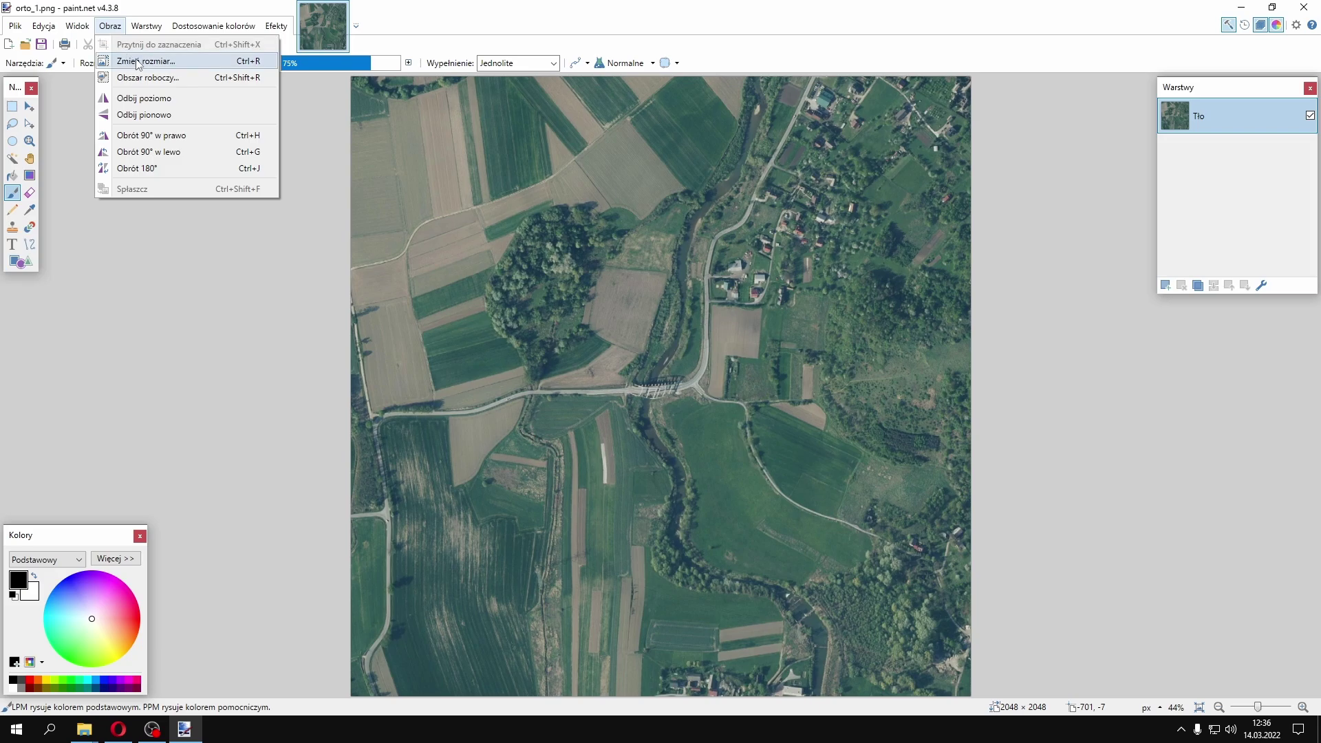
click(138, 62)
text(1024)
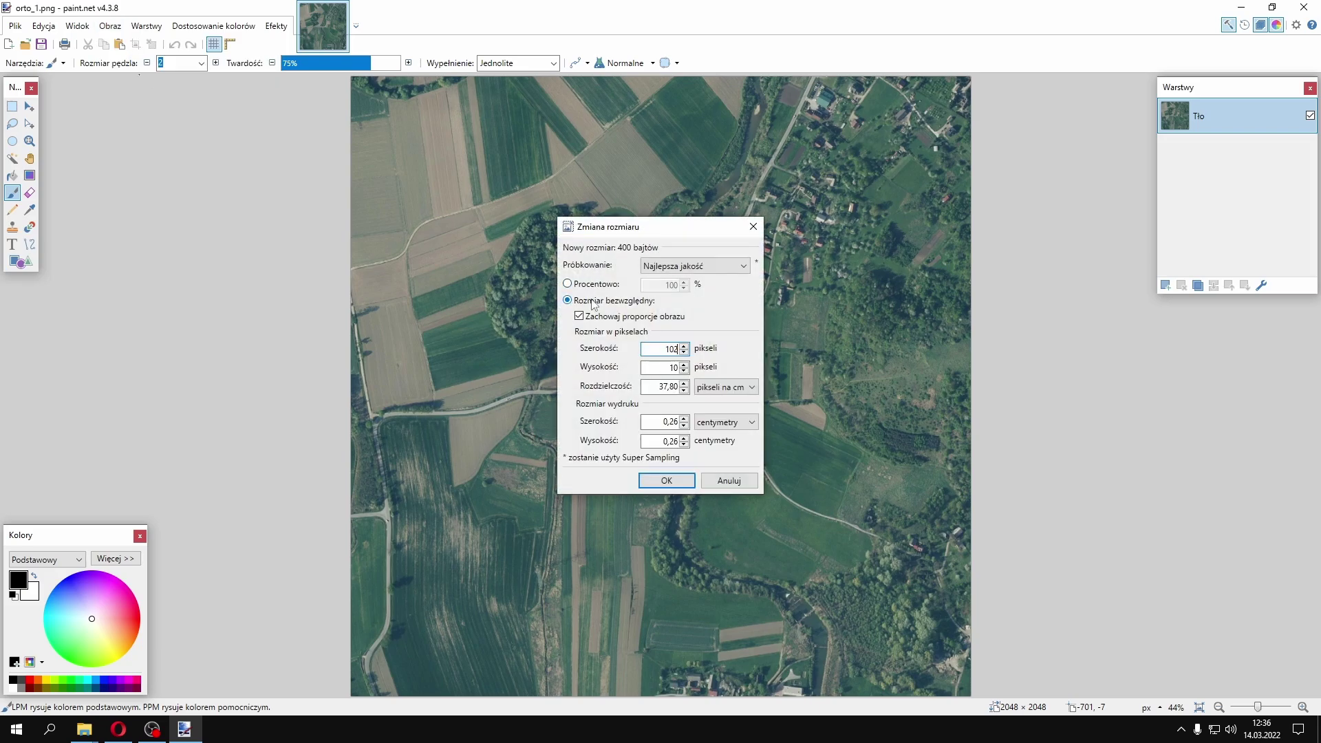
click(667, 480)
click(108, 29)
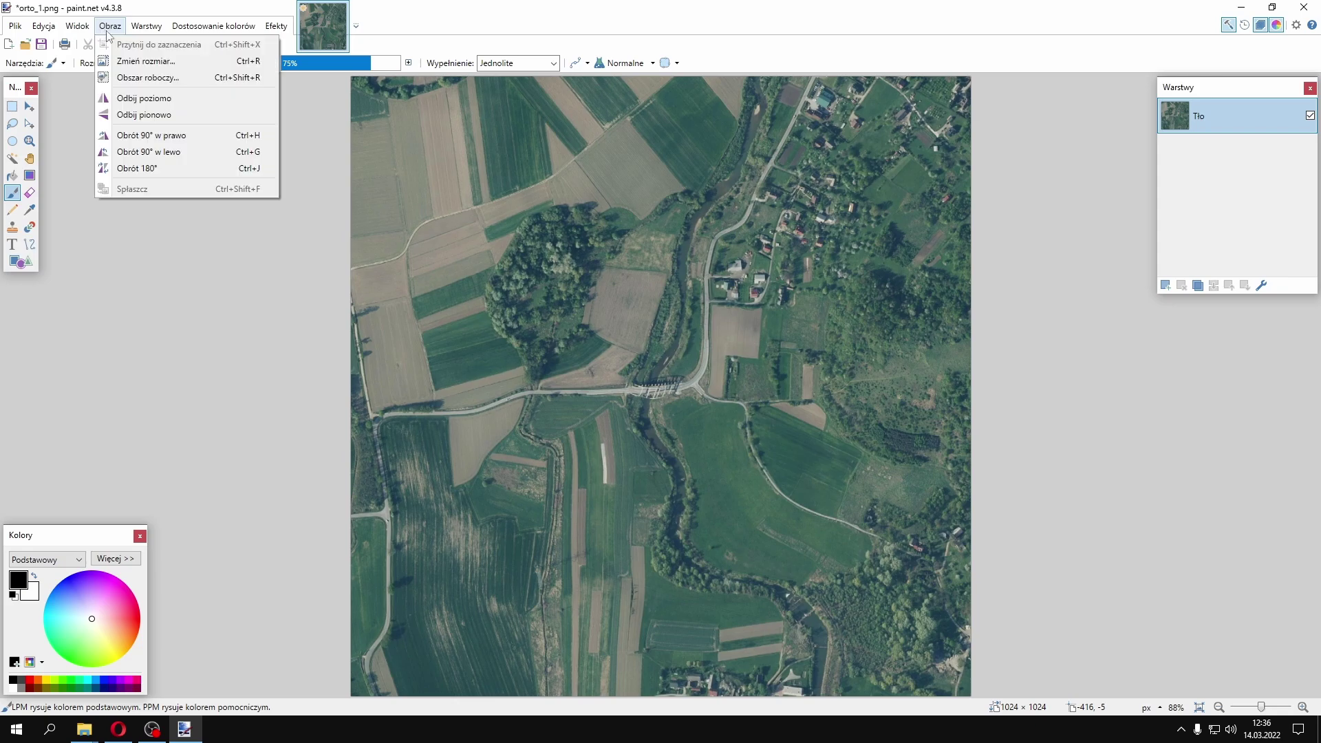
click(155, 115)
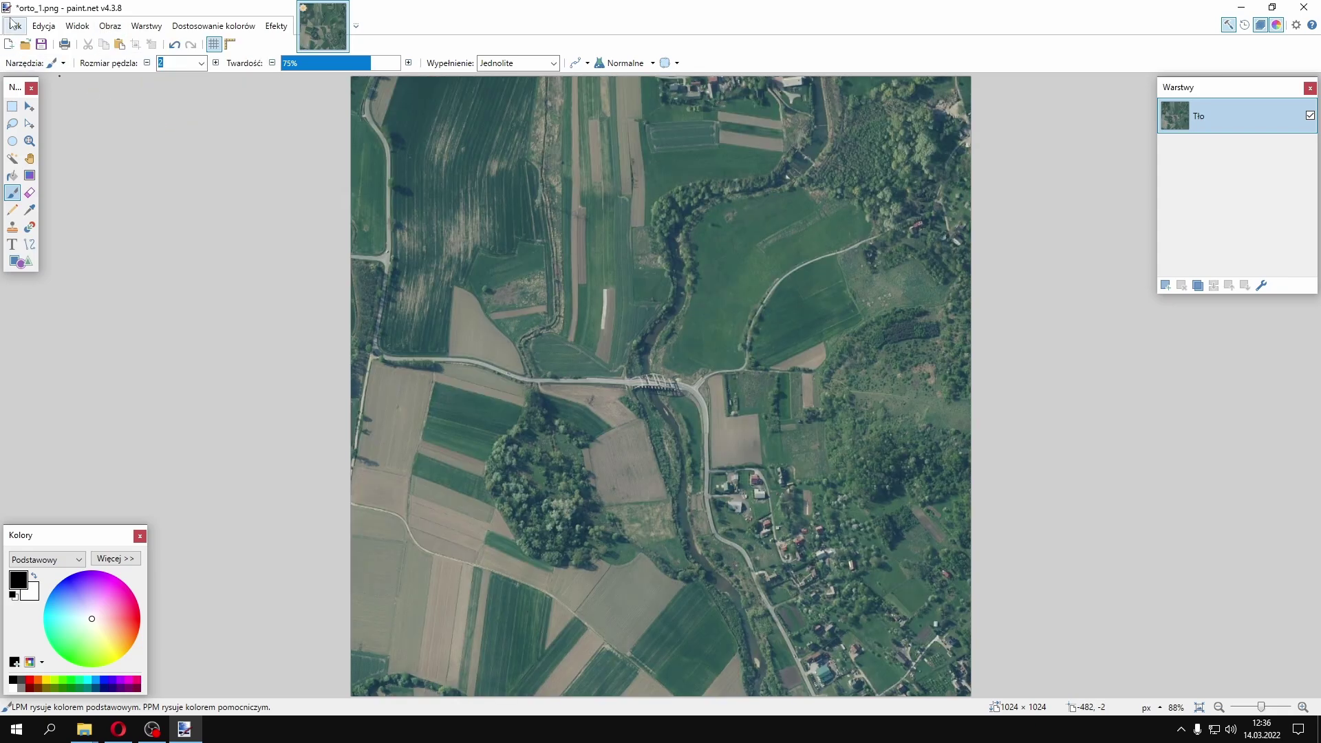
Start saving the flipped orto_1 image as a new file in the "ortho gotowe" folder on the desktop
click(13, 25)
click(41, 126)
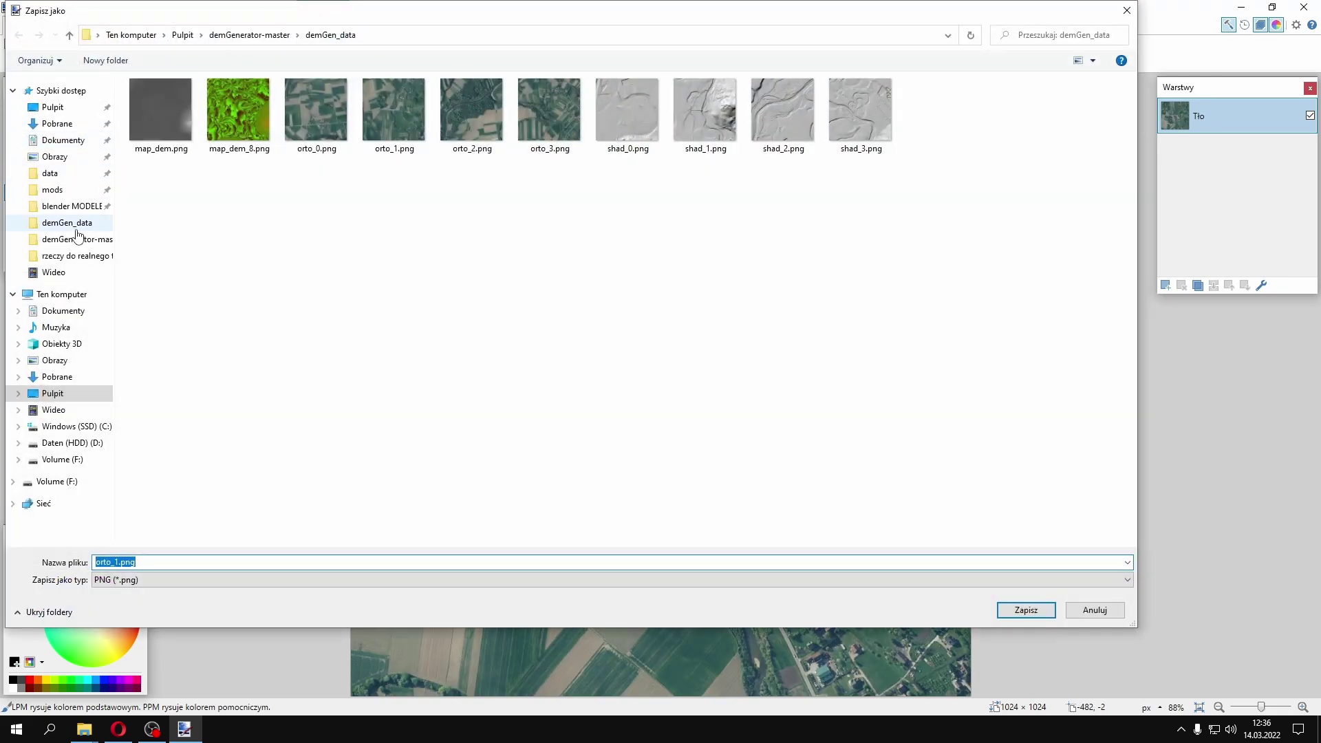
click(56, 107)
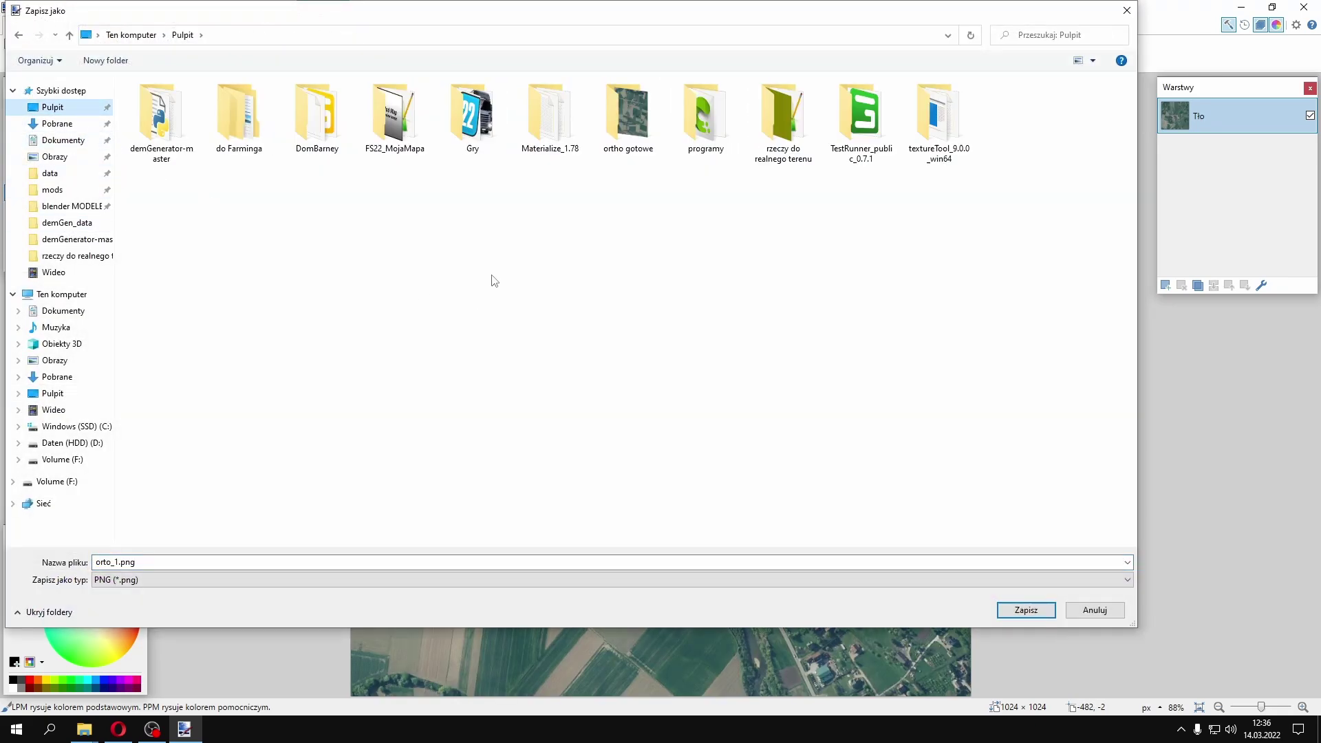
double_click(626, 124)
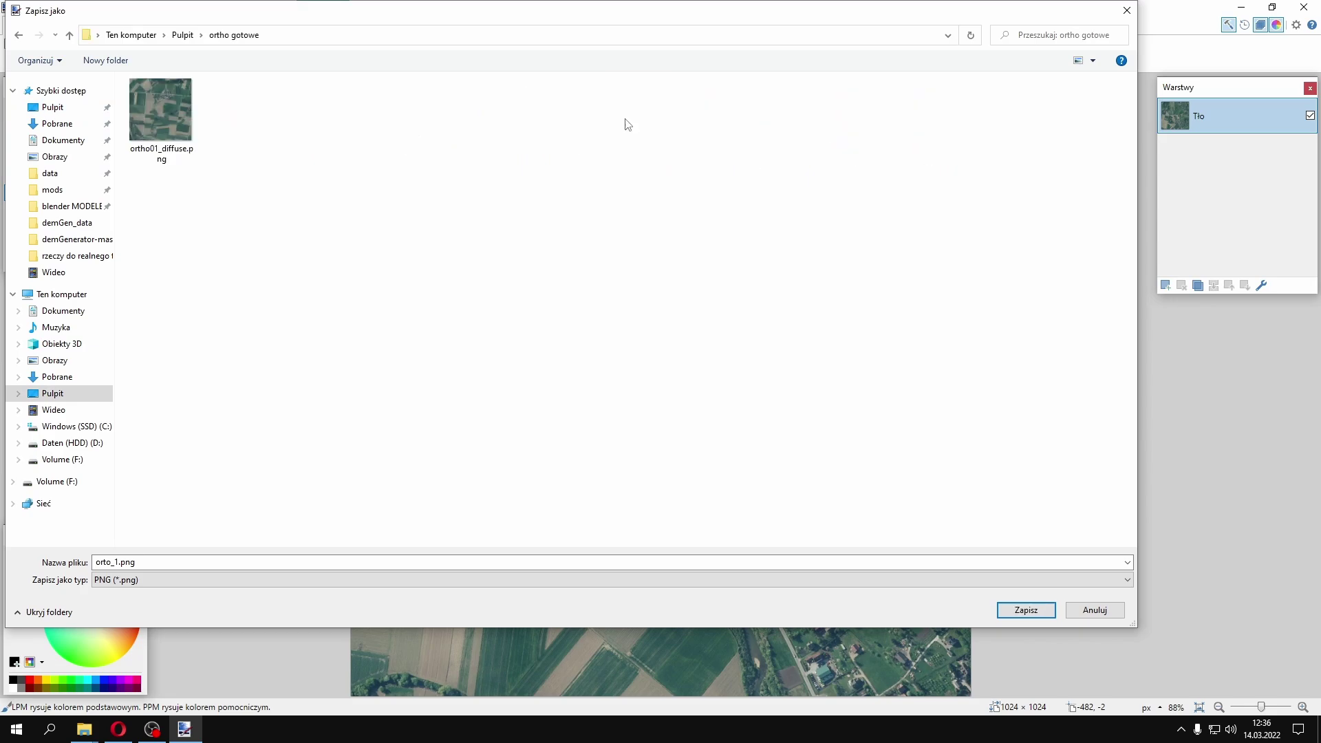
Name the file ortho02_diffuse.png based on the existing ortho01_diffuse.png, save it as a 32-bit PNG, and close paint.net
click(157, 137)
click(106, 564)
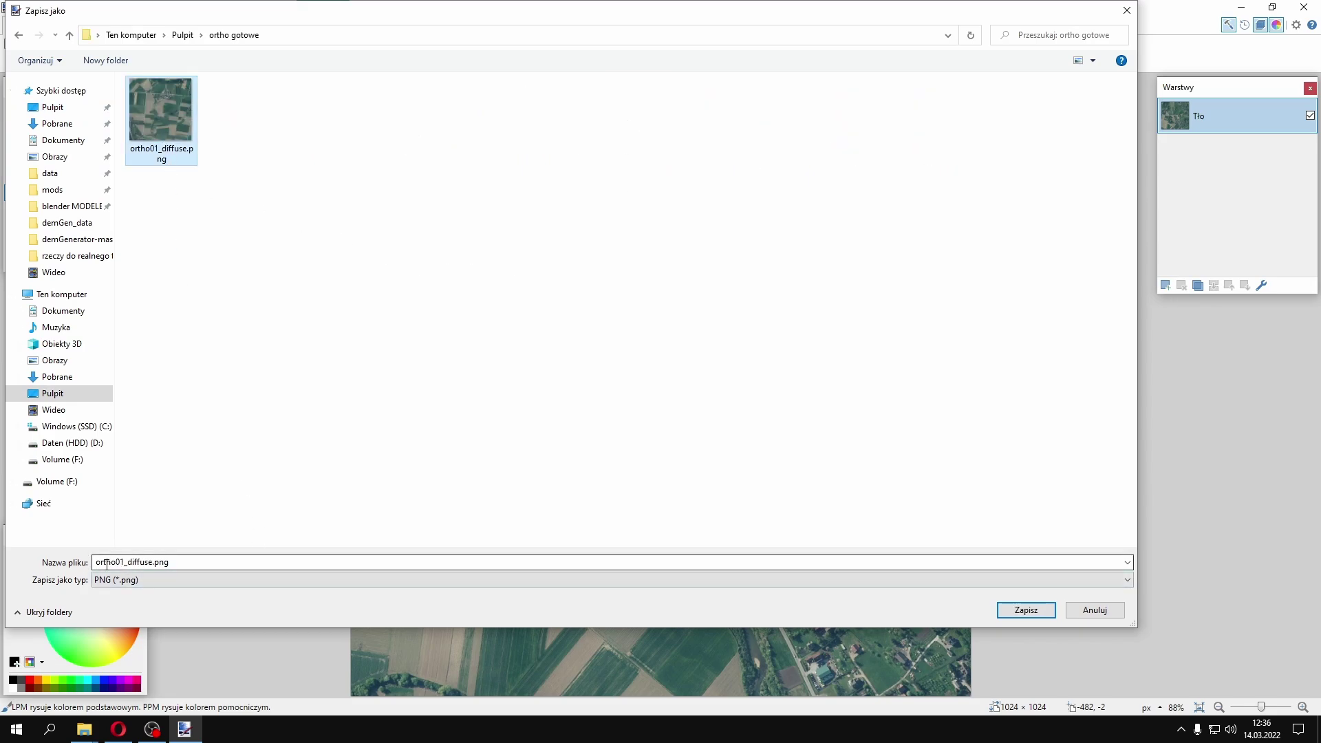
click(123, 564)
click(124, 564)
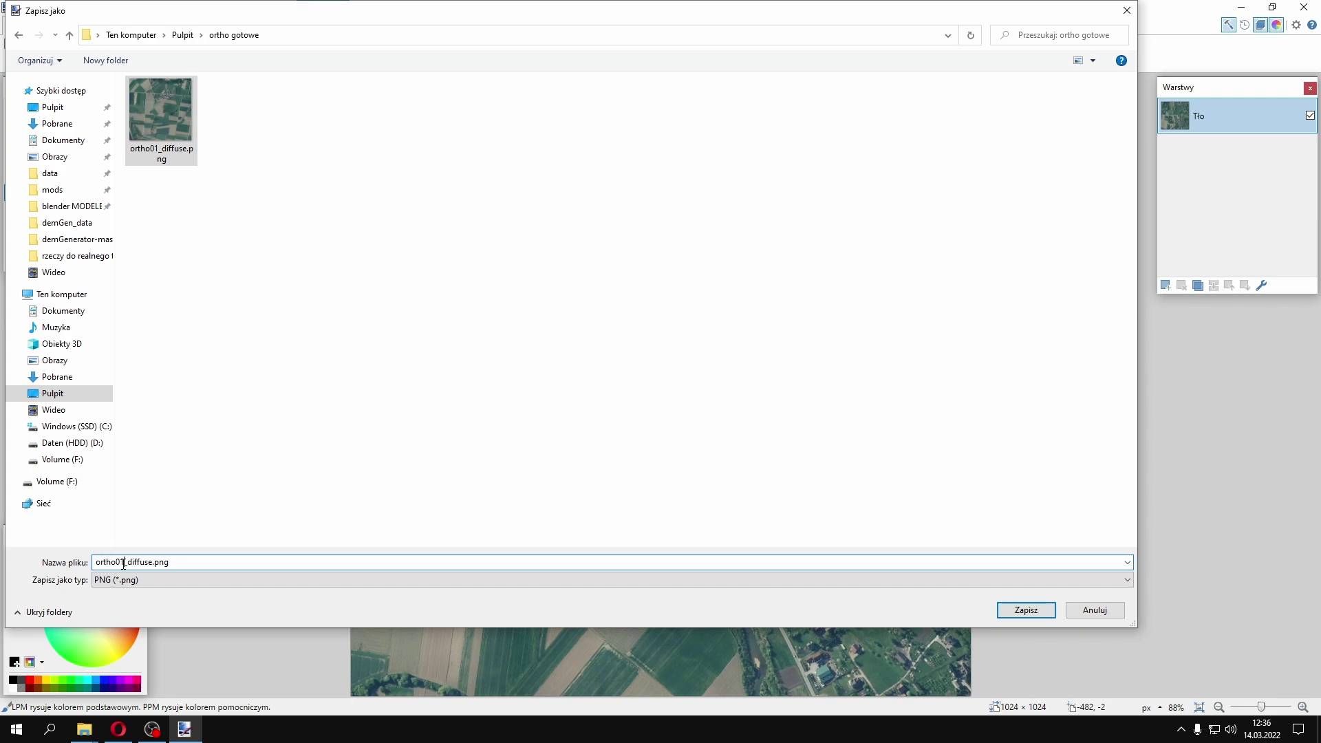
key(BackSpace)
text(2)
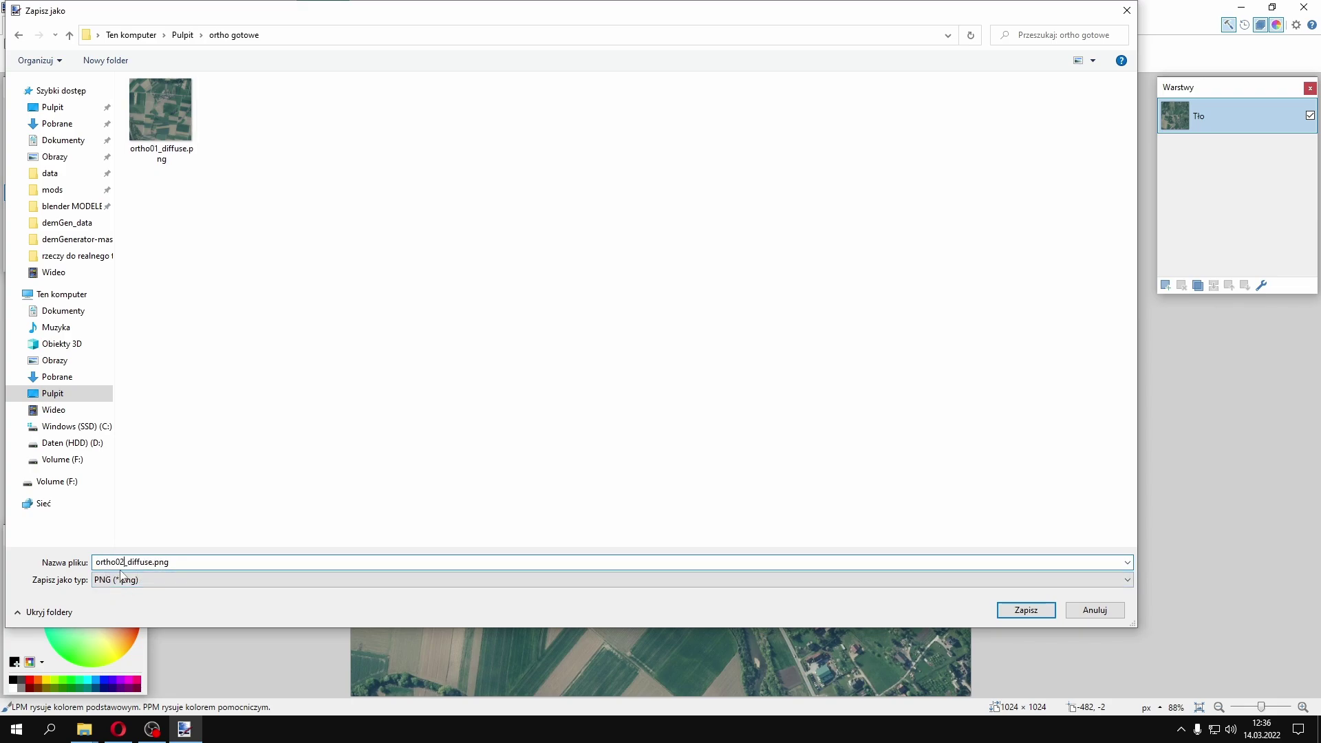
click(1024, 608)
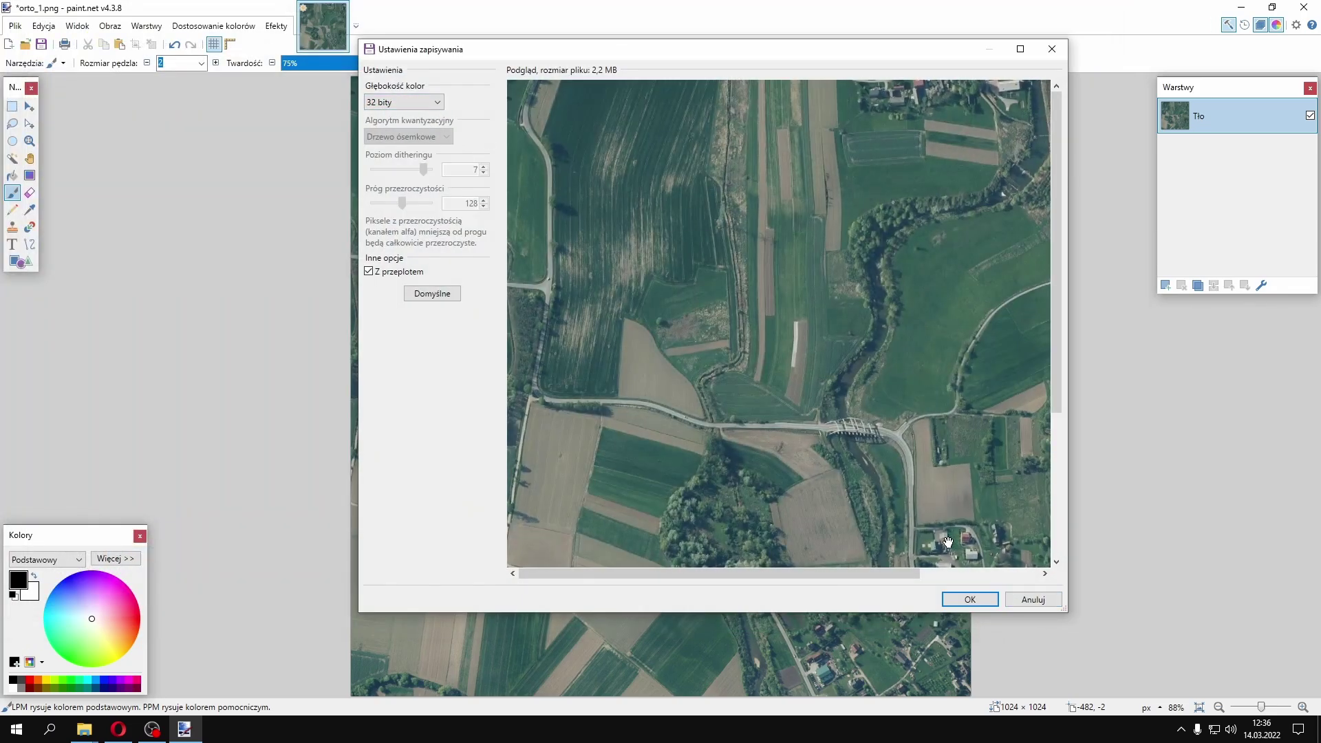
click(970, 600)
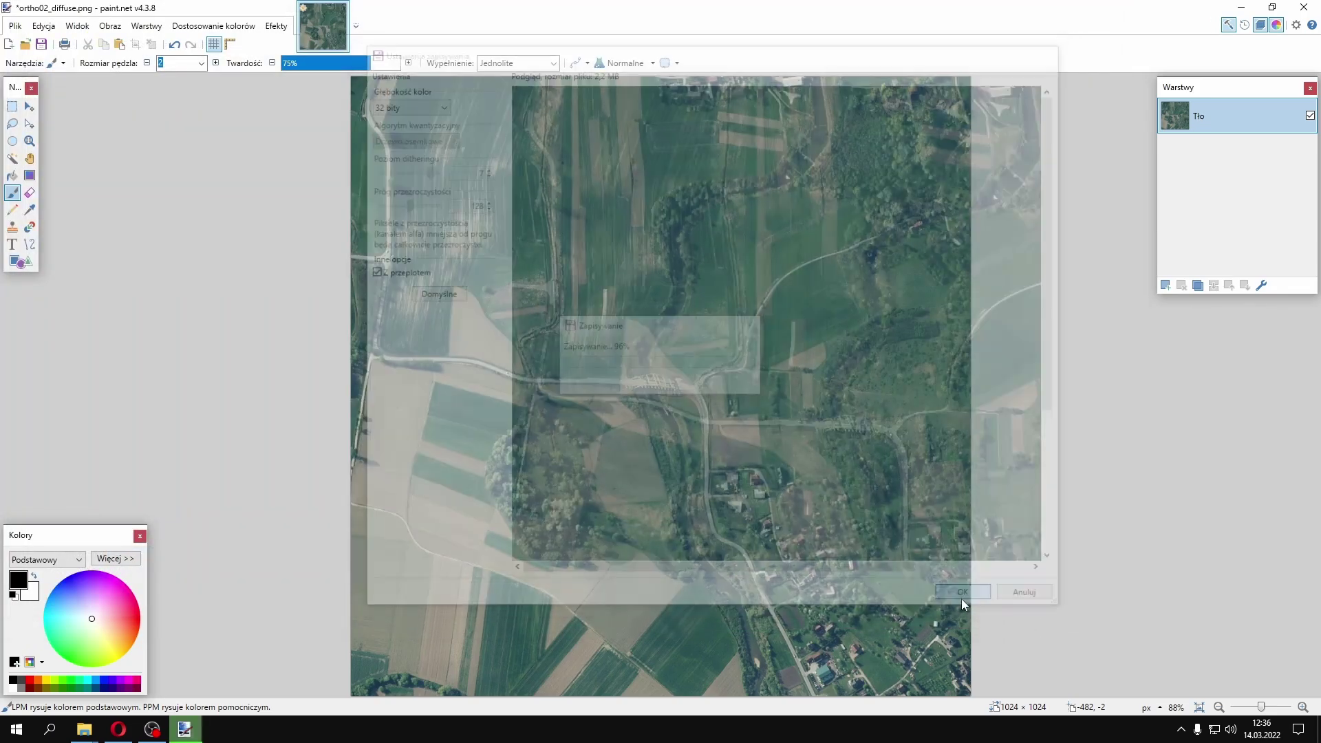
click(1311, 8)
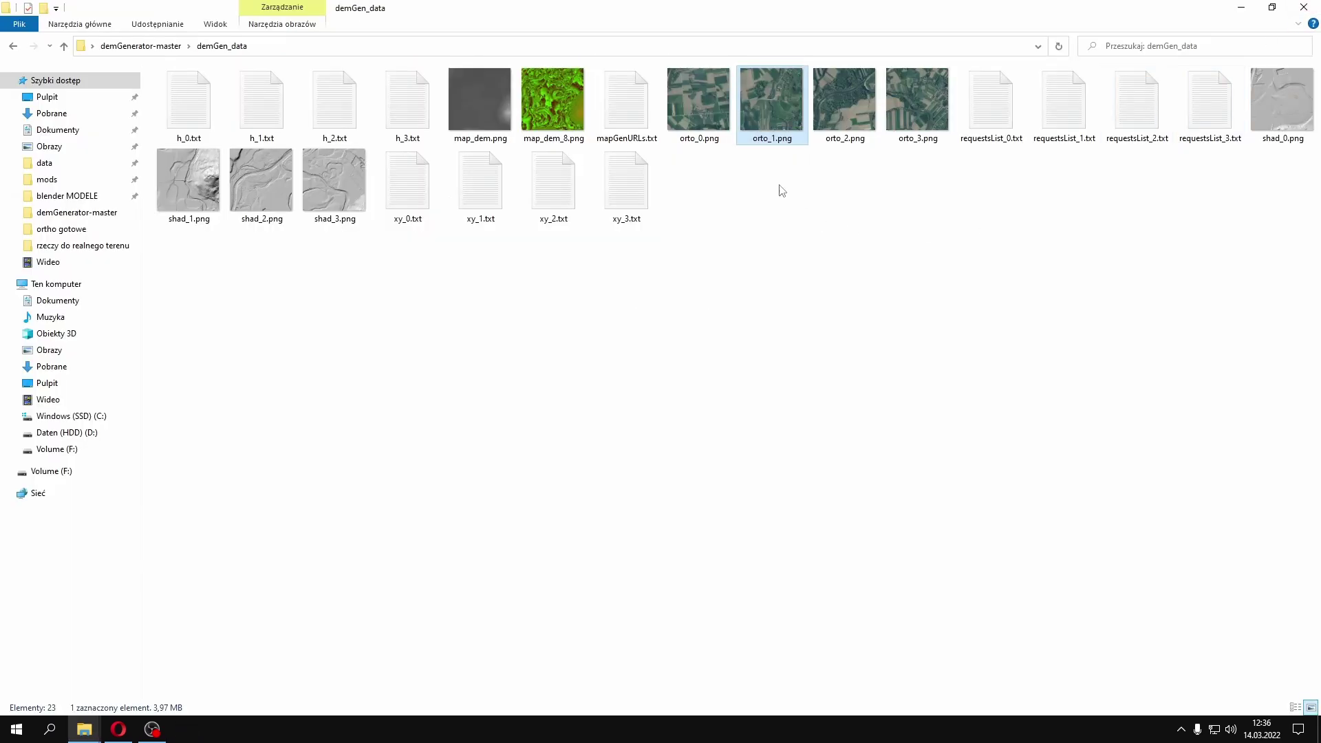
Open orto_2.png from the demGen_data folder to resize it to 1024 × 1024 pixels and flip it vertically
double_click(848, 110)
click(110, 26)
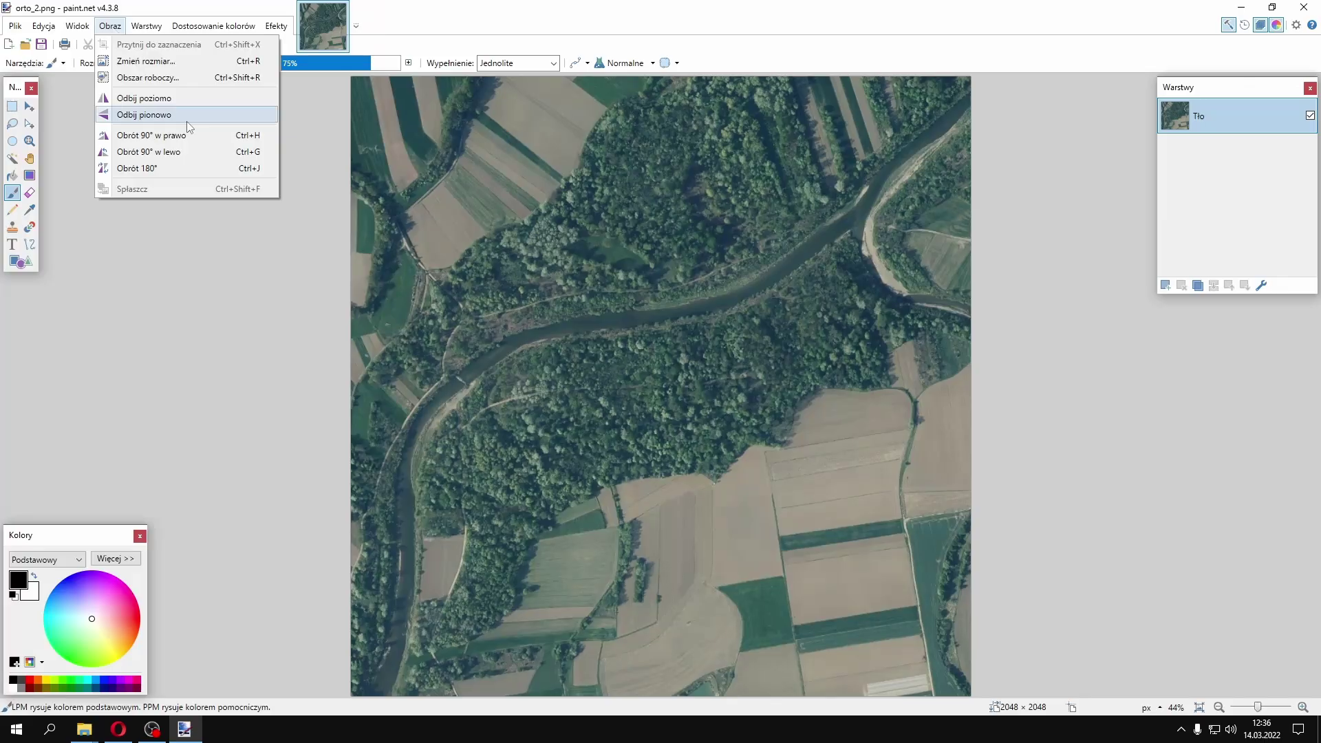
click(164, 64)
text(1024)
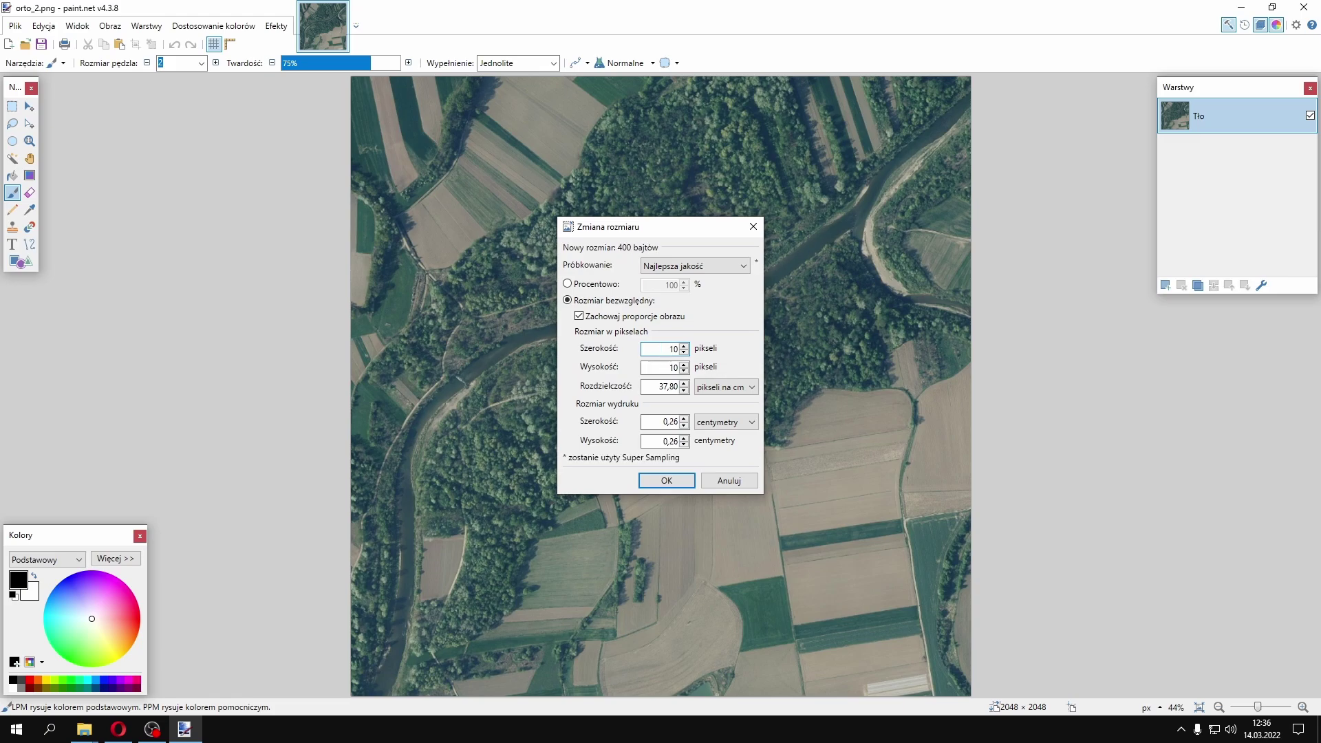
click(668, 480)
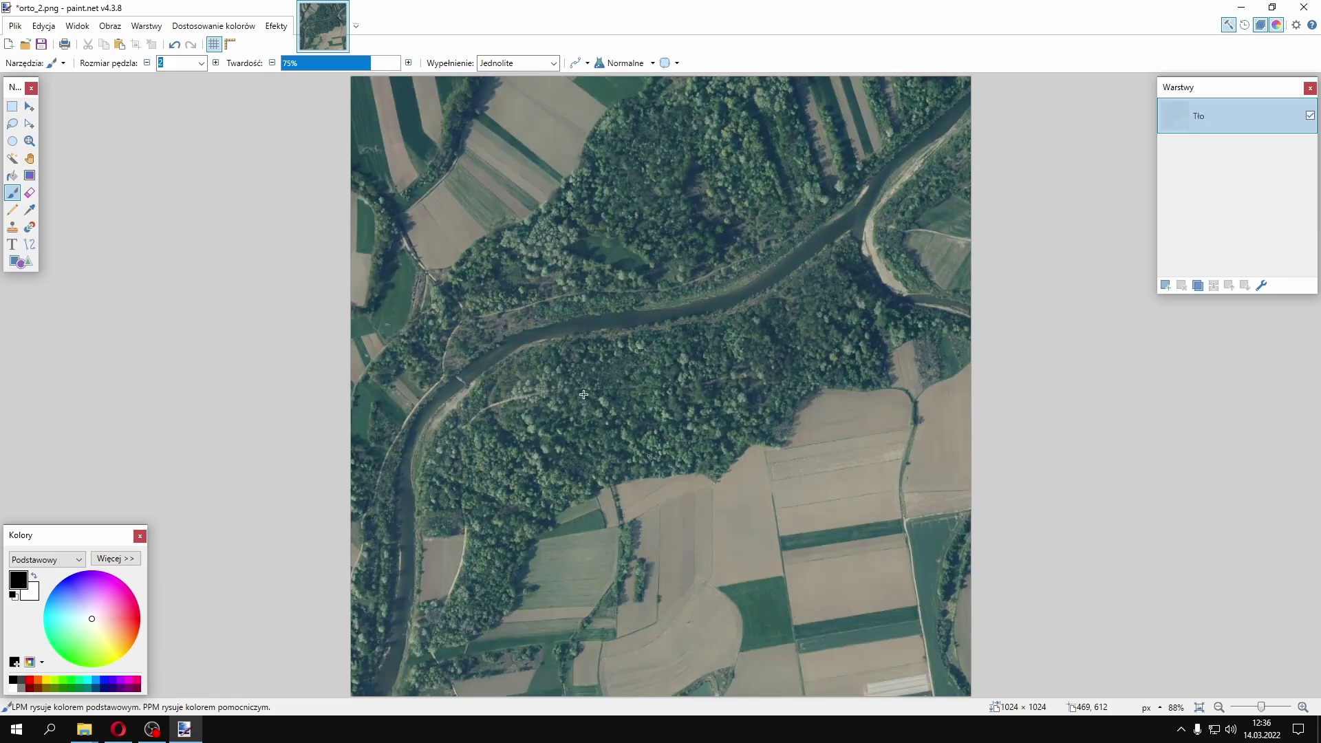
click(119, 27)
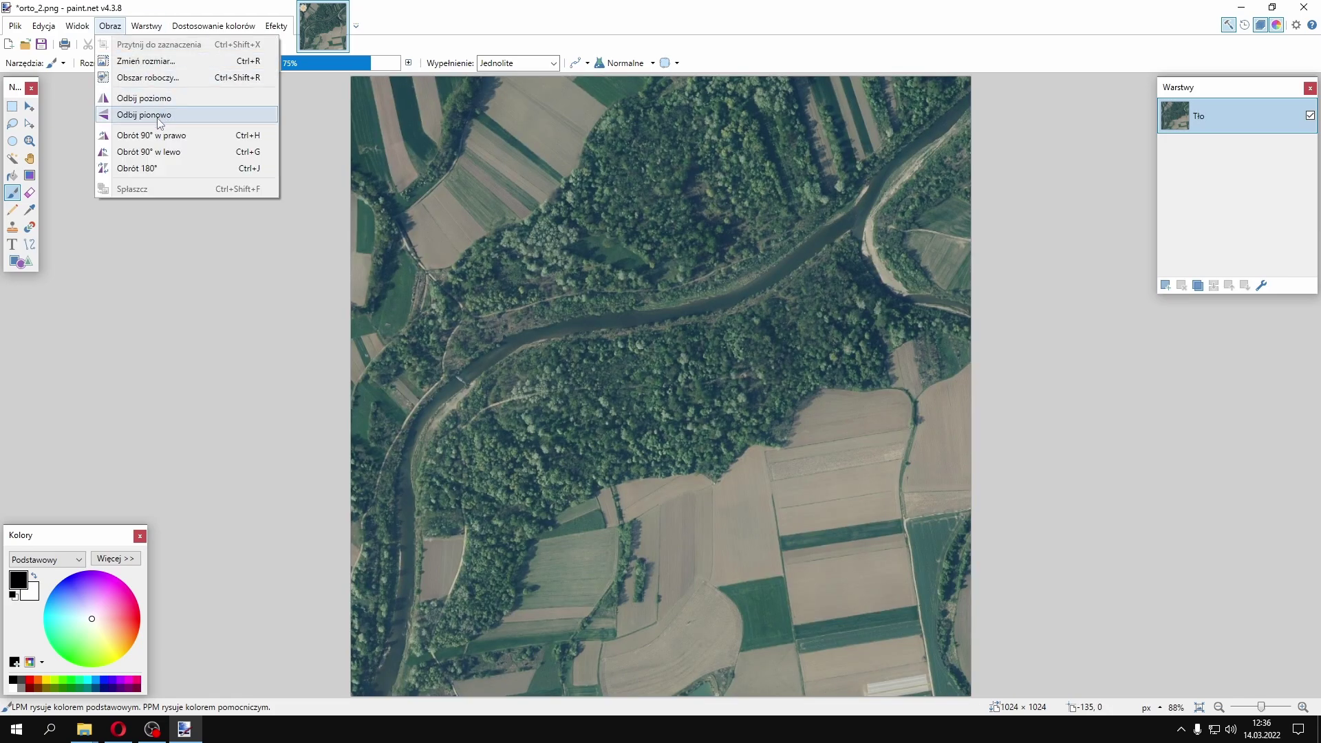
click(160, 116)
Save the flipped orto_2 image as ortho03_diffuse.png, a 32-bit PNG, in the "ortho gotowe" folder and close paint.net
click(15, 27)
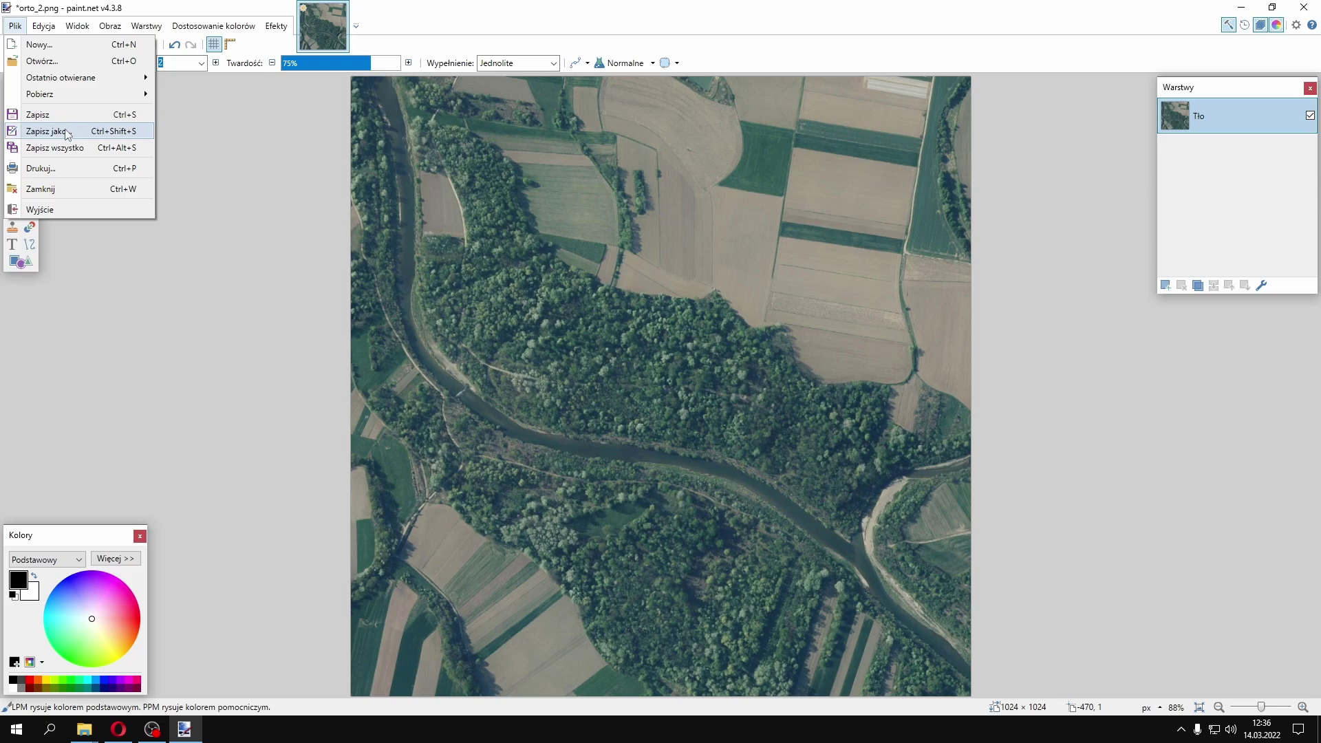
click(67, 132)
click(61, 242)
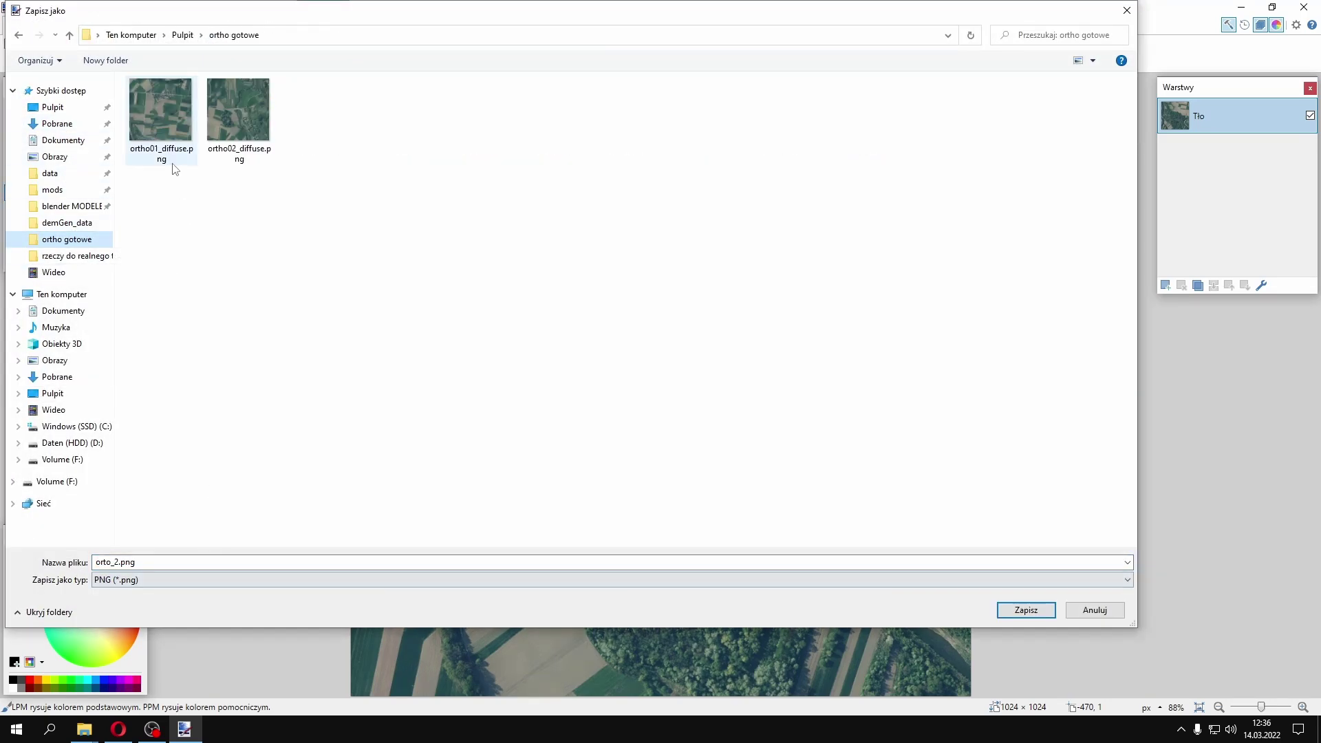
click(171, 142)
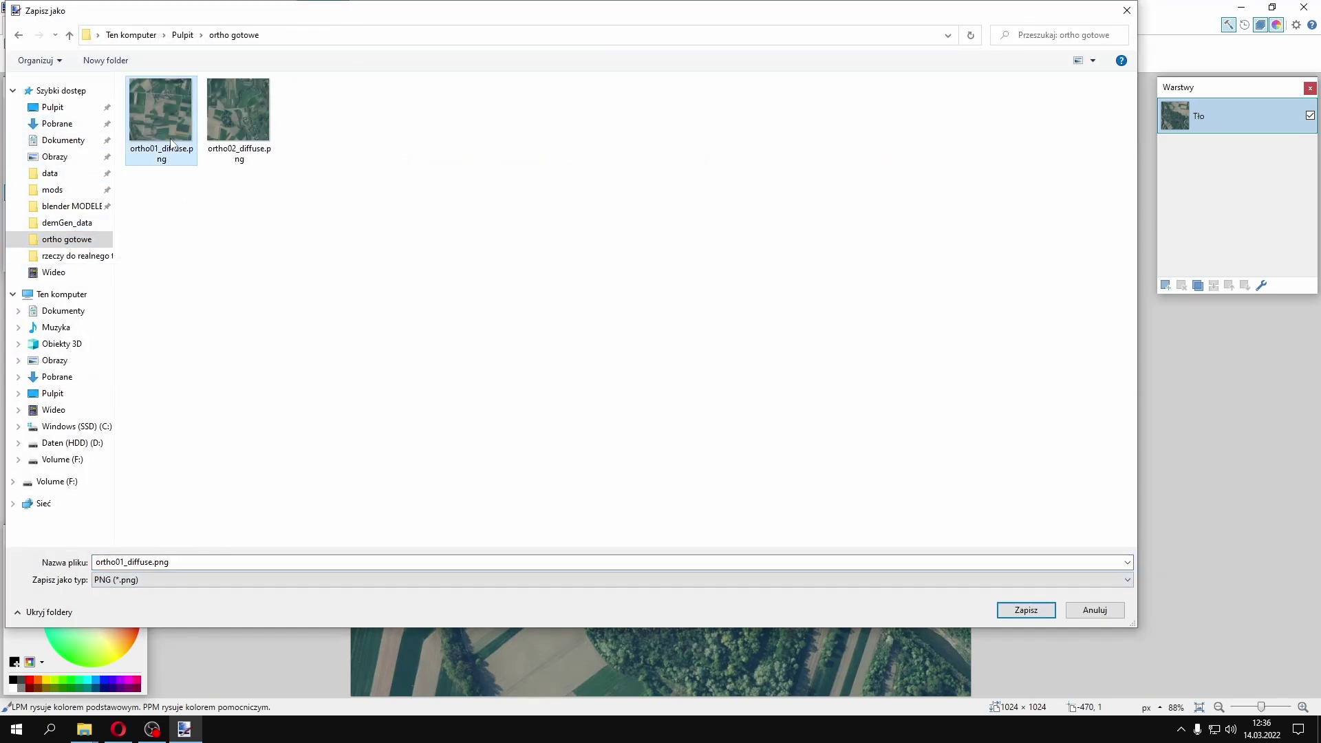
click(122, 567)
click(124, 564)
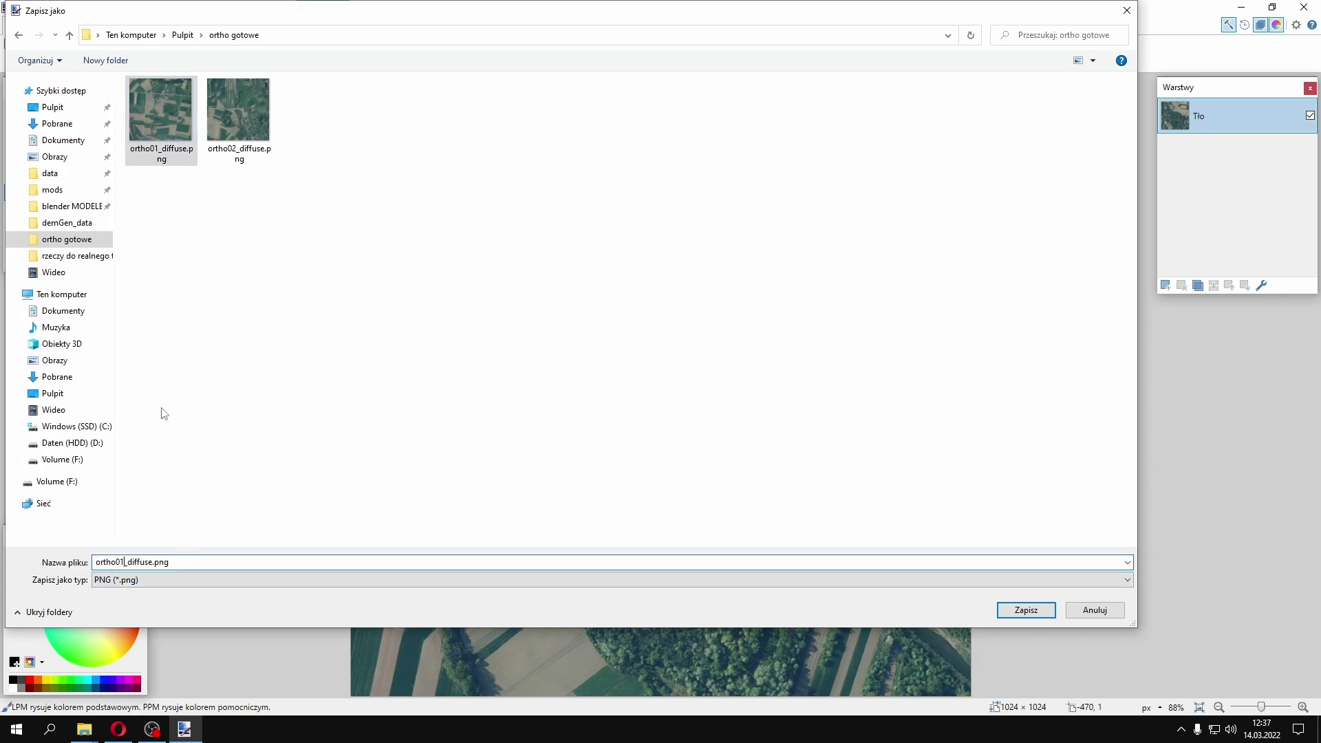
key(BackSpace)
text(3)
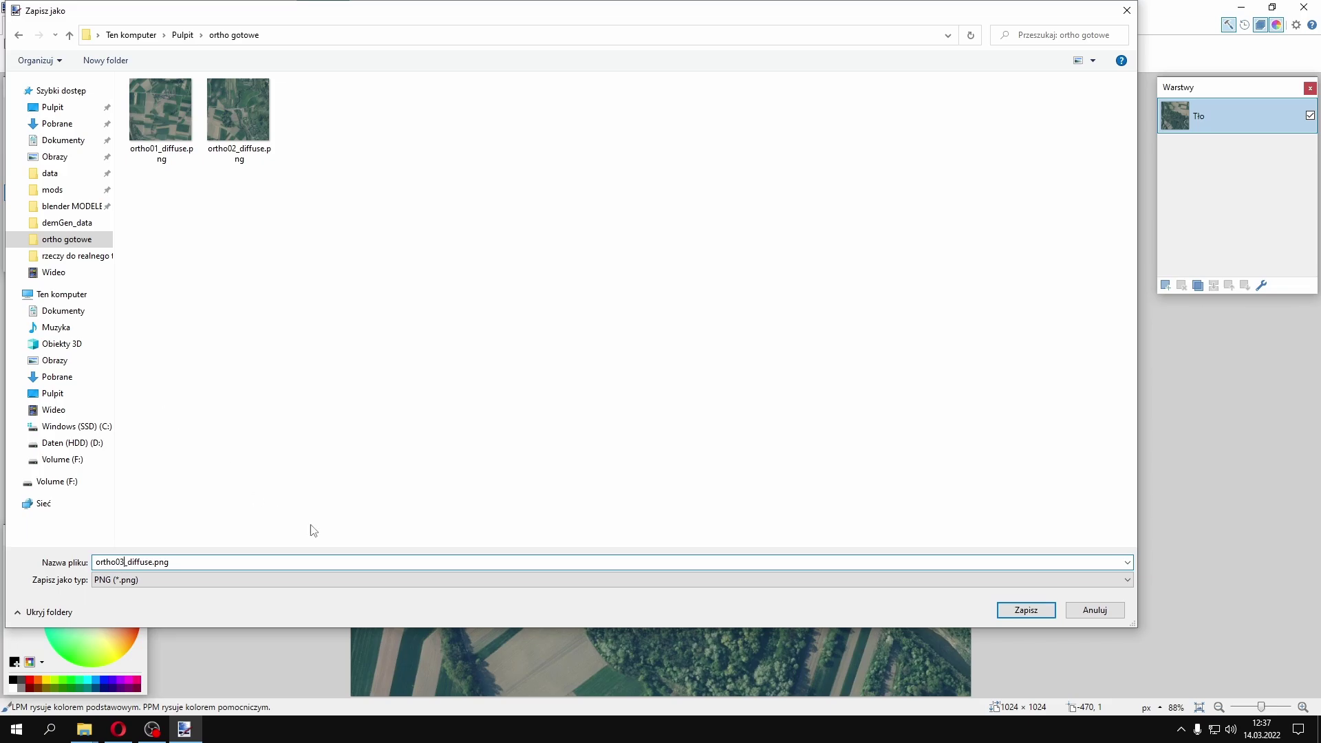
click(1032, 614)
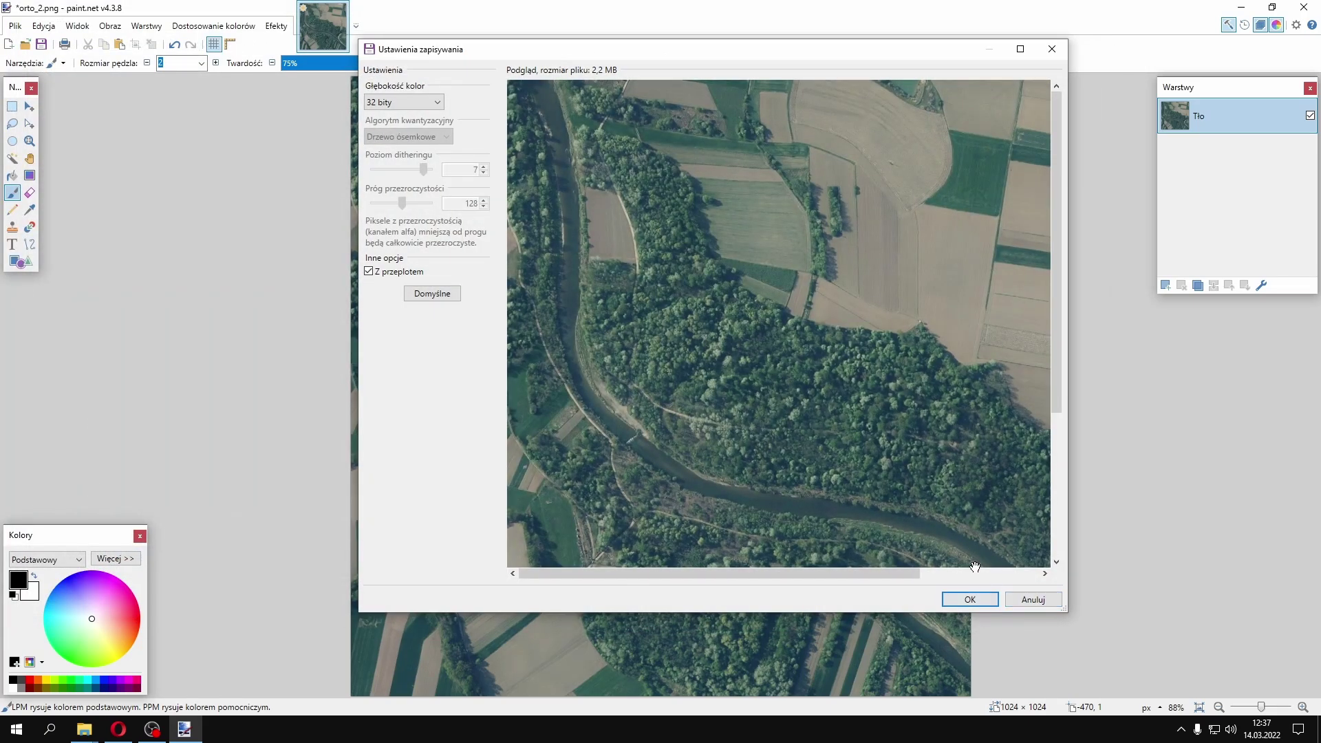
click(970, 600)
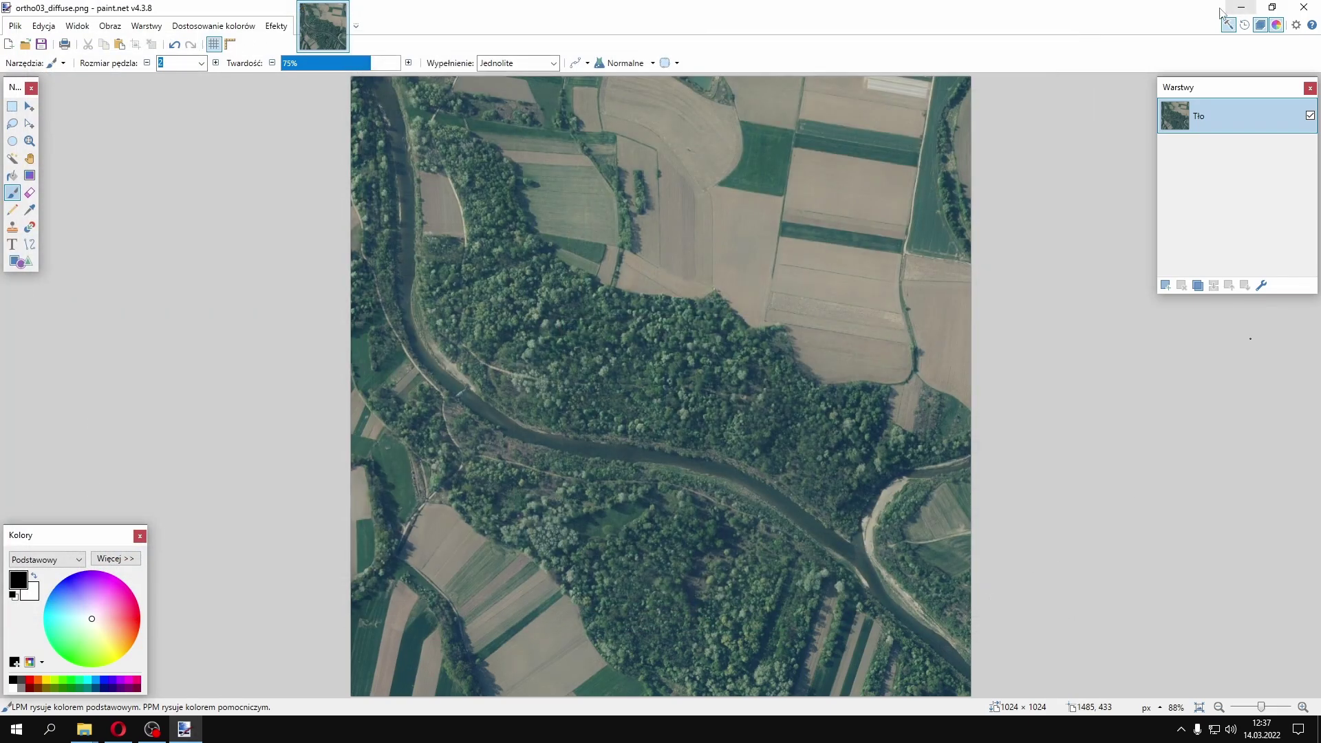
click(1303, 7)
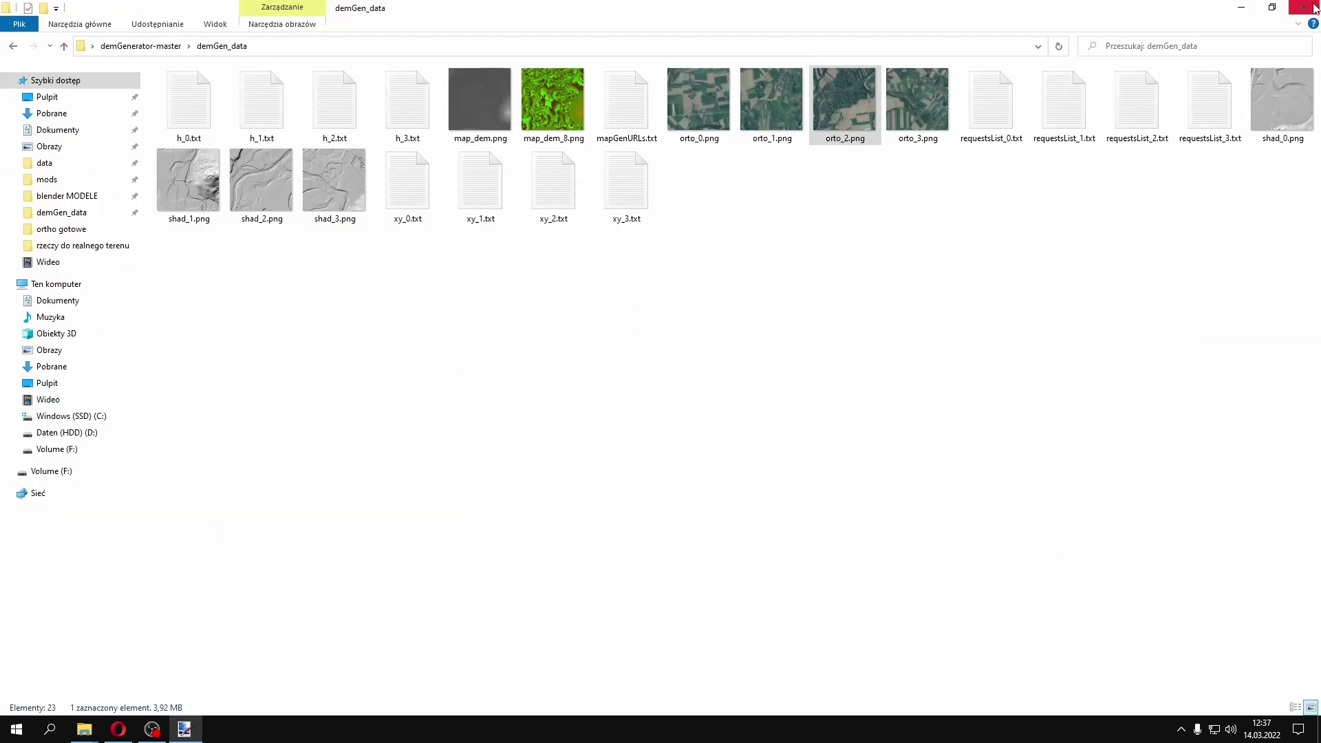
Open orto_3.png from the demGen_data folder, resize it to 1024 × 1024 pixels and flip it vertically
double_click(925, 106)
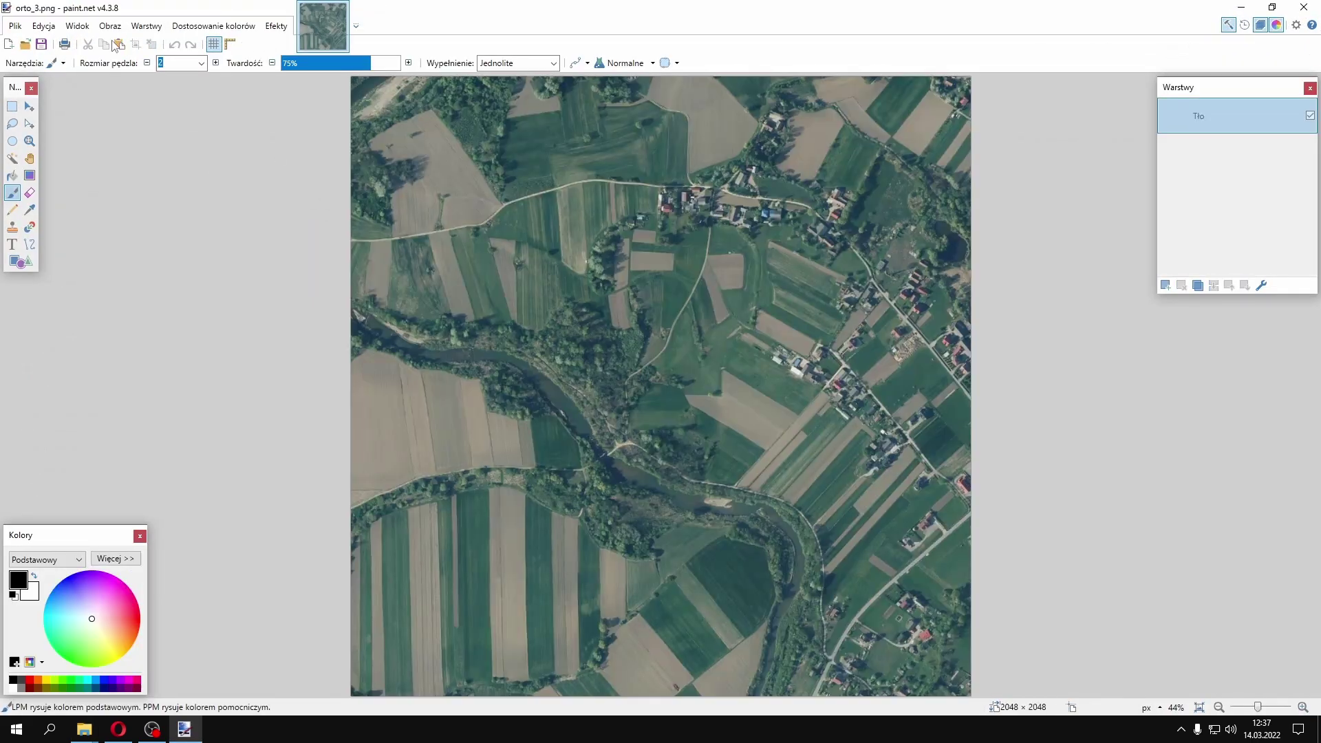
click(110, 25)
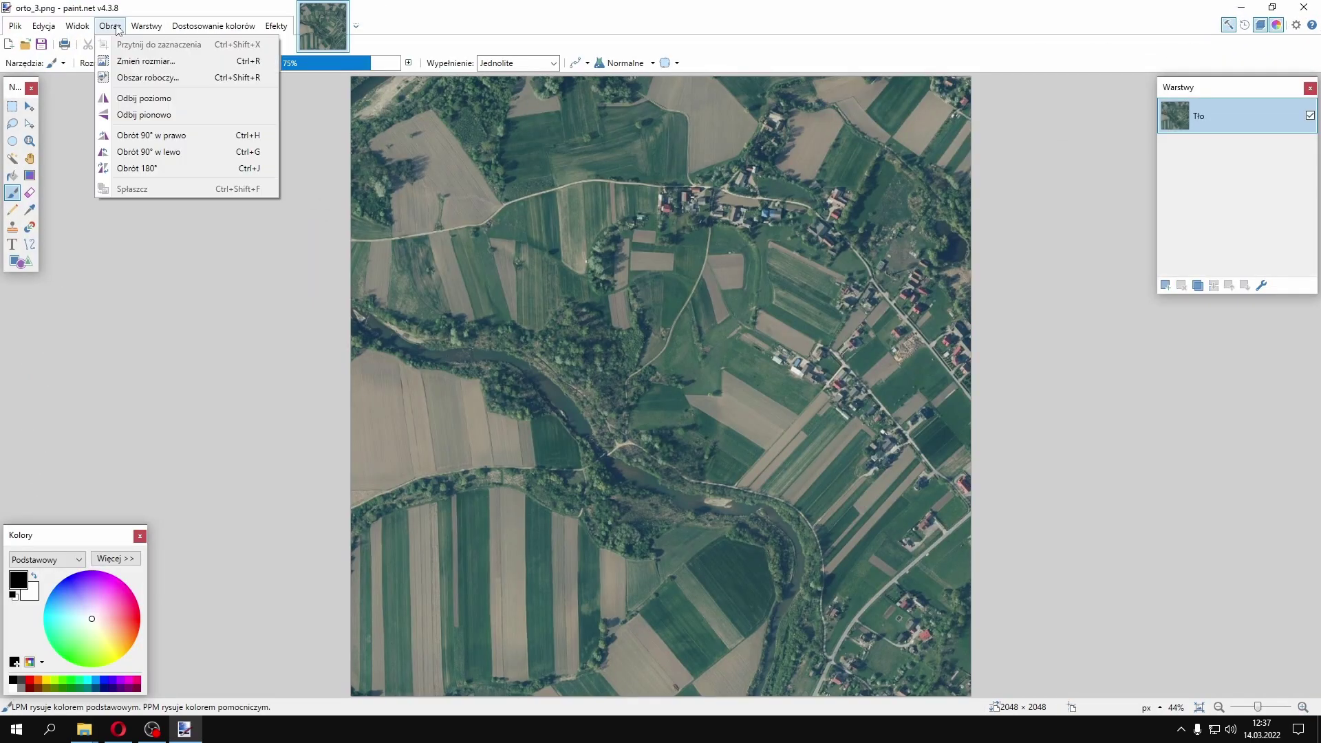
click(146, 61)
text(1024)
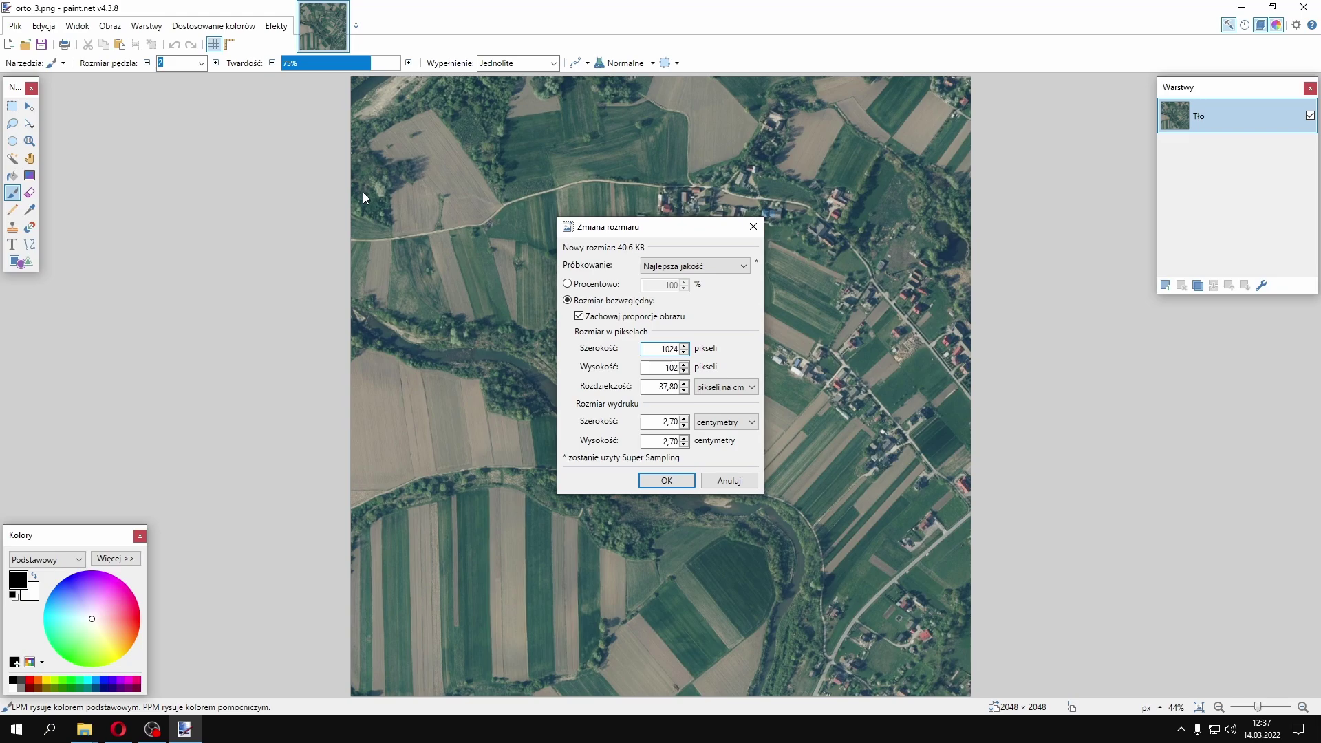
click(666, 481)
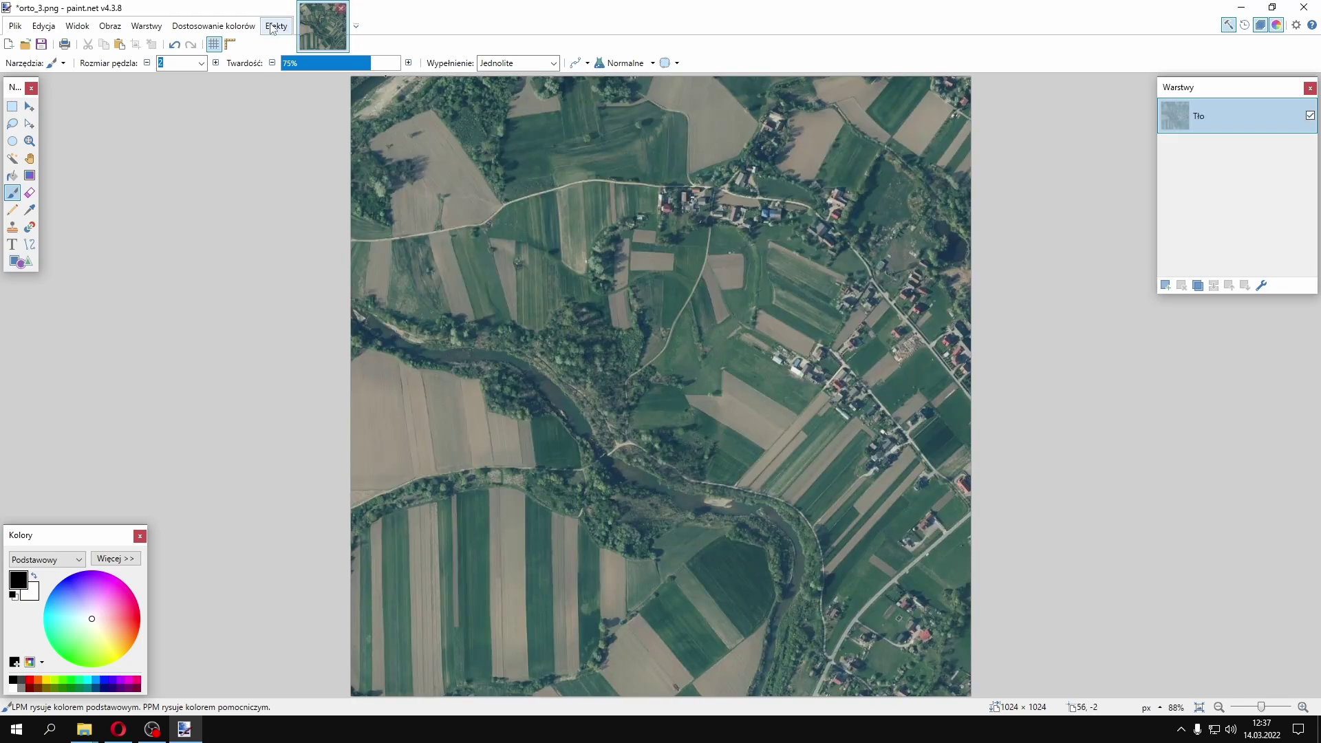
click(110, 26)
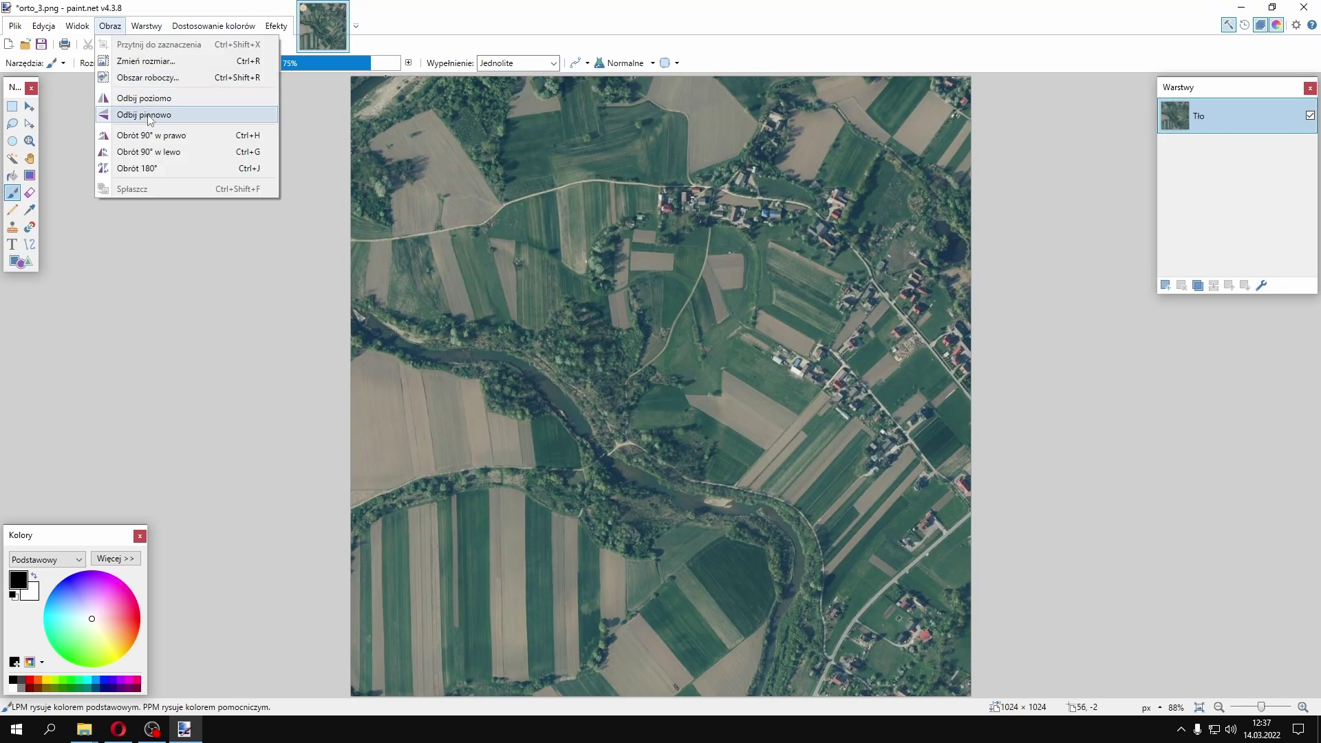
click(141, 115)
Save the flipped orto_3 image as ortho04_diffuse.png, a 32-bit PNG, in the "ortho gotowe" folder and close paint.net
click(15, 26)
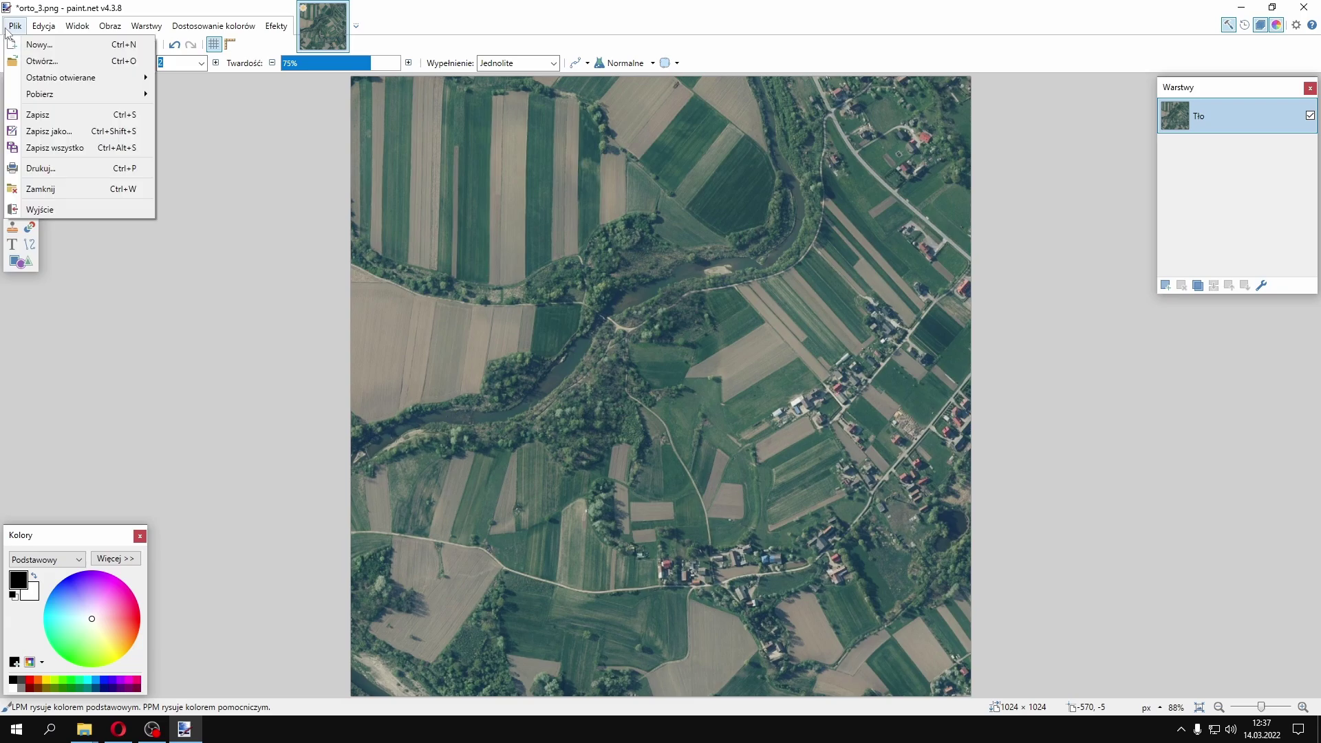
click(47, 135)
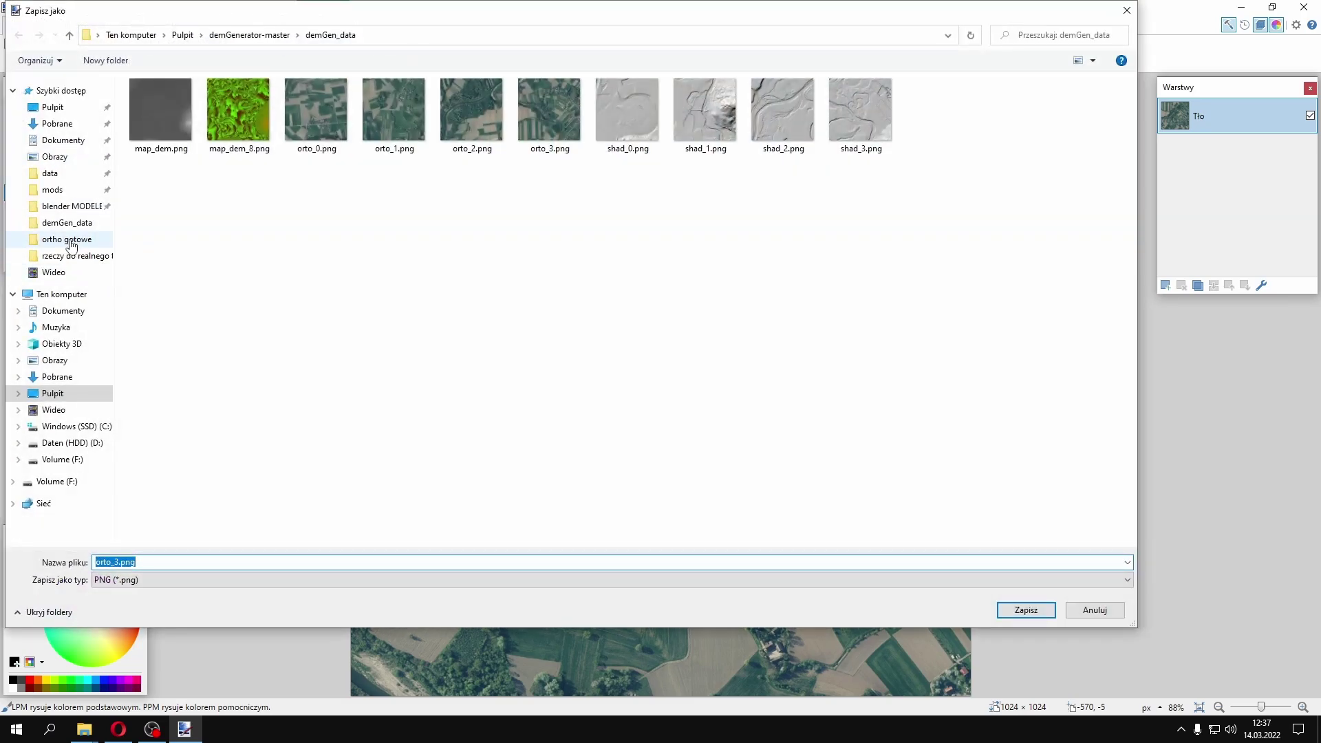
click(67, 239)
click(293, 130)
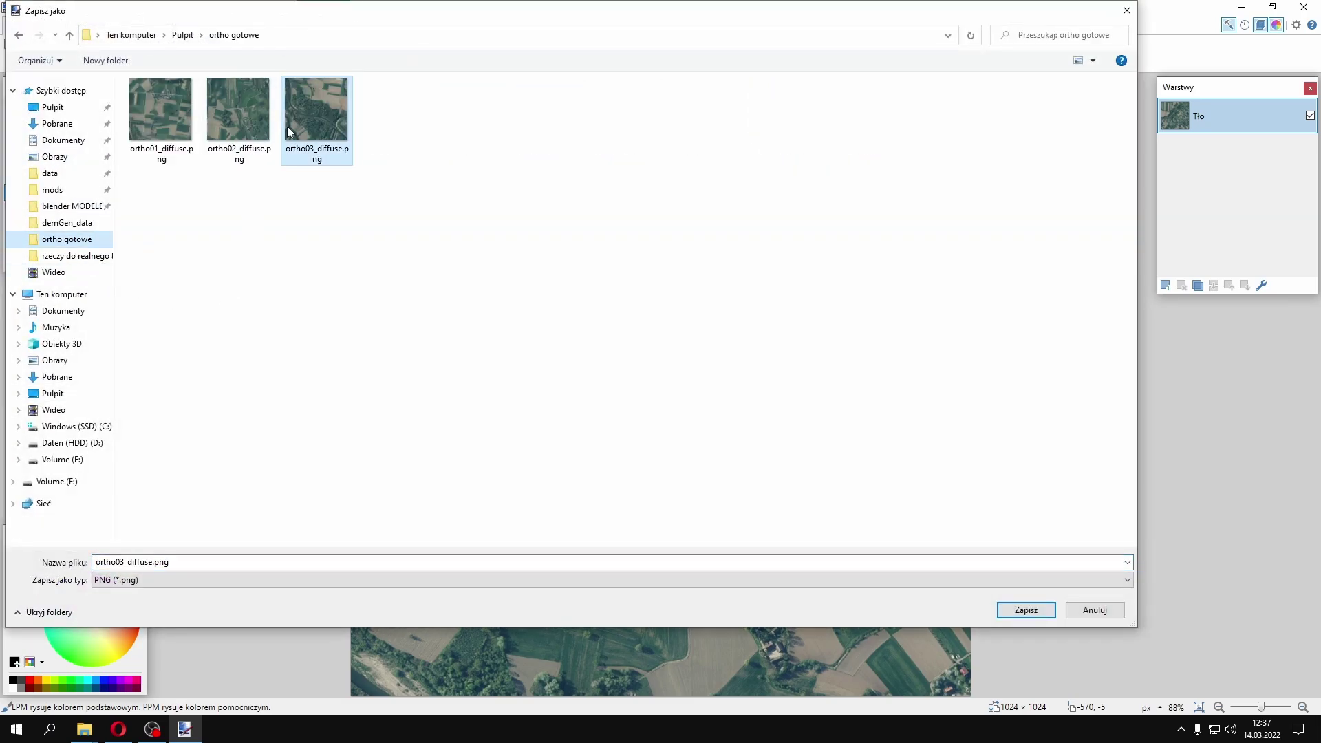
click(124, 562)
click(124, 561)
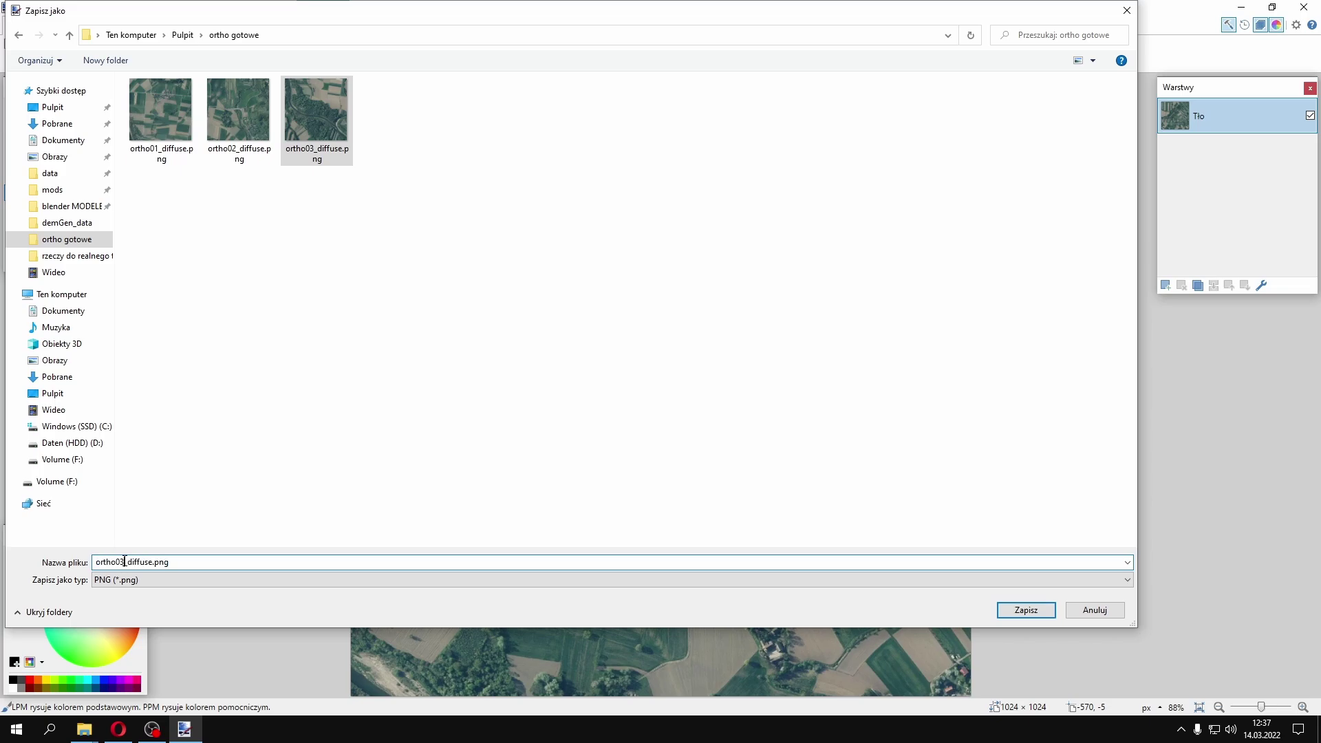
key(BackSpace)
text(4)
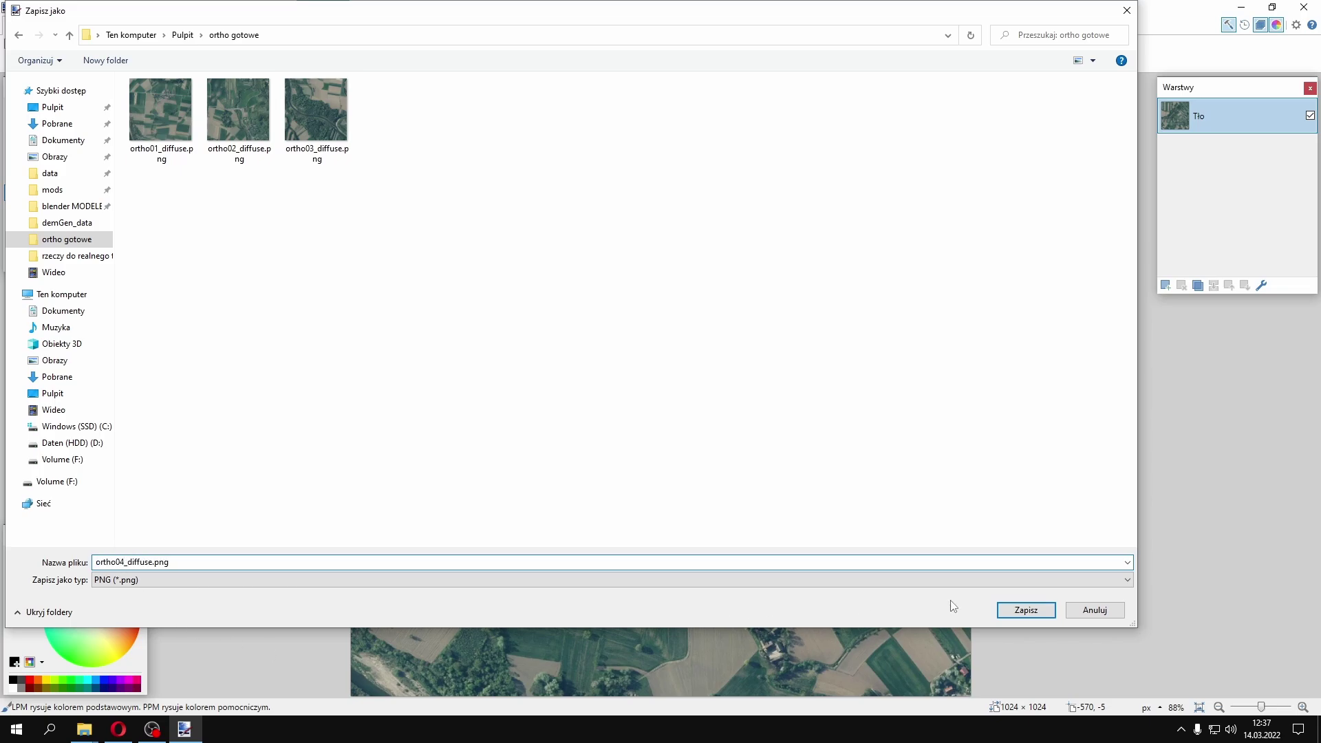
click(1022, 610)
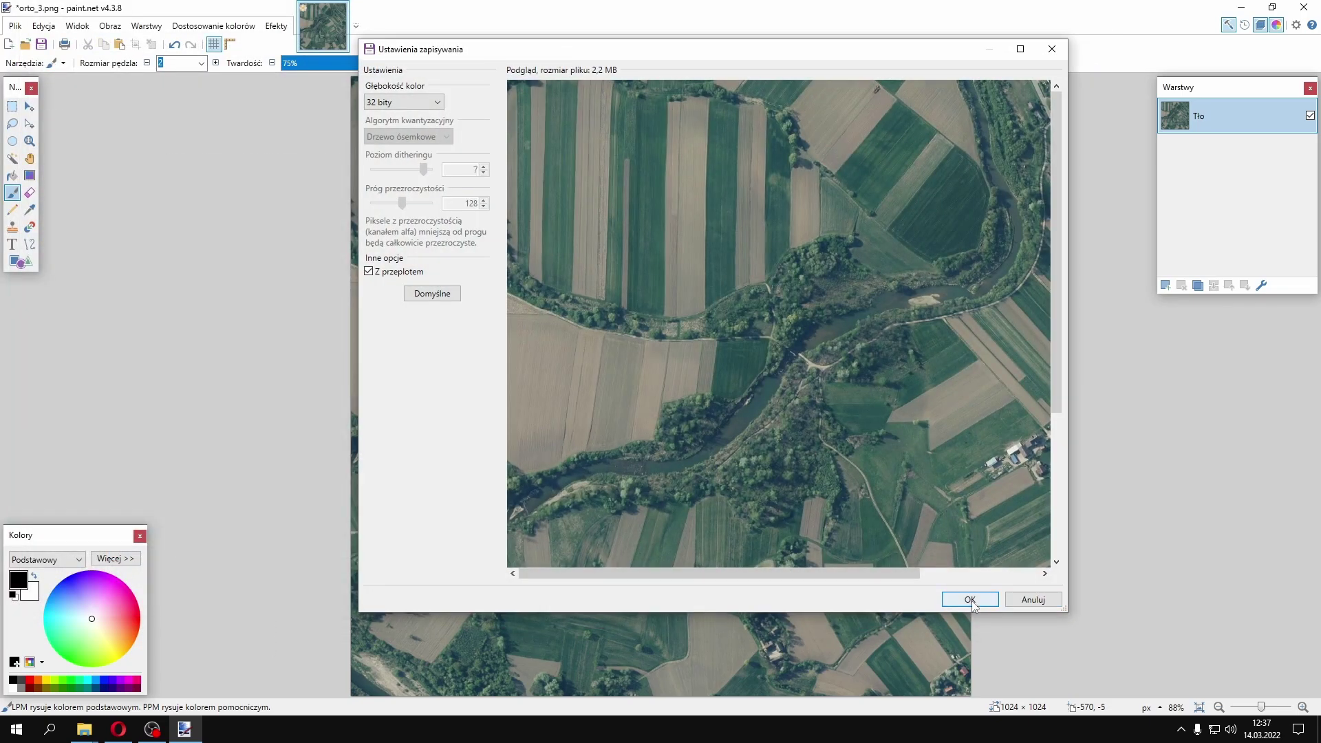
click(970, 599)
click(1308, 8)
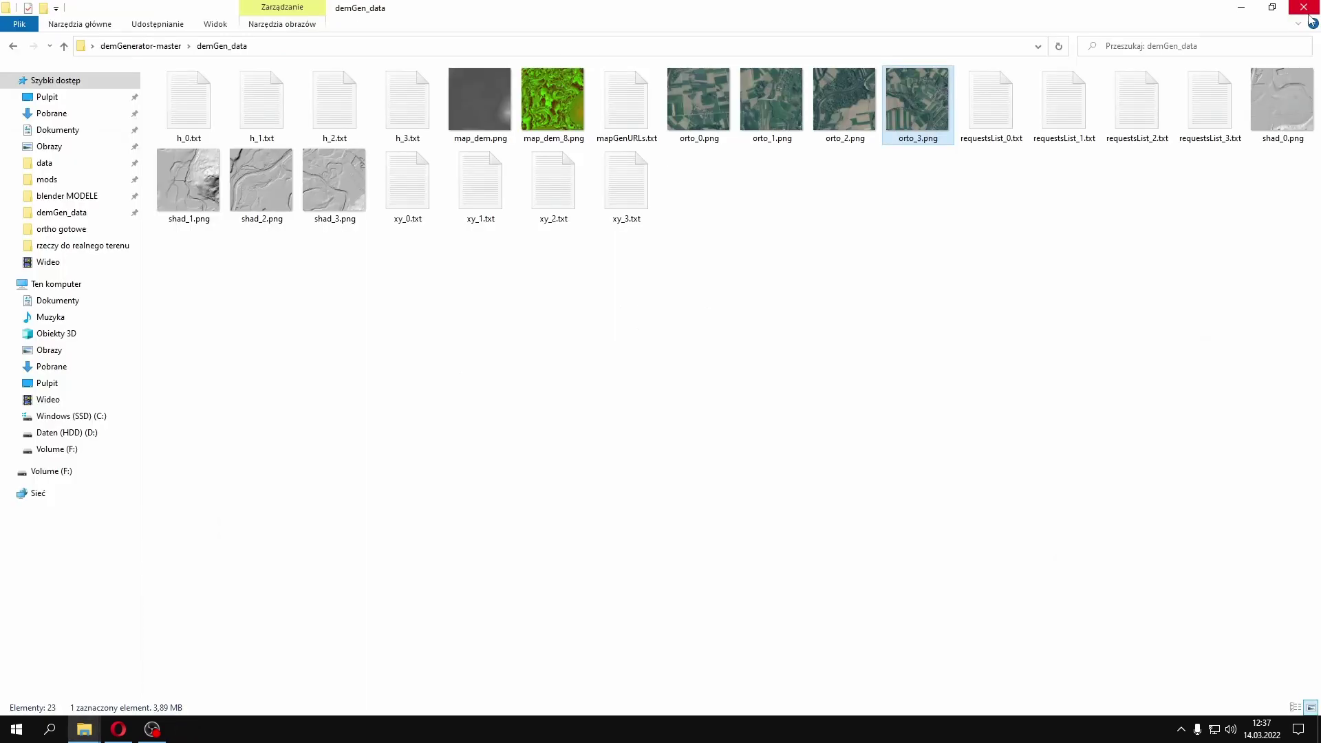
Clear the open folder windows, open the "ortho gotowe" folder from the desktop to check the saved textures, and minimize it
click(1307, 9)
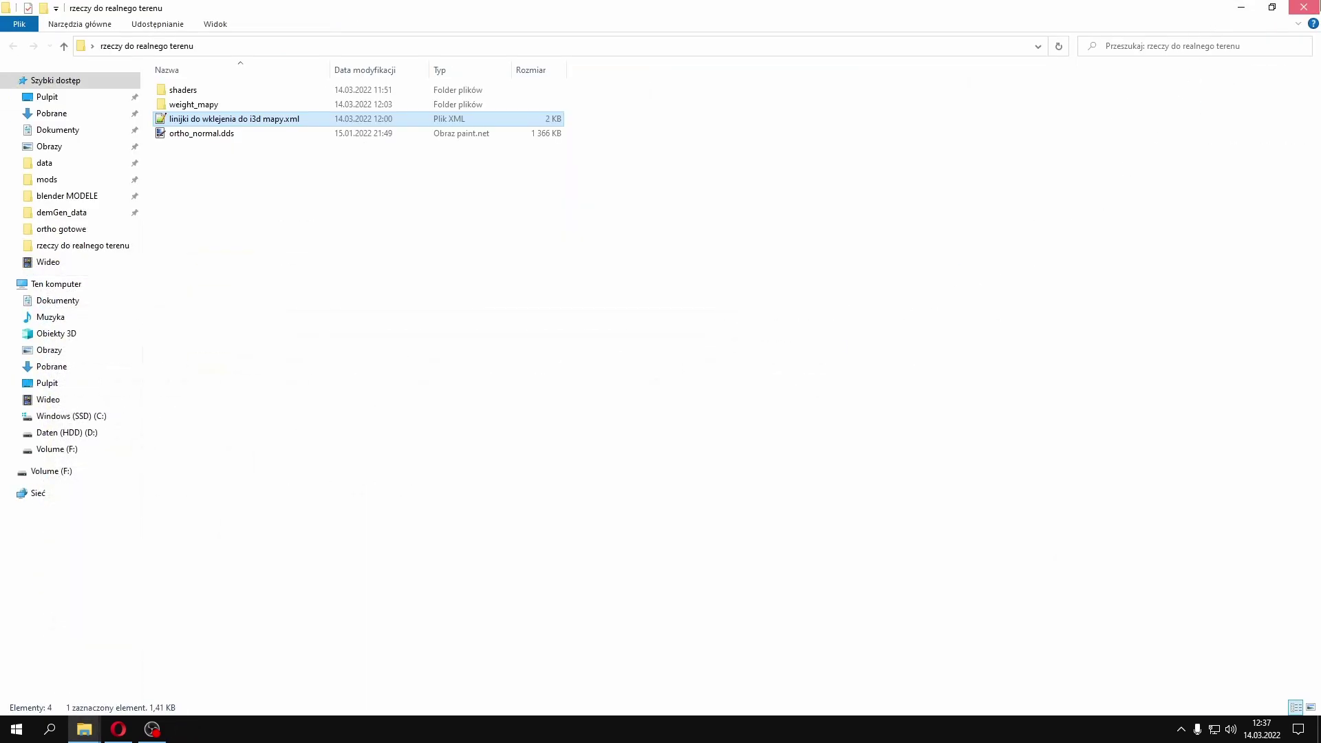
click(1307, 7)
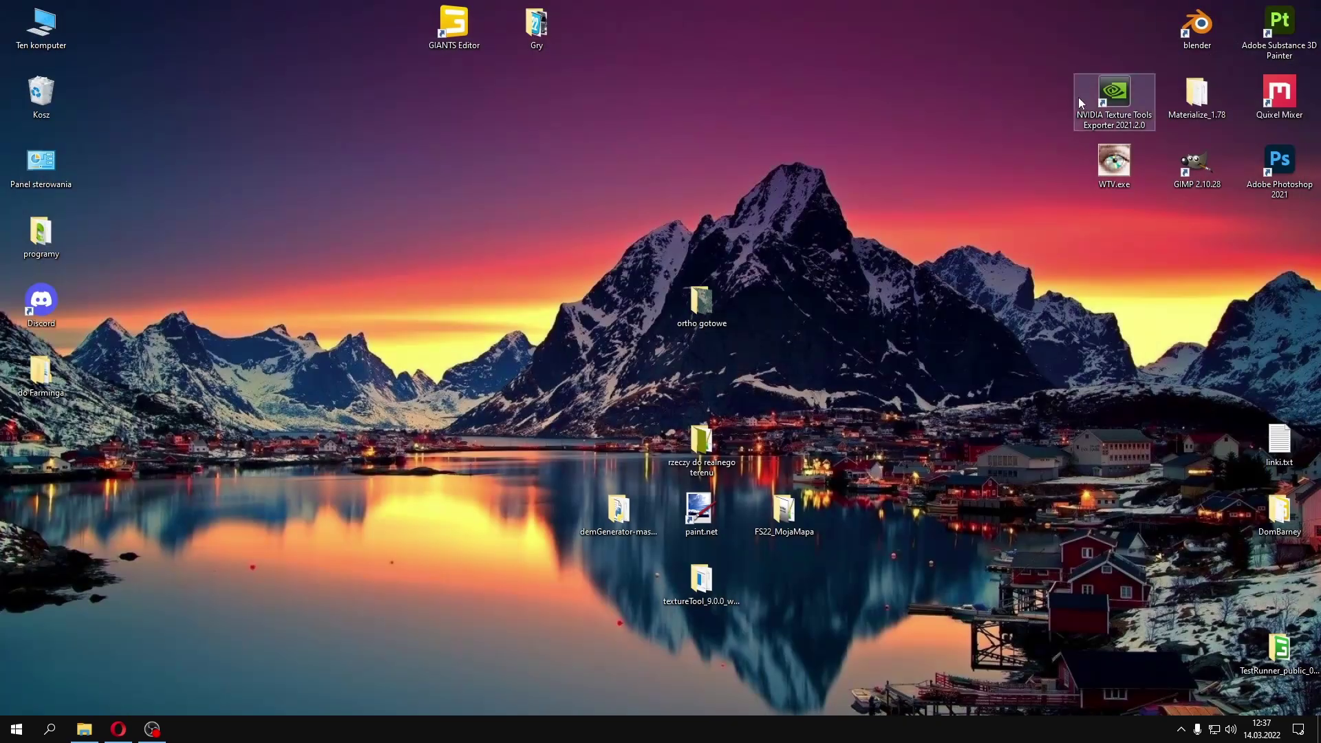
double_click(703, 300)
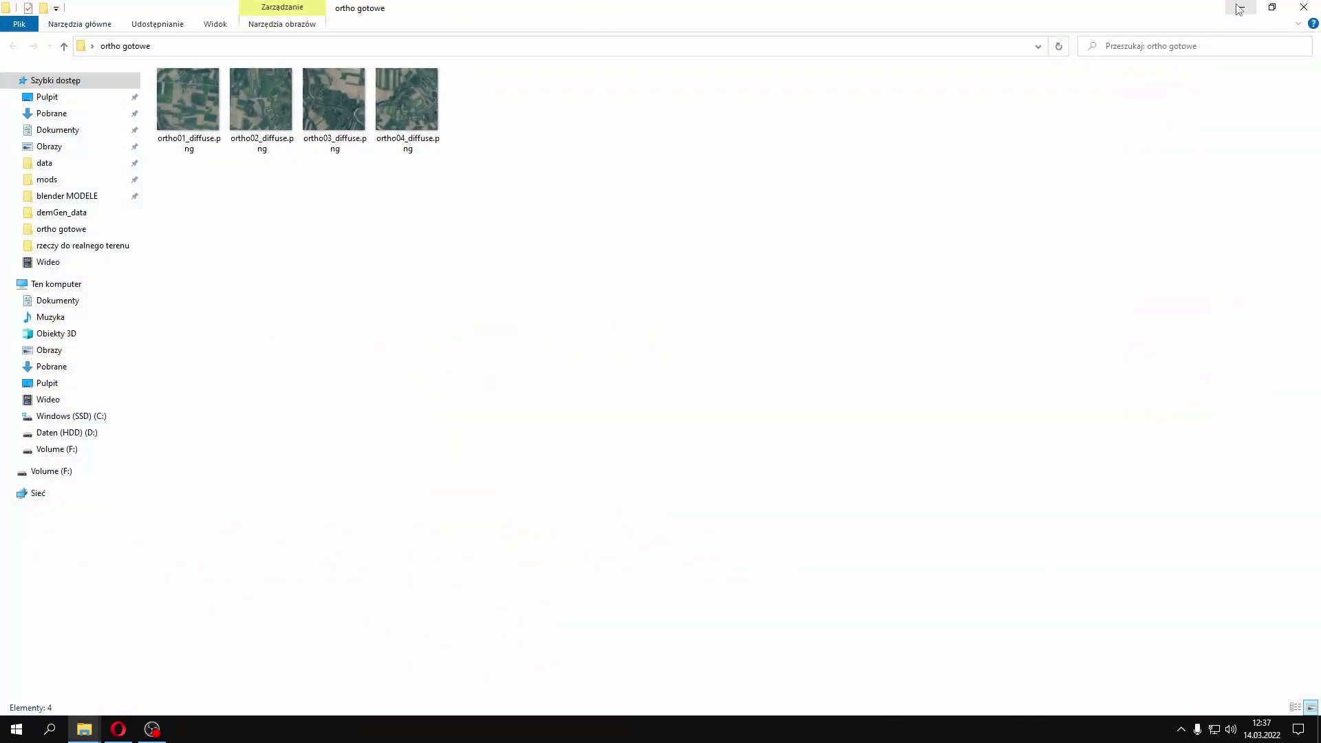
click(1239, 8)
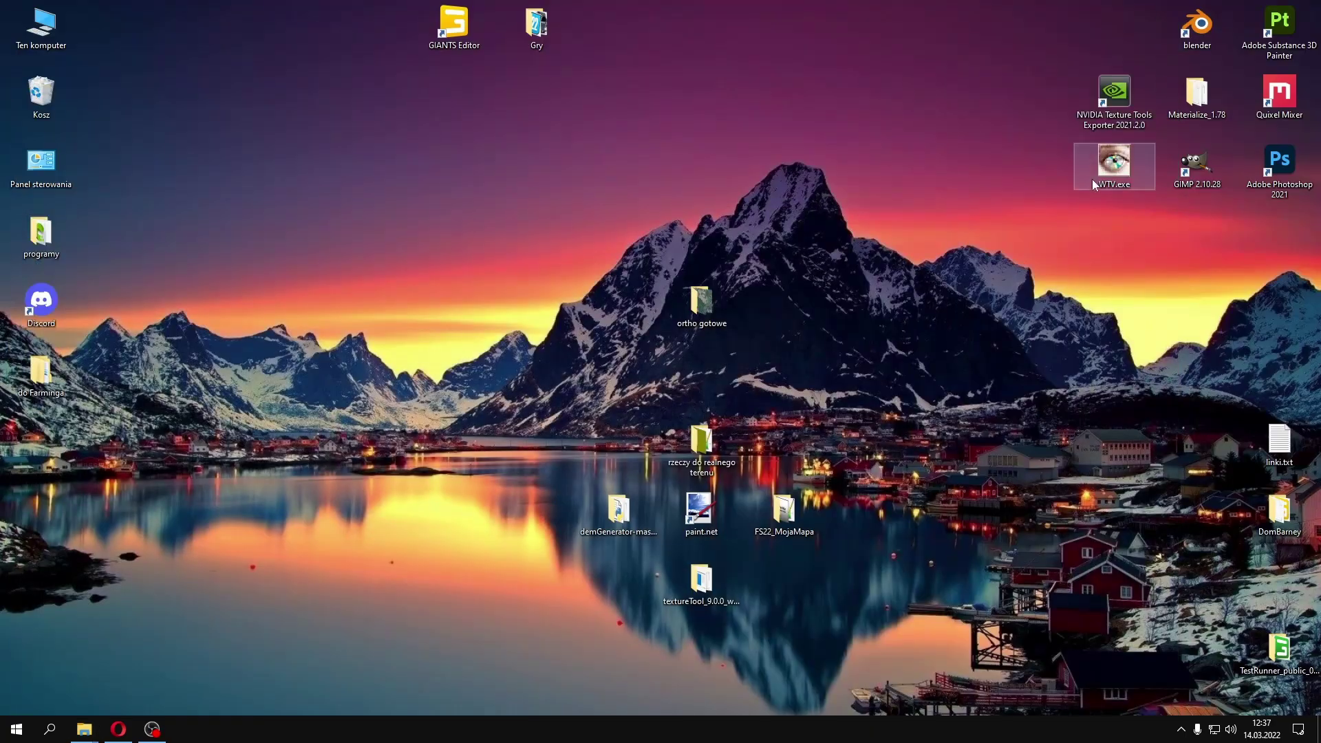
Open the textureTool_9.0.0_win64 folder from the desktop and place it as a small floating window clear of the other files
double_click(716, 585)
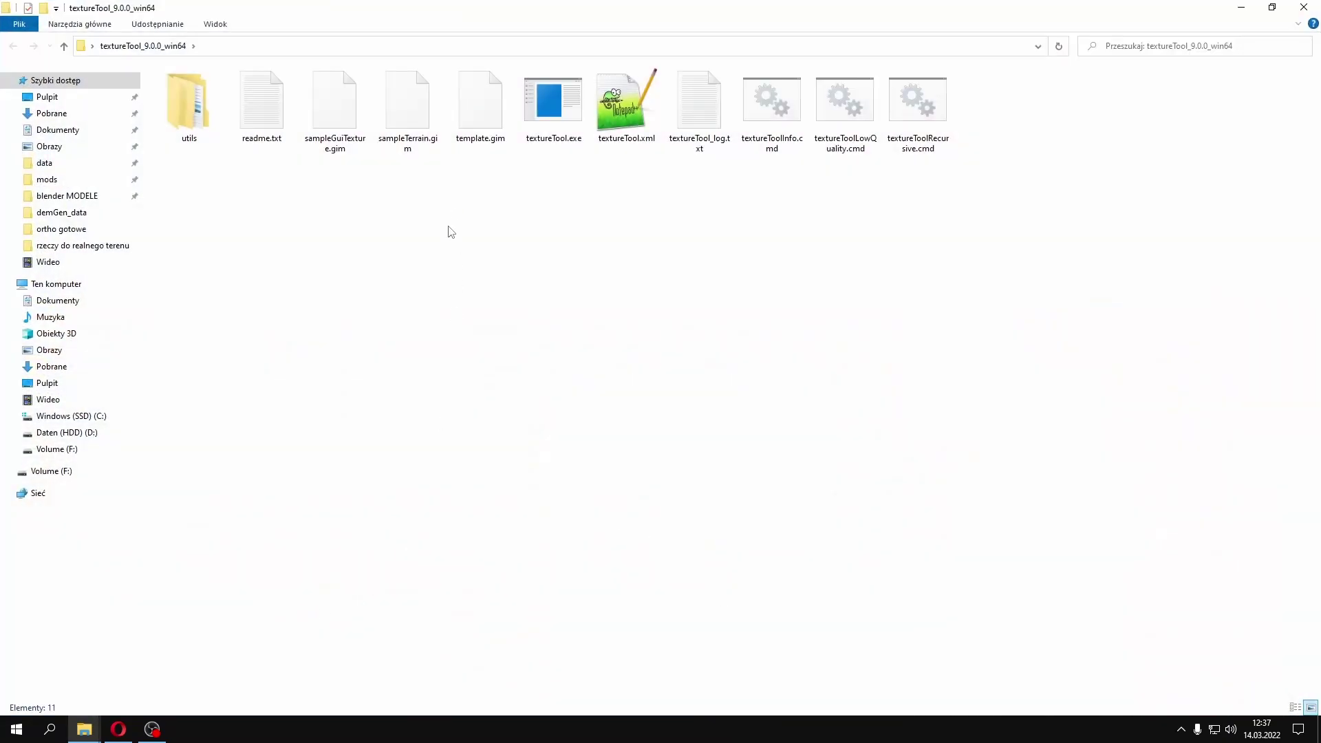
click(1272, 7)
drag(484, 146, 1058, 35)
Convert all four ortho diffuse PNG files from the "ortho gotowe" folder to DDS with textureTool.exe, and close the tool's windows
mouse_move(84, 732)
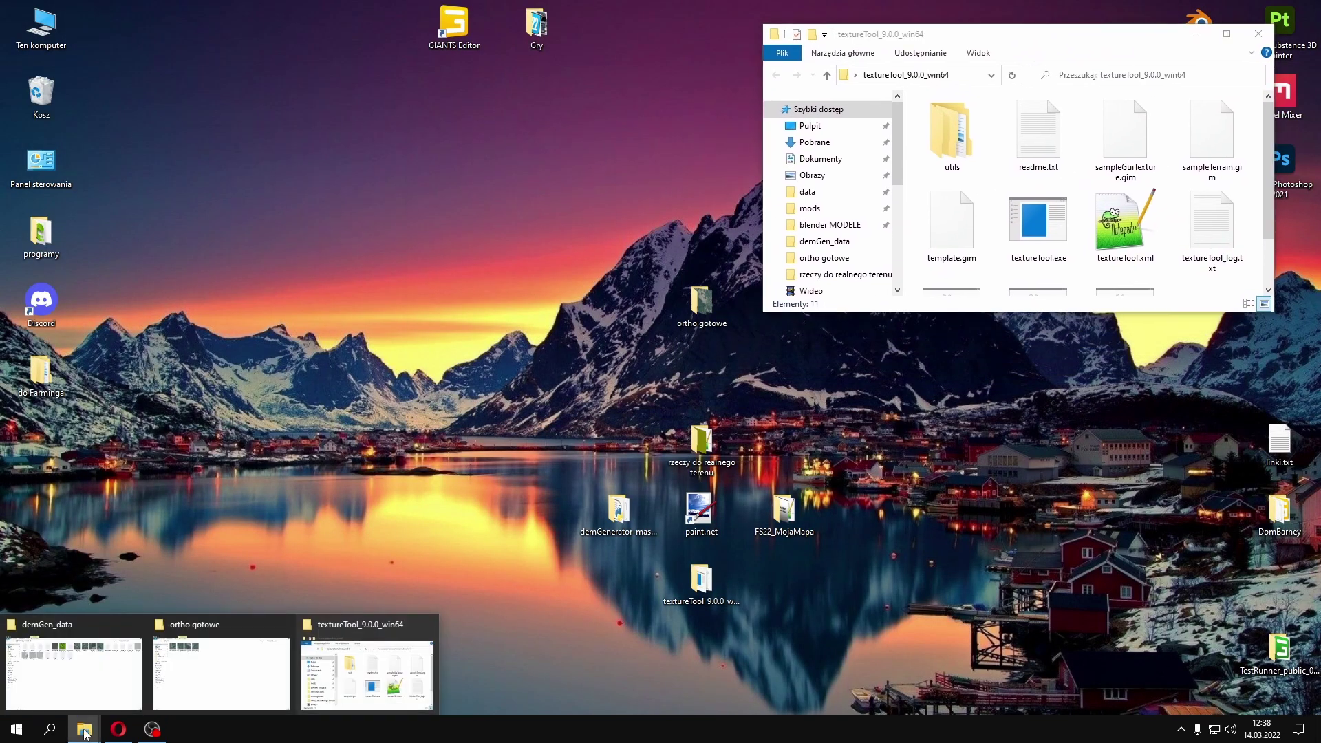
click(219, 684)
drag(186, 234, 581, 89)
drag(421, 127, 1040, 187)
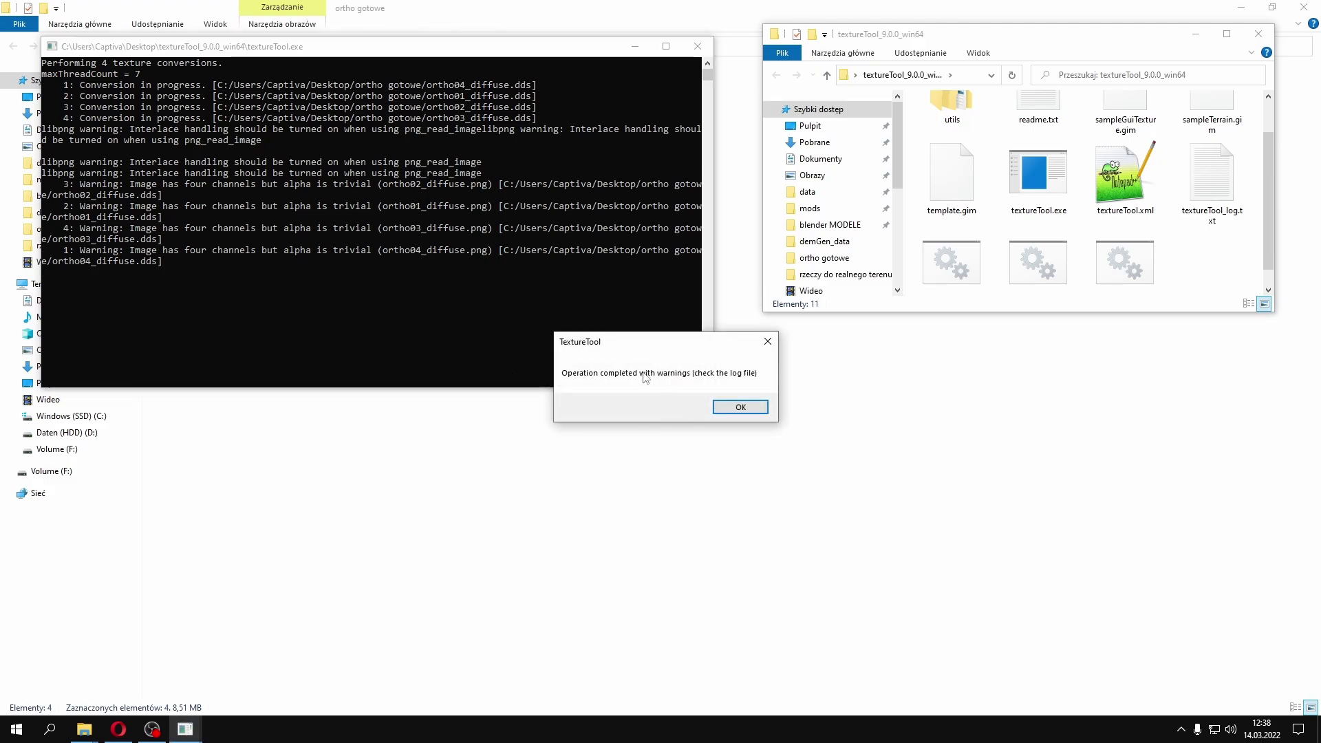
click(740, 407)
click(1272, 41)
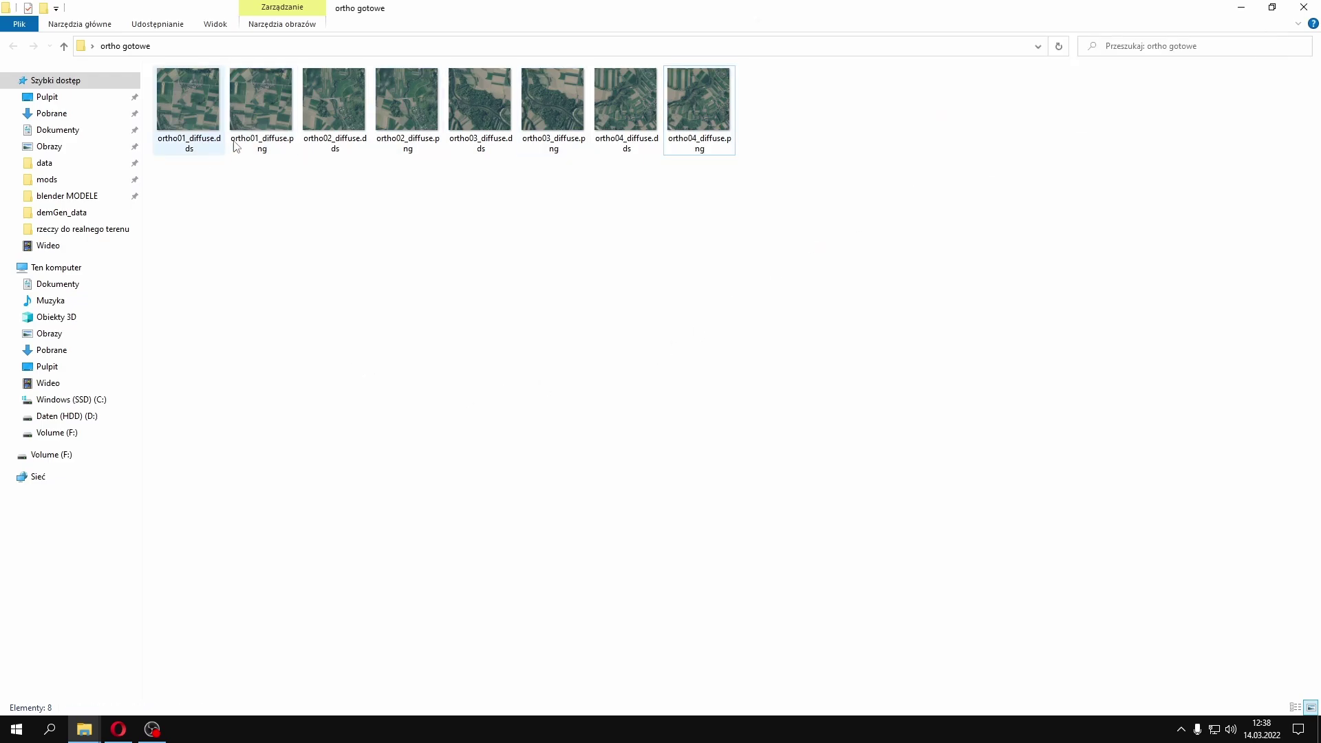
Examine the general and detailed file properties of ortho01_diffuse.dds in the "ortho gotowe" folder, and close them without changes
click(263, 141)
click(208, 144)
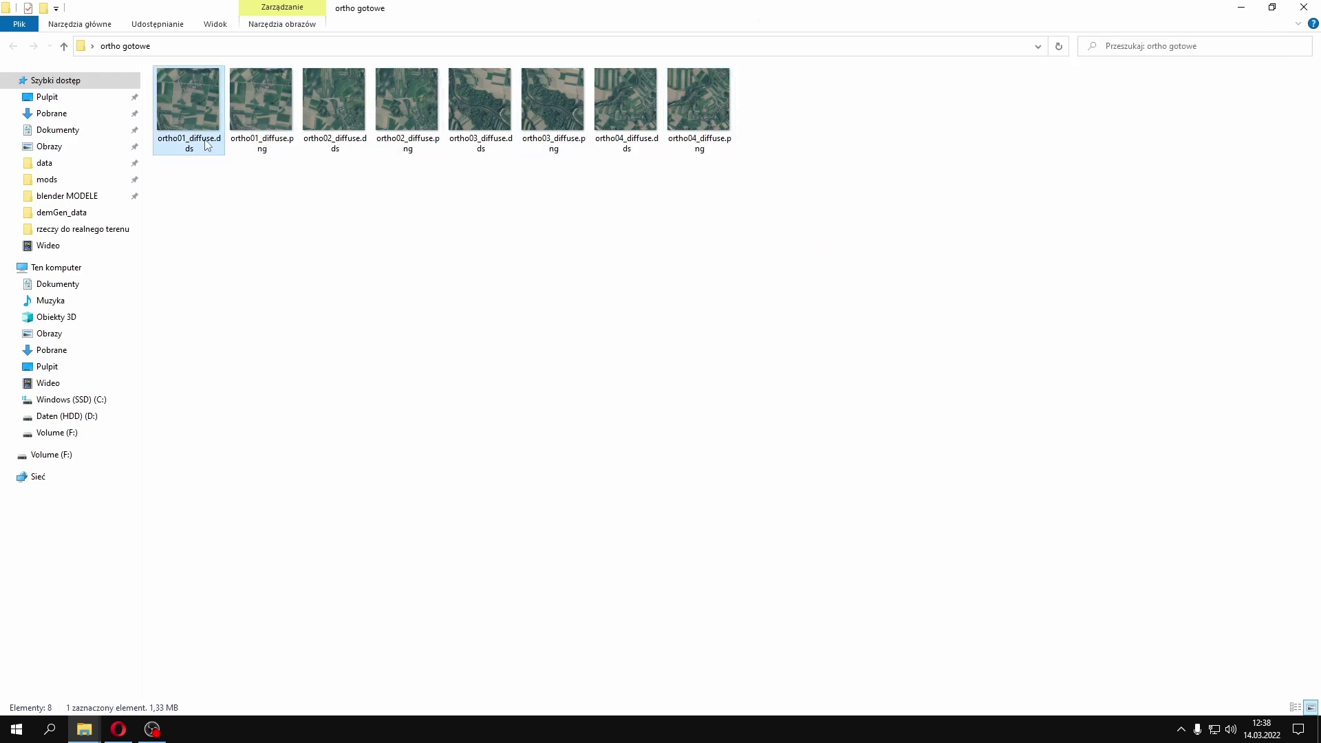
right_click(194, 143)
click(254, 443)
click(173, 188)
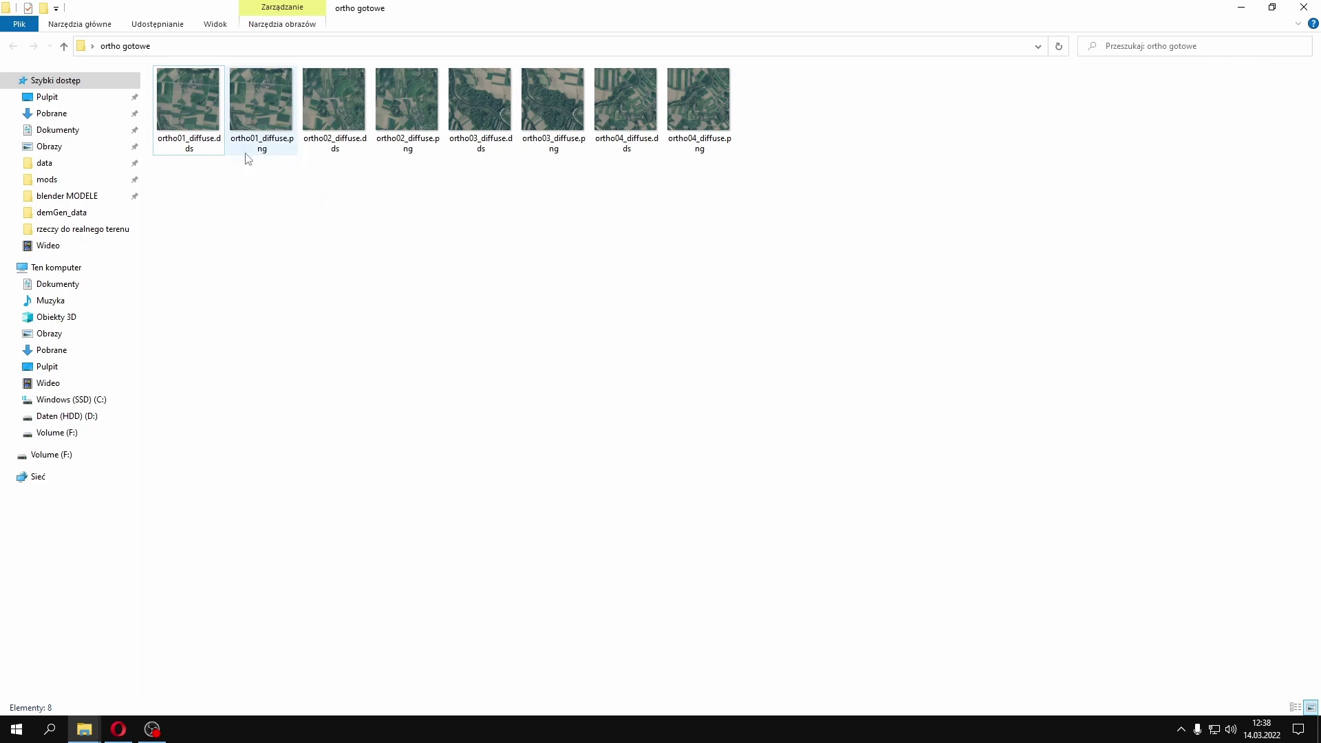
right_click(188, 150)
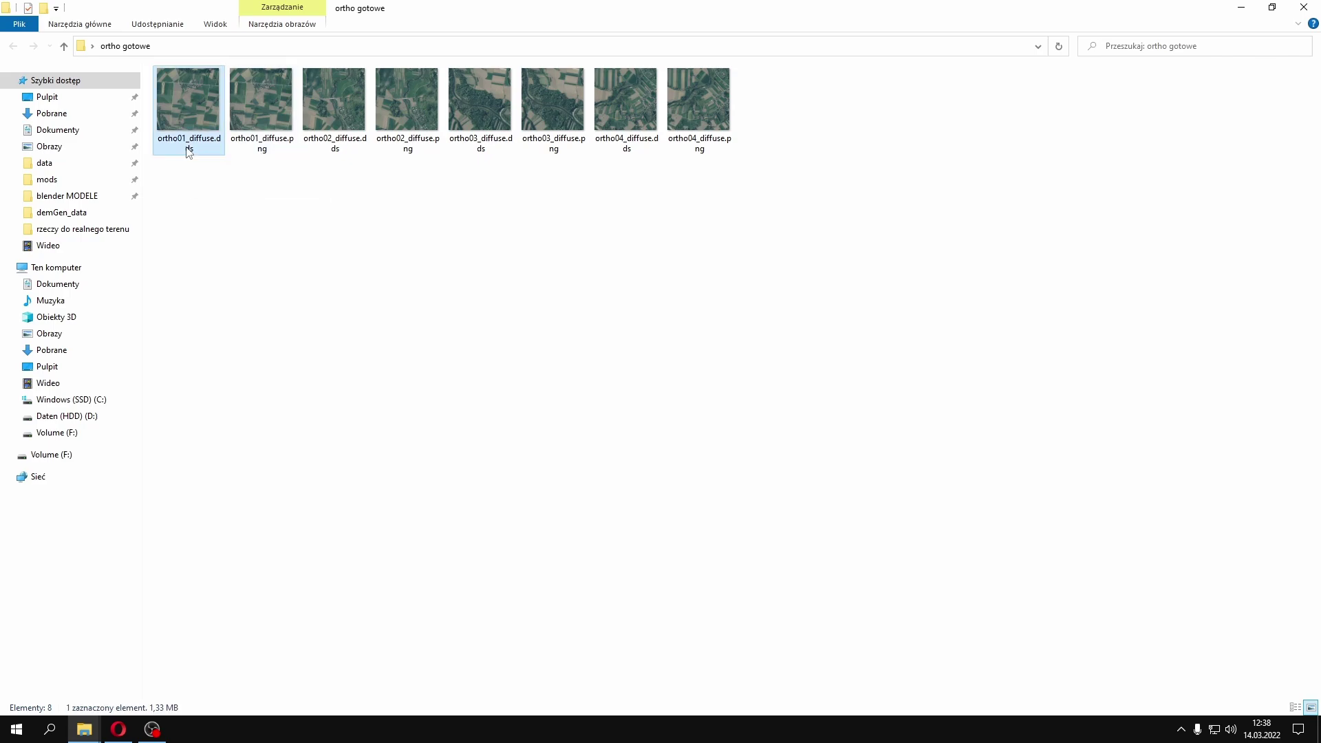
click(219, 470)
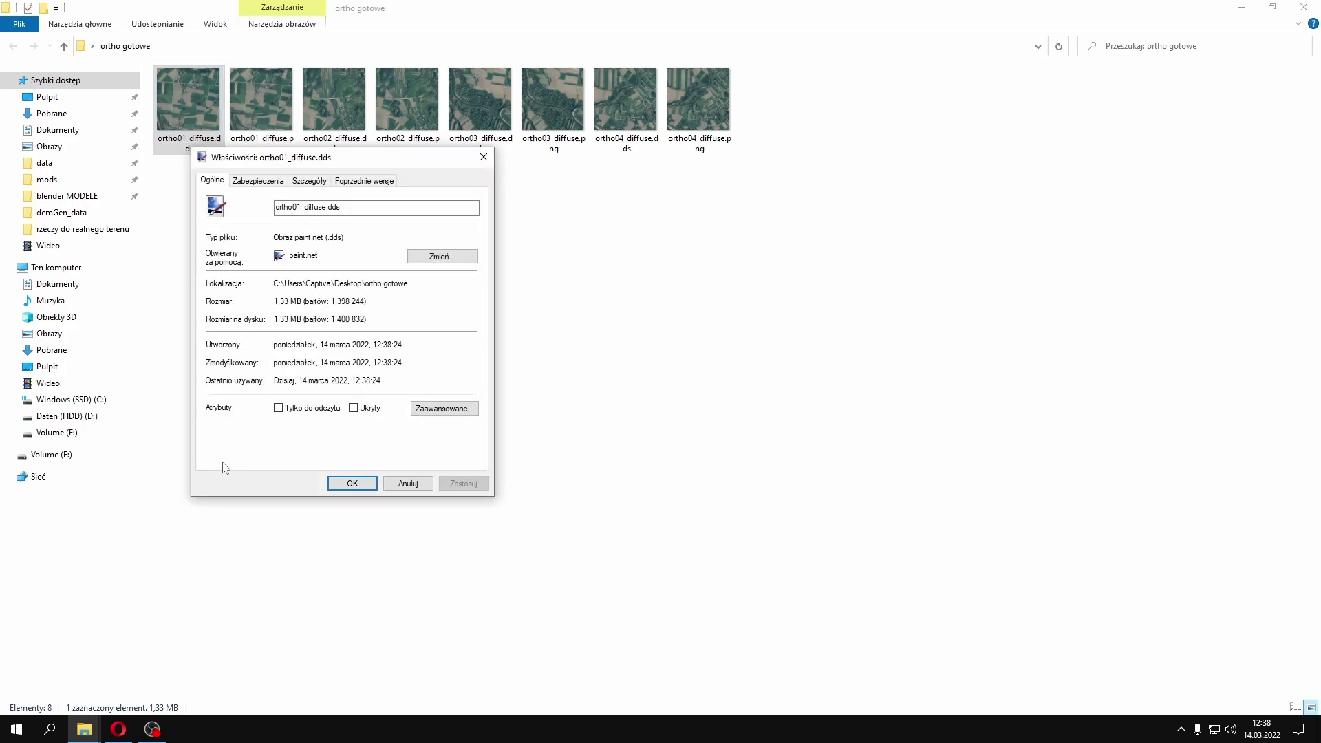
click(311, 183)
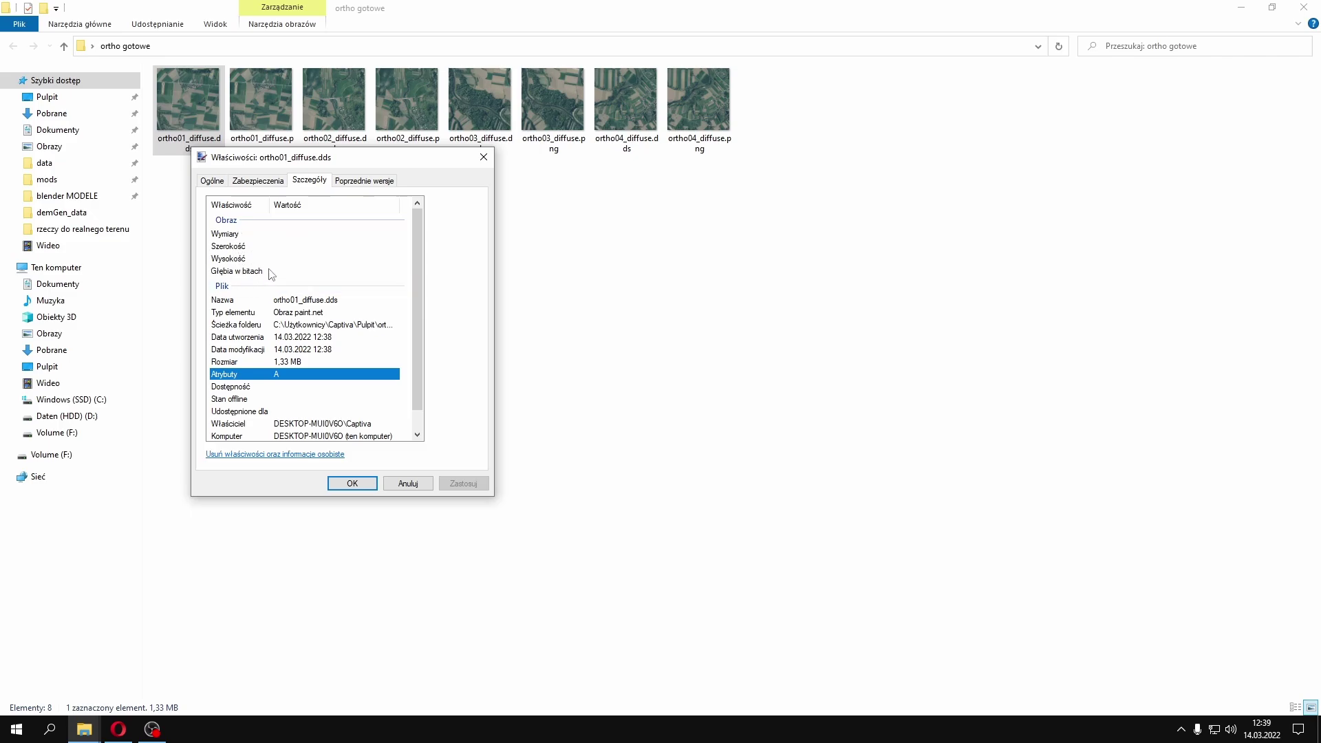
click(426, 486)
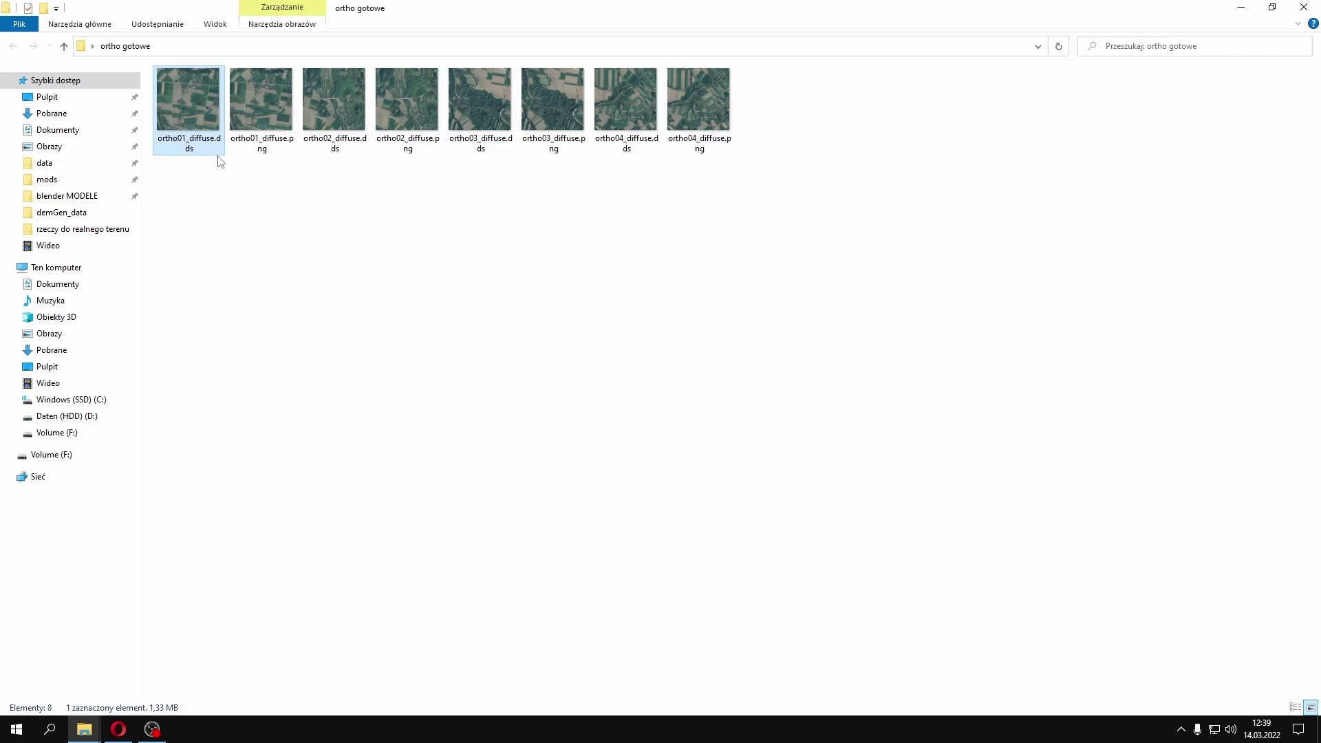
Copy the four ortho01 to ortho04 diffuse DDS files from the "ortho gotowe" folder and close its window
shift+click(358, 120)
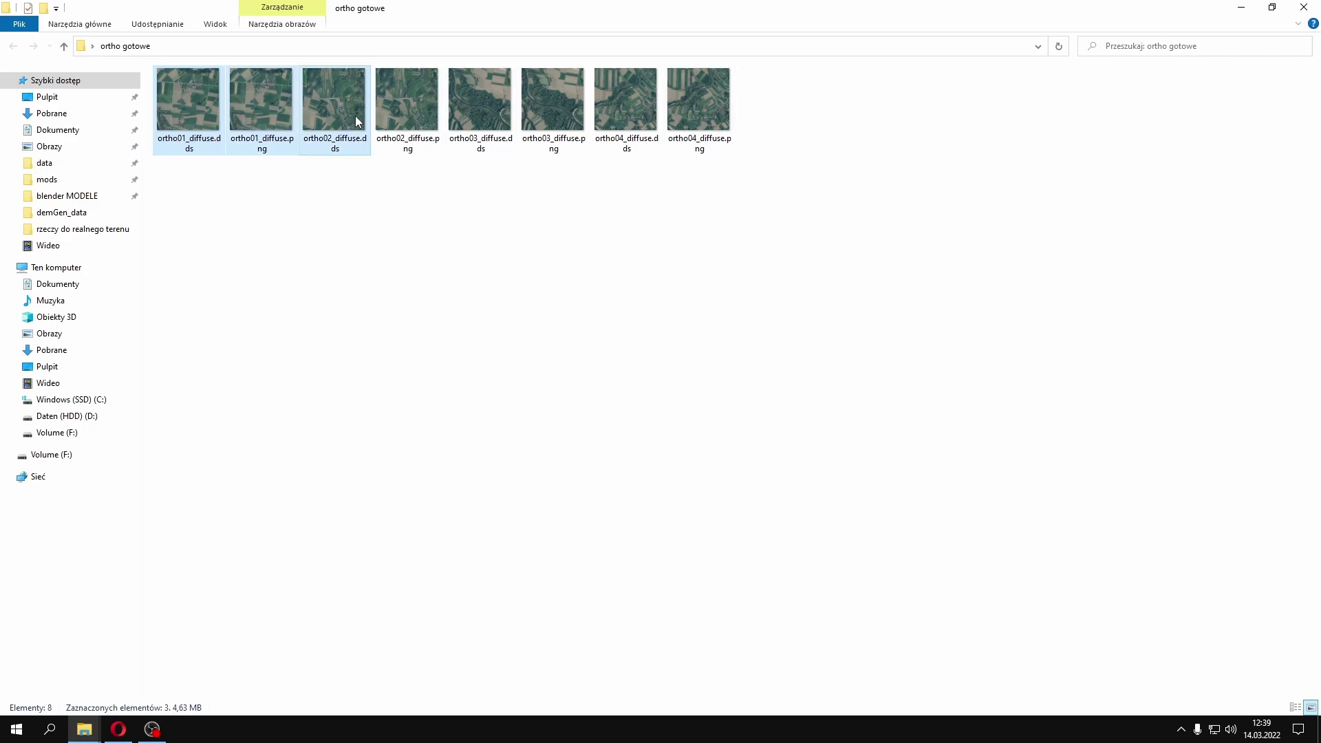
click(201, 122)
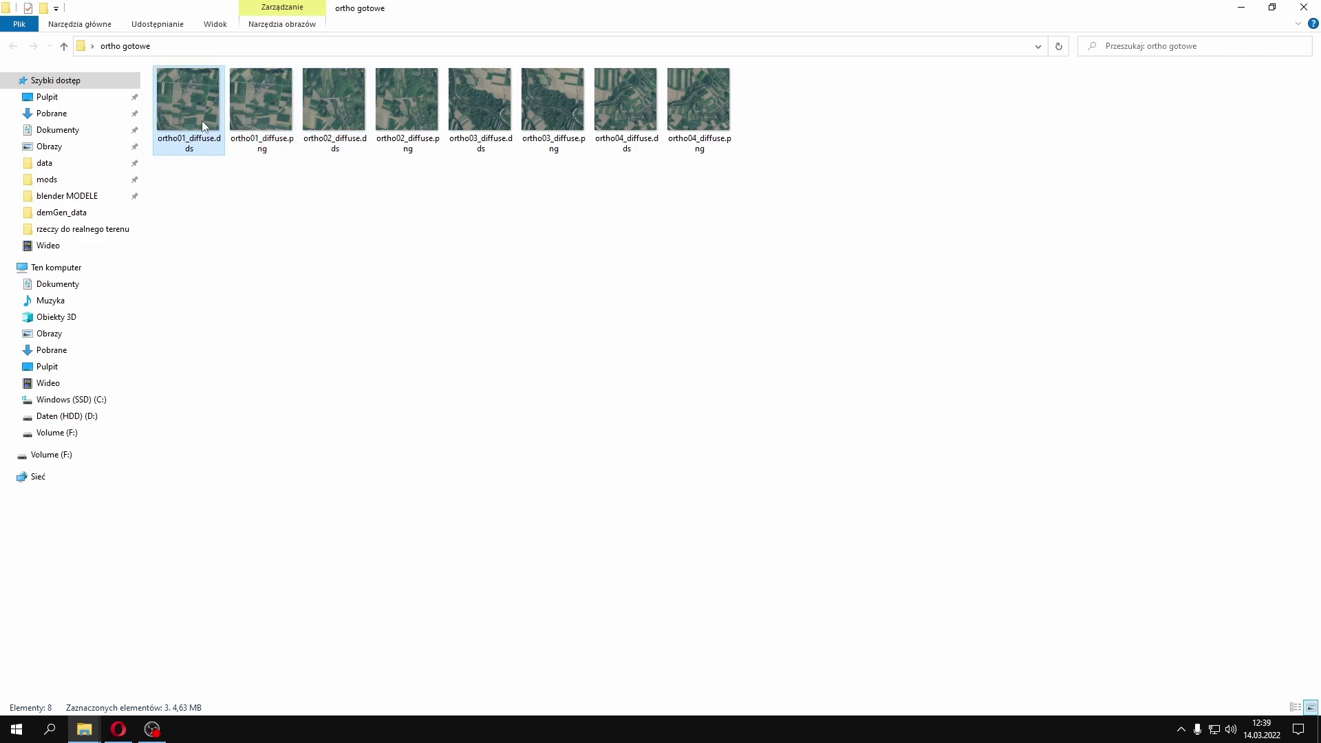
ctrl+click(337, 126)
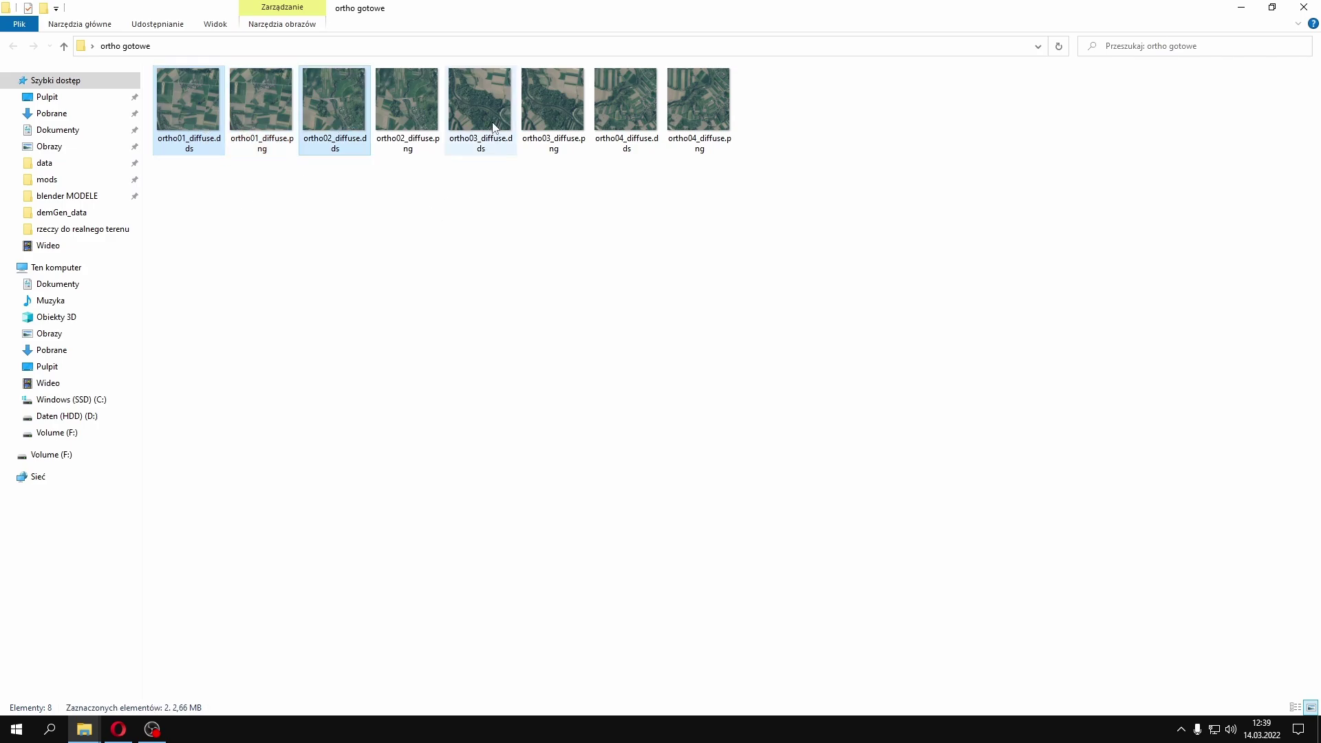
ctrl+click(492, 128)
ctrl+click(648, 115)
right_click(643, 120)
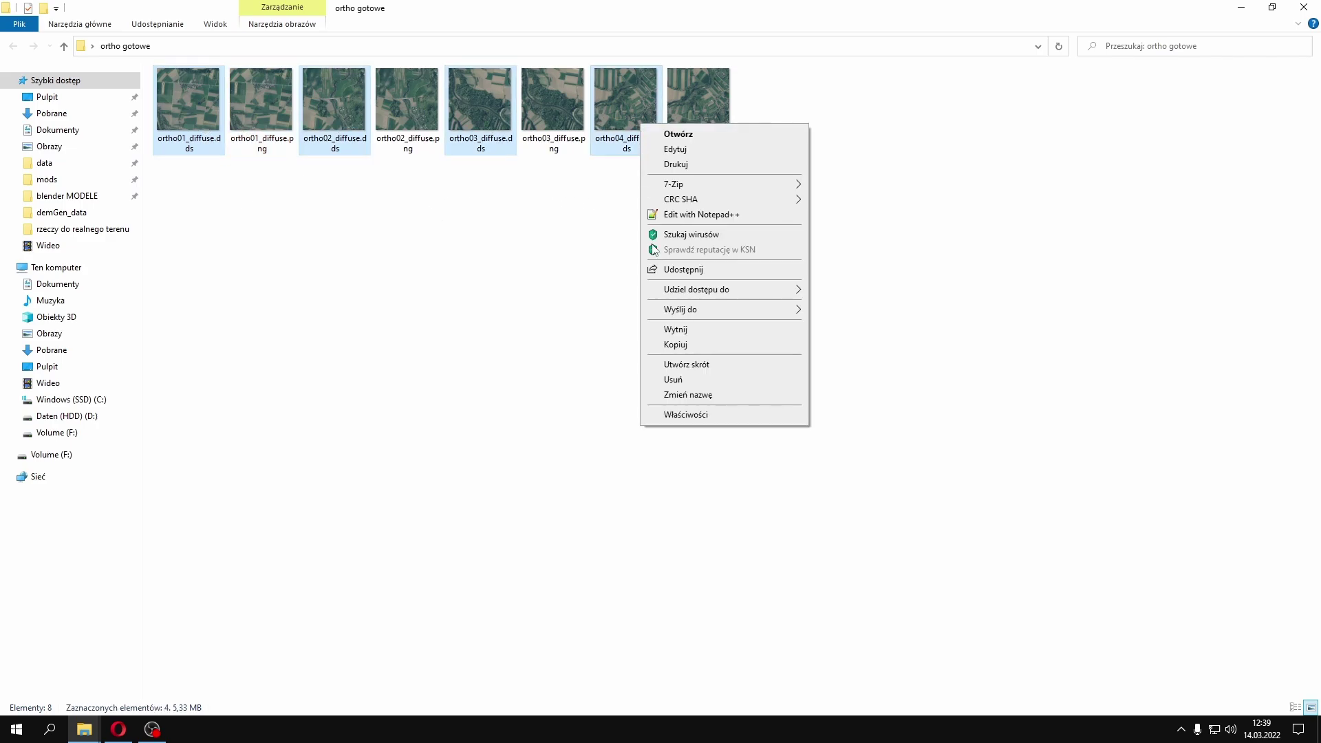
click(679, 346)
click(1309, 10)
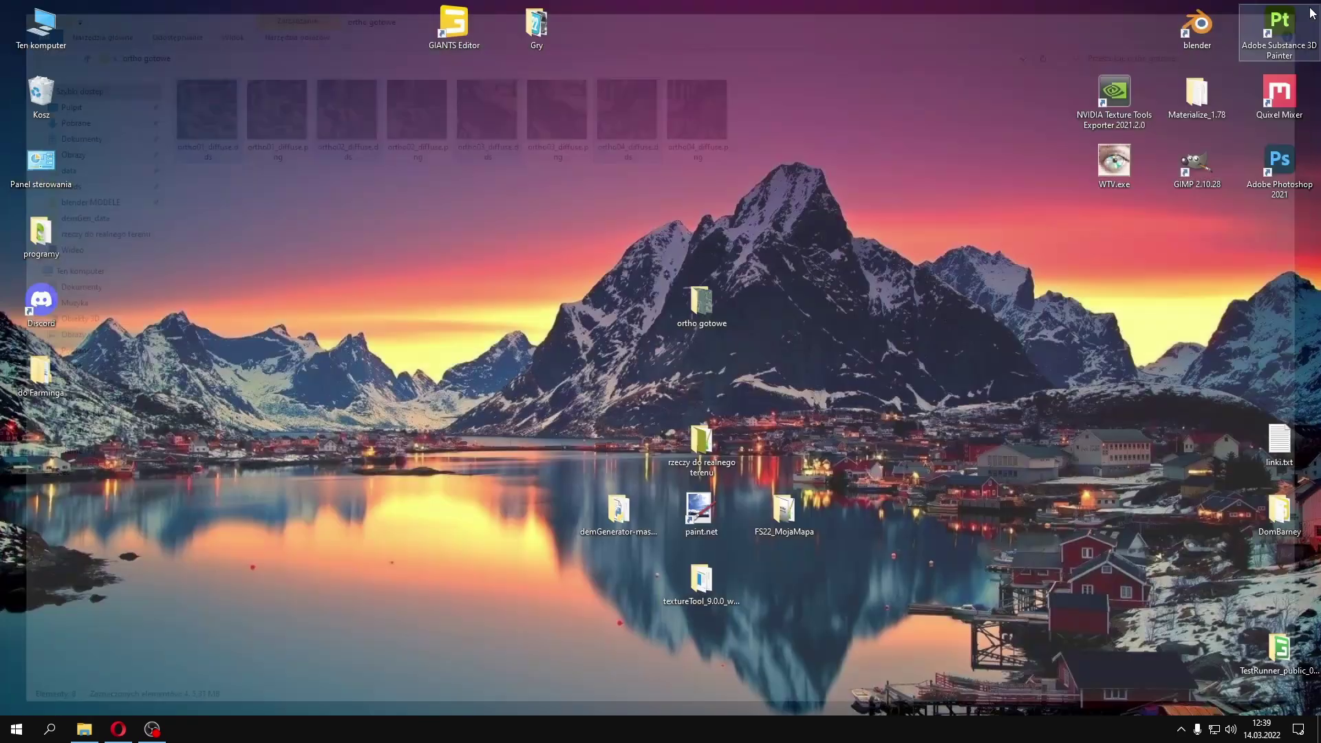
Create a folder named "textures" inside maps > mapUS of the FS22_MojaMapa folder on the desktop
double_click(785, 517)
double_click(189, 118)
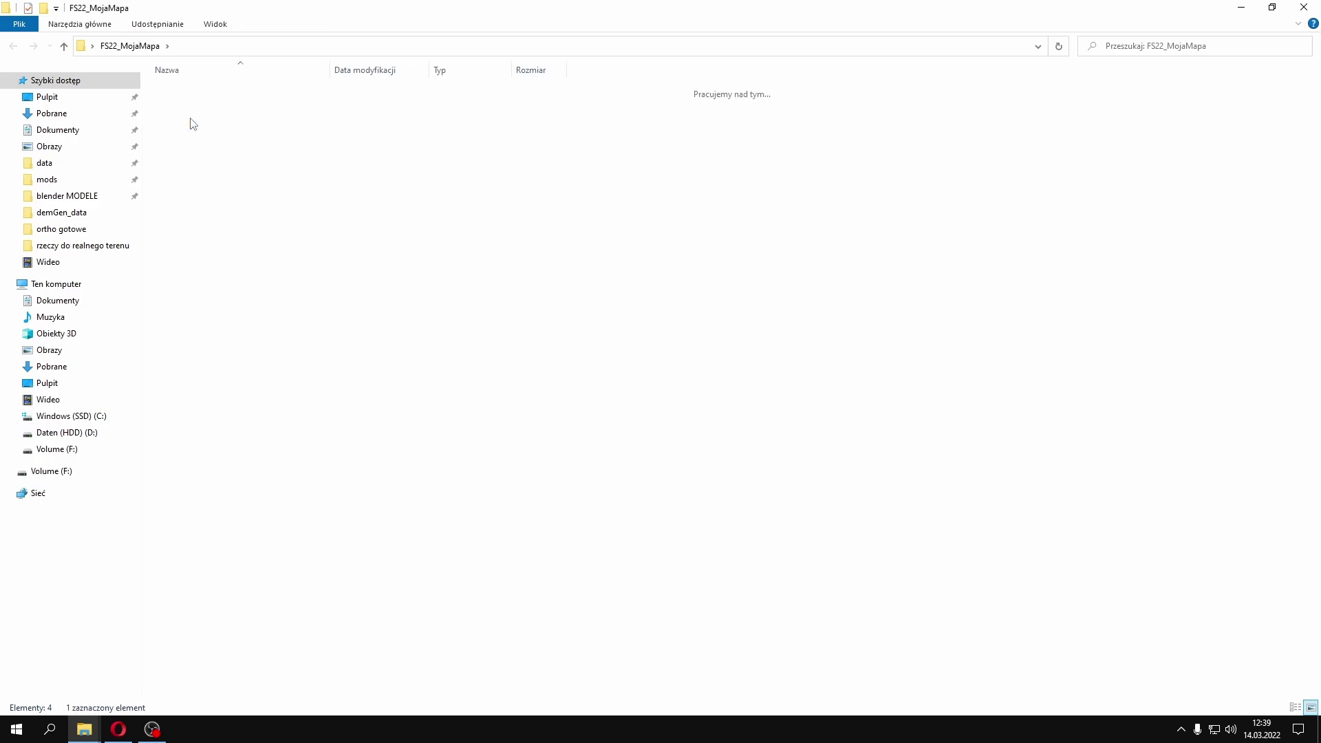
double_click(184, 91)
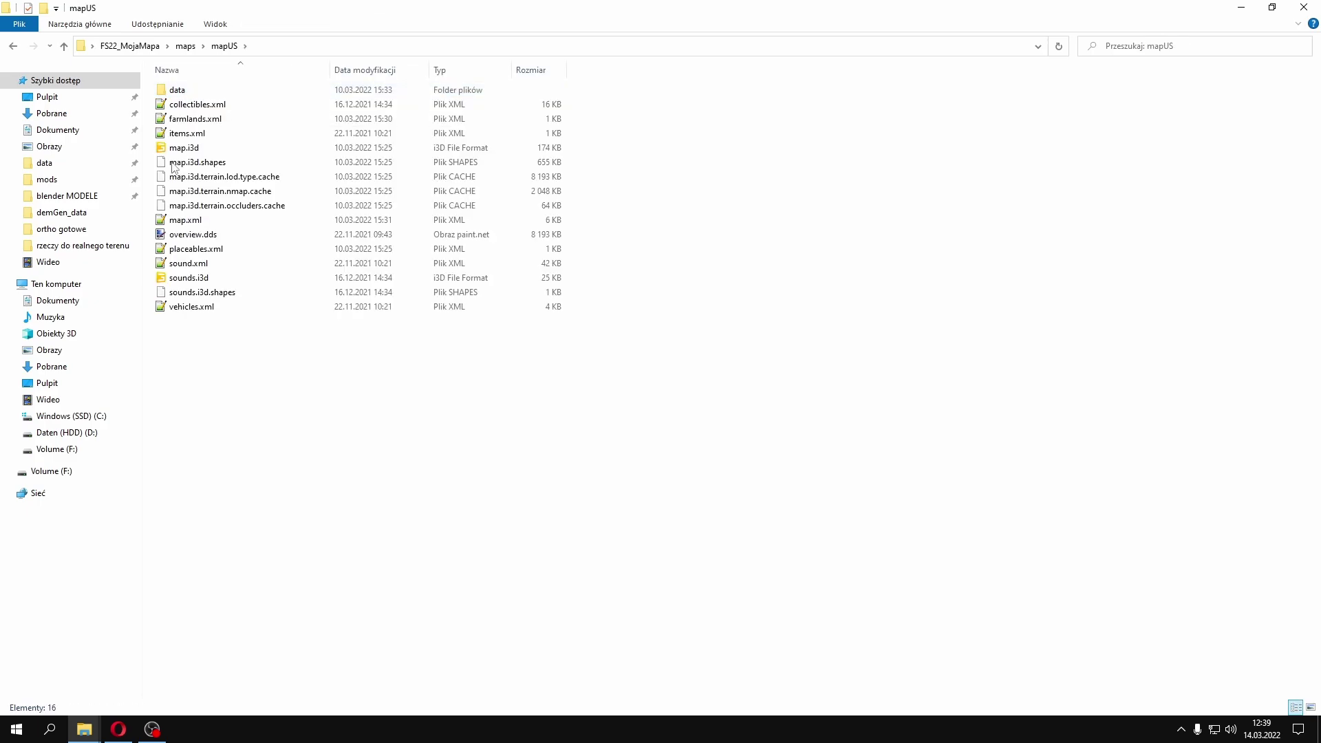
right_click(355, 455)
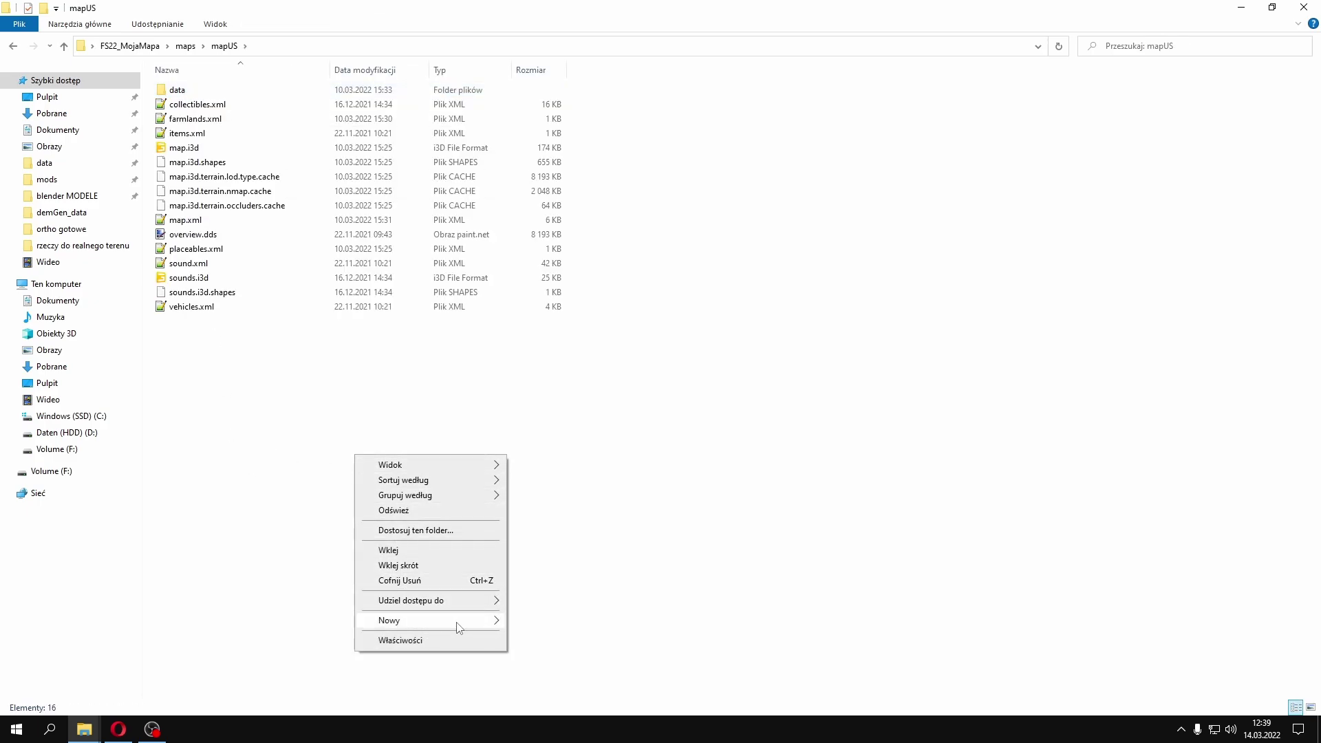
mouse_move(458, 622)
click(542, 623)
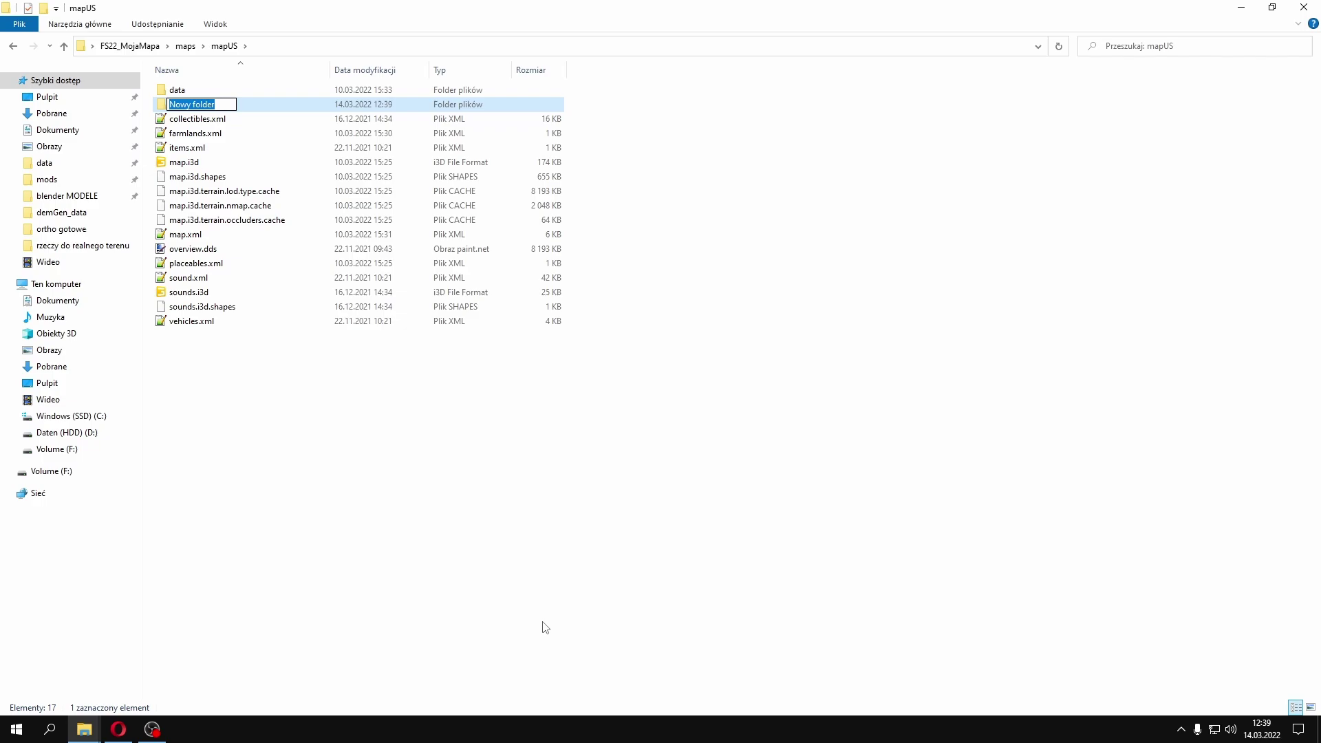
text(text)
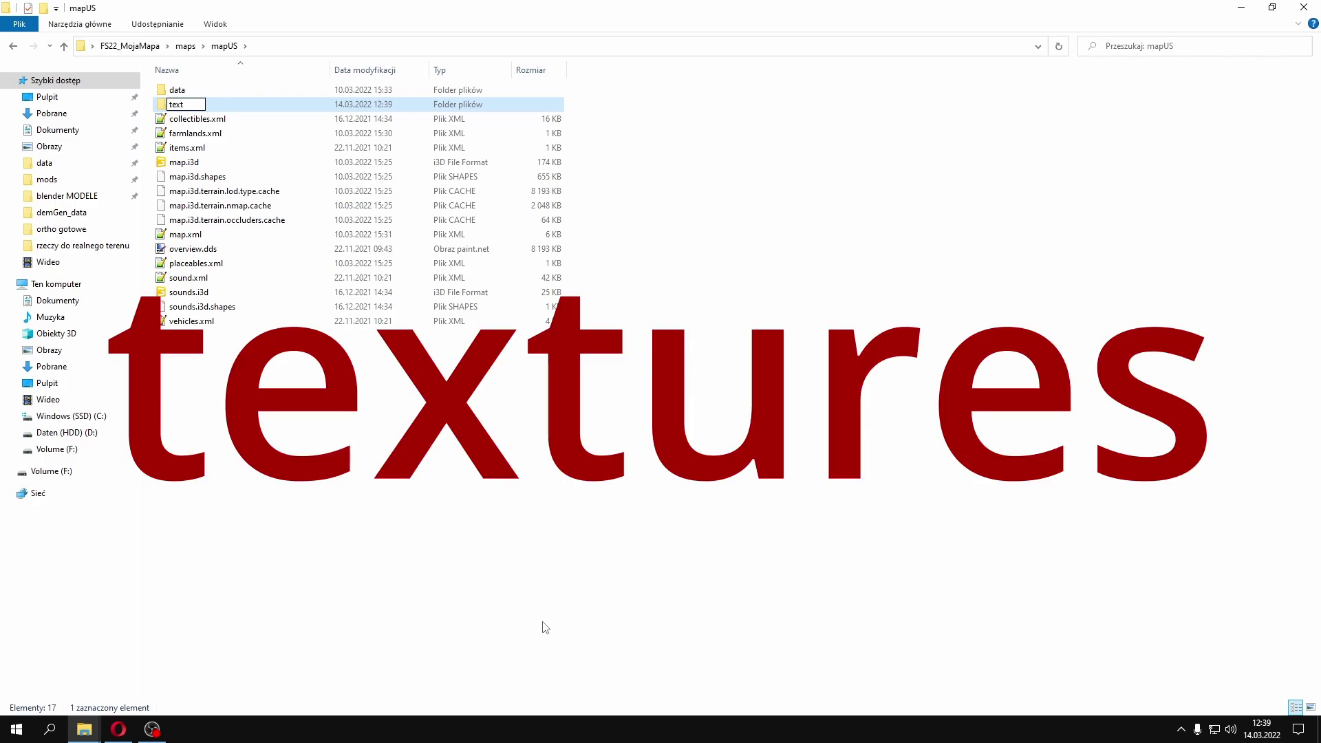
text(ures)
key(Return)
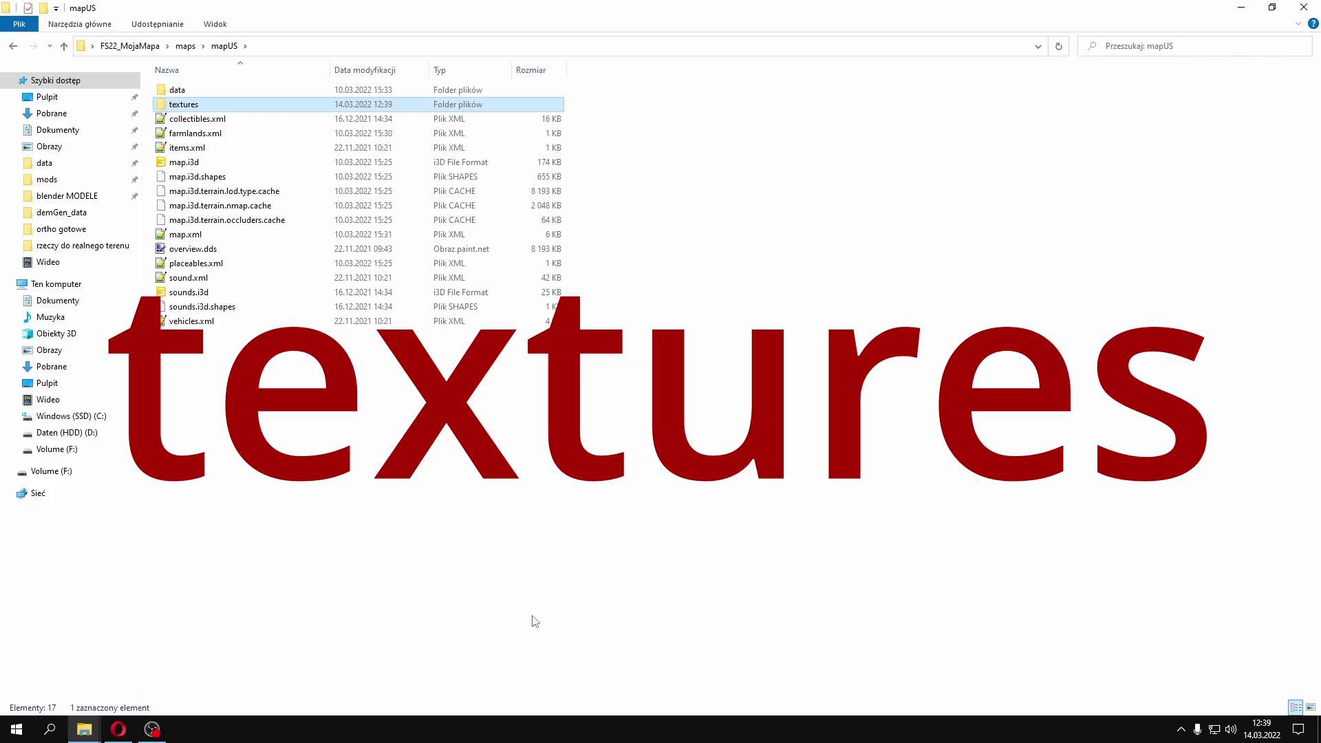
Create a subfolder named "terrain" inside the new textures folder
double_click(190, 106)
right_click(231, 301)
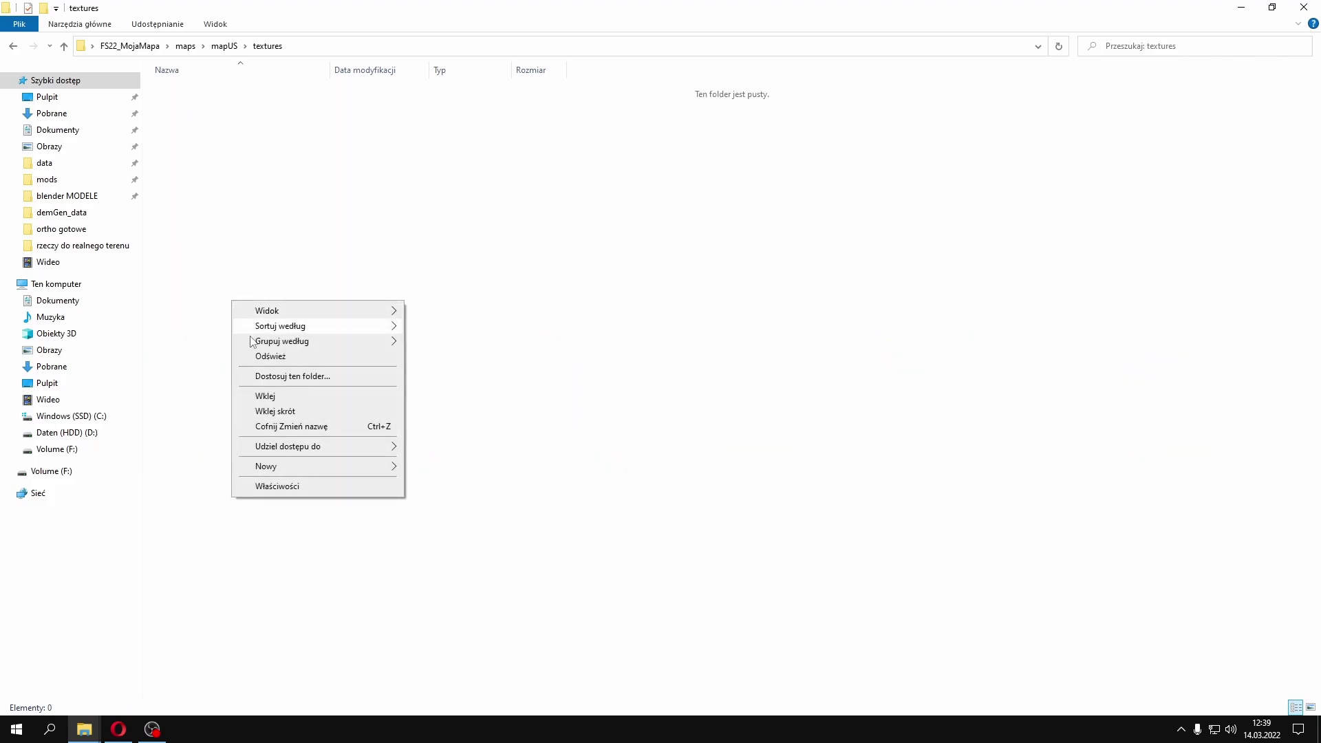
mouse_move(294, 468)
click(434, 471)
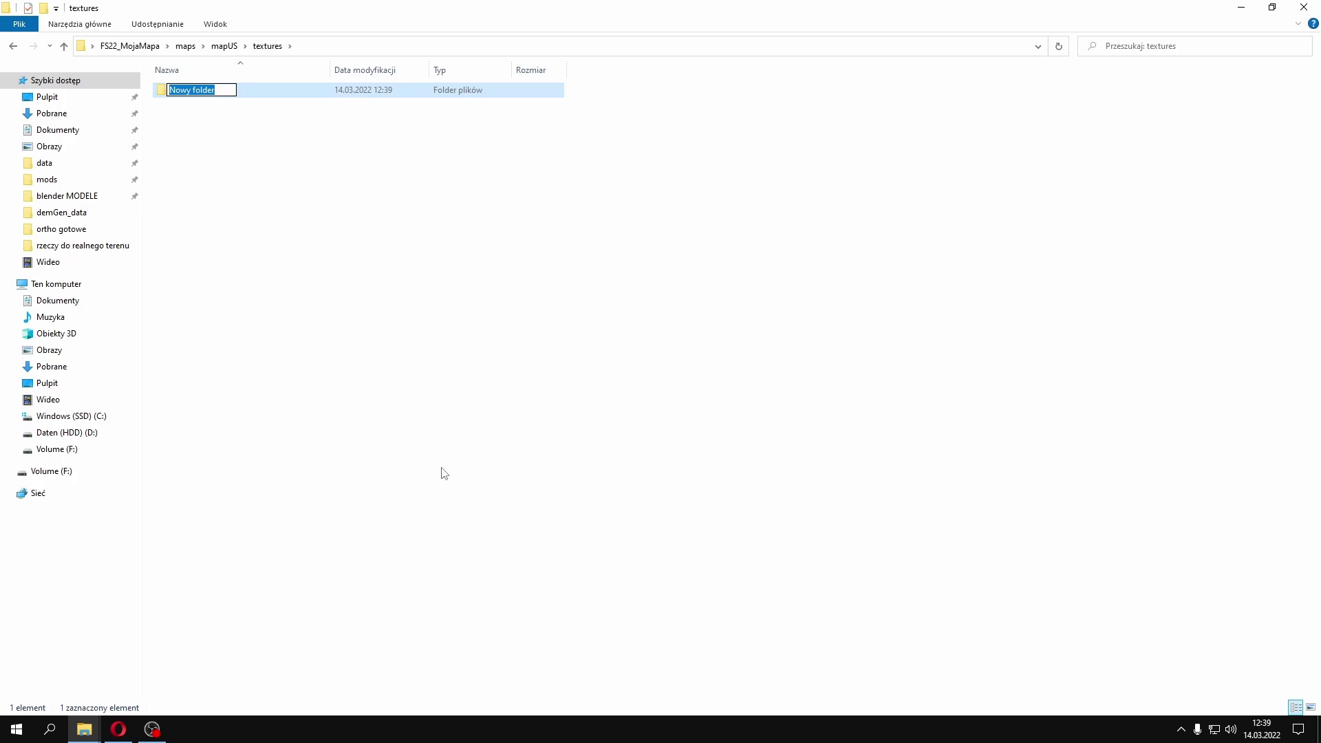
text(terra)
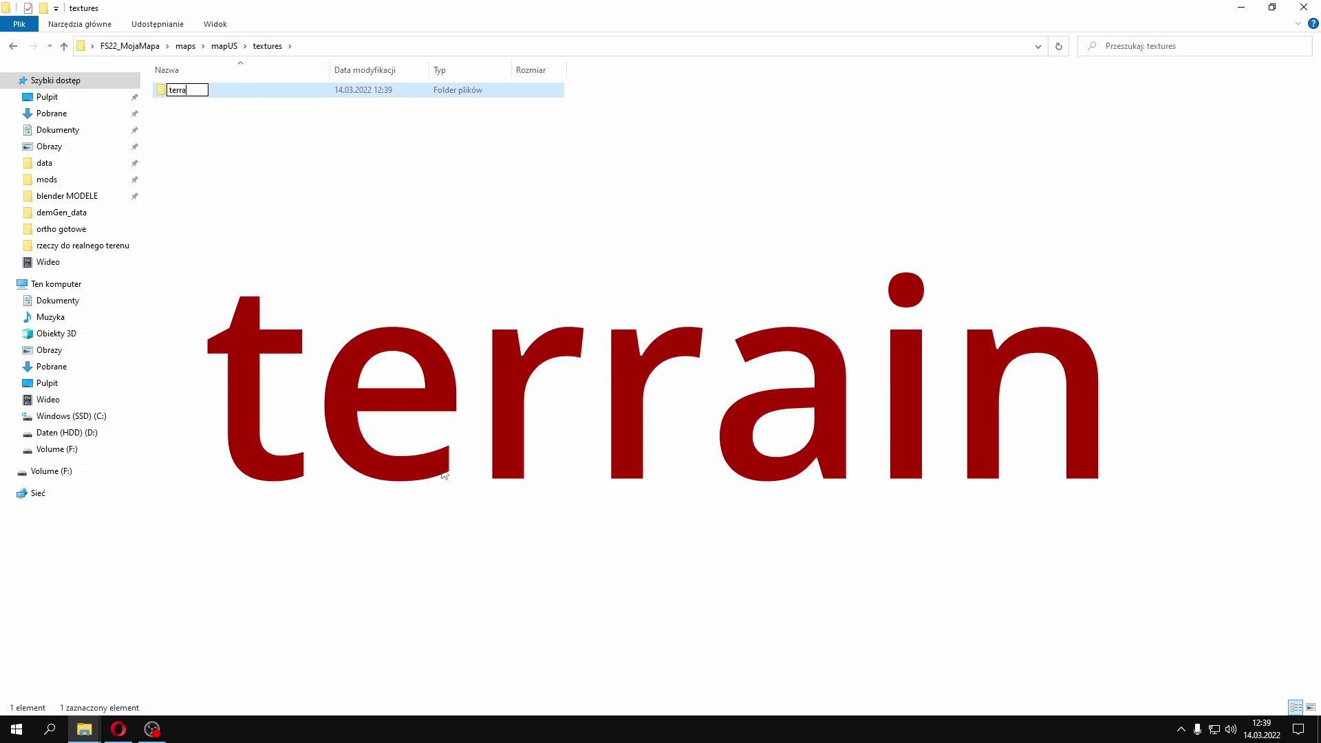
text(in)
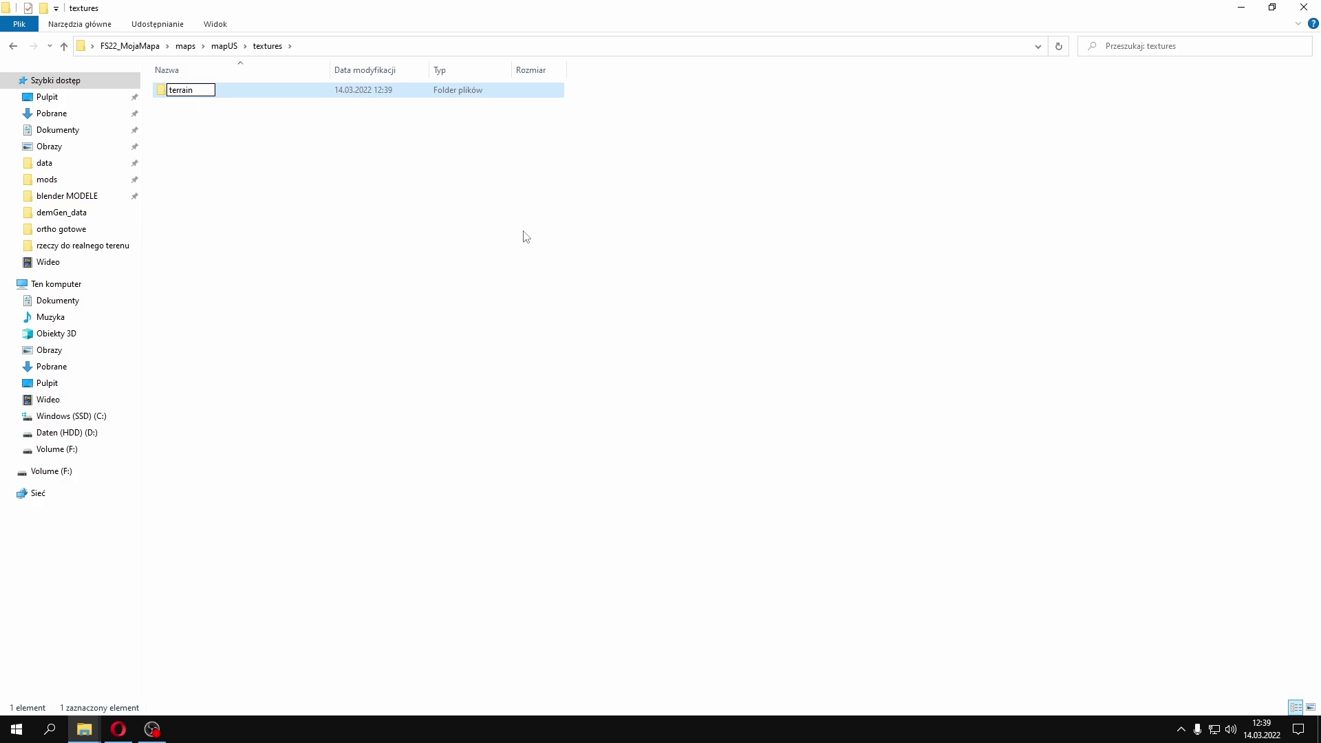
key(Return)
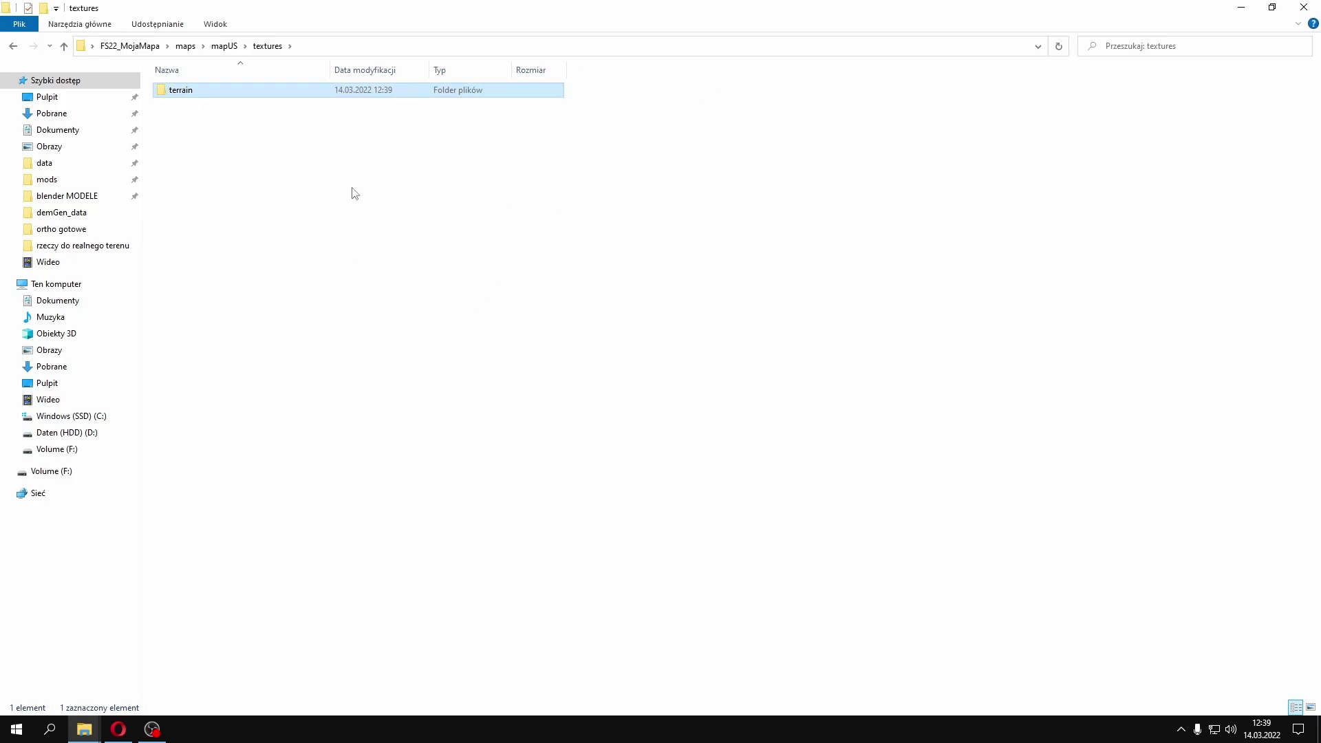
Paste the copied ortho diffuse DDS files into the terrain folder, show them as large icons, and minimize the window
double_click(212, 95)
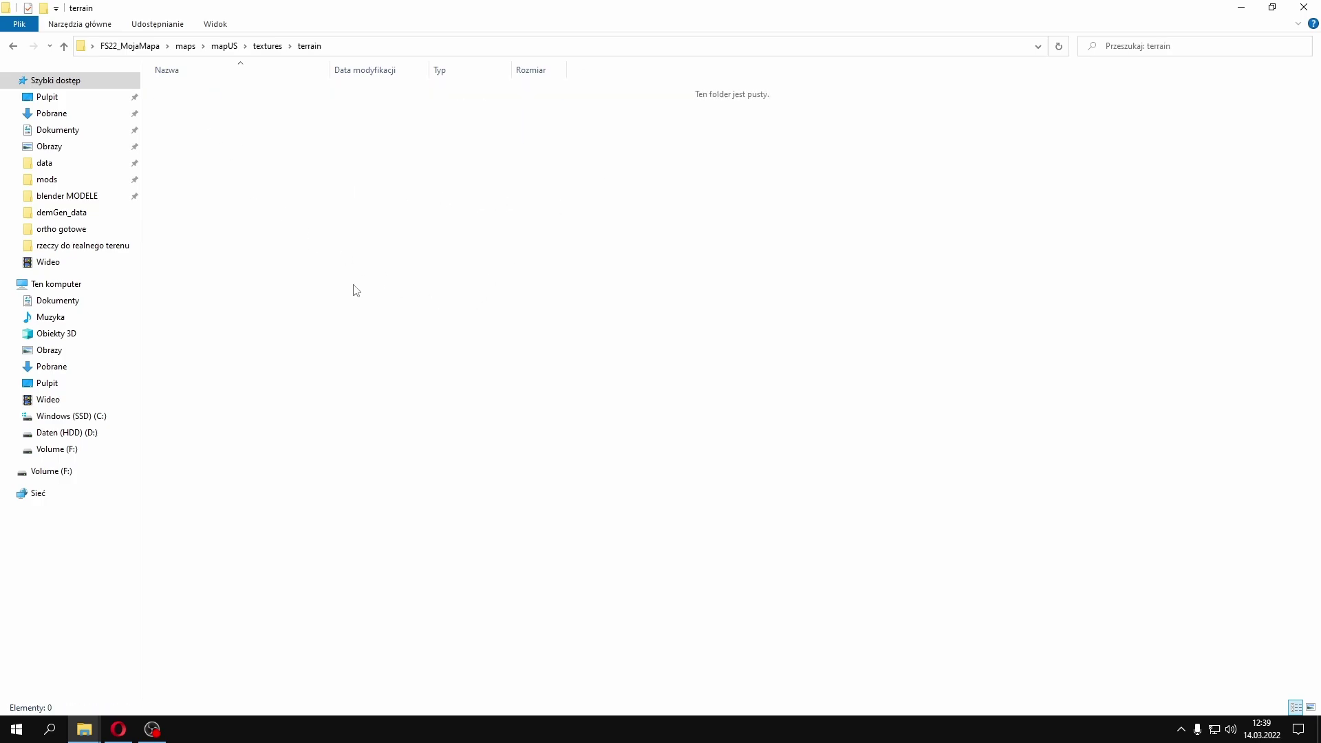
right_click(578, 342)
click(612, 434)
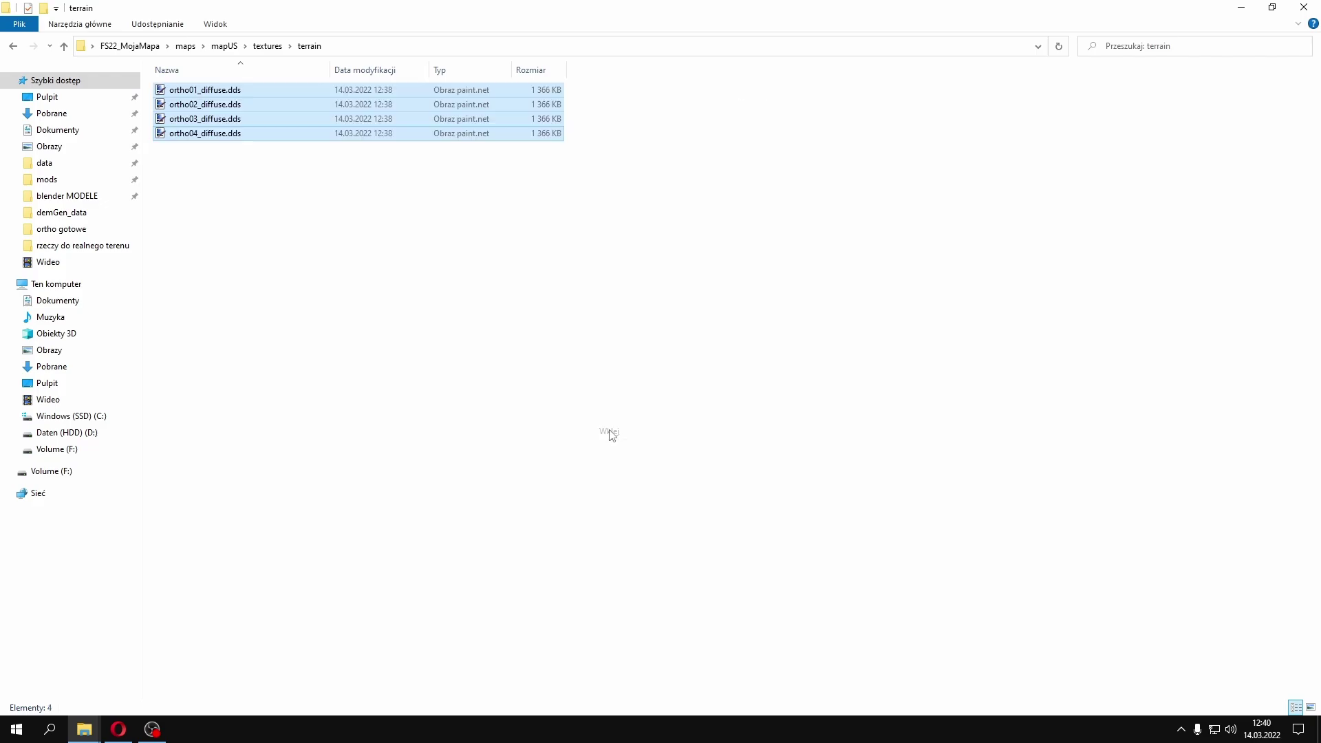
click(269, 205)
click(226, 28)
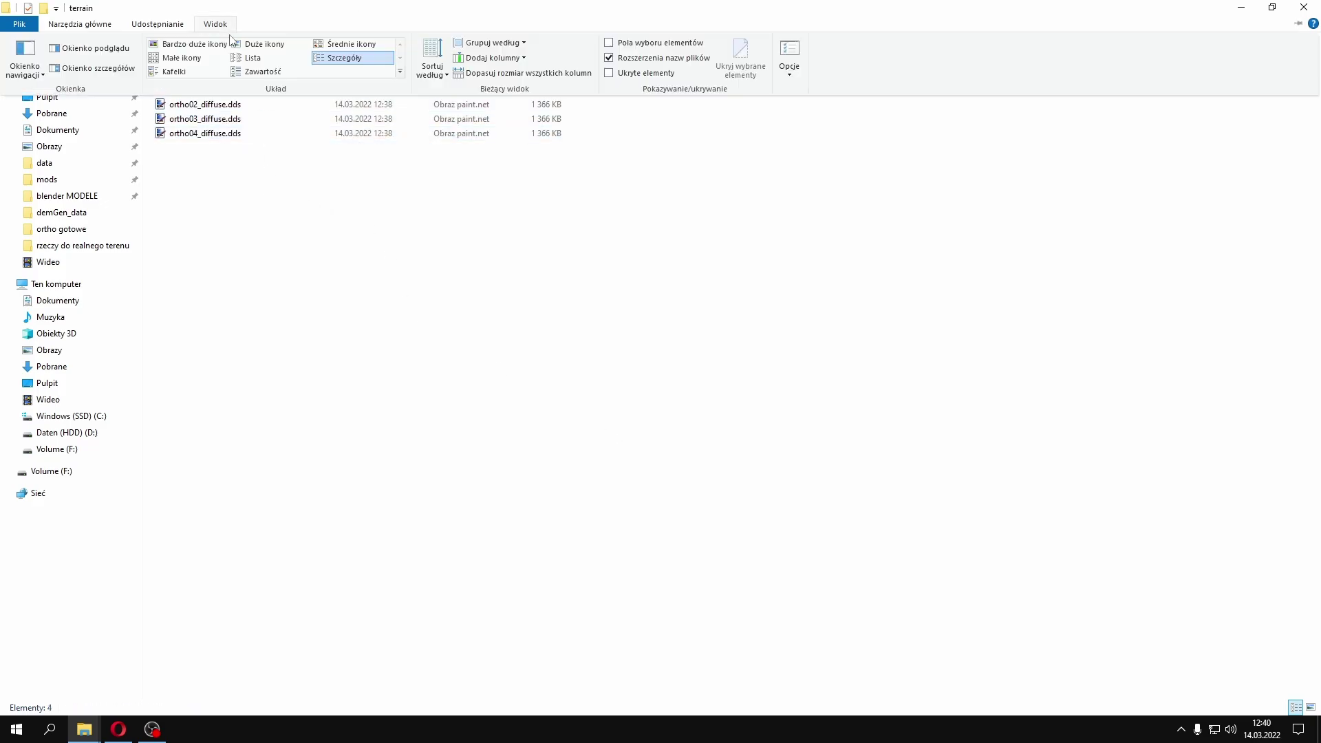
click(234, 43)
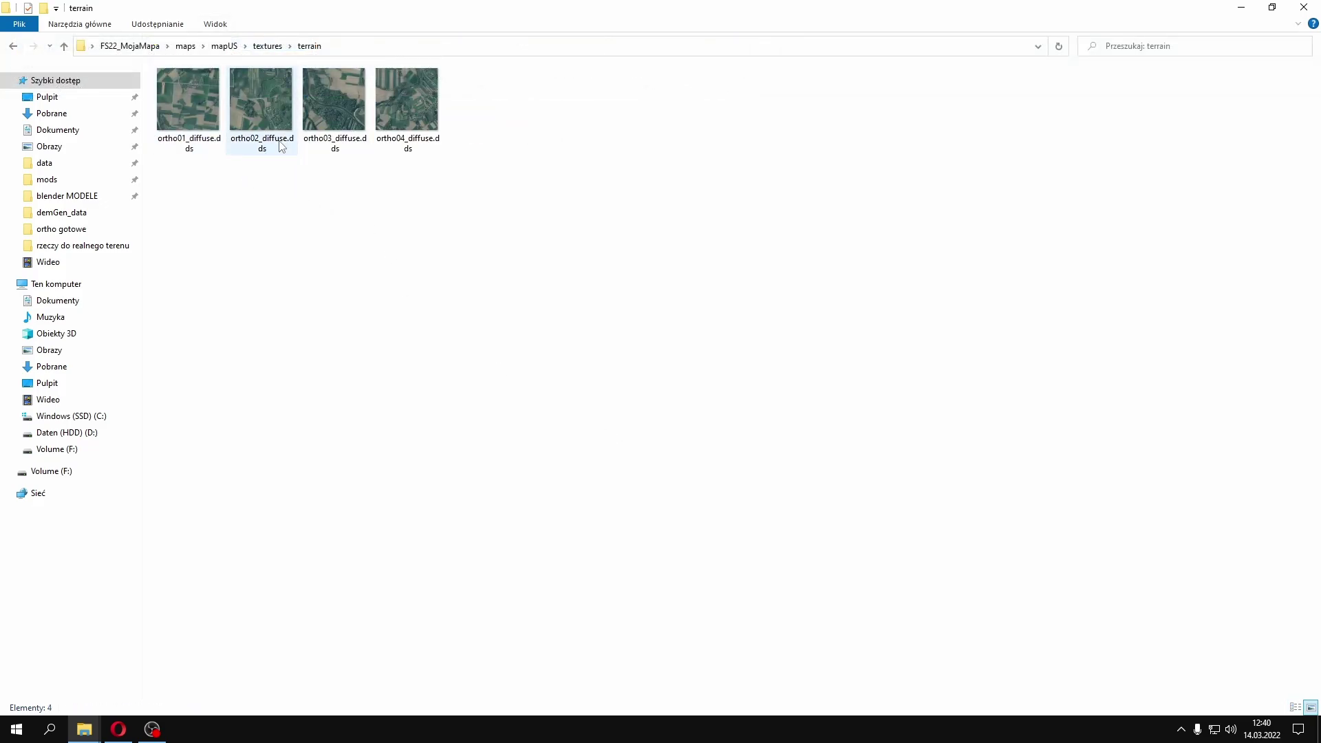
click(1242, 8)
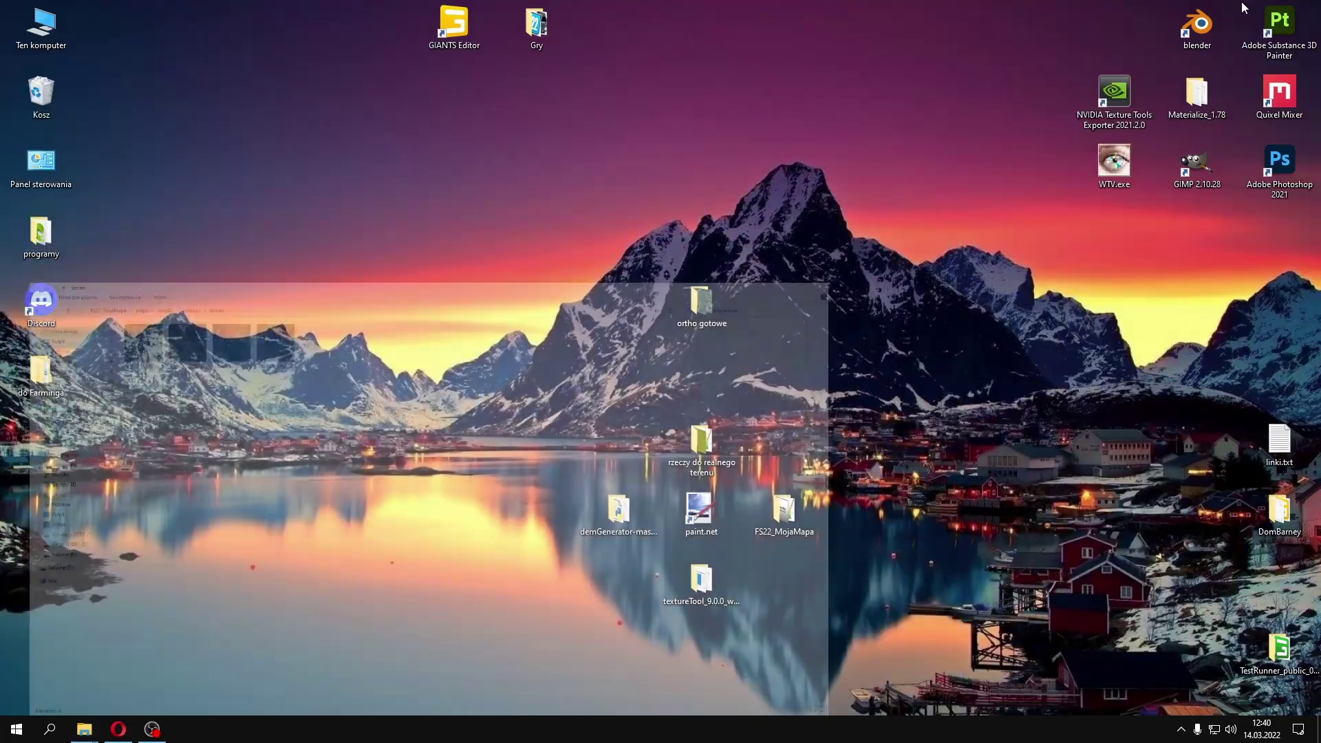
Open the "rzeczy do realnego terenu" folder from the desktop, show it as large icons, and copy ortho_normal.dds
double_click(703, 464)
click(203, 138)
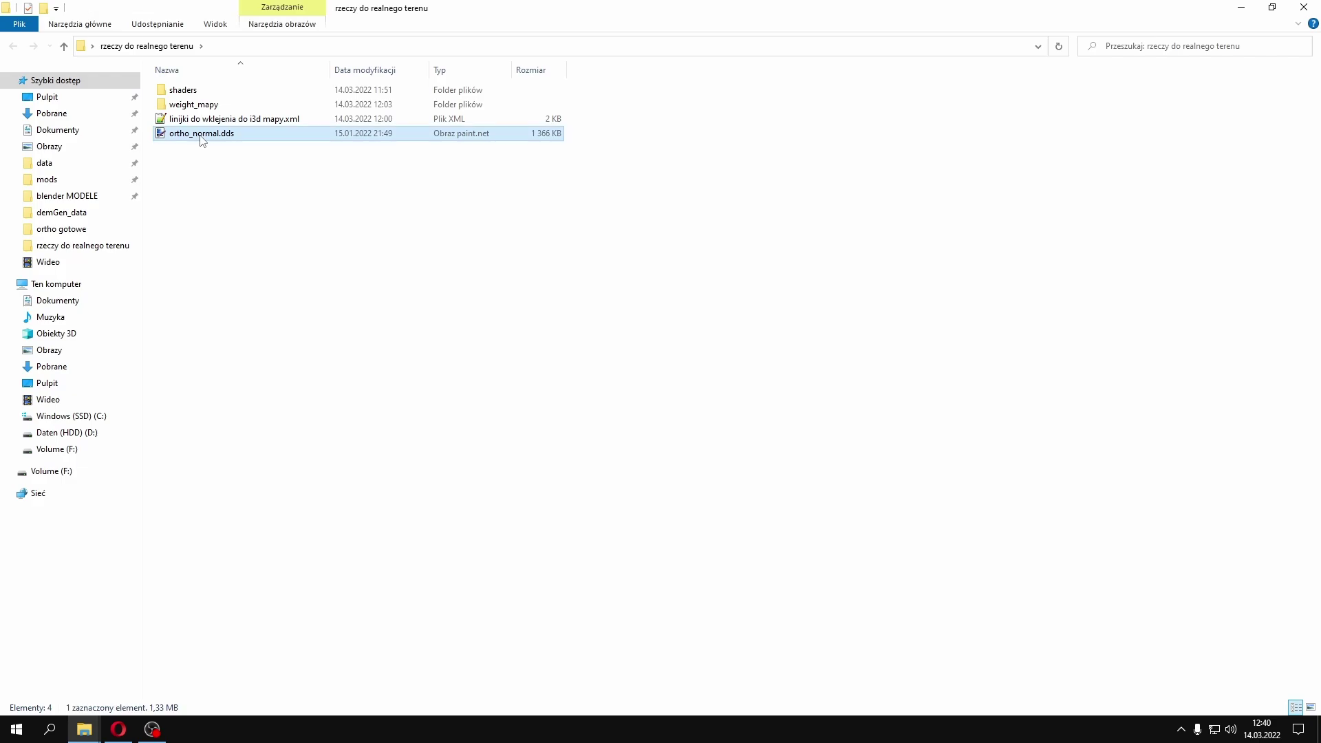
click(215, 25)
click(254, 44)
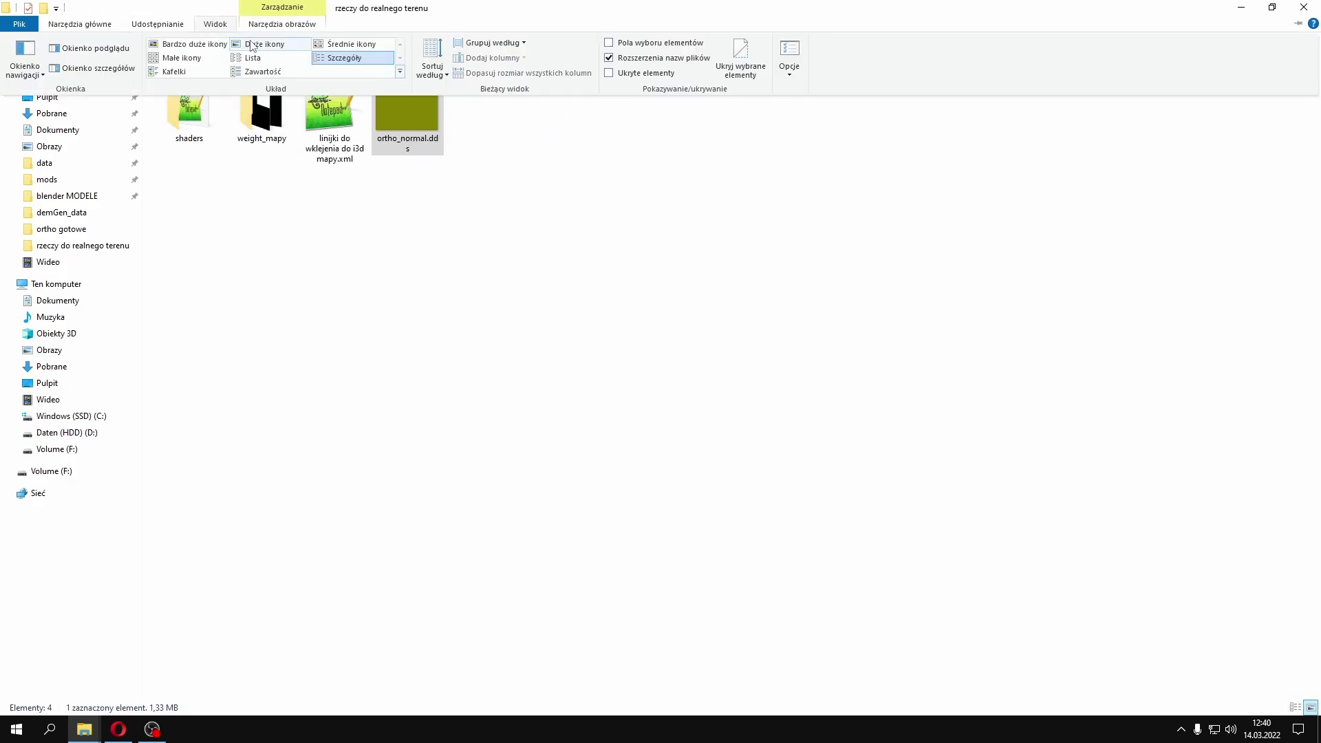
right_click(421, 130)
click(454, 382)
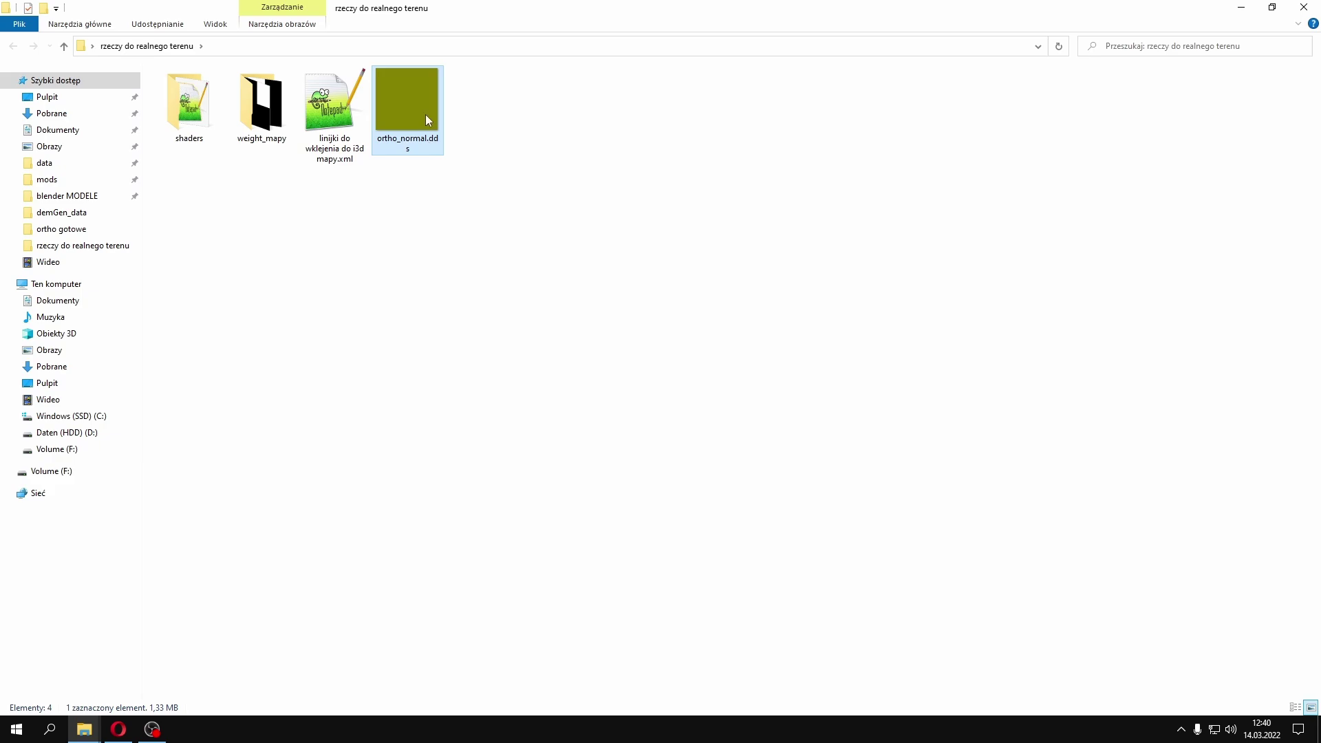
Close the demGen_data window, paste ortho_normal.dds into the terrain folder, and close the remaining folder windows
click(84, 729)
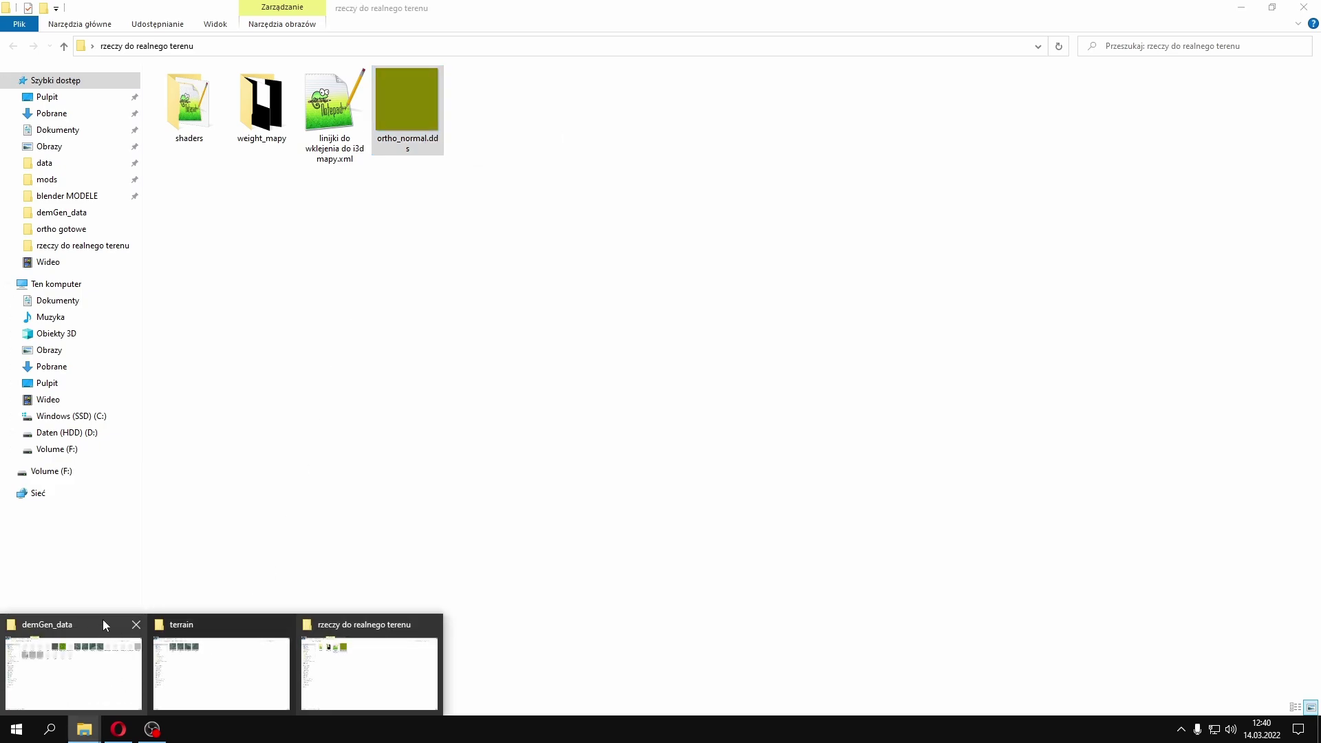
click(136, 624)
click(97, 626)
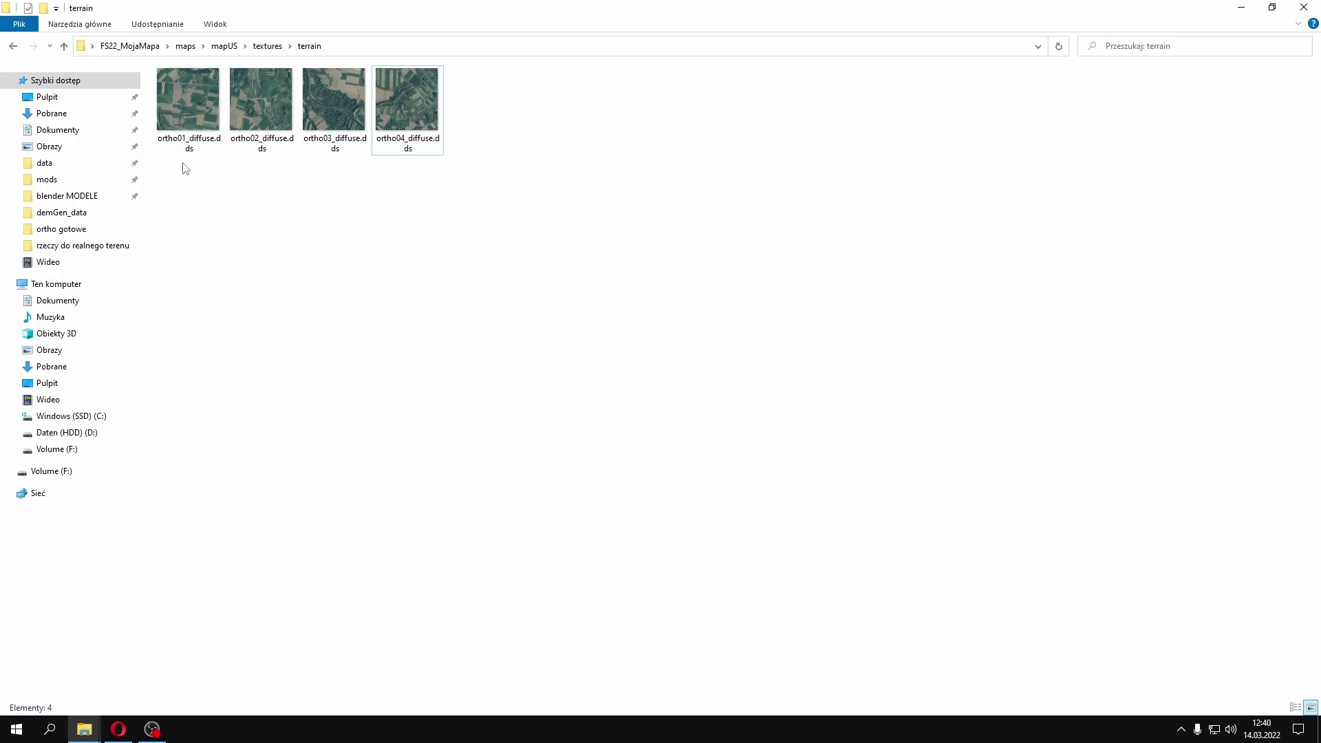
right_click(329, 275)
click(363, 363)
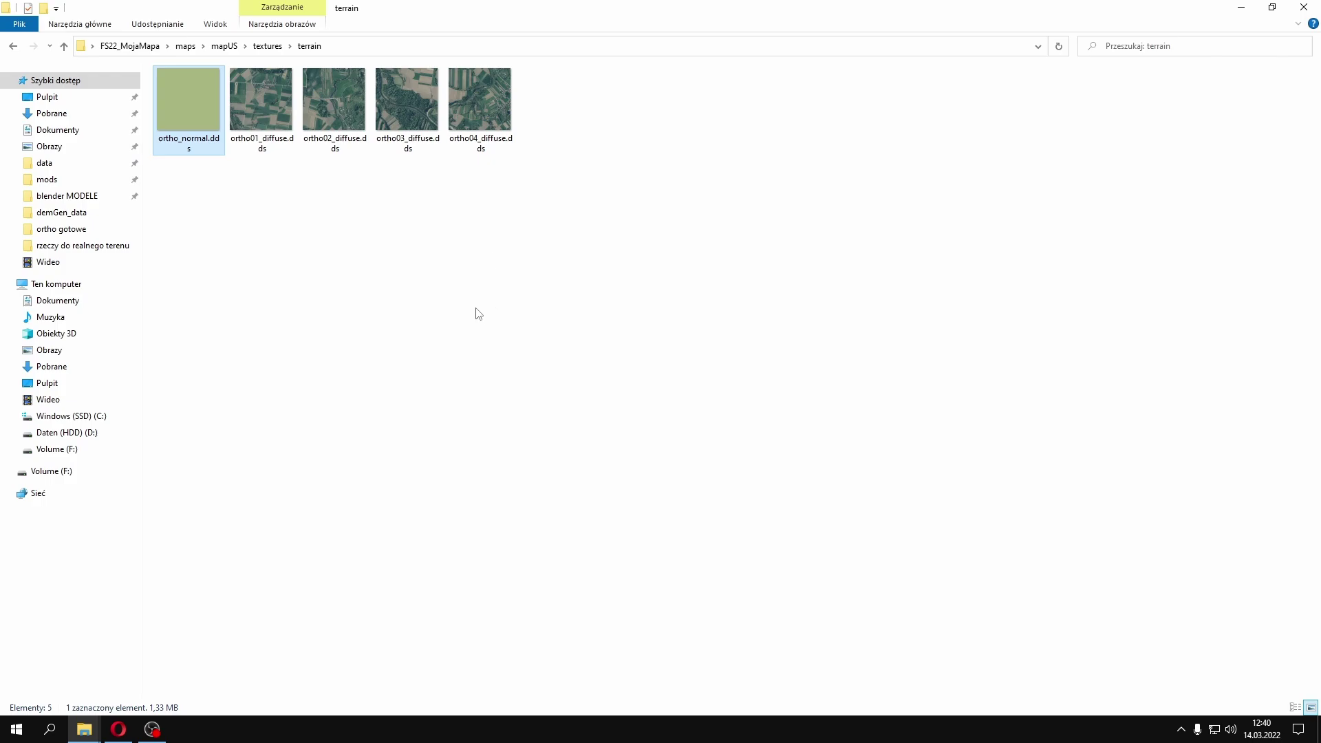
click(1303, 8)
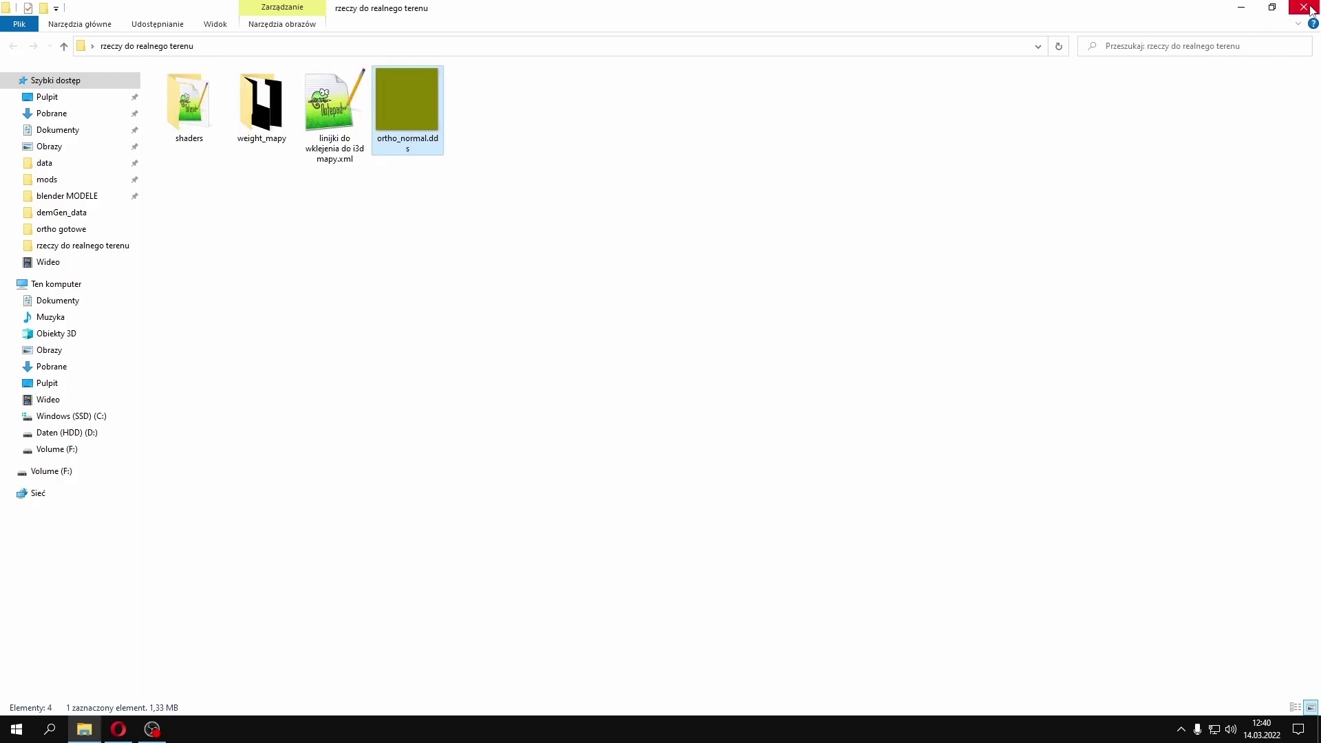
click(1303, 8)
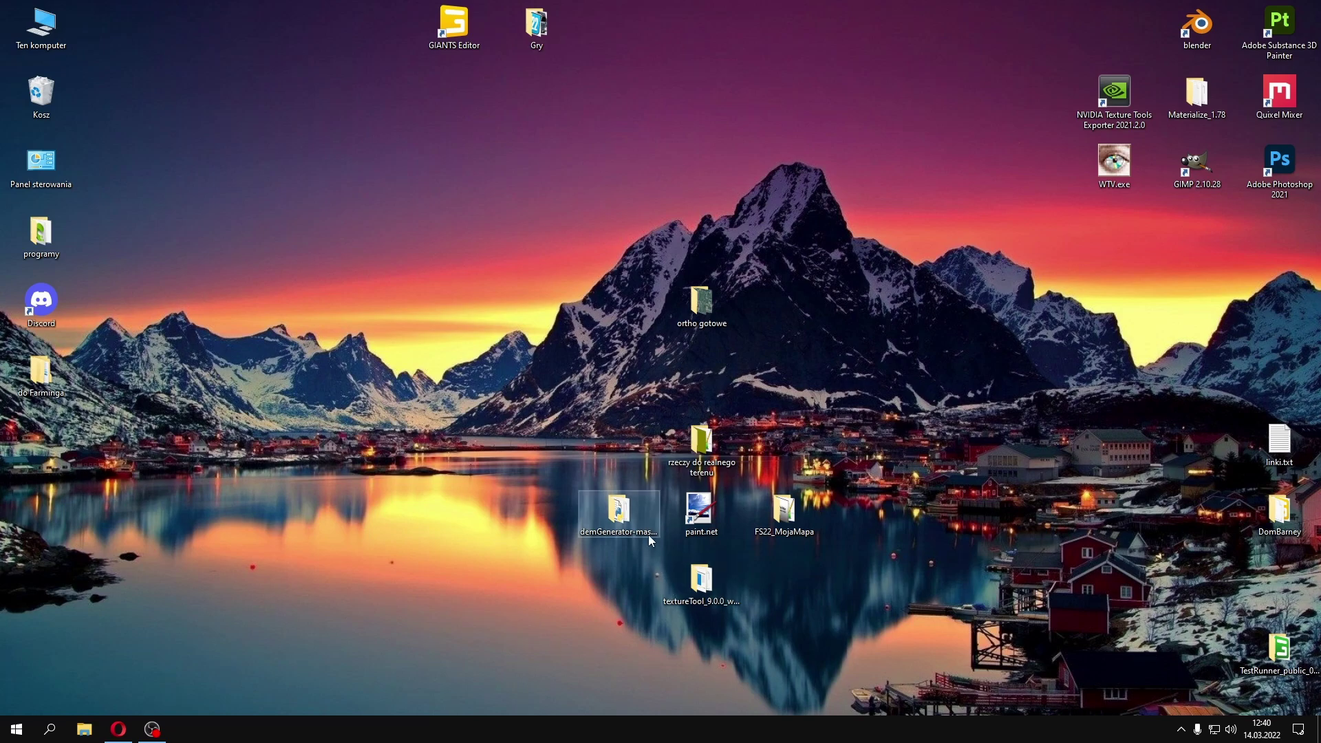
Copy the four ortho weight PNG files from the weight_mapy folder in "rzeczy do realnego terenu" and close the window
double_click(705, 474)
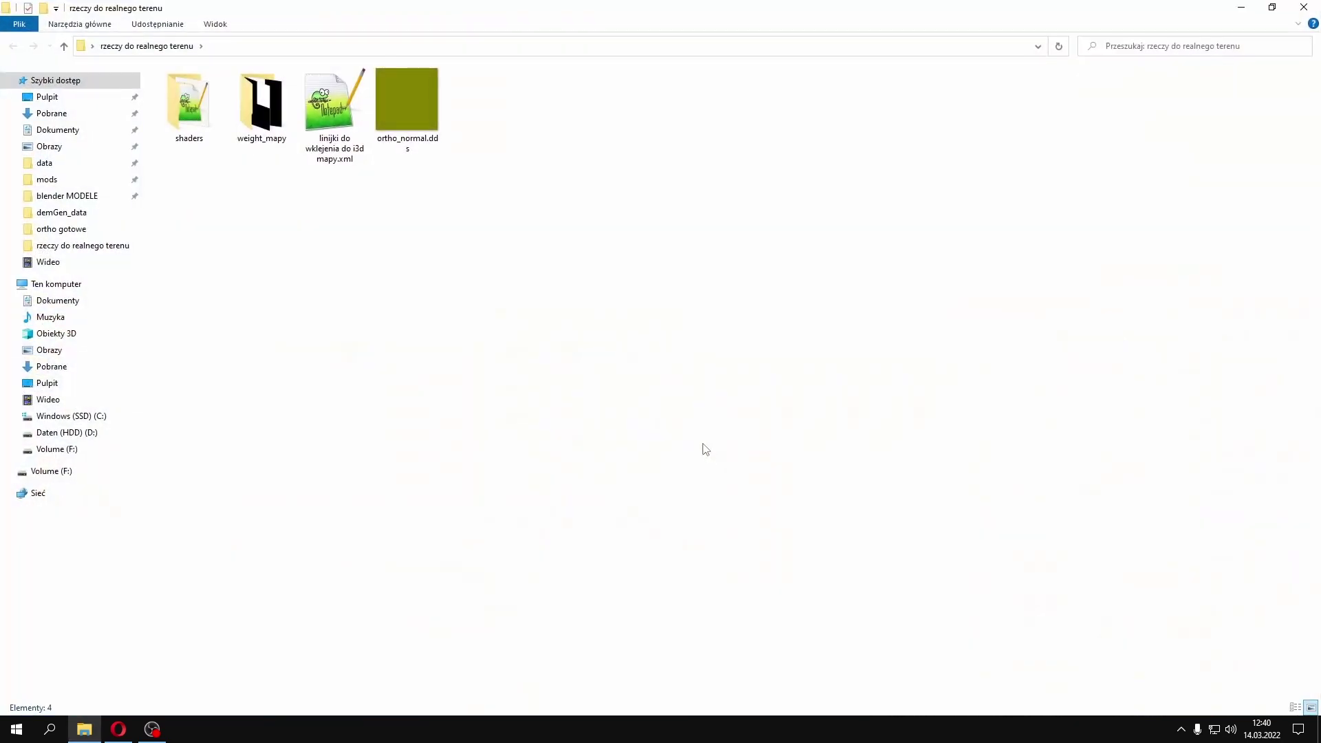
double_click(267, 143)
drag(623, 196, 171, 99)
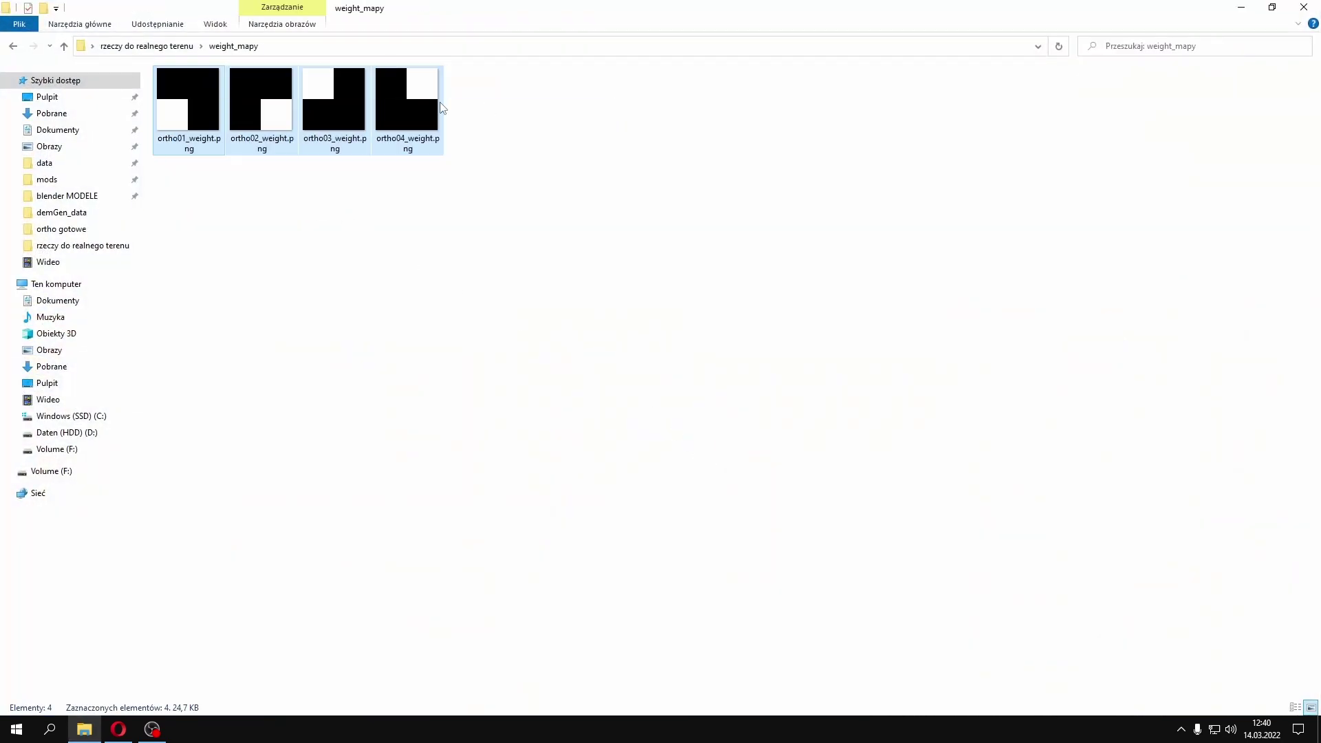
right_click(385, 106)
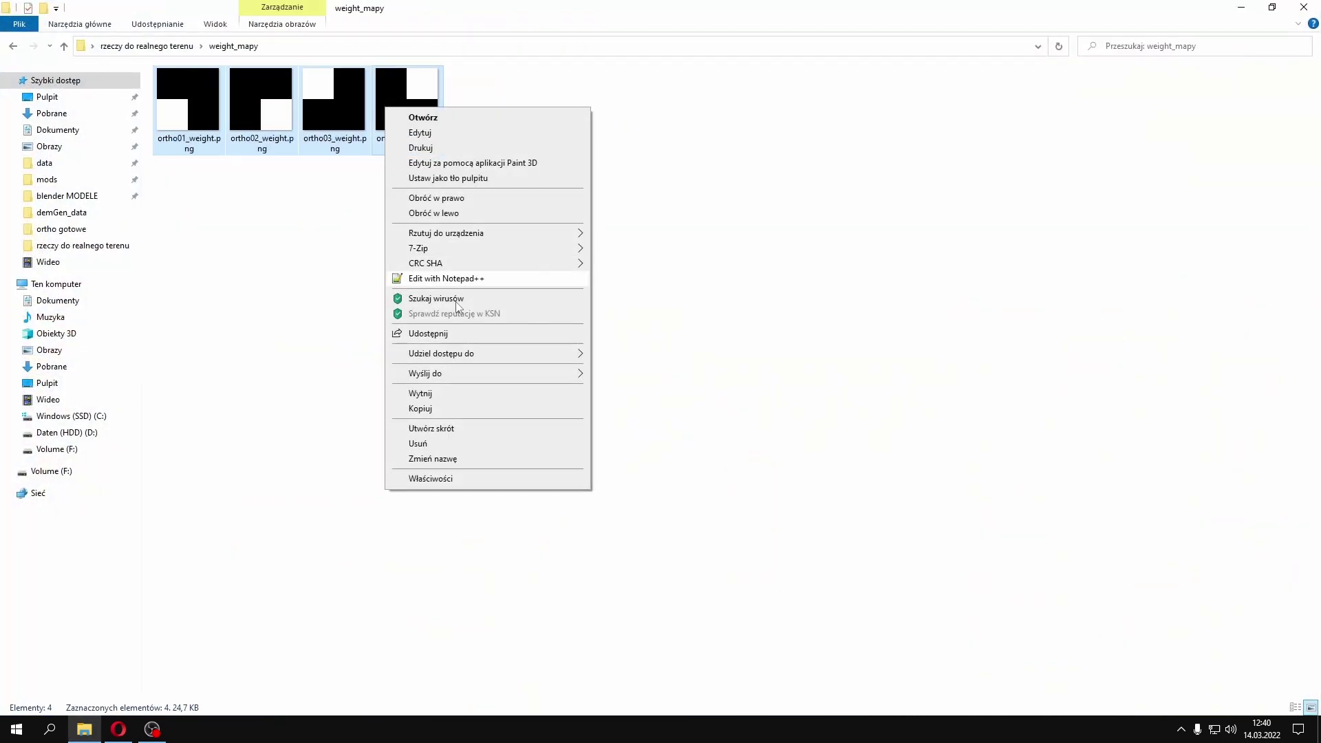
click(440, 409)
click(1304, 7)
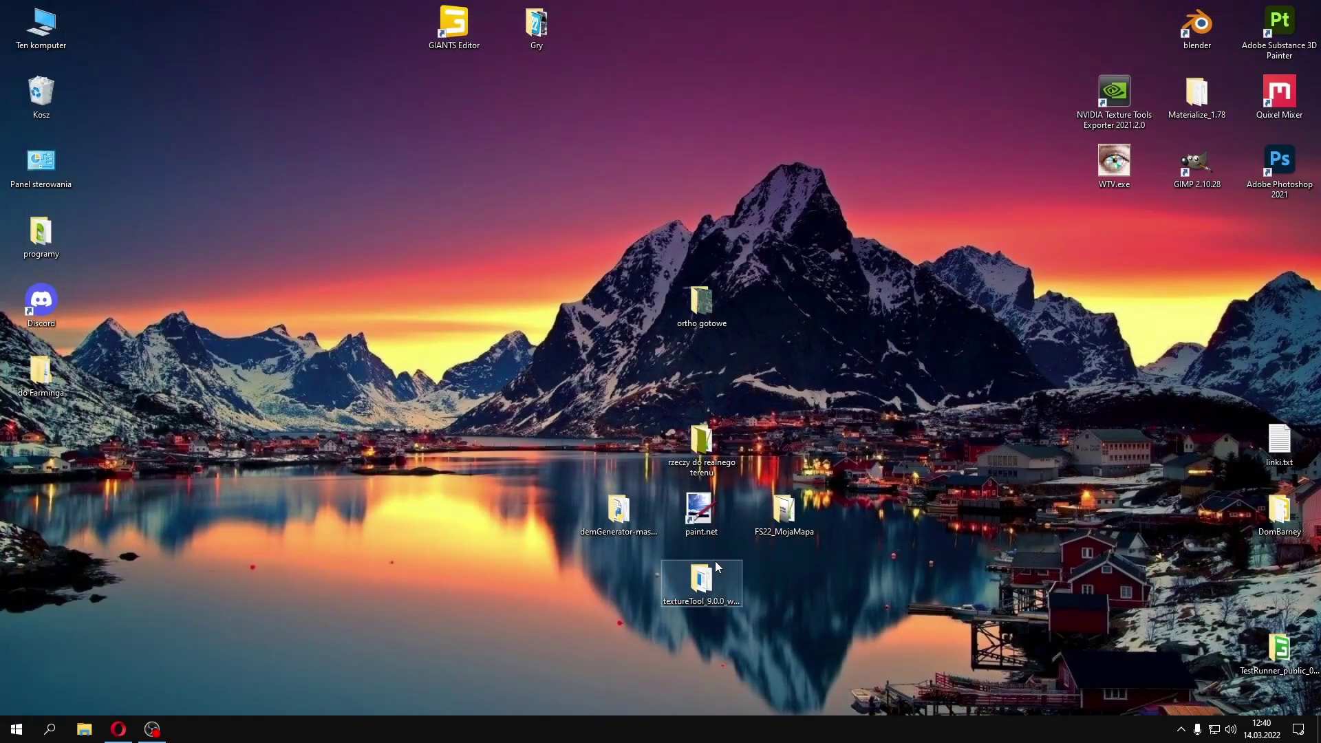
Paste the copied ortho weight PNG files into the maps/mapUS/data folder of FS22_MojaMapa, and minimize the window at the maps folder
double_click(785, 513)
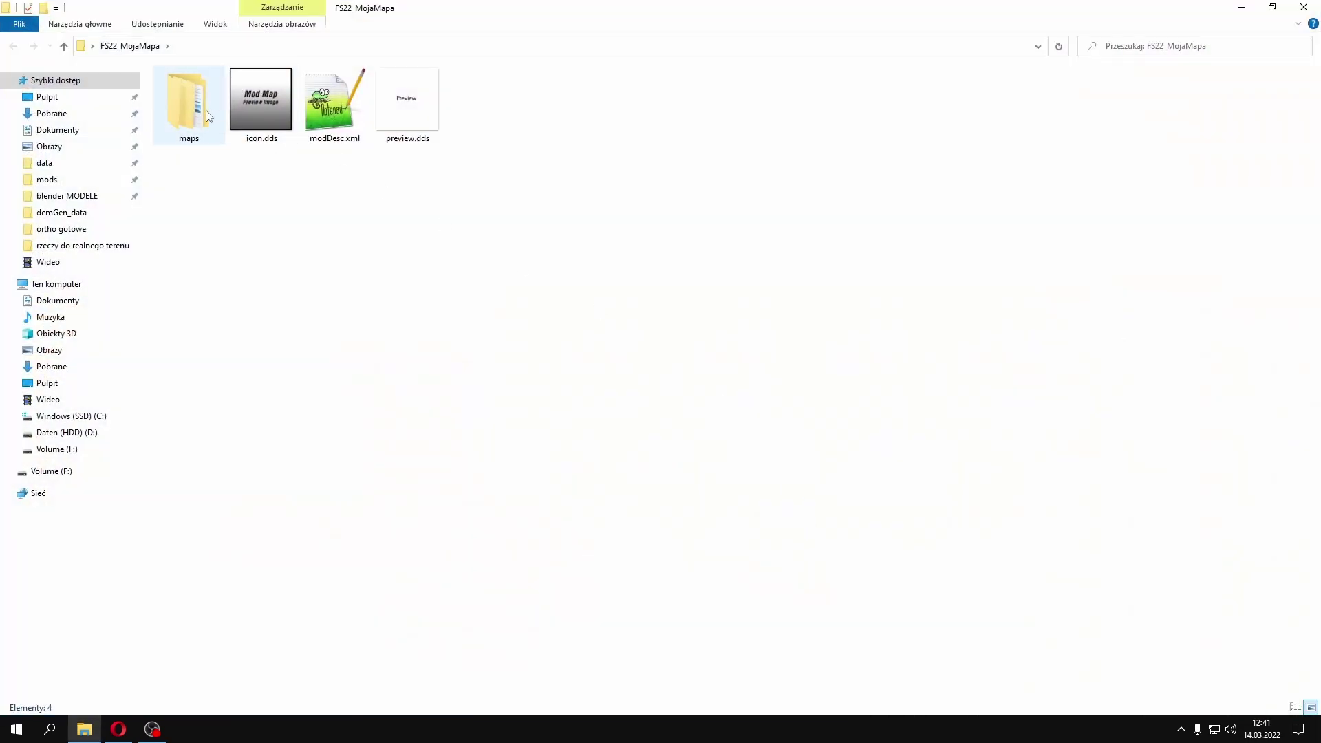
double_click(205, 110)
double_click(190, 92)
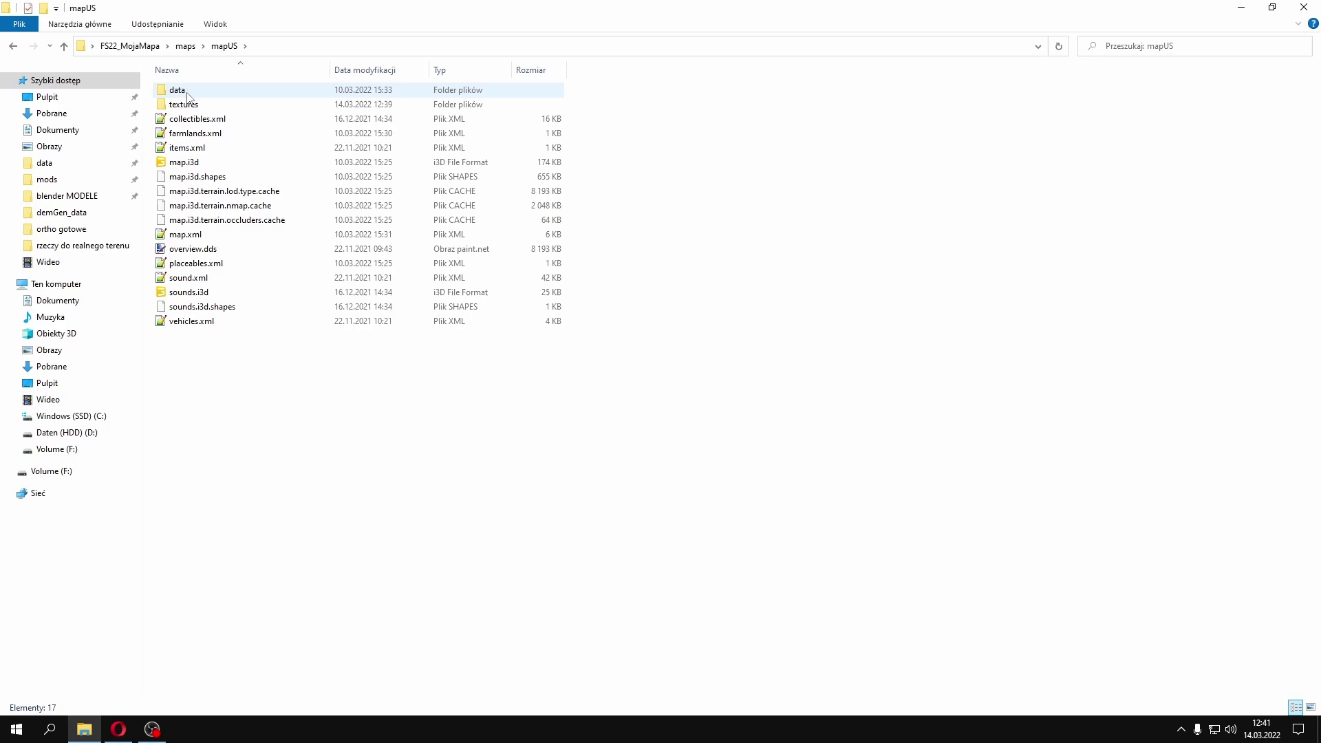
double_click(185, 95)
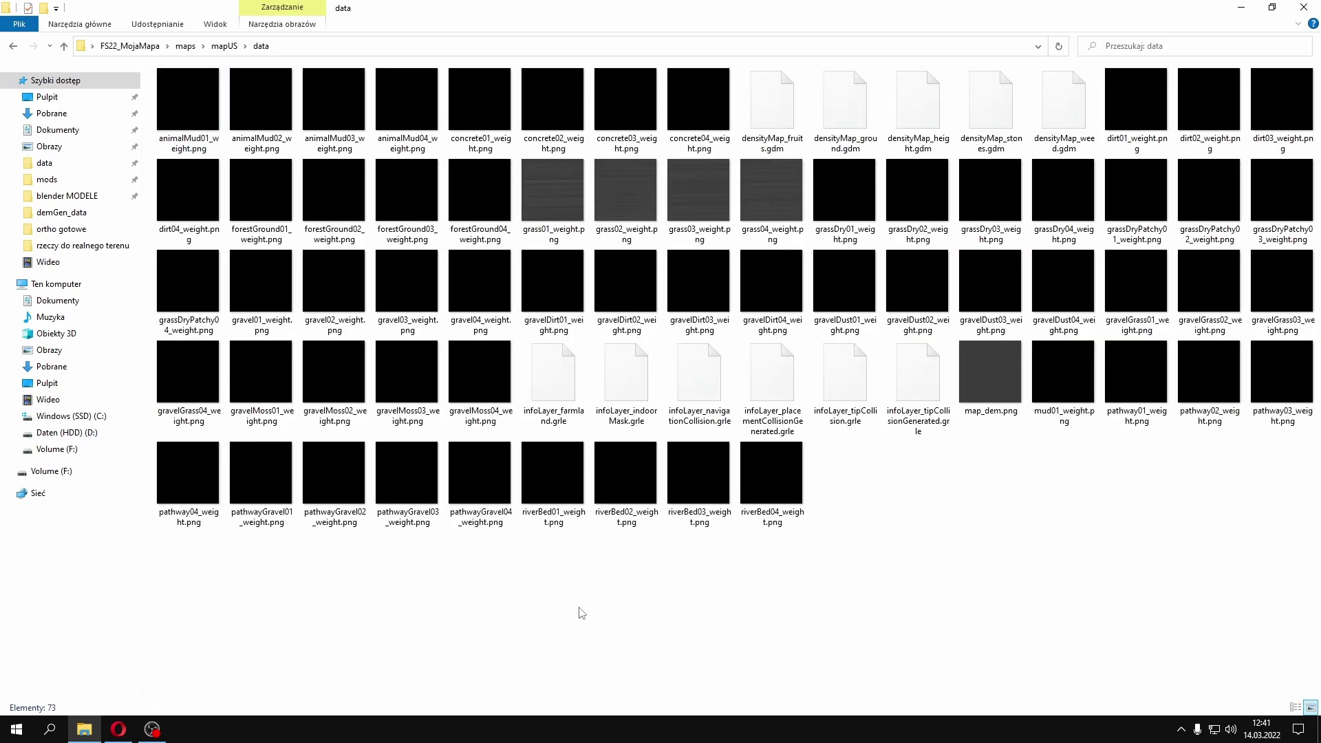
right_click(581, 613)
click(613, 506)
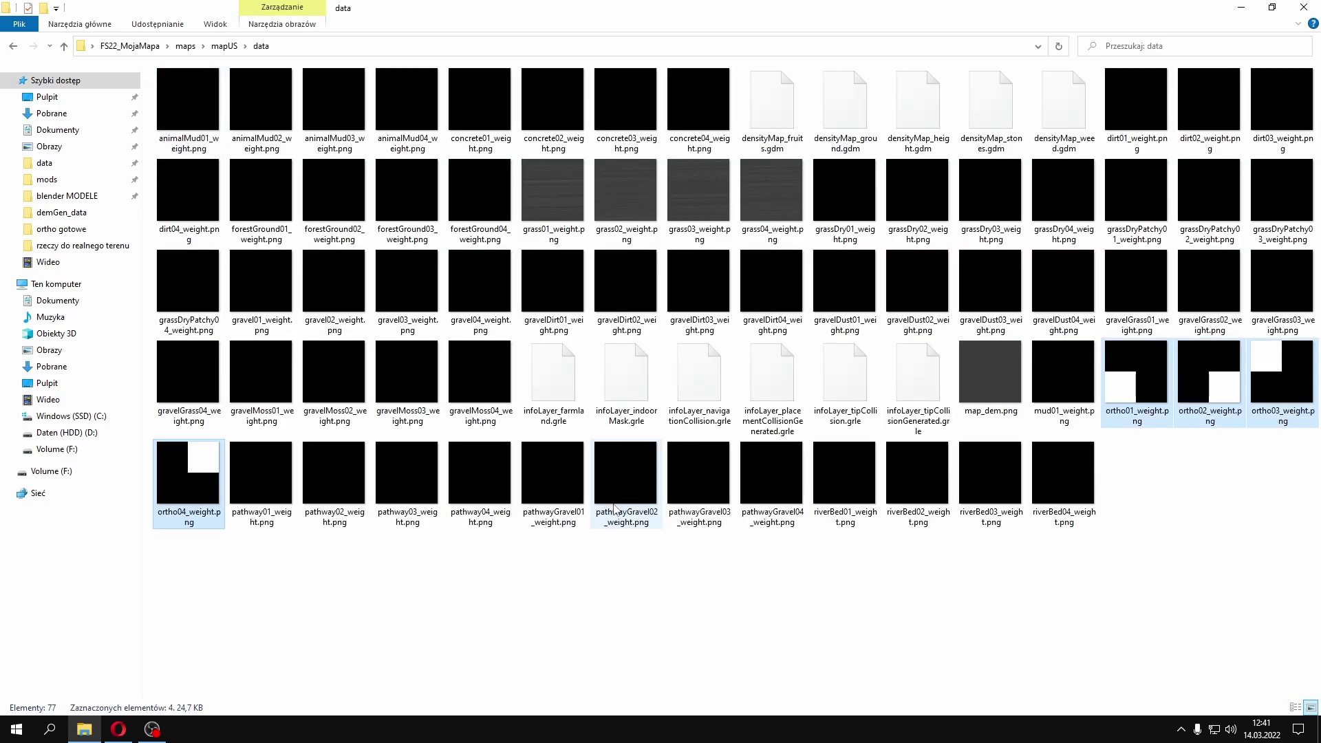
key(alt+Left)
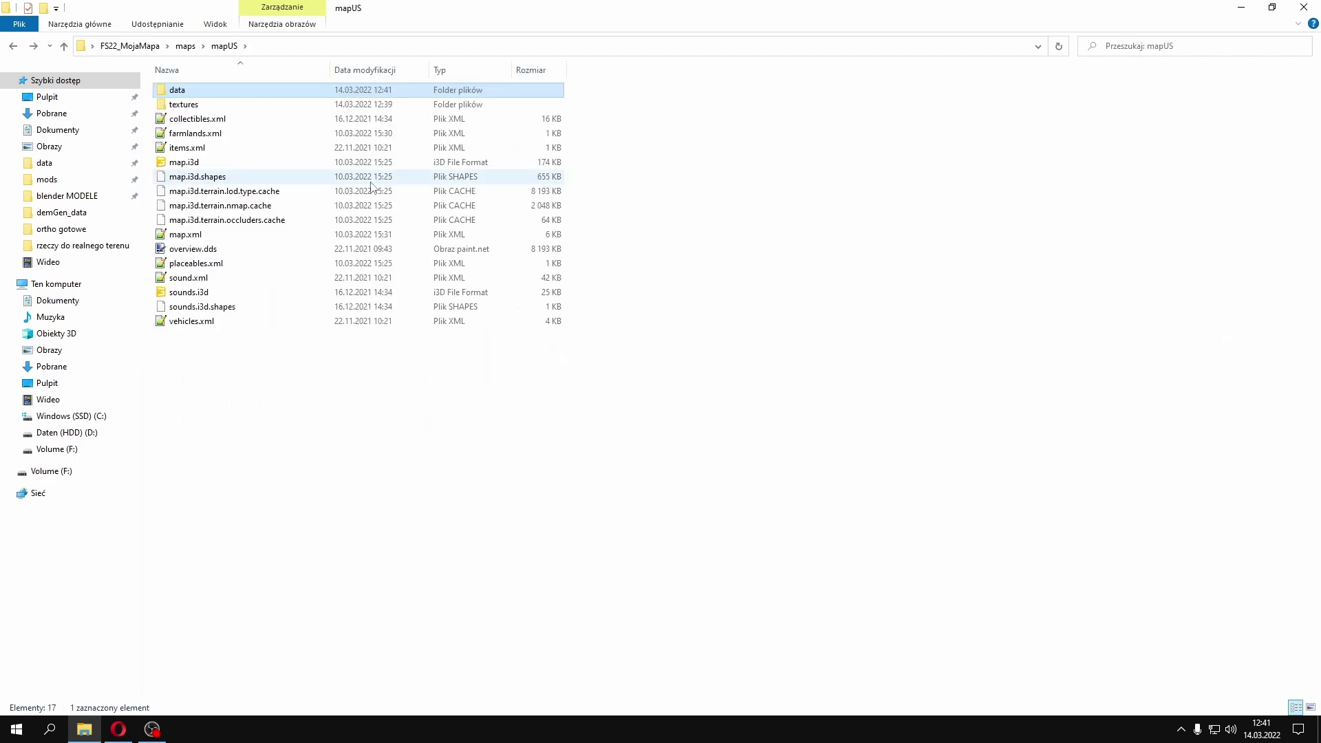
key(alt+Left)
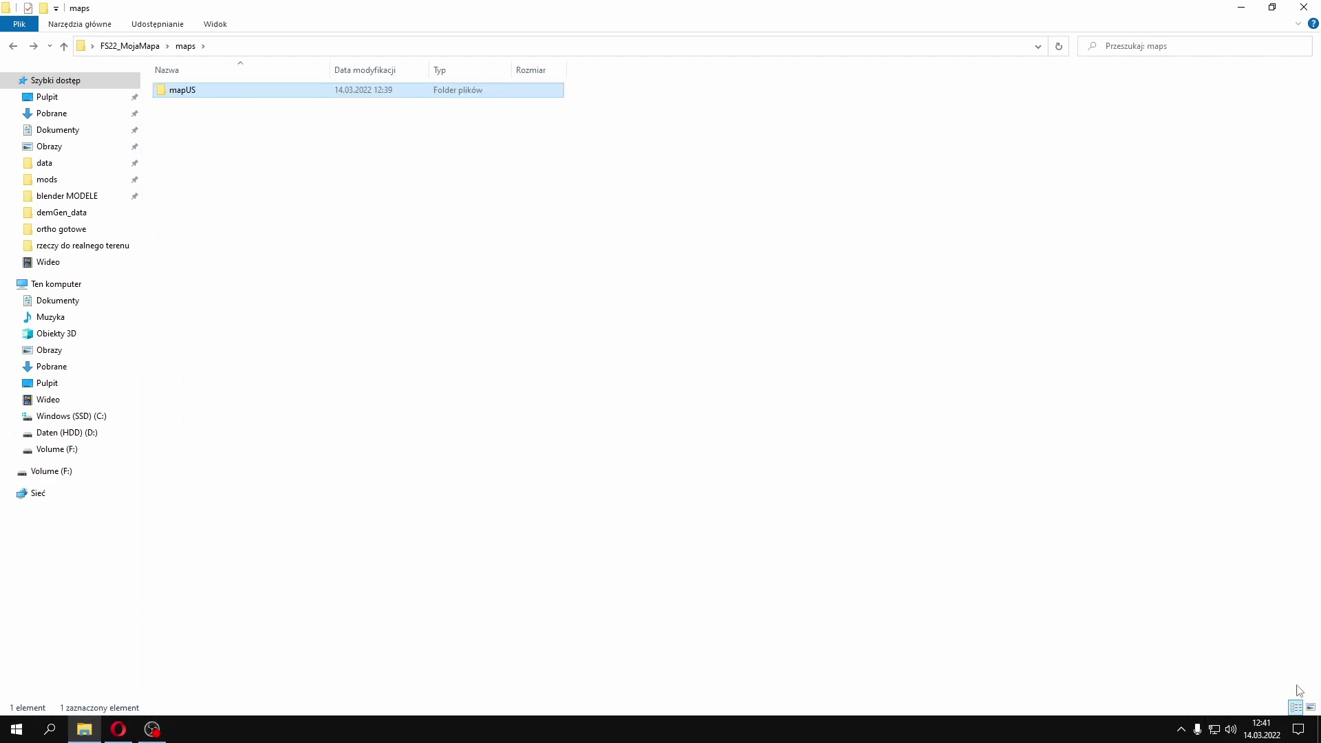
click(1242, 7)
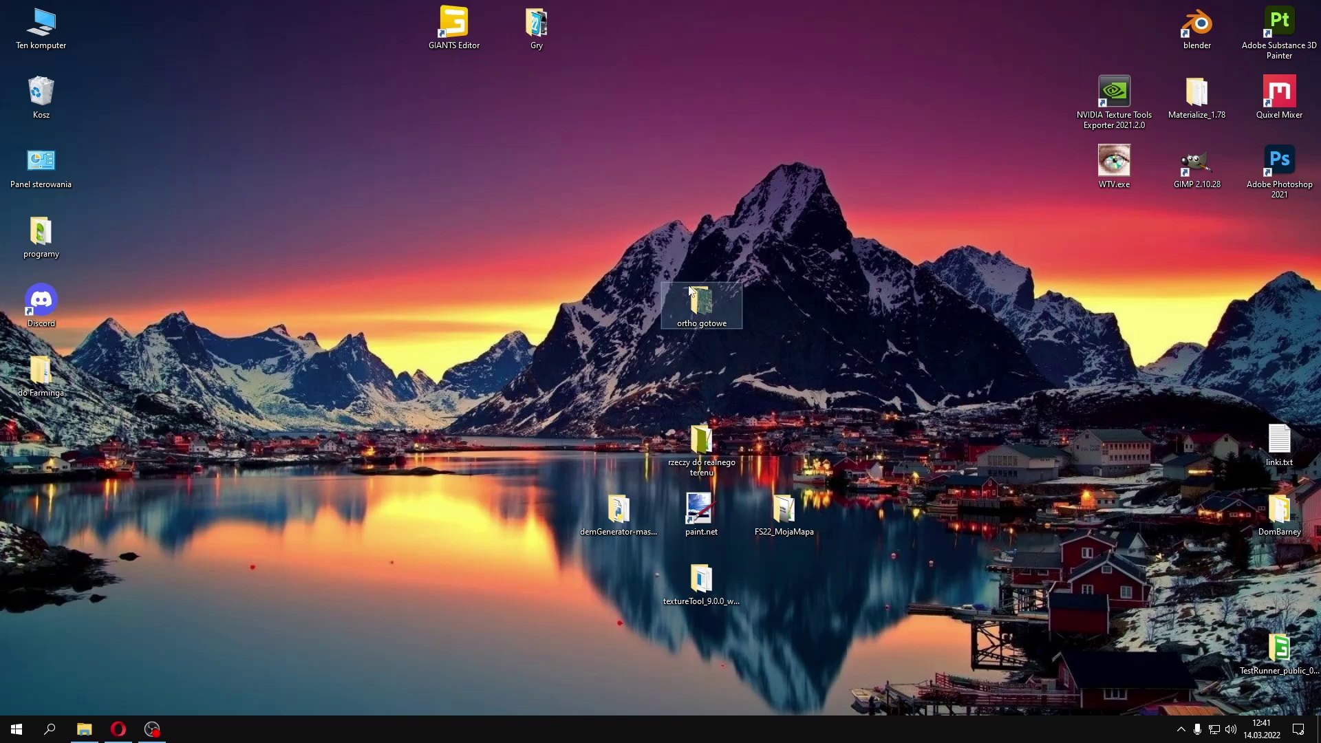
Open the "rzeczy do realnego terenu" folder, check the contents of its shaders folder, and copy that shaders folder
double_click(705, 457)
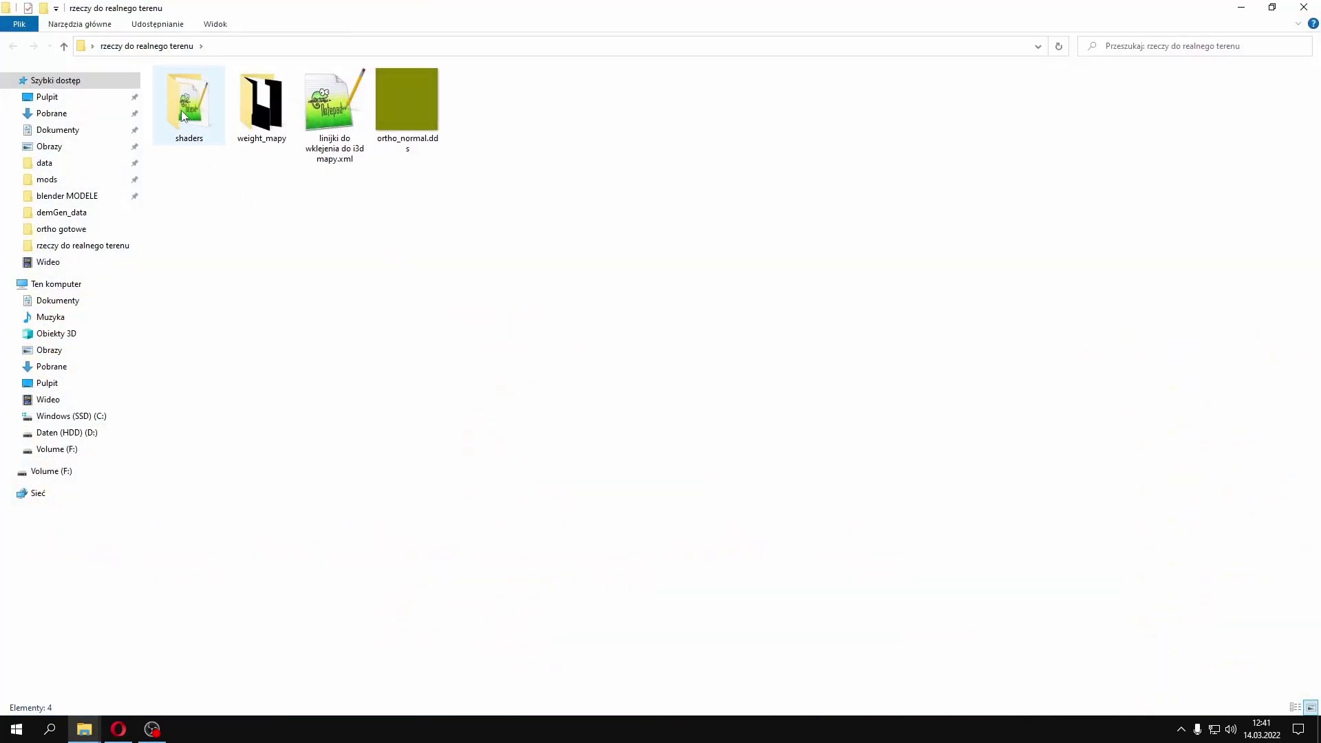
click(192, 110)
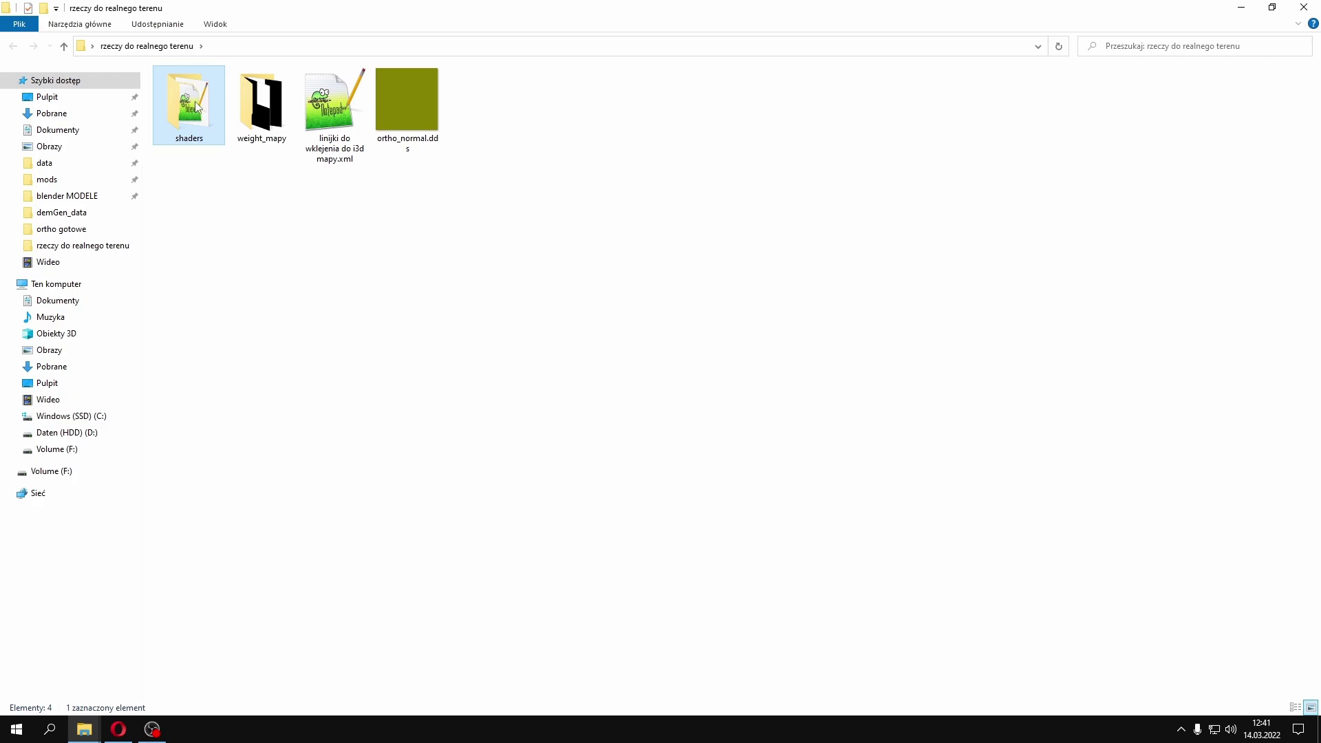
double_click(194, 104)
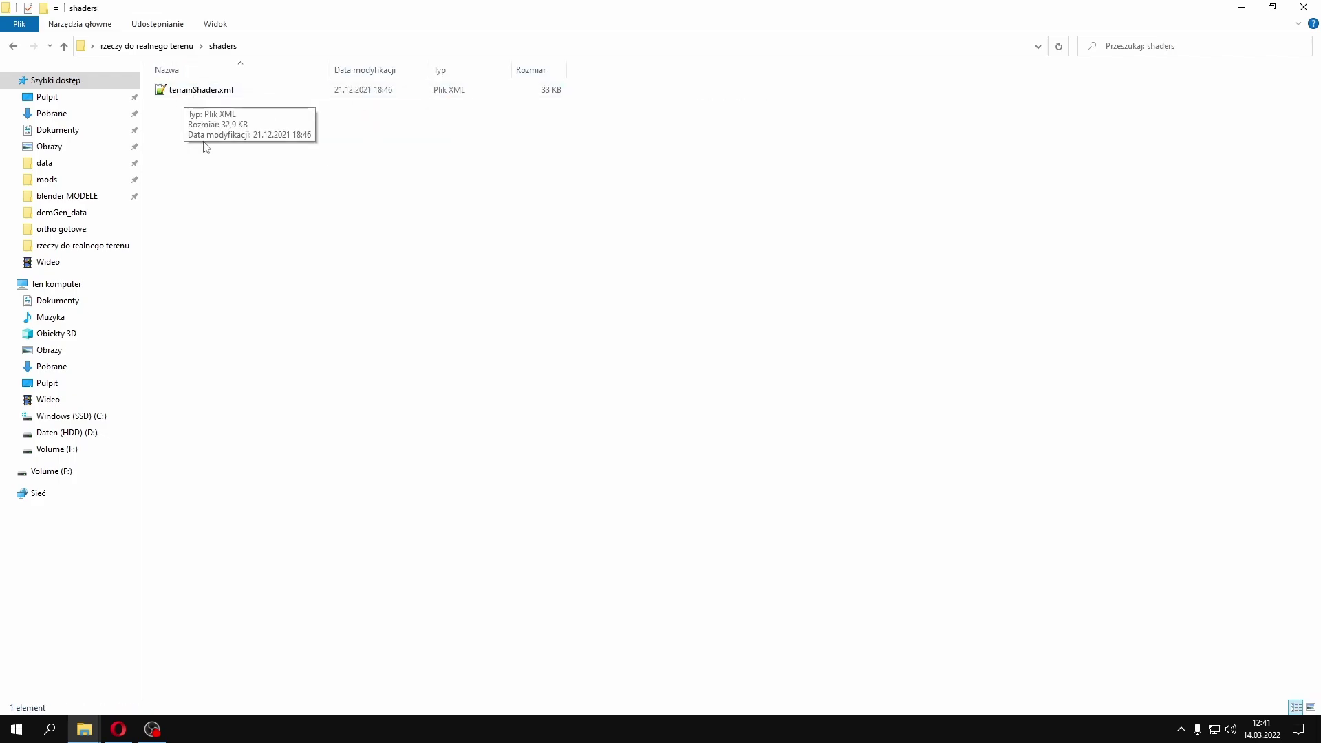
key(alt+Left)
right_click(204, 115)
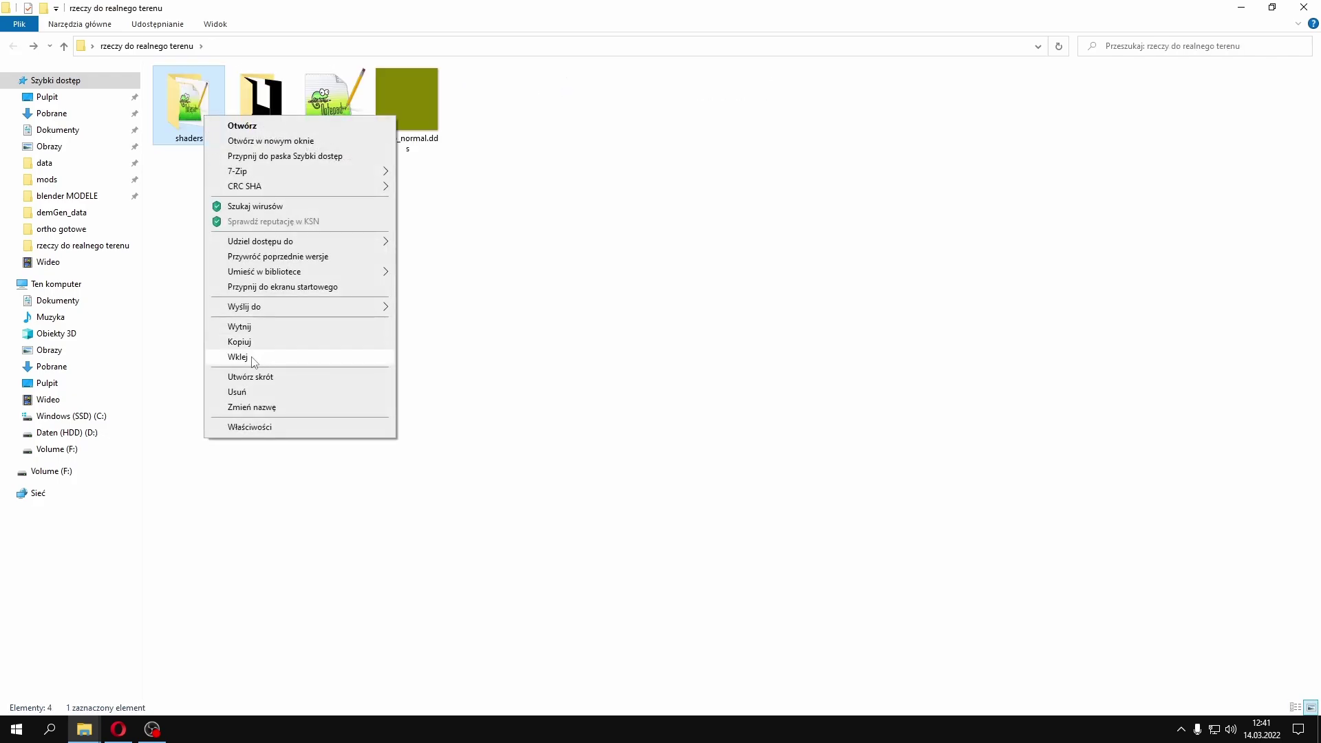
click(249, 343)
Paste the copied shaders folder into the maps folder of FS22_MojaMapa and minimize that window
mouse_move(85, 719)
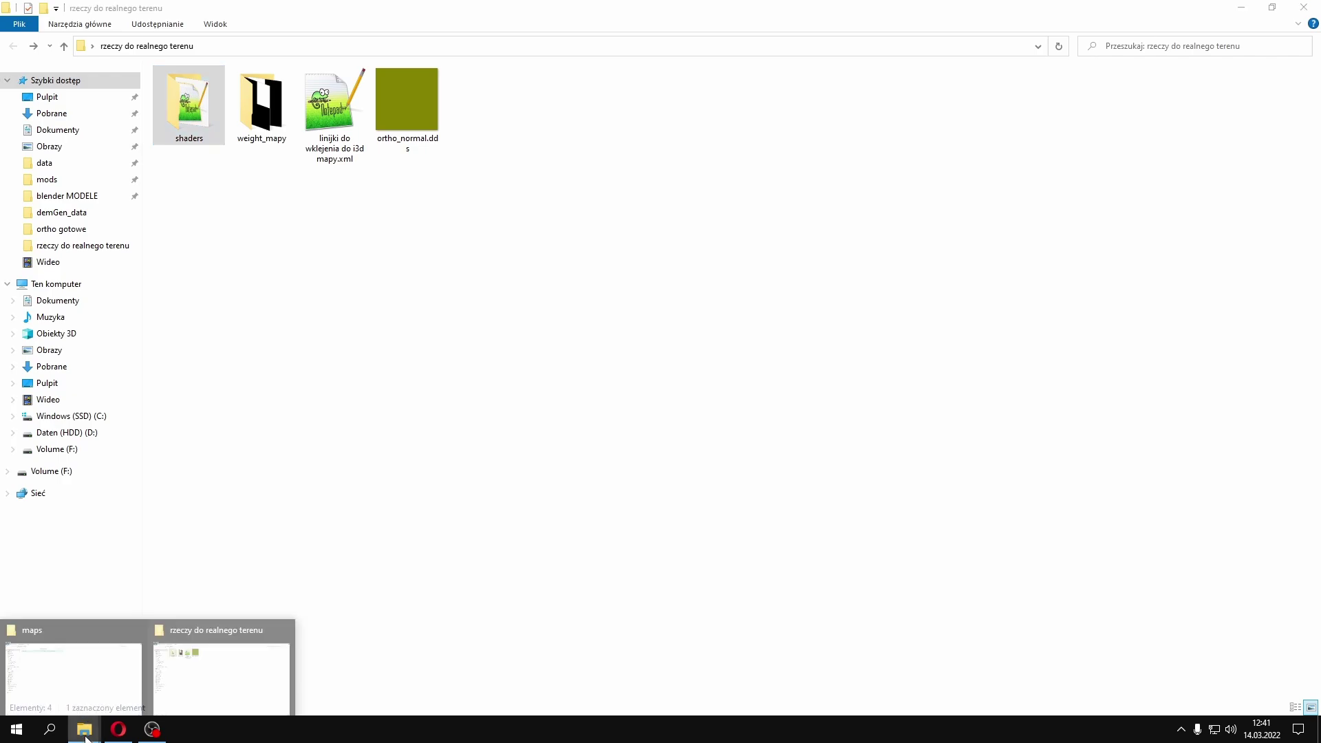
click(96, 678)
key(alt+Left)
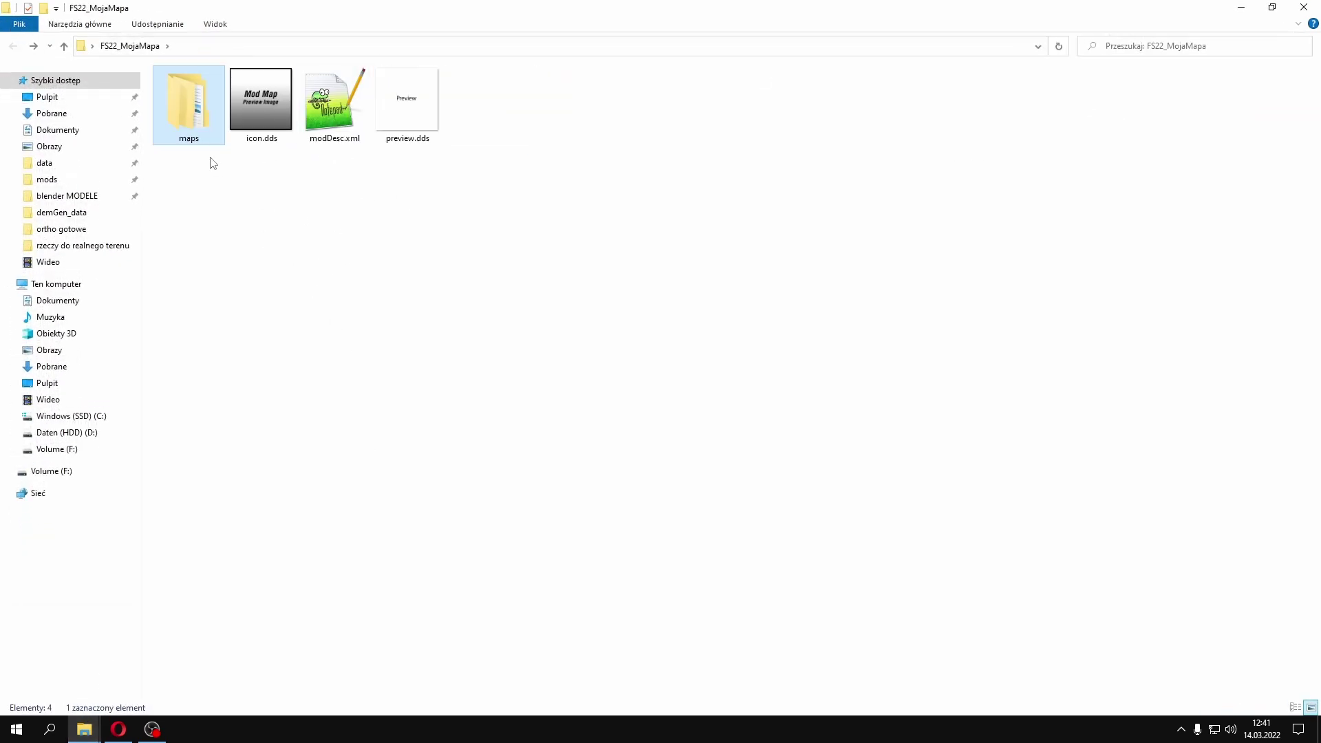
double_click(188, 109)
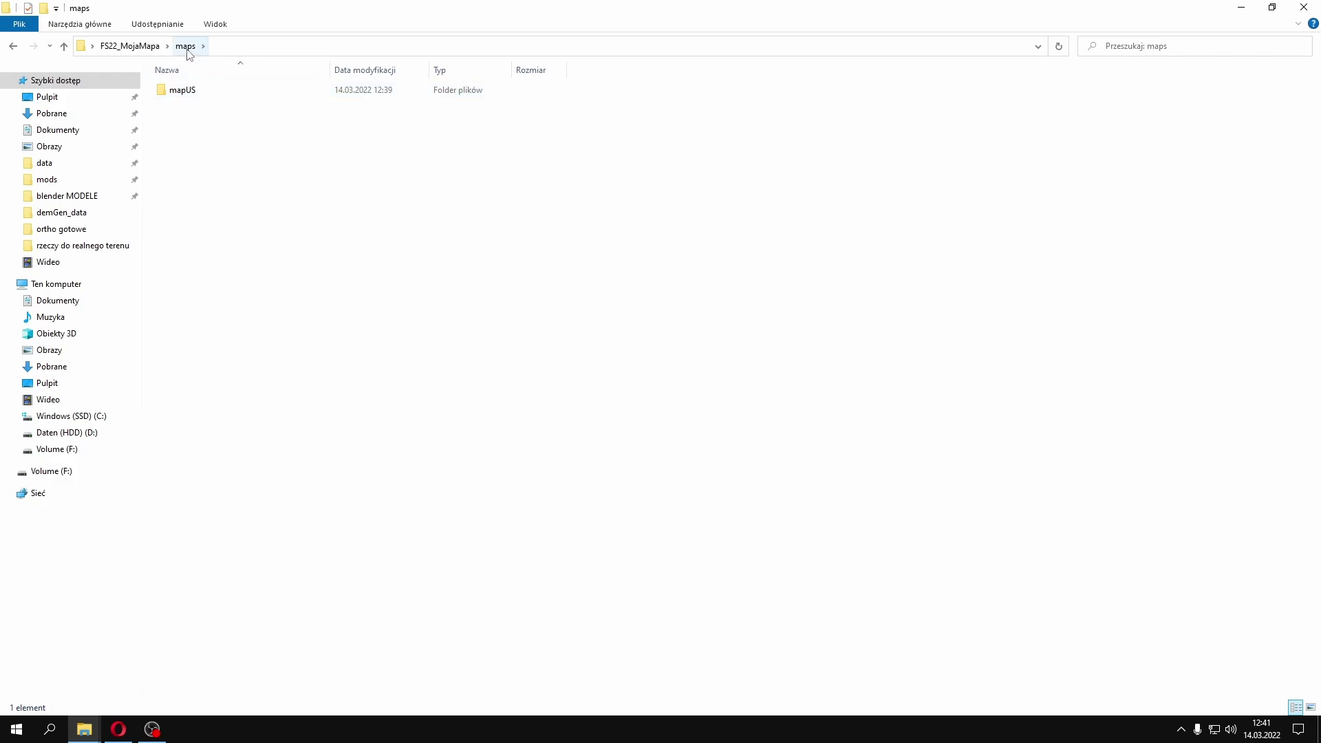
right_click(226, 183)
click(273, 282)
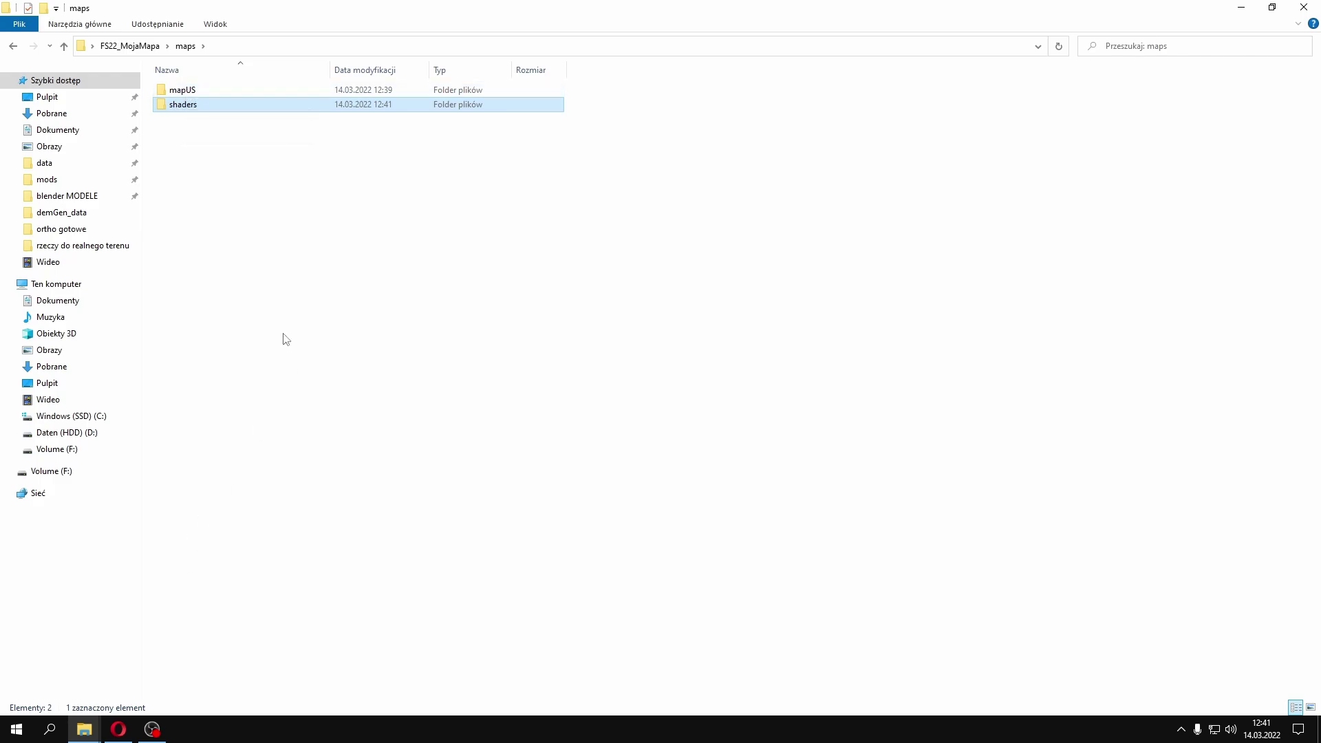
click(1242, 8)
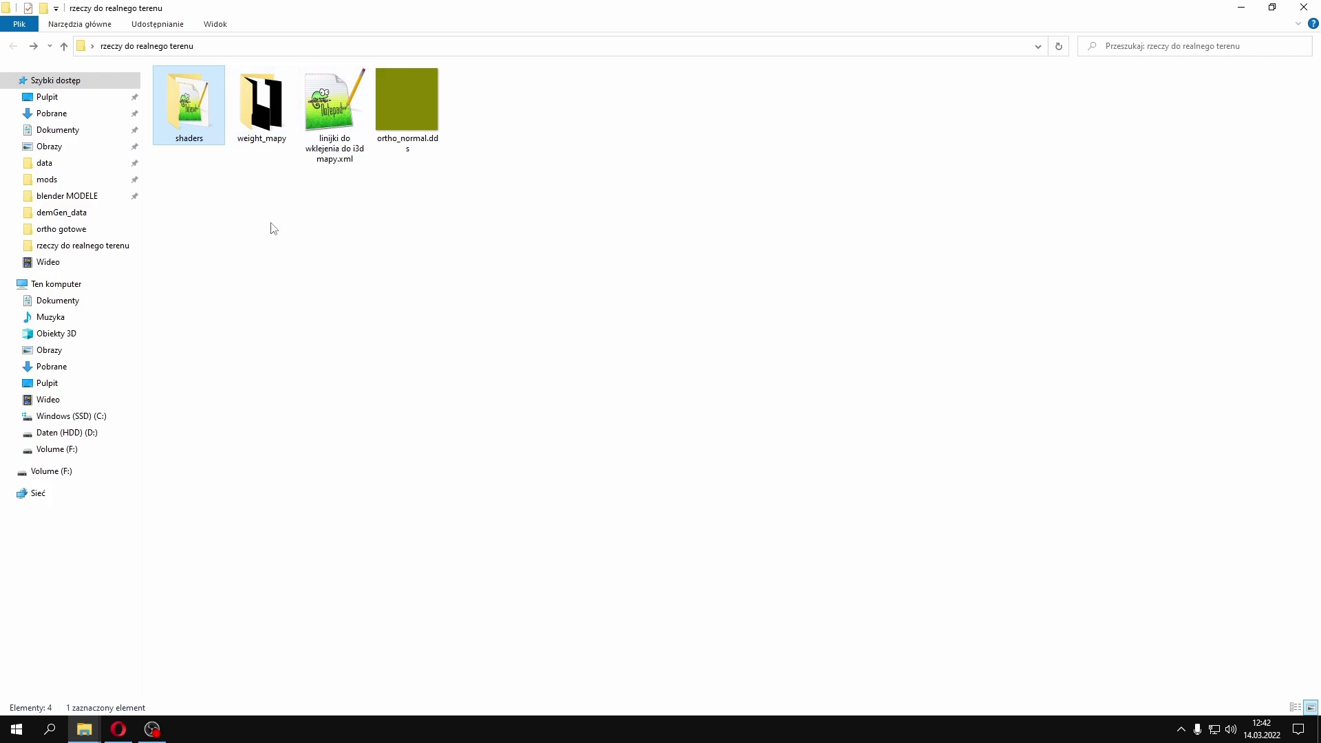
Open "linijki do wklejenia do i3d mapy.xml" in Notepad++ and copy the File lines with fileId 100001 to 100009
double_click(338, 150)
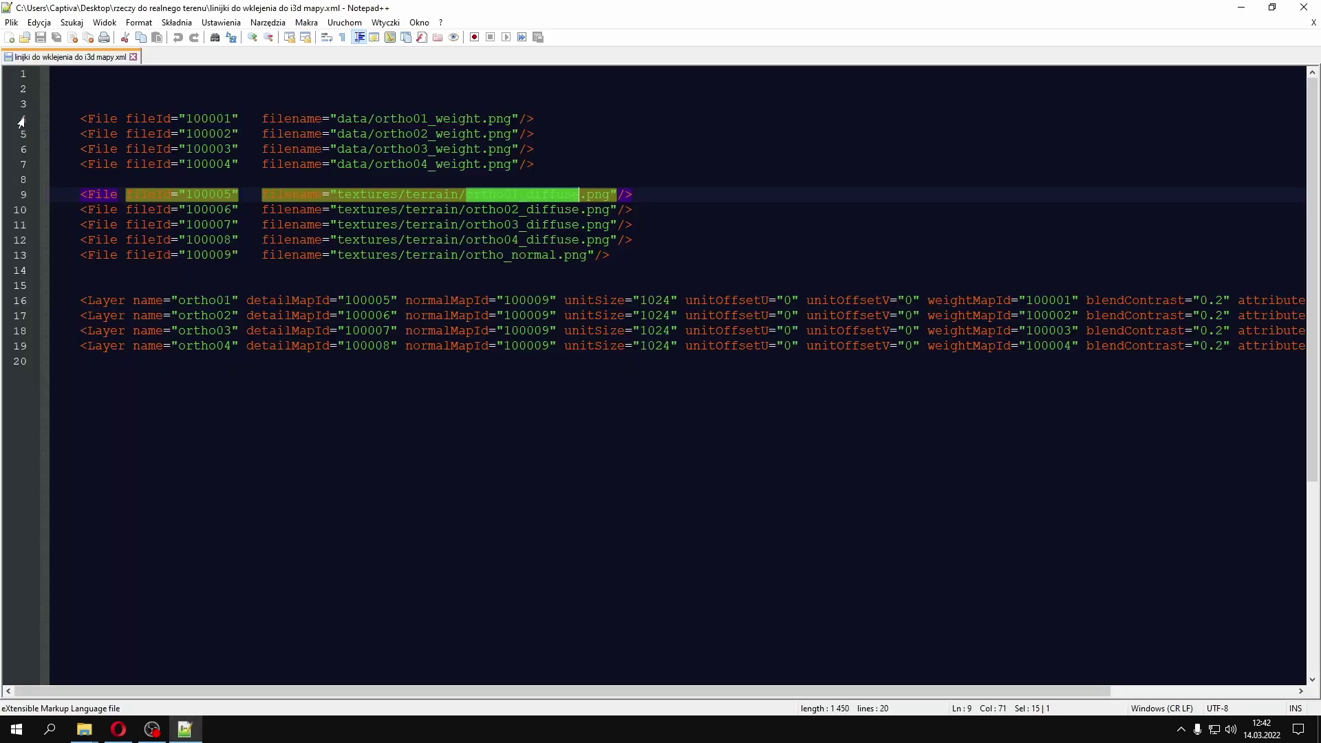
drag(21, 122, 21, 219)
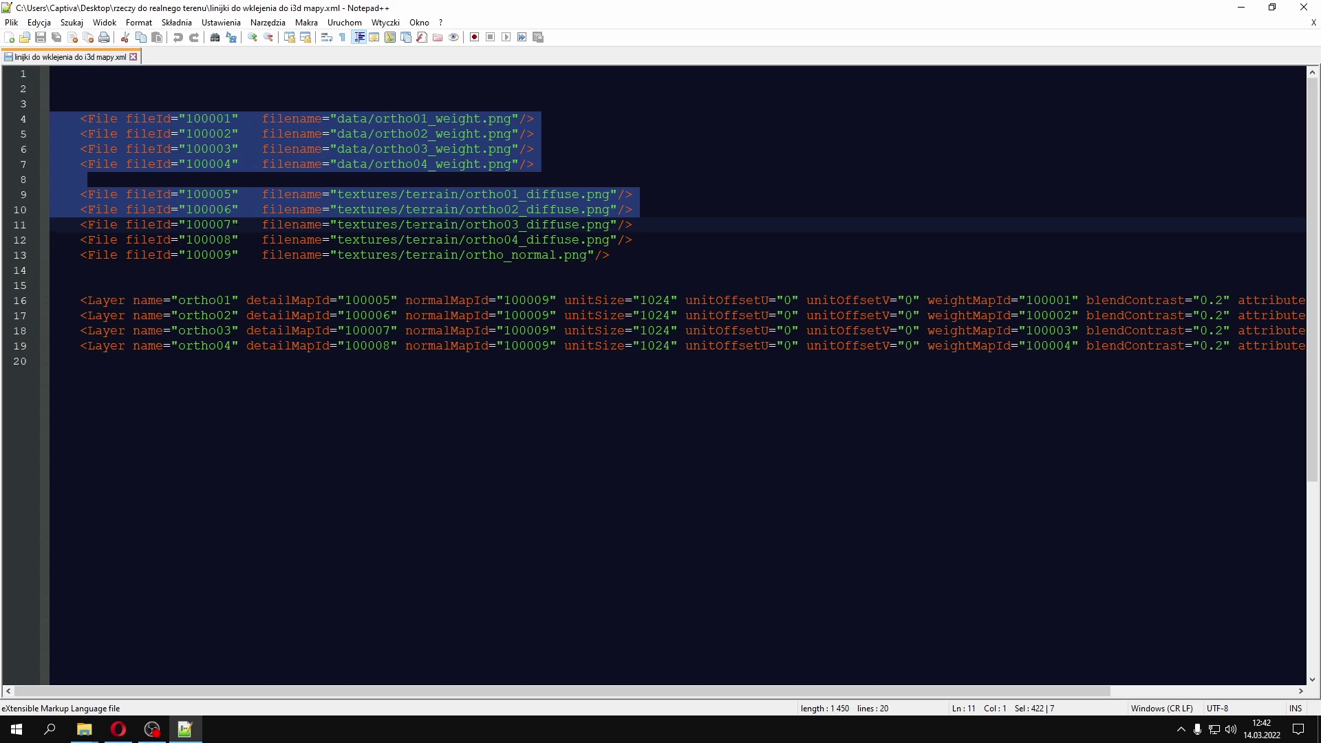
click(21, 122)
drag(21, 121, 16, 261)
key(ctrl+c)
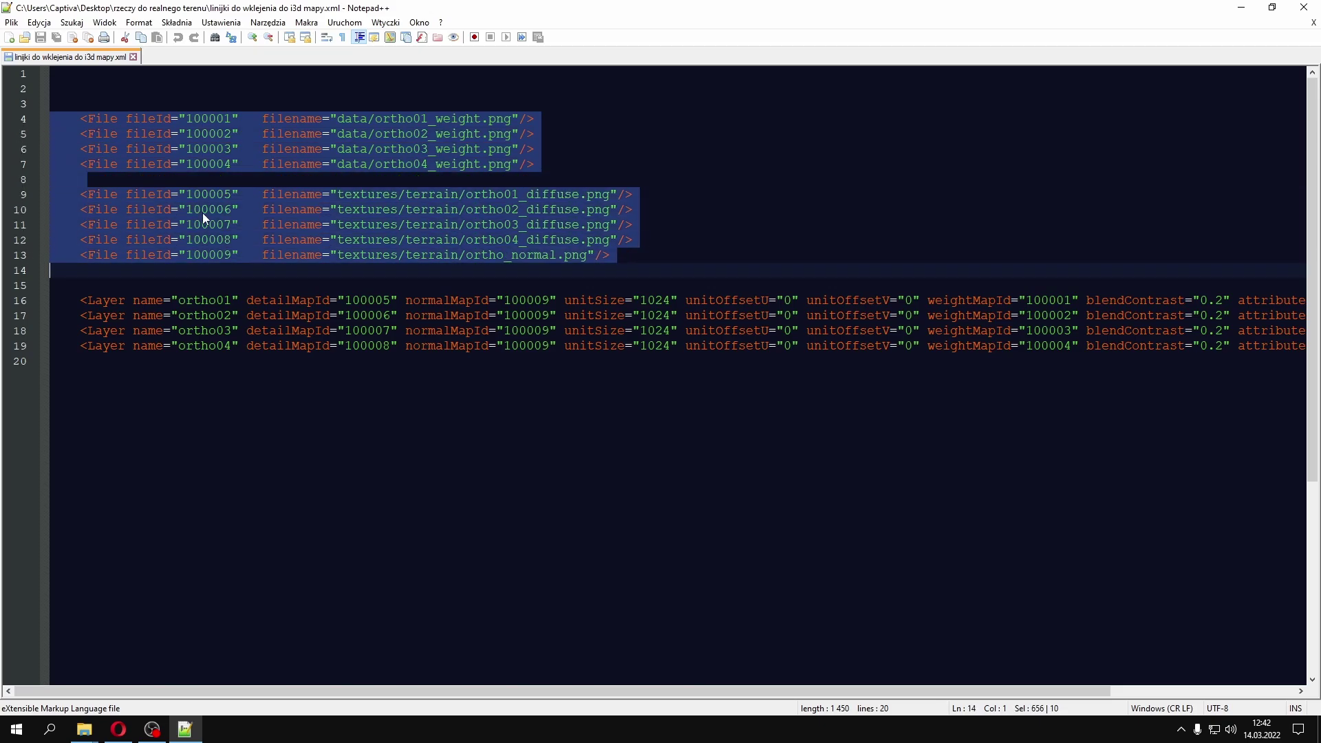
right_click(234, 152)
click(236, 172)
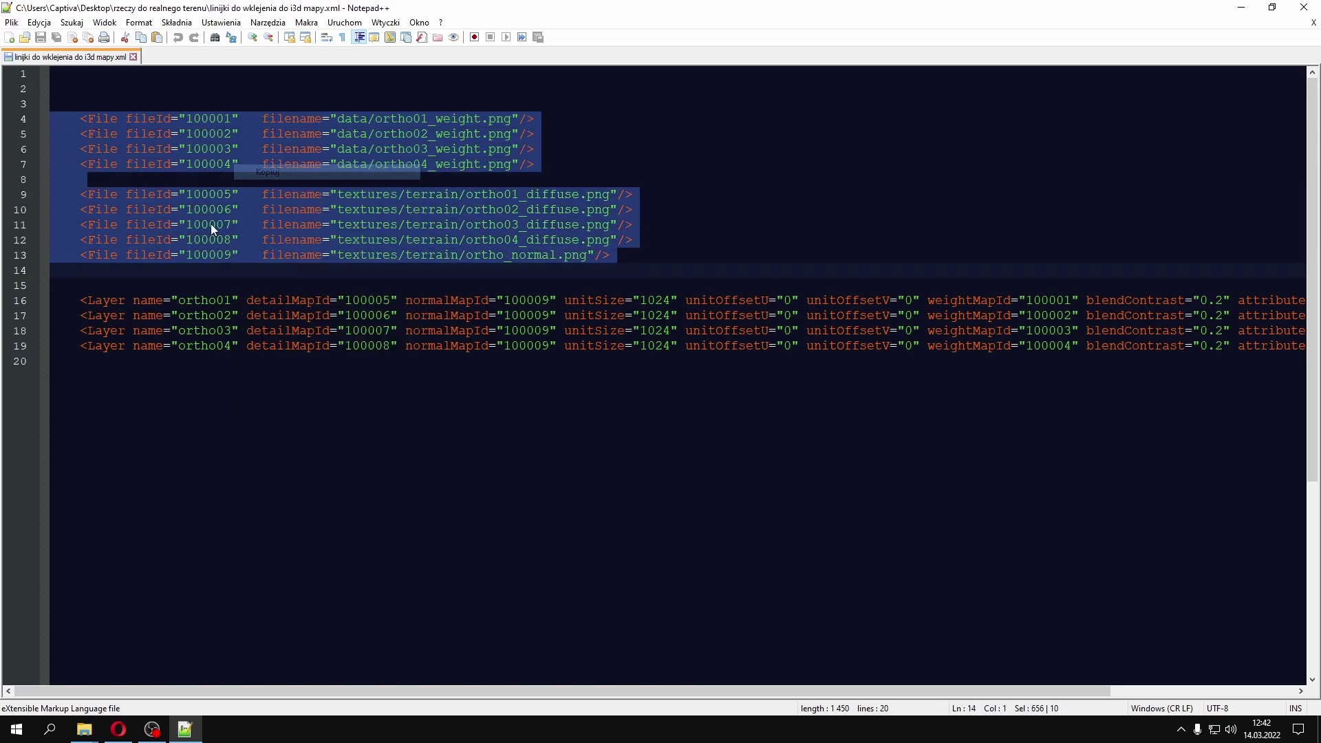
Open map.i3d from the maps/mapUS folder of FS22_MojaMapa for editing in Notepad++
mouse_move(99, 739)
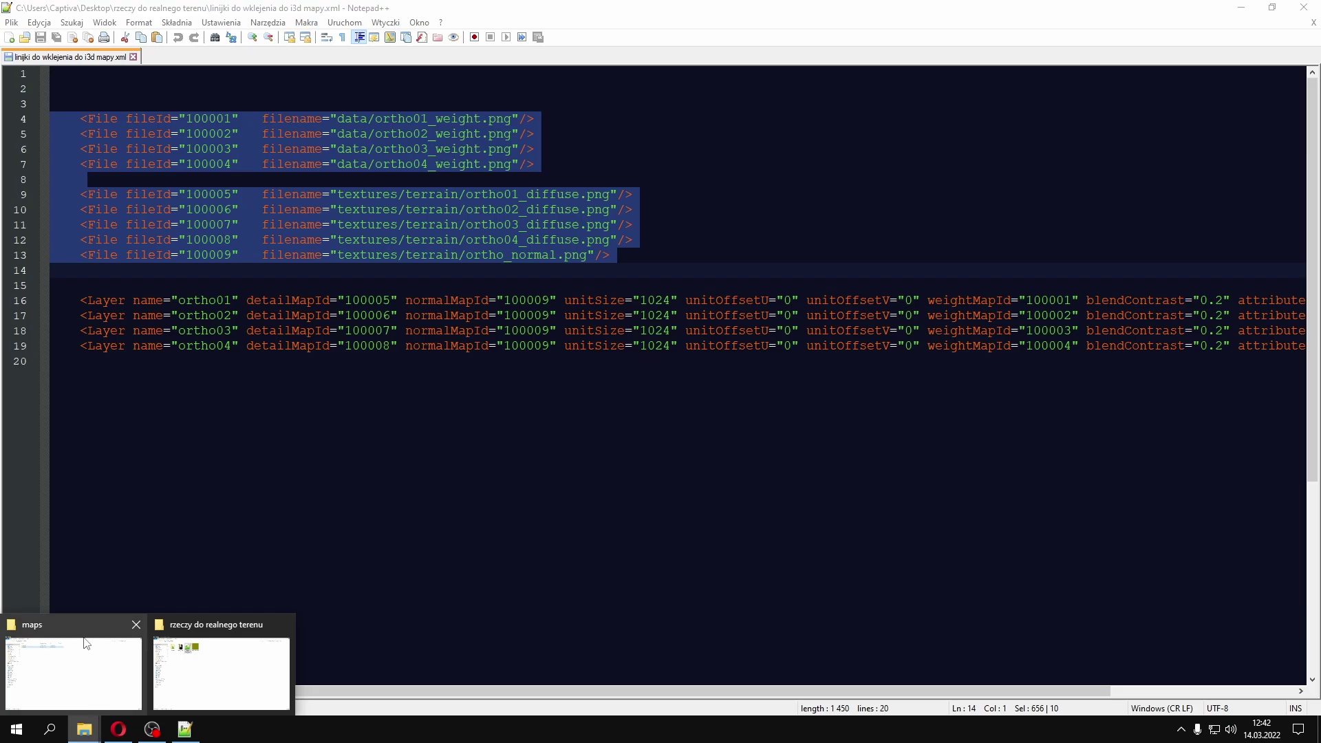
click(88, 644)
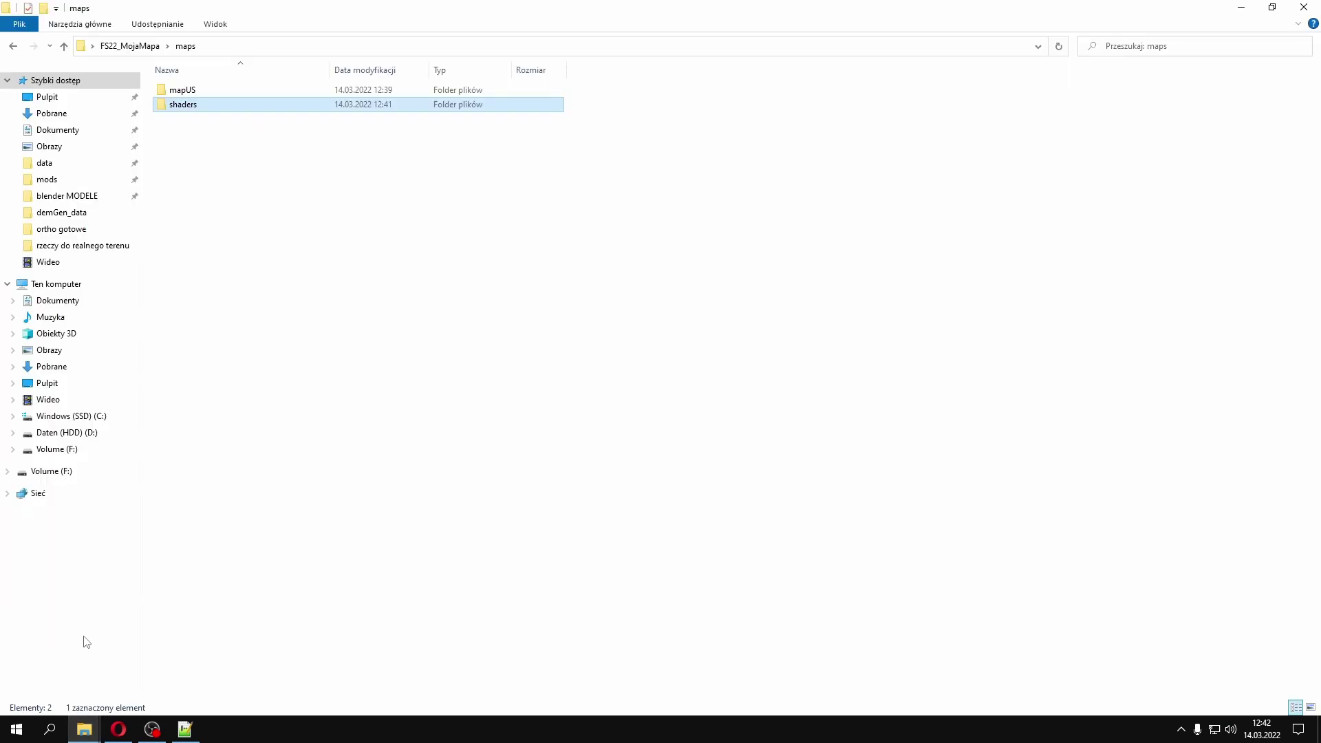
double_click(185, 92)
click(189, 163)
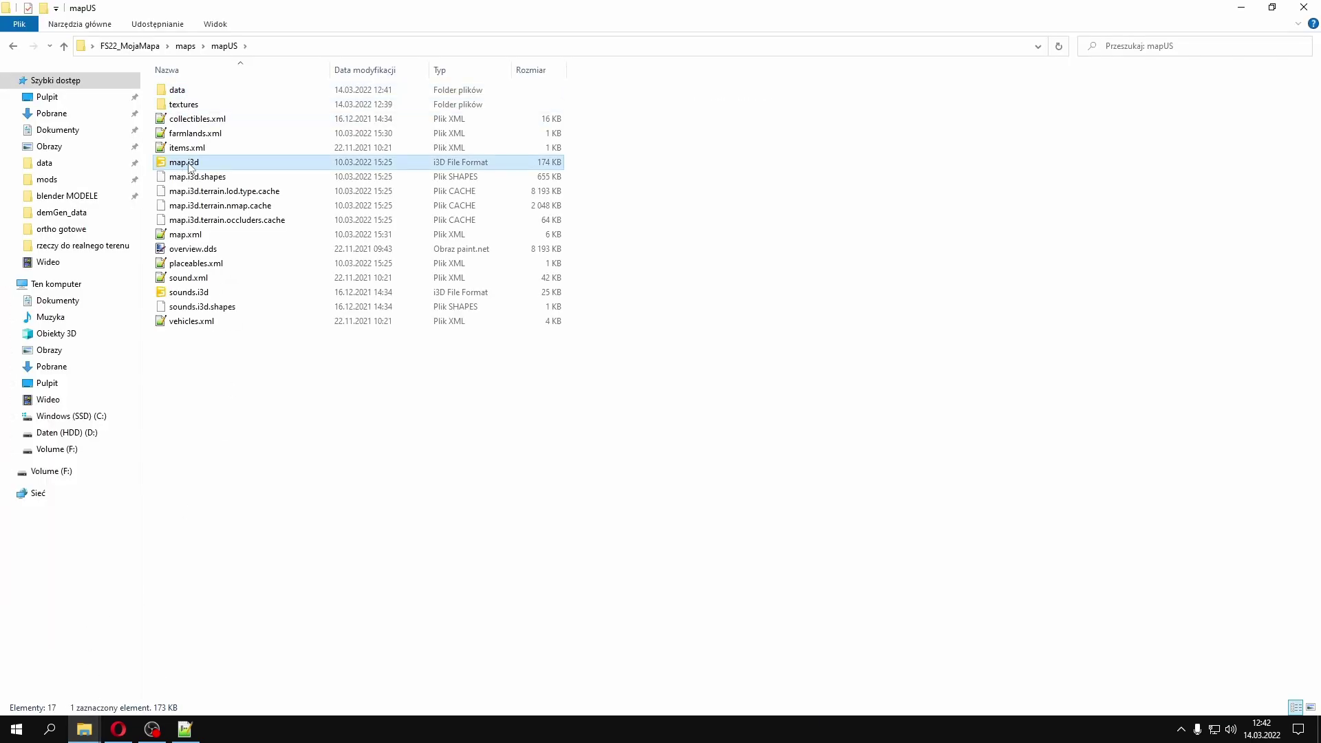
right_click(193, 165)
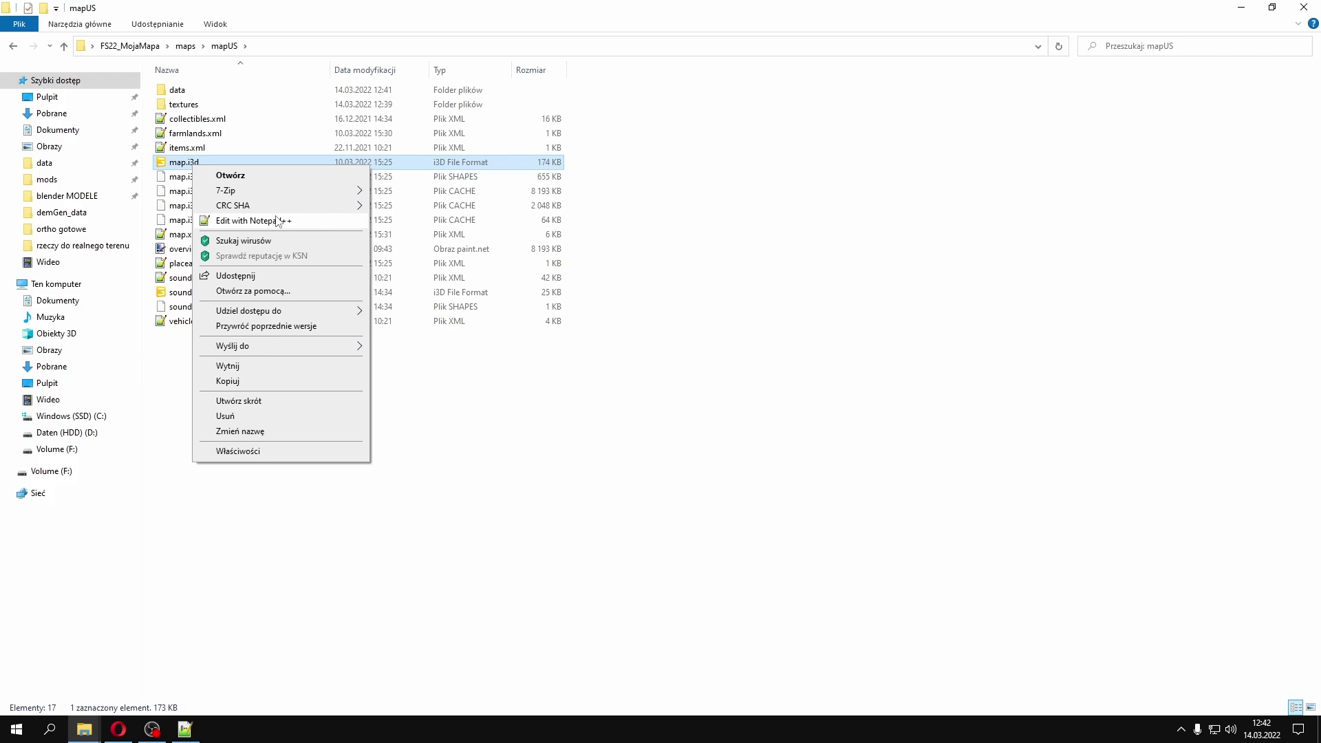
click(263, 224)
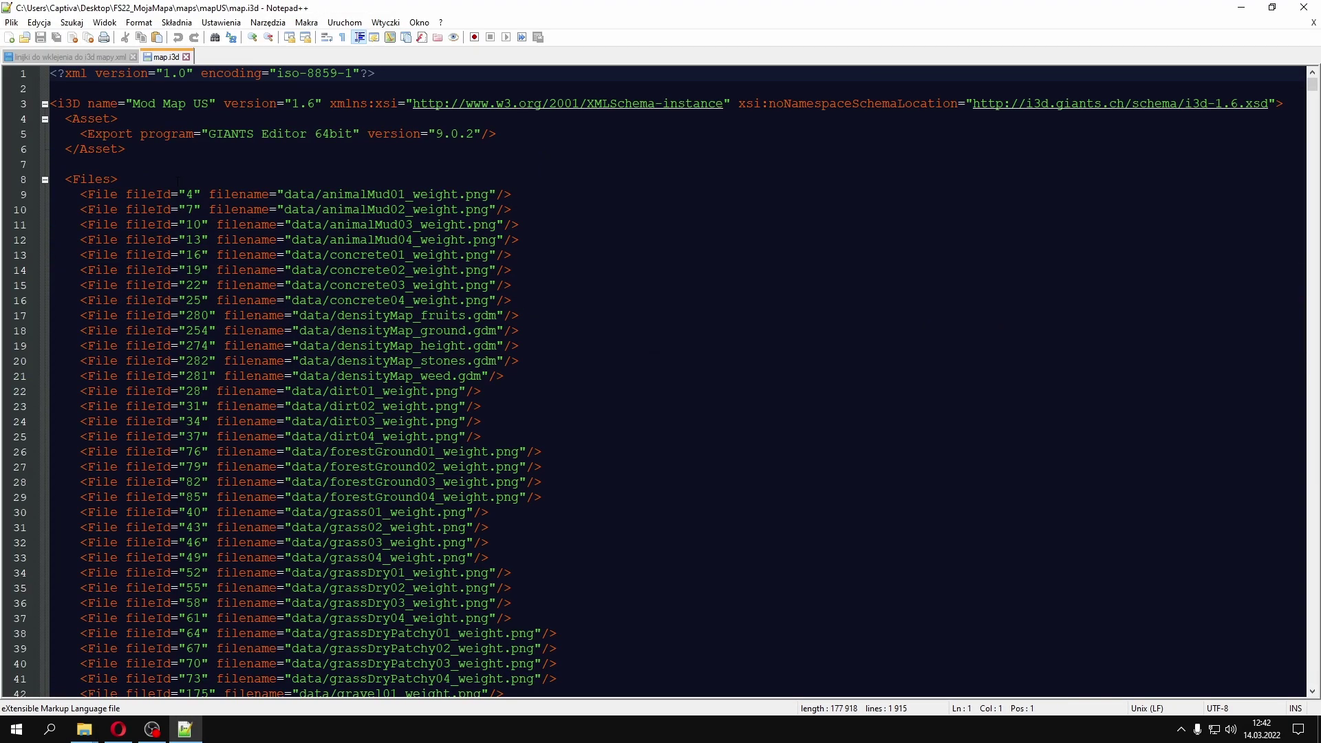
Insert blank lines below the <Files> tag in map.i3d, paste the copied File lines there, and align the first line's indentation
click(178, 179)
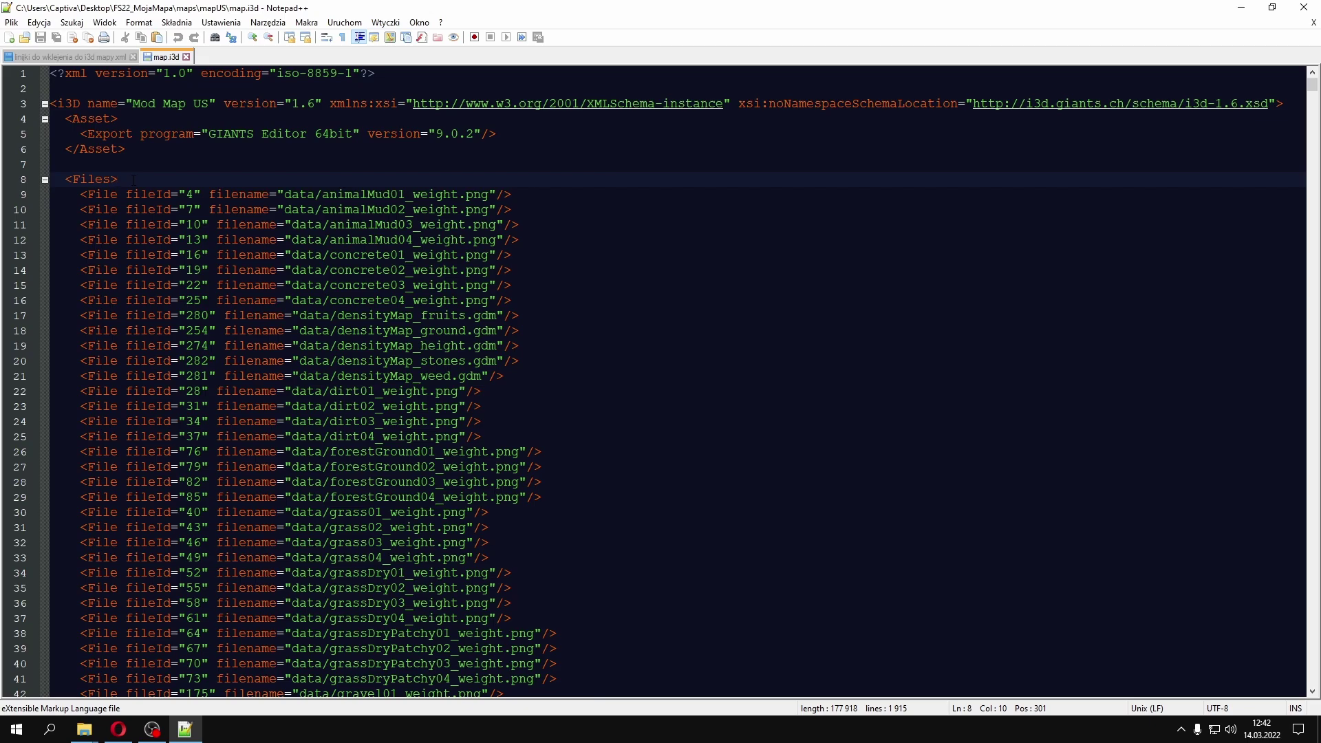
key(Return)
key(Return)
key(Return)
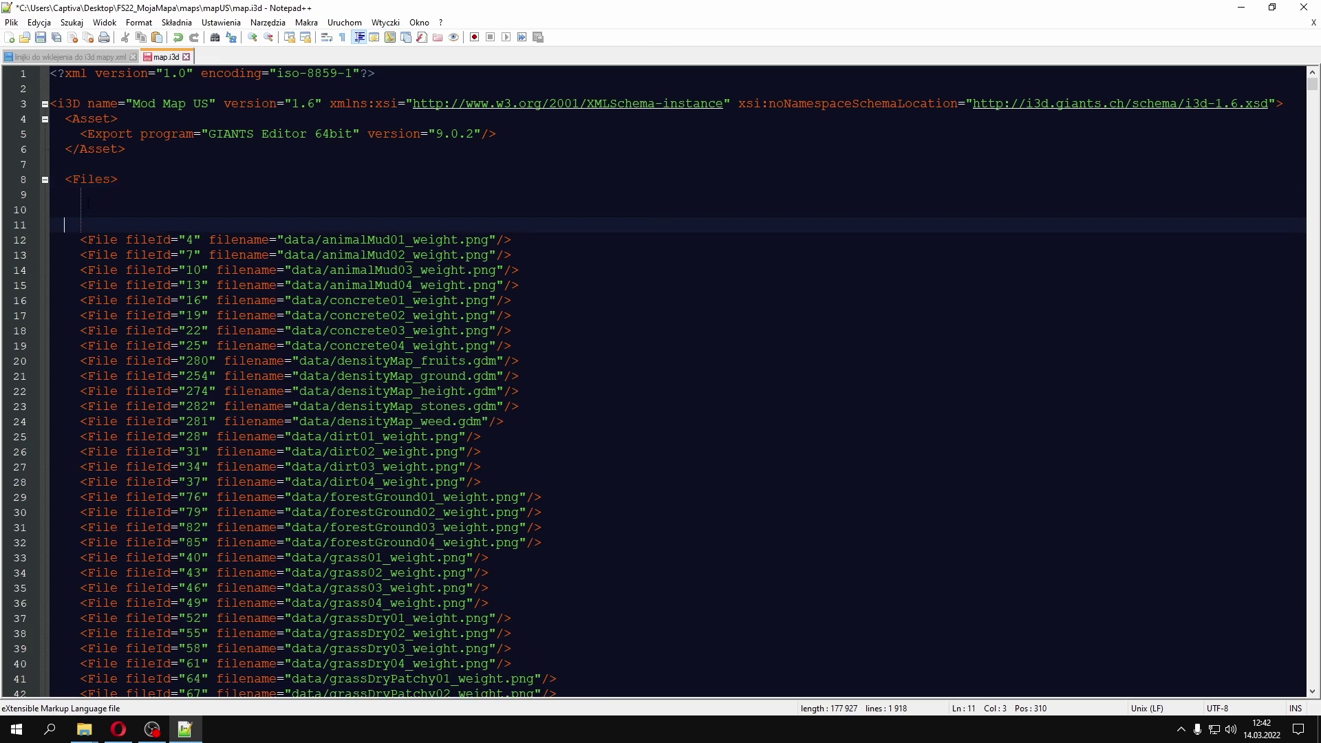
click(85, 205)
right_click(75, 209)
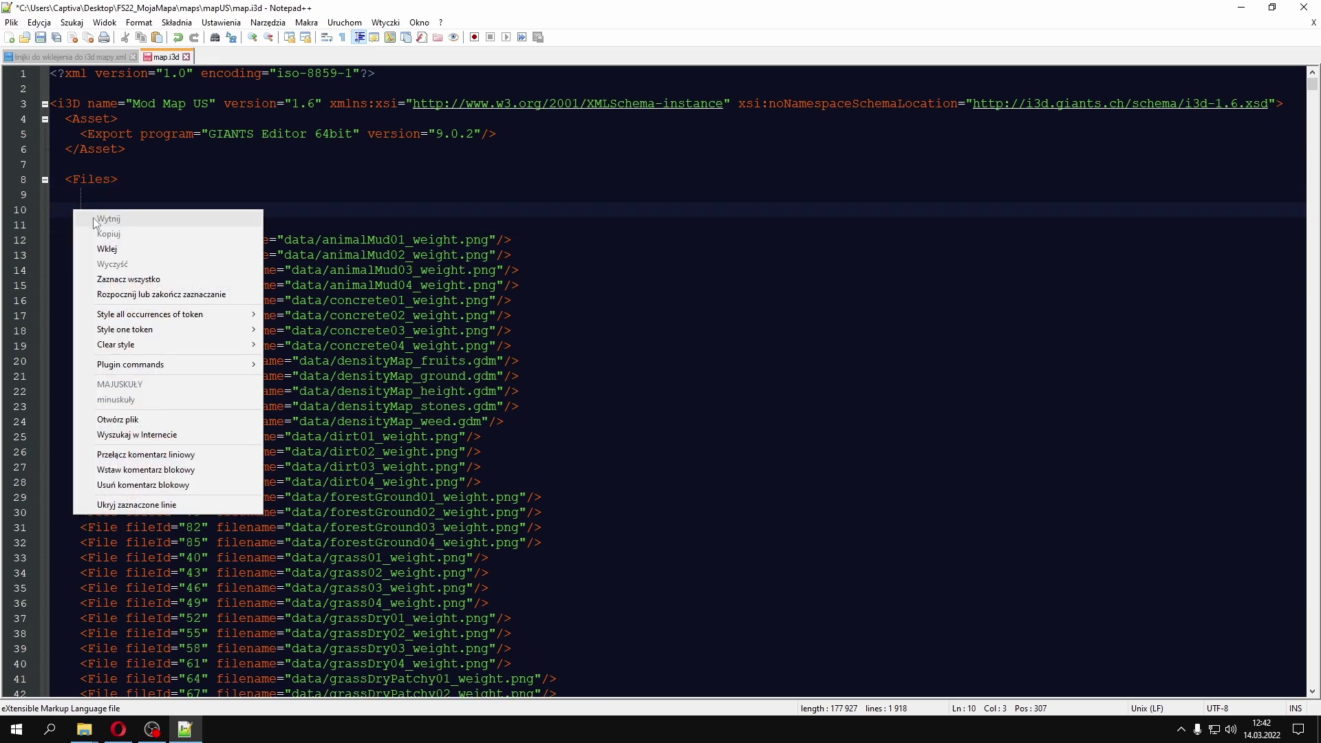
click(110, 249)
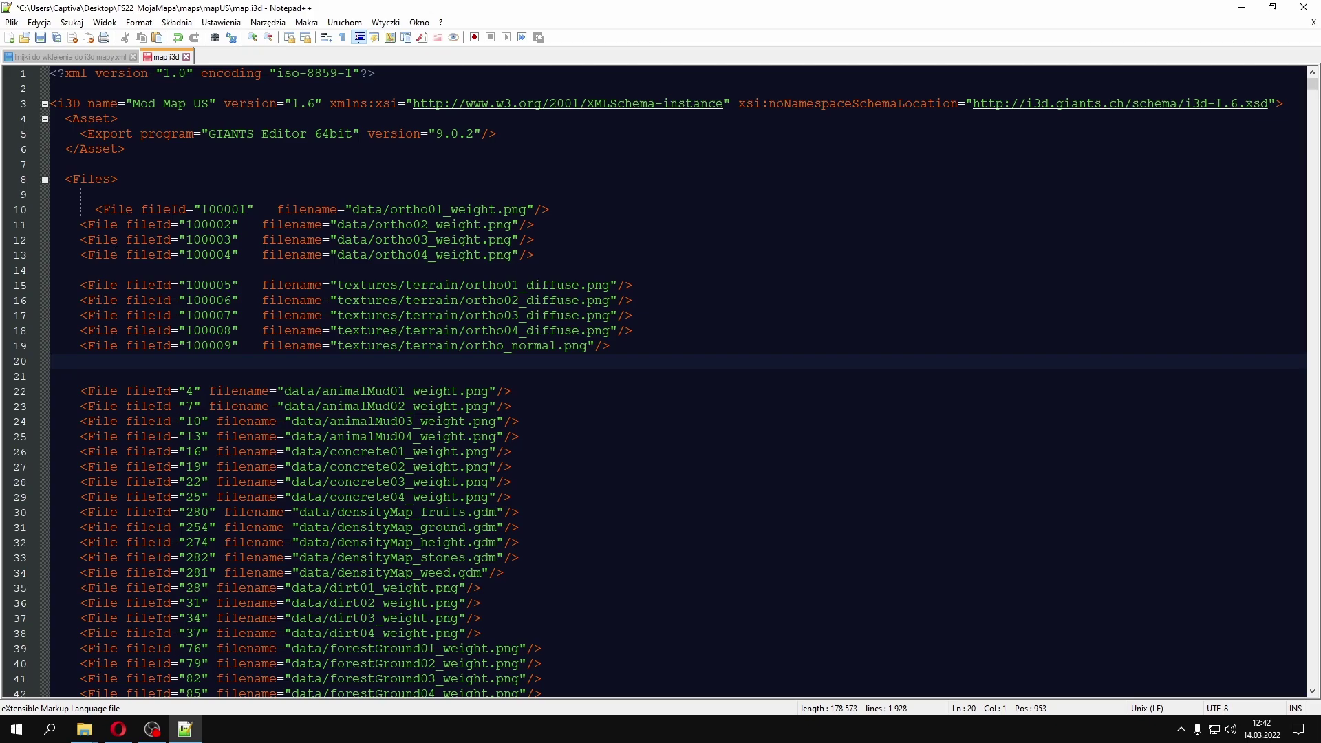
click(95, 209)
key(BackSpace)
key(BackSpace)
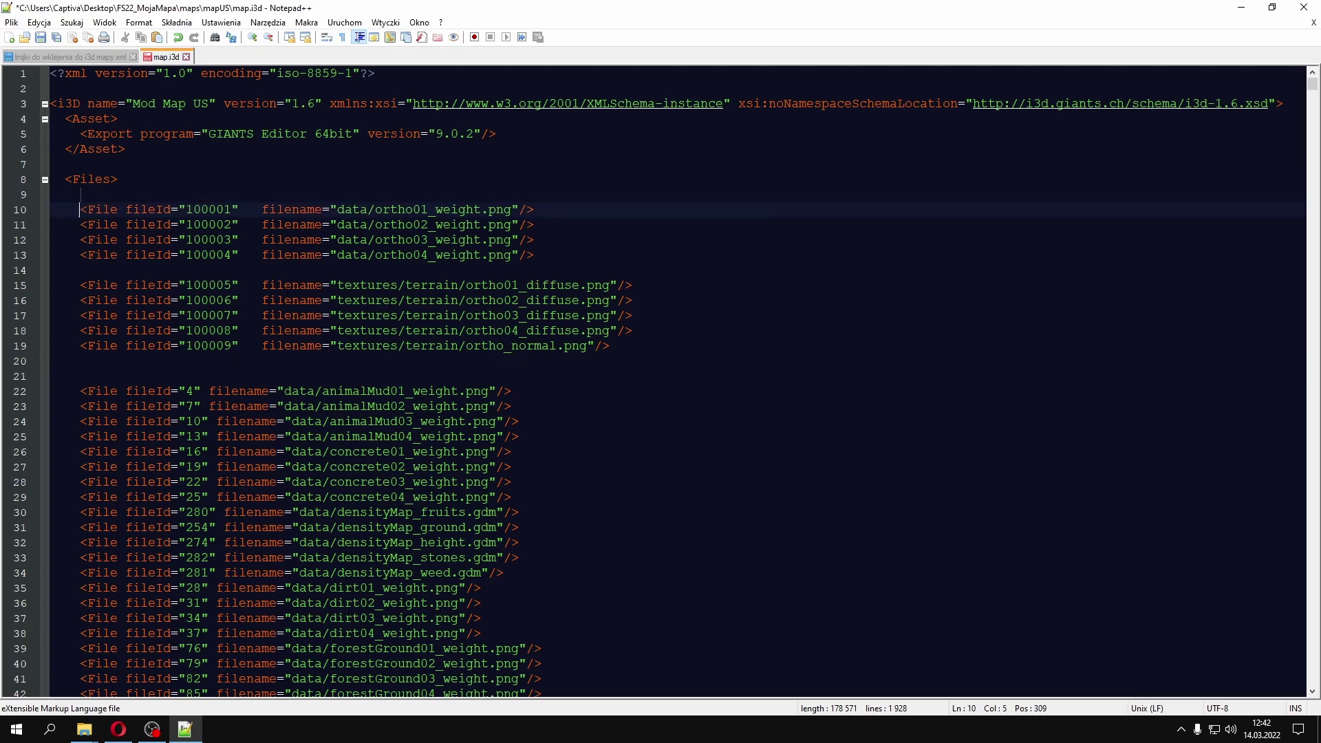
Copy the four Layer lines ortho01 to ortho04 from "linijki do wklejenia do i3d mapy.xml"
click(60, 58)
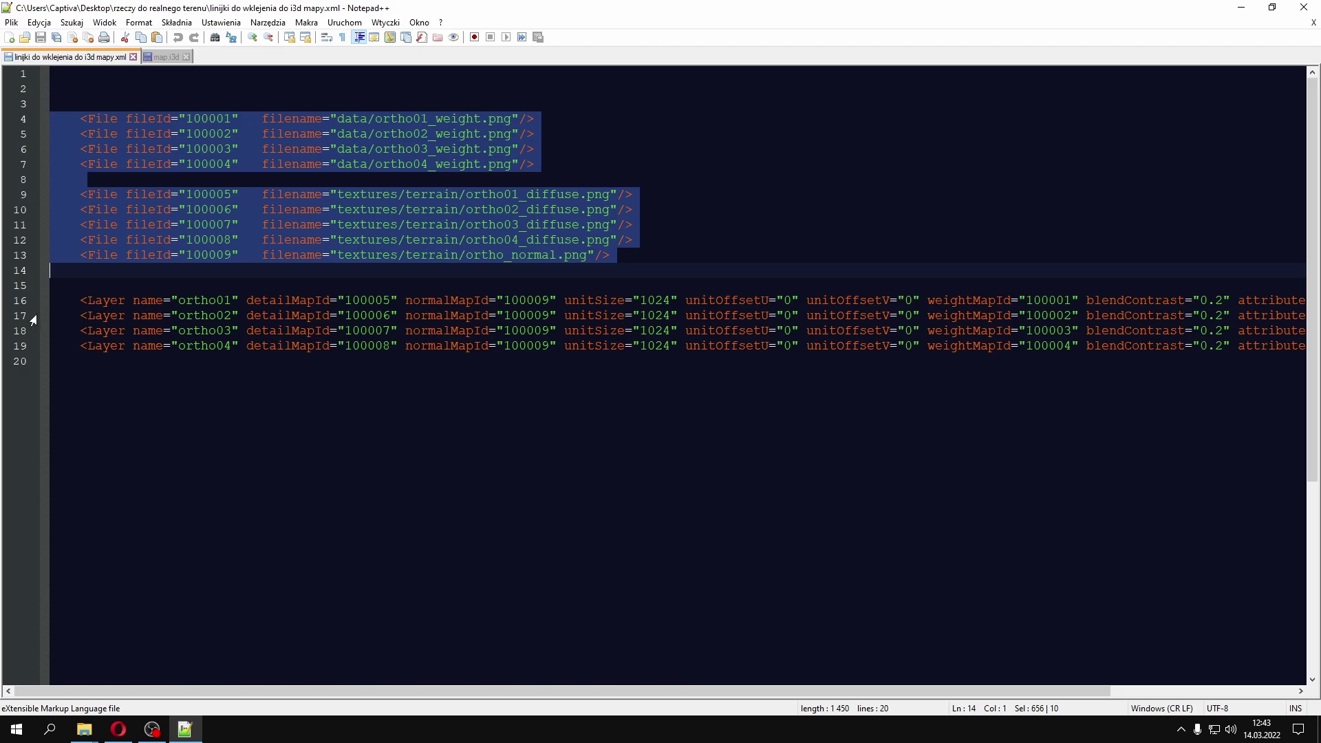
drag(9, 300, 10, 346)
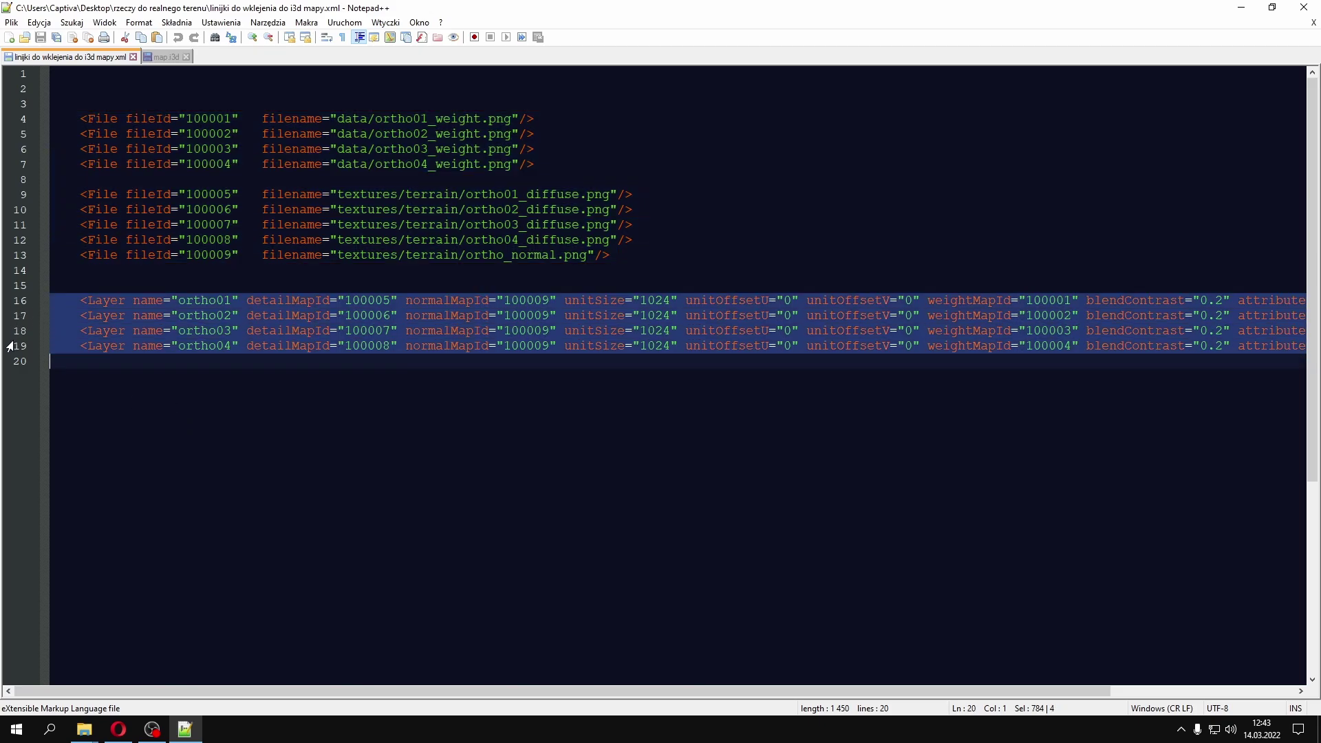
right_click(276, 321)
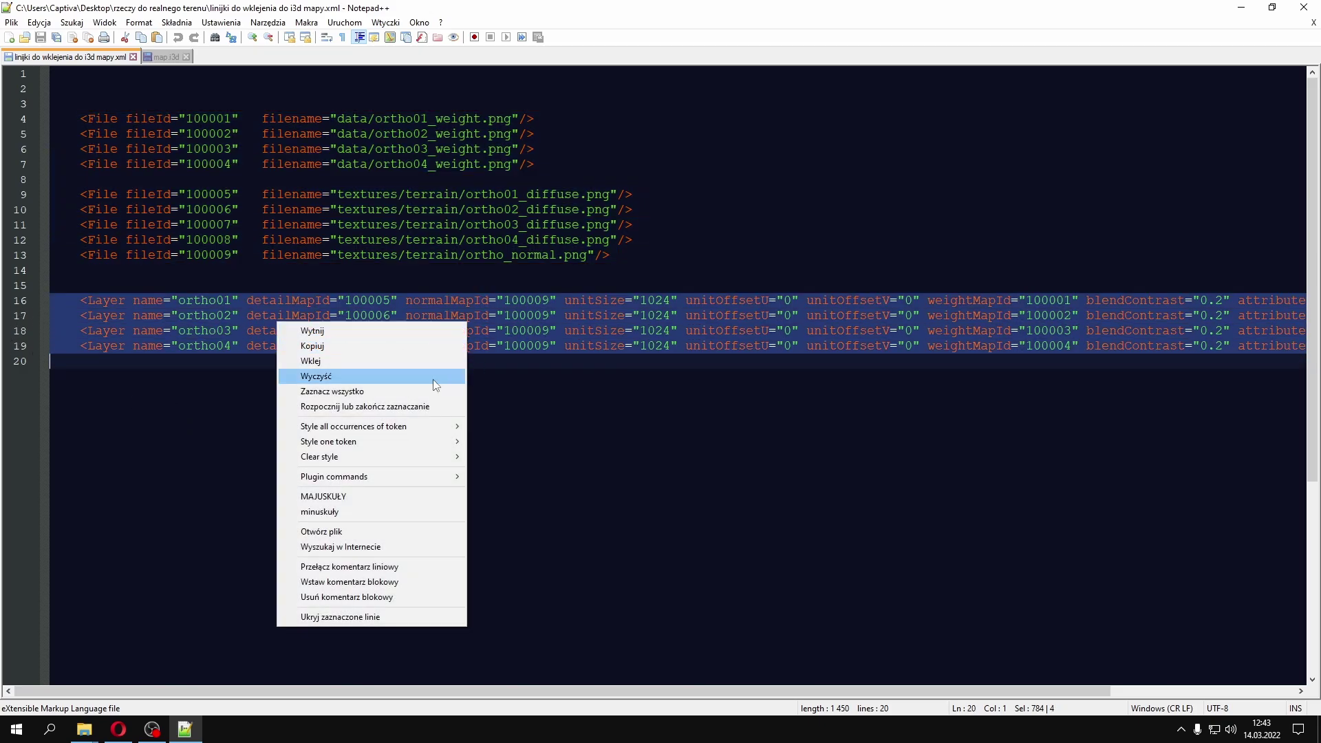
click(310, 347)
Search map.i3d for "Farmland" and go up from the match to the start of the terrain Layer entries
click(170, 58)
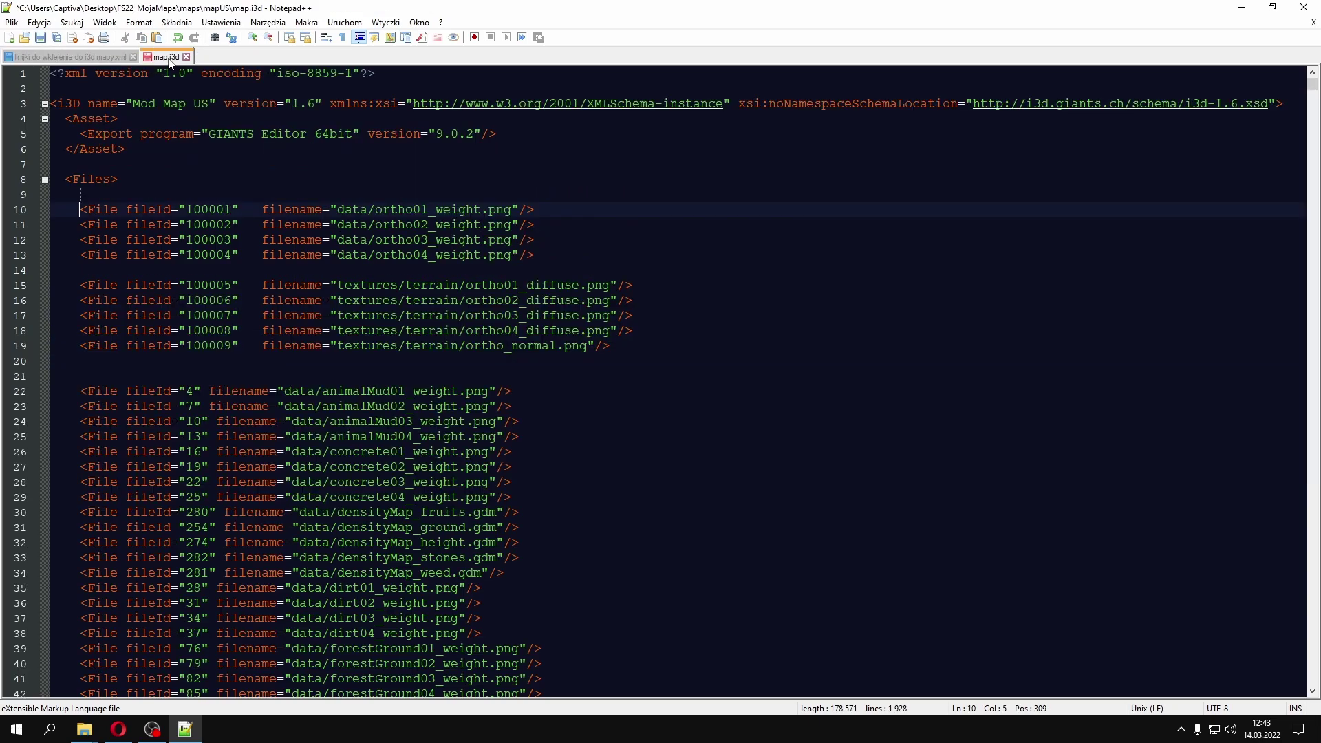
click(71, 22)
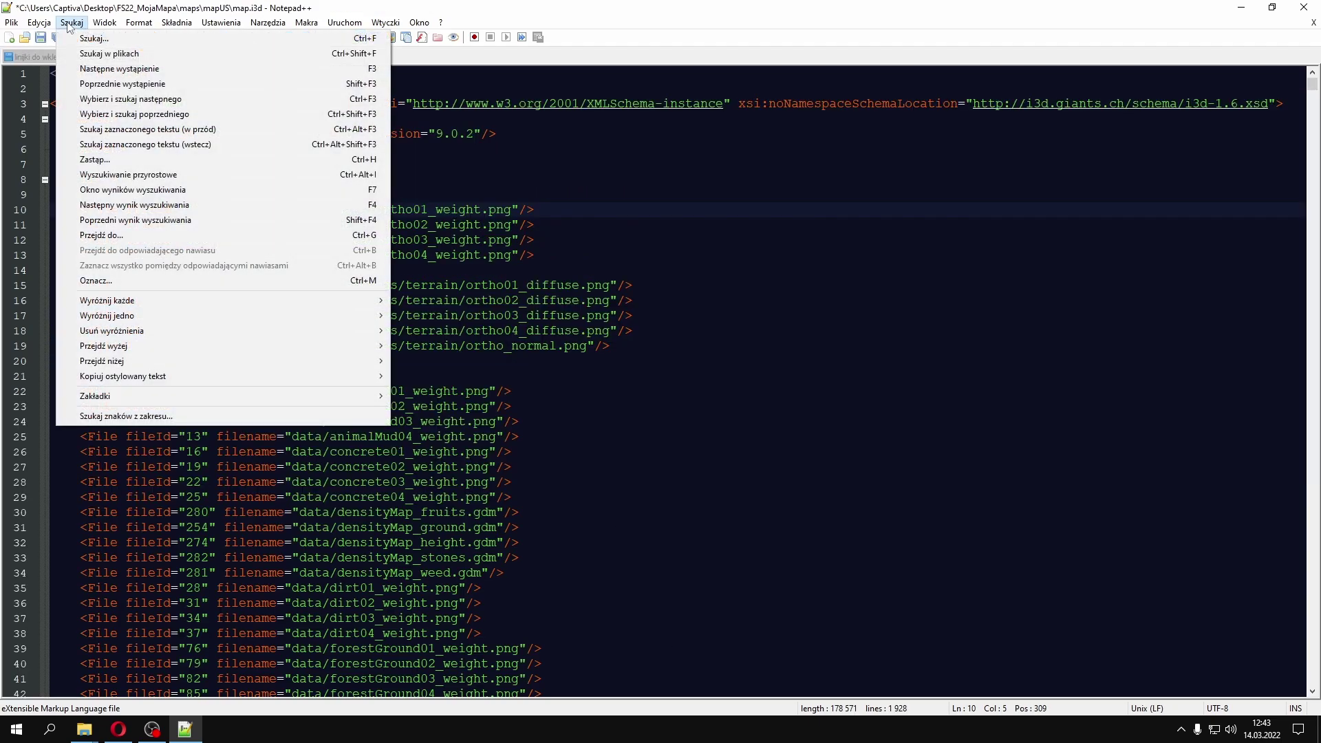
click(90, 41)
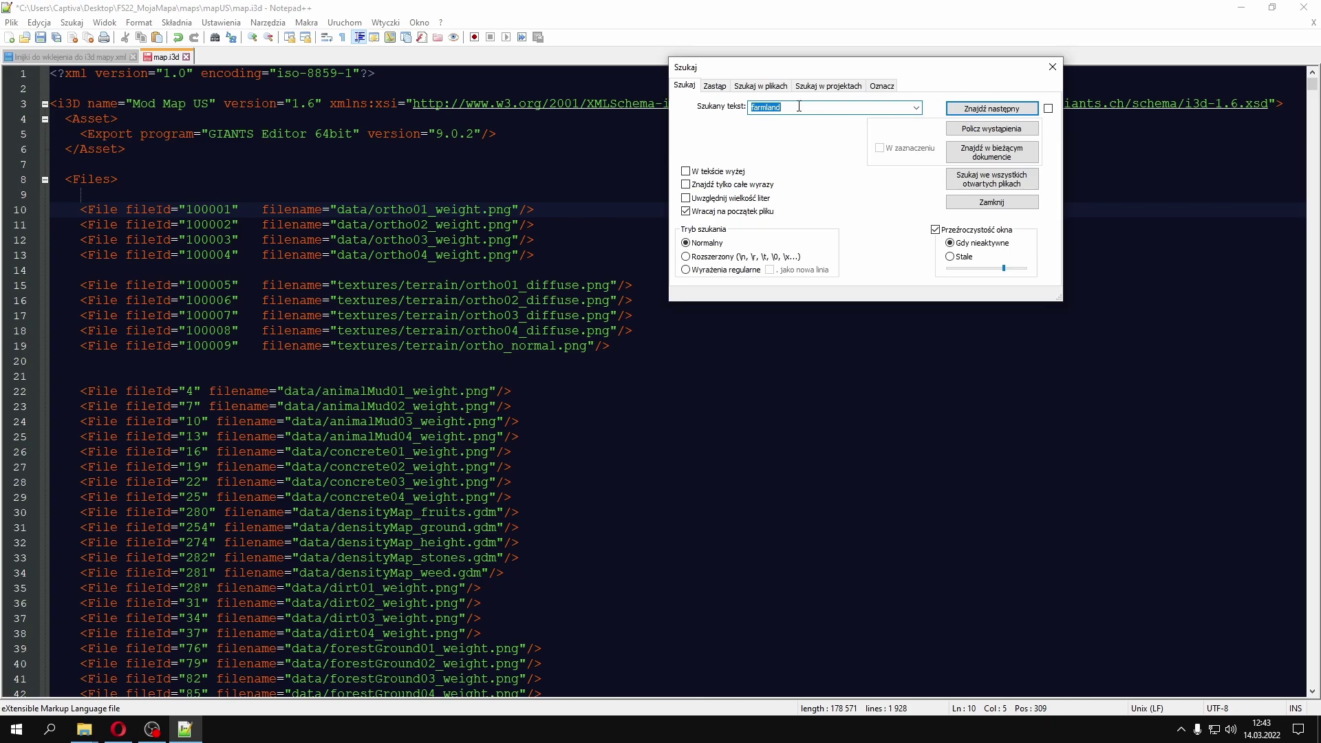
text(f)
key(Return)
key(Return)
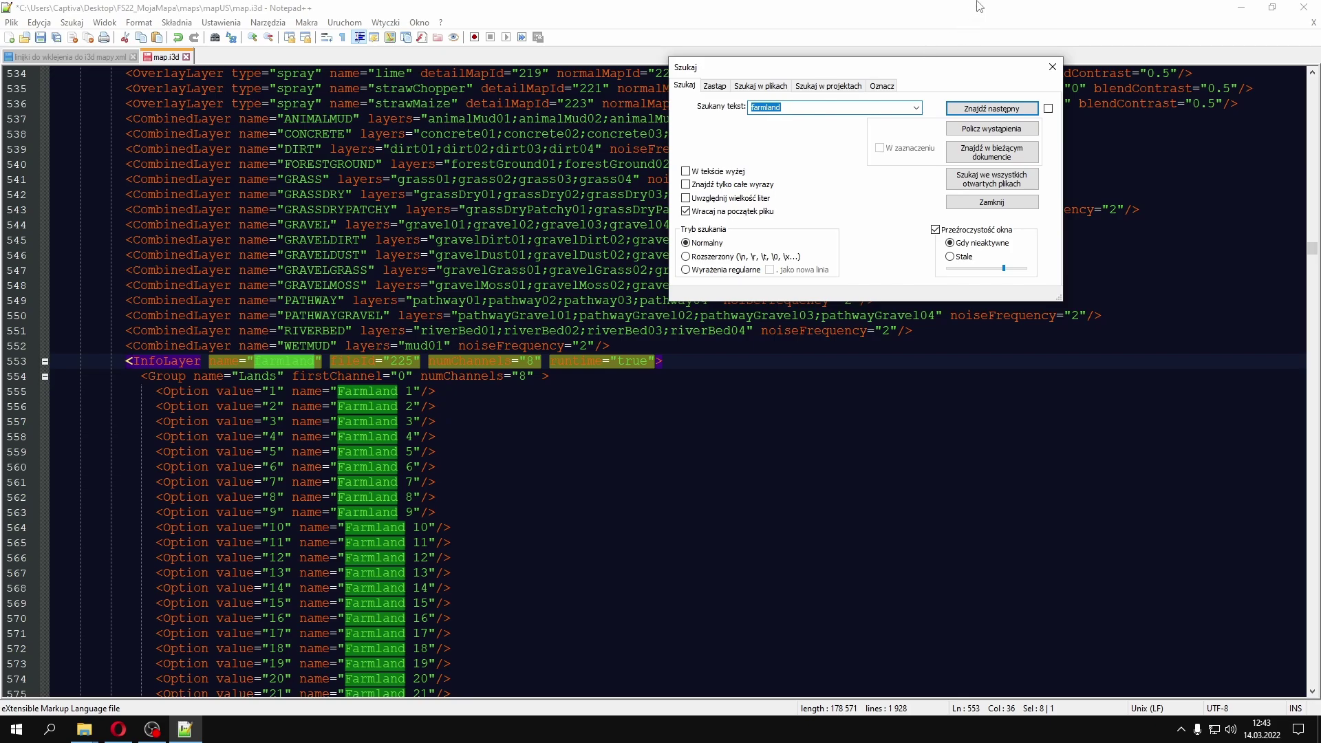
click(1052, 67)
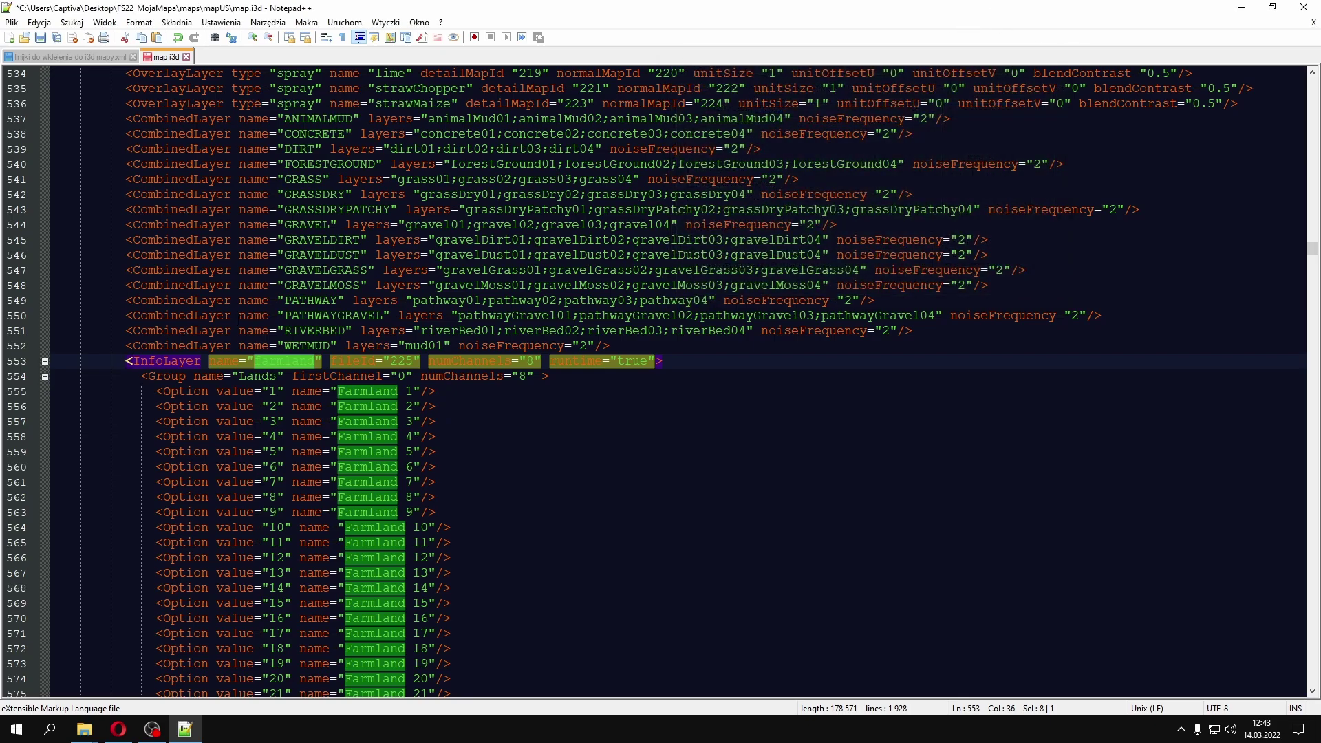
scroll(661, 383, up, 12)
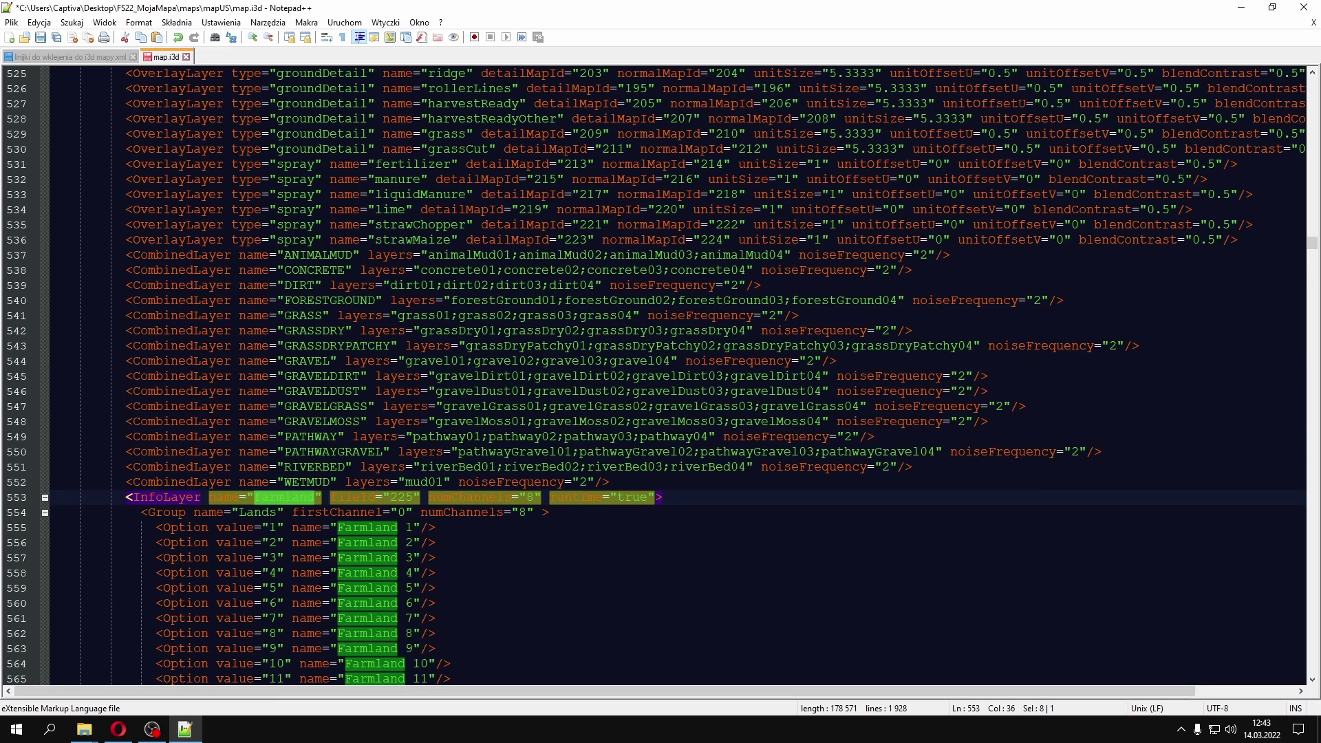
scroll(274, 373, up, 20)
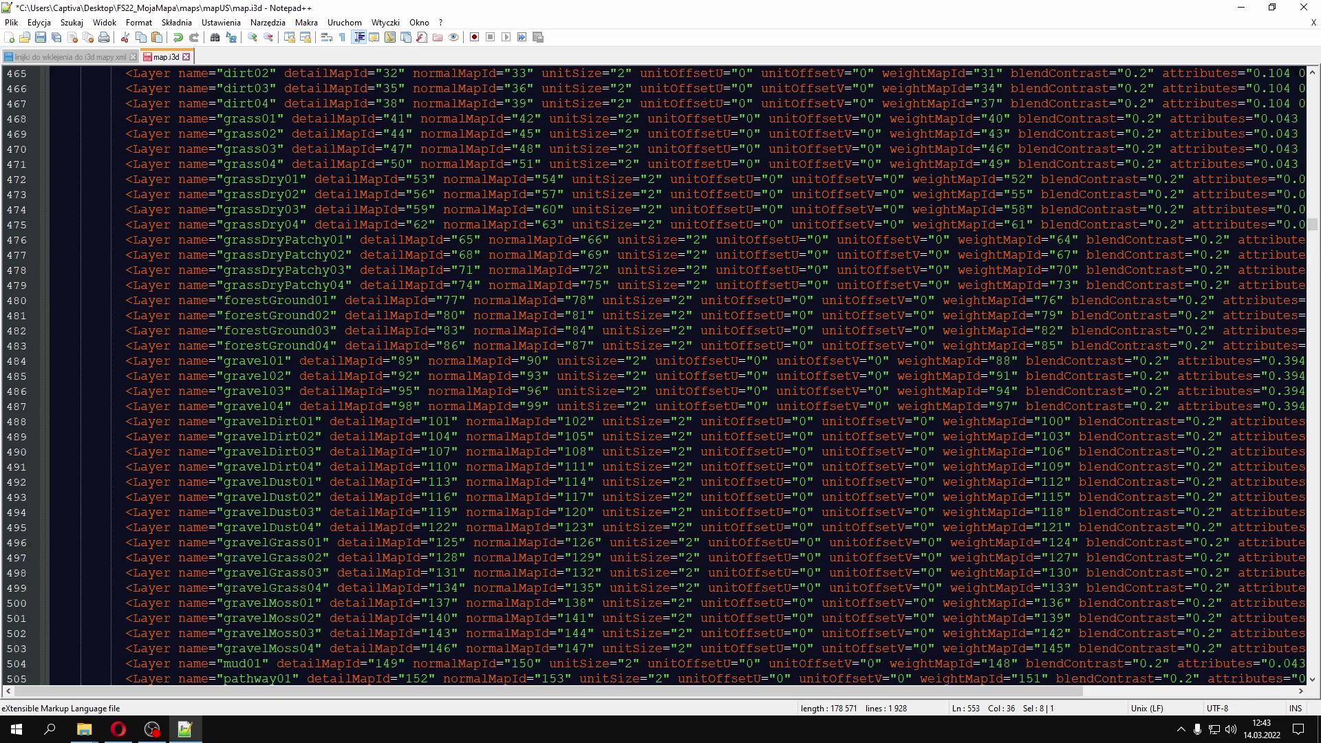
Insert blank lines below </LayerAttributes> in map.i3d and paste the copied ortho01 to ortho04 Layer lines there
click(274, 376)
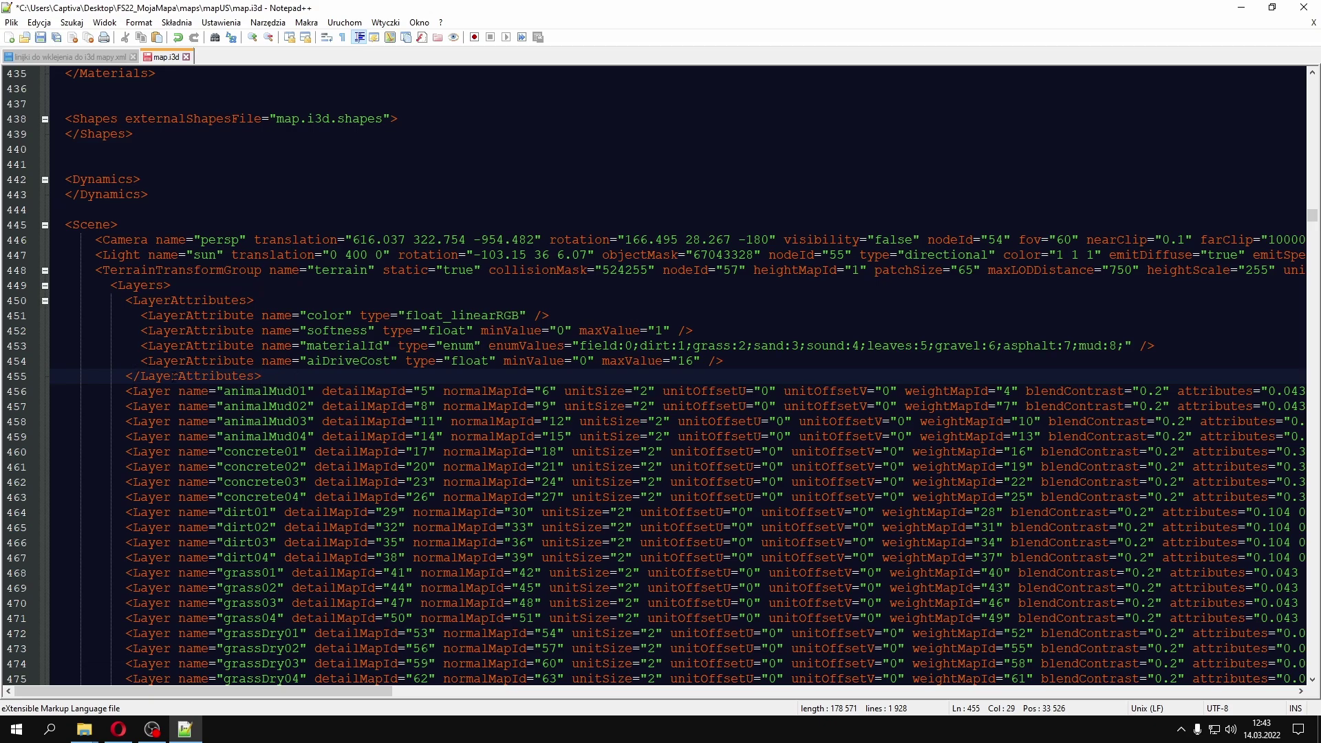
key(Return)
key(Return)
key(Return)
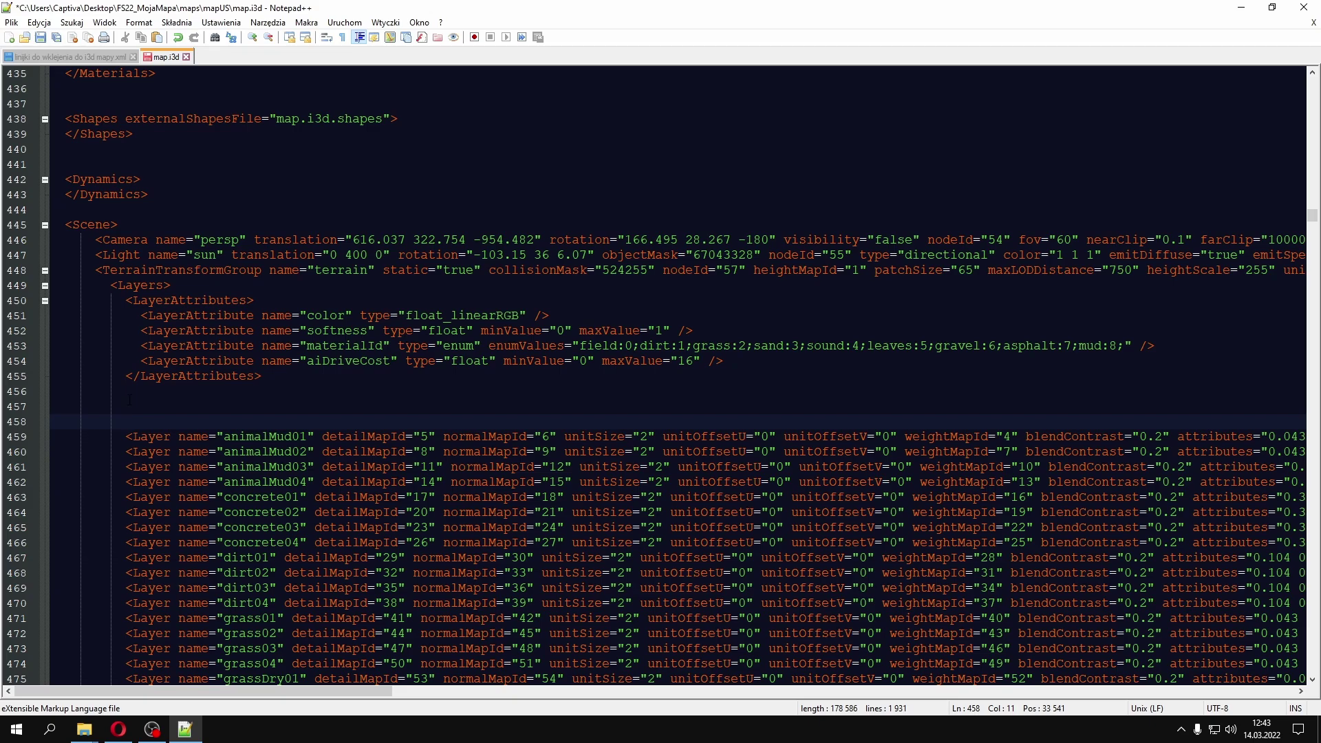
key(Up)
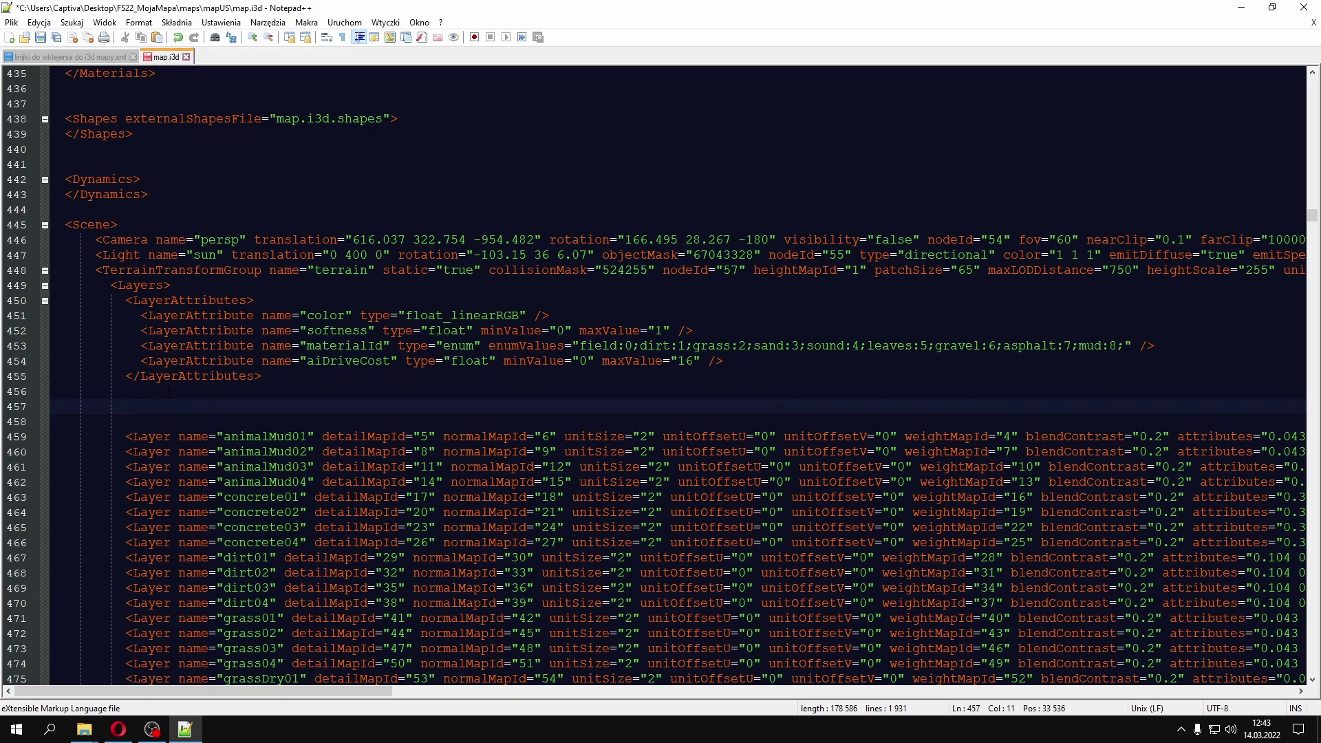
right_click(125, 406)
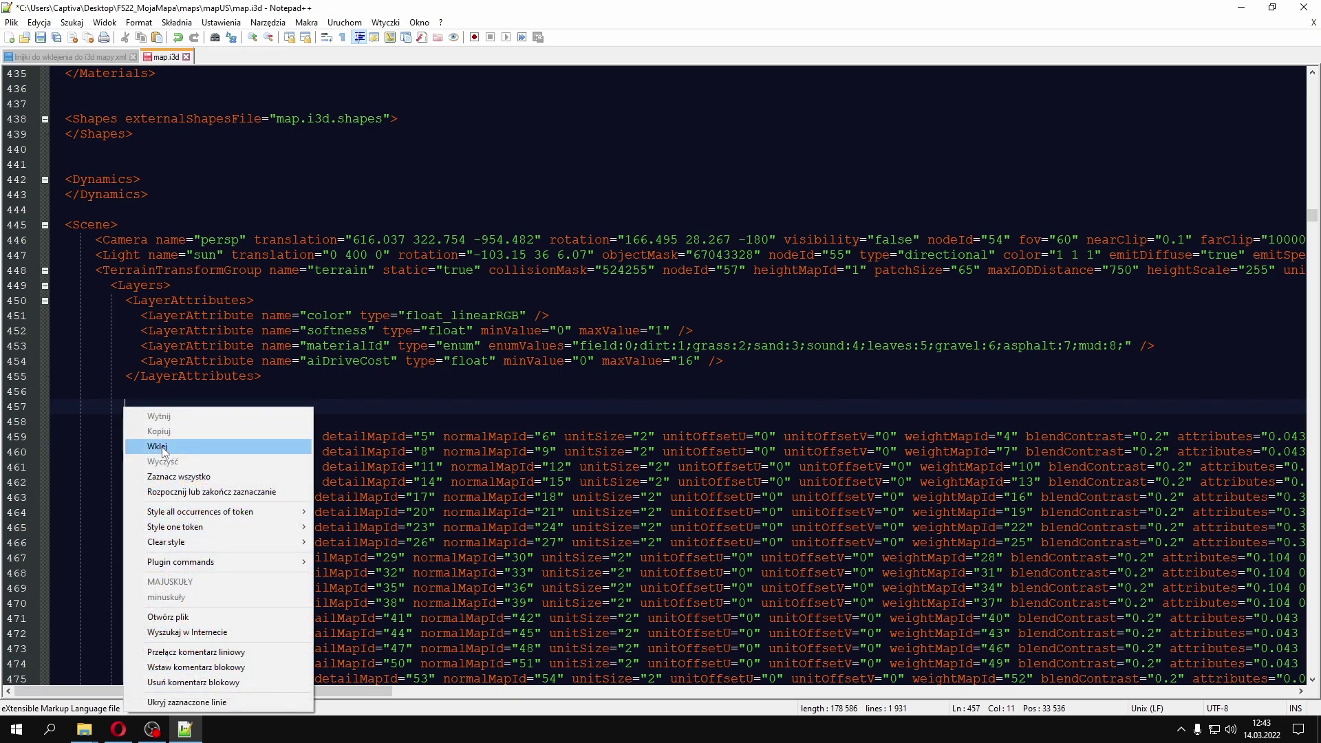
click(165, 453)
Align the indentation of the ortho01 to ortho04 Layer lines with the other Layer entries, keeping one blank line above them
click(156, 406)
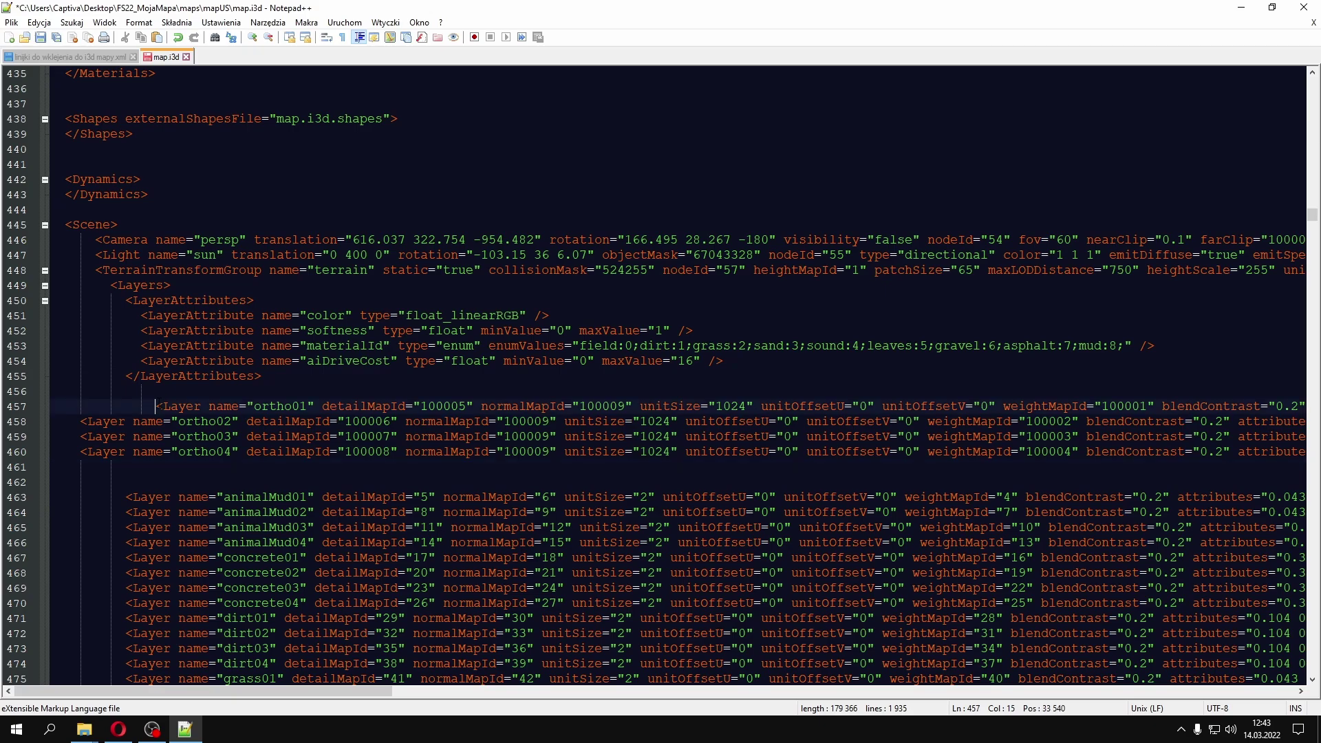
key(BackSpace)
key(BackSpace)
key(BackSpace)
key(BackSpace)
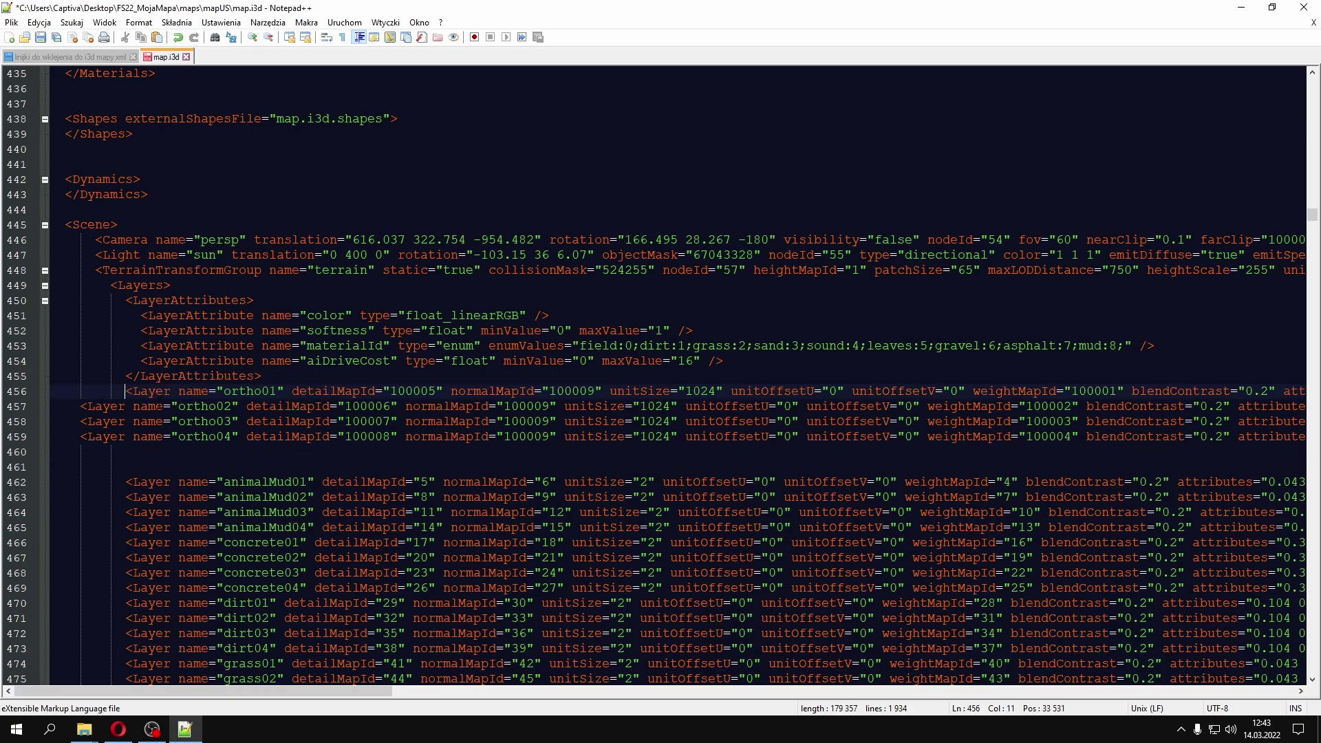
key(BackSpace)
key(BackSpace)
key(BackSpace)
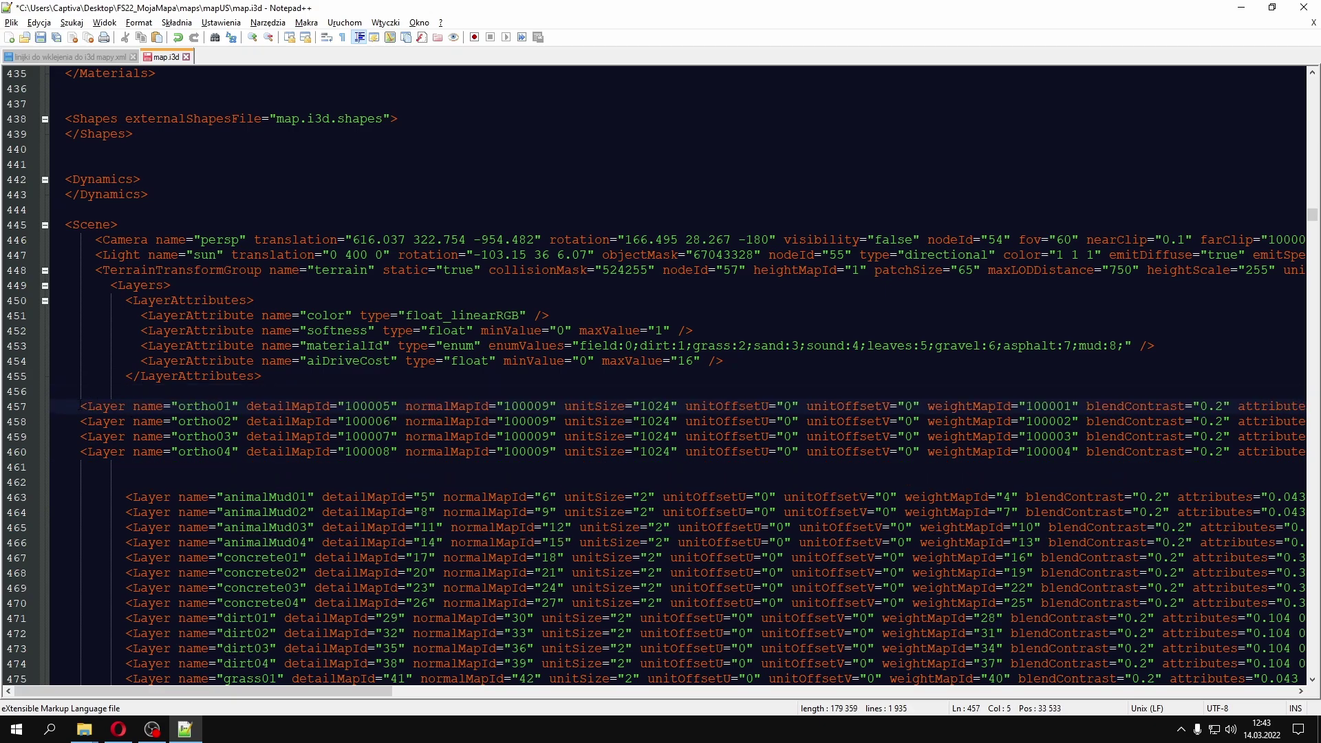
key(alt)
key(Escape)
key(alt+shift+Down)
key(alt+shift+Down)
key(alt+shift+Down)
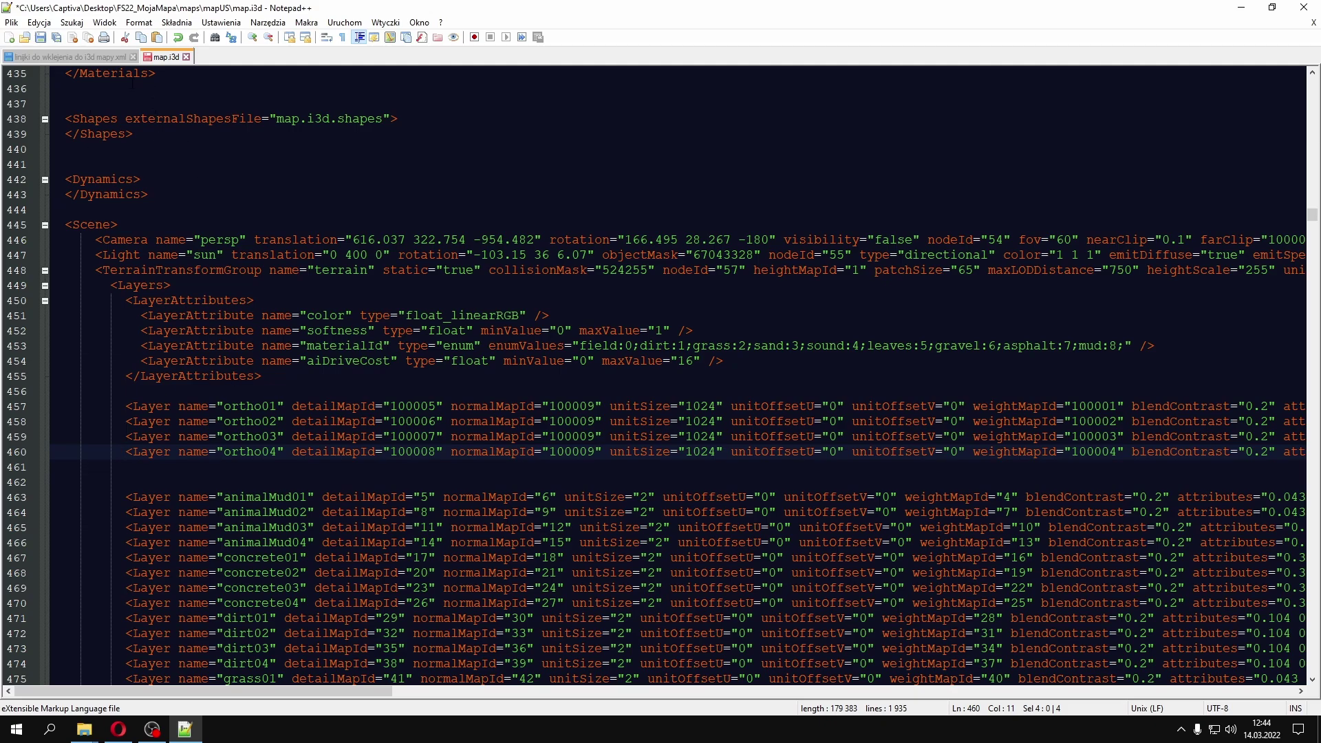
Switch to File Explorer and copy the name terrainShader from terrainShader.xml in the FS22_MojaMapa maps/shaders folder
drag(1313, 214, 1313, 81)
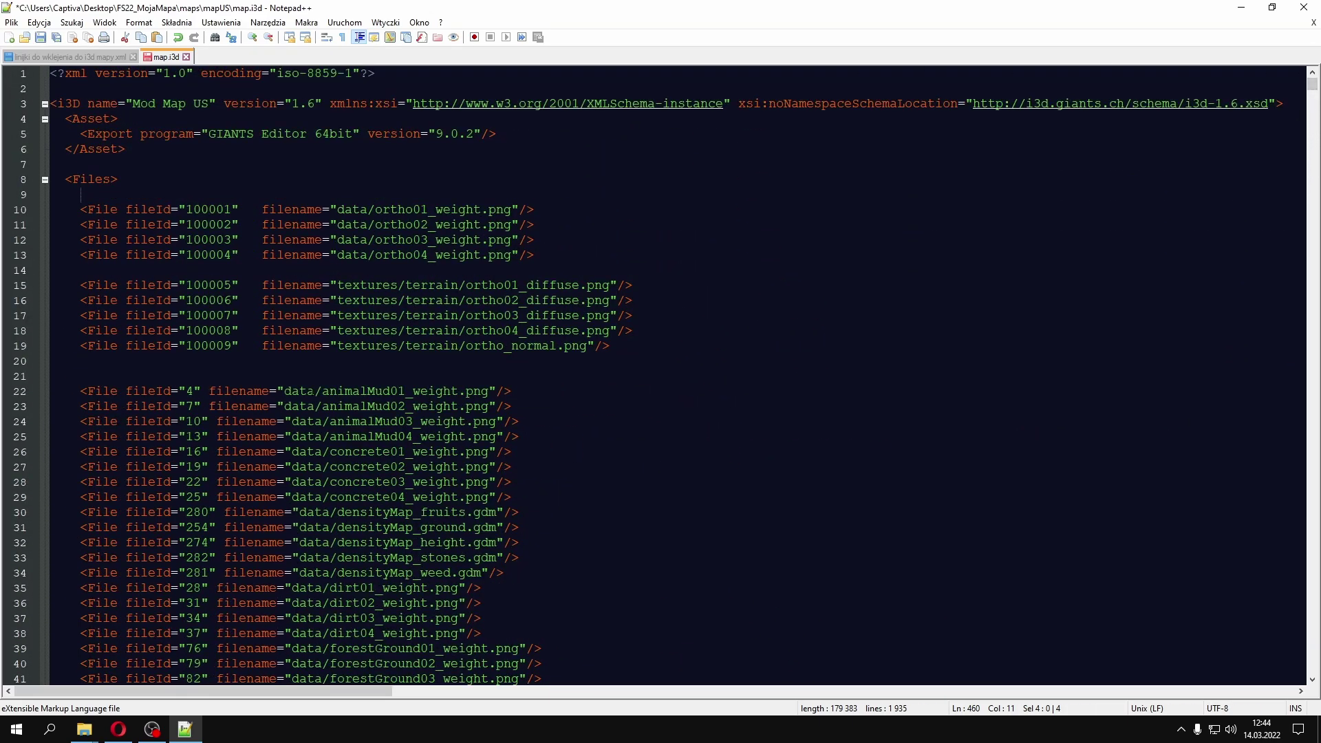
click(84, 730)
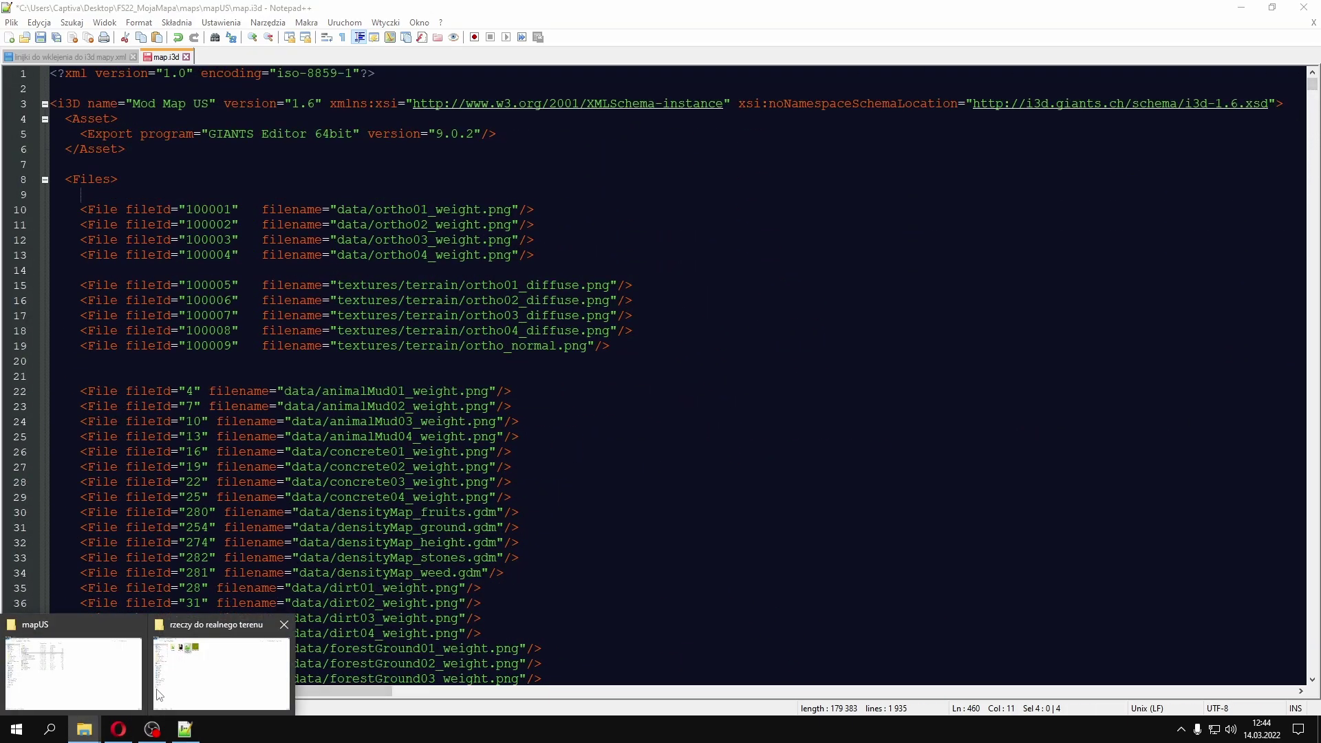
click(113, 689)
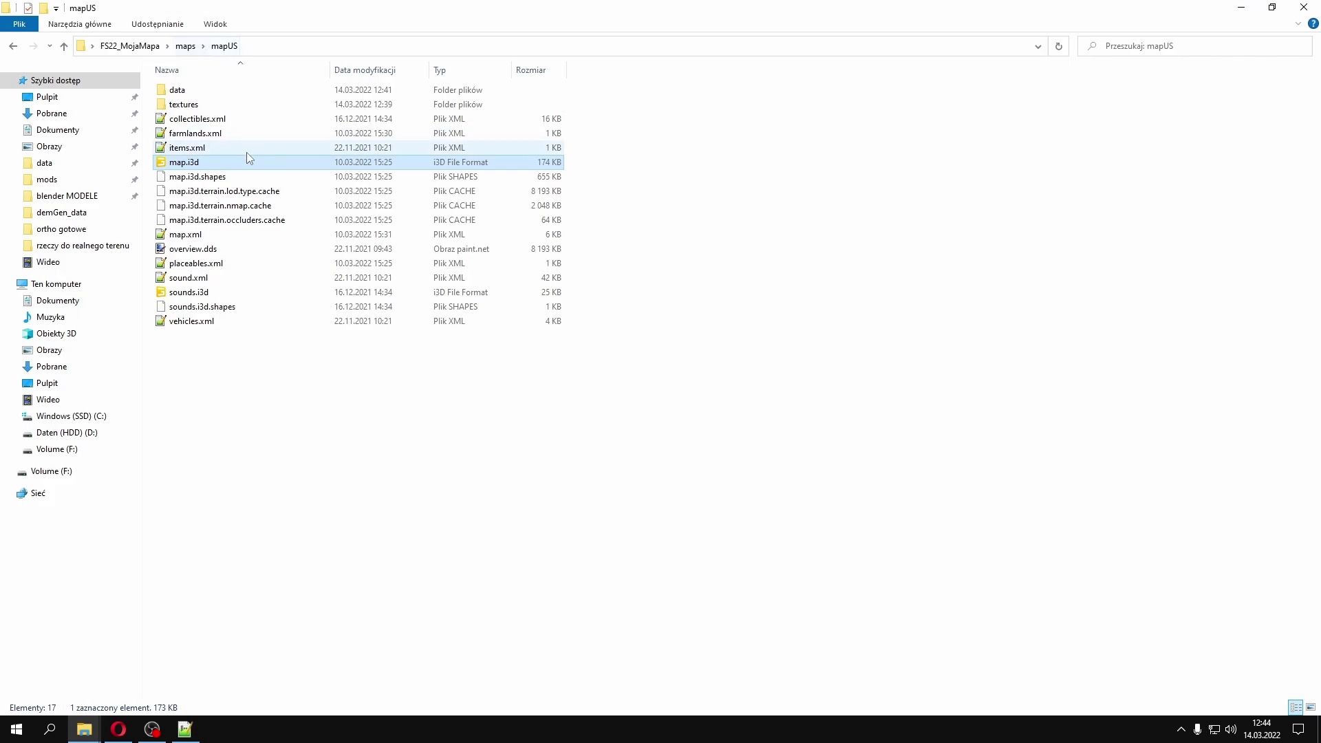
key(BackSpace)
double_click(184, 107)
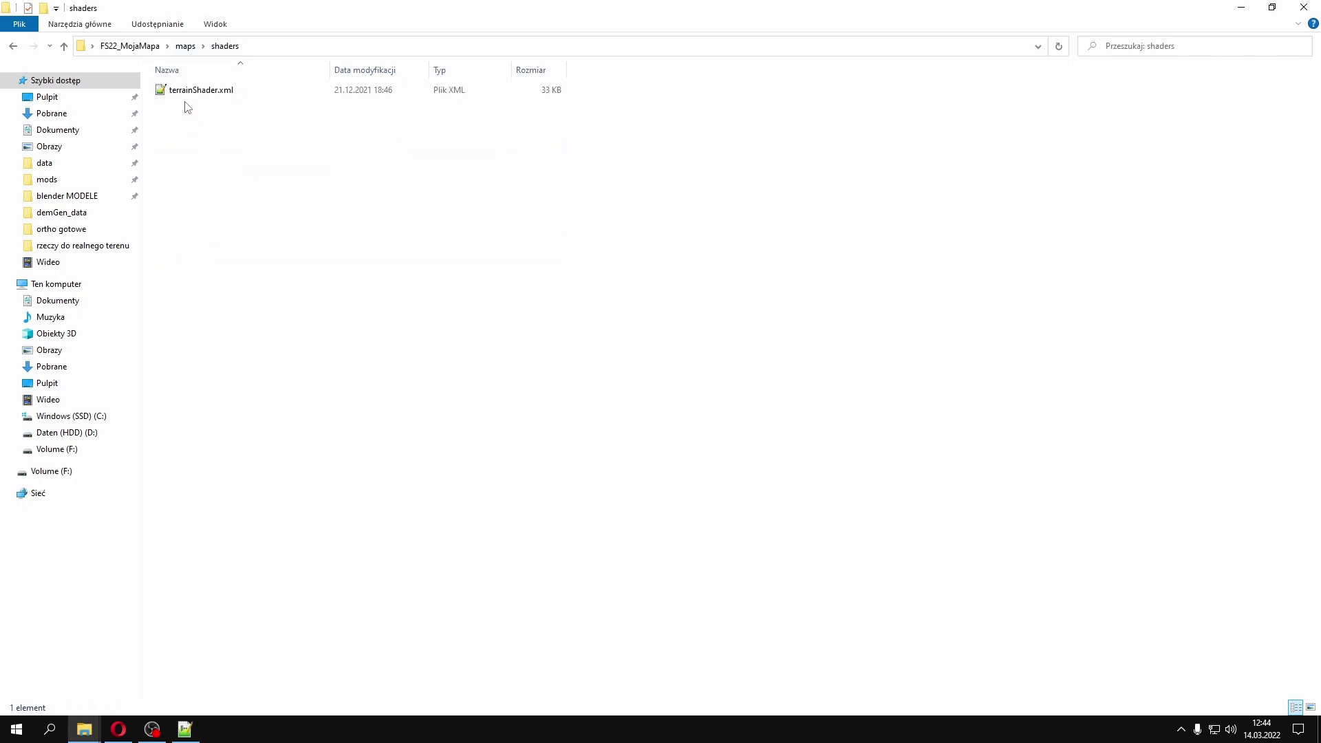
click(191, 97)
right_click(190, 96)
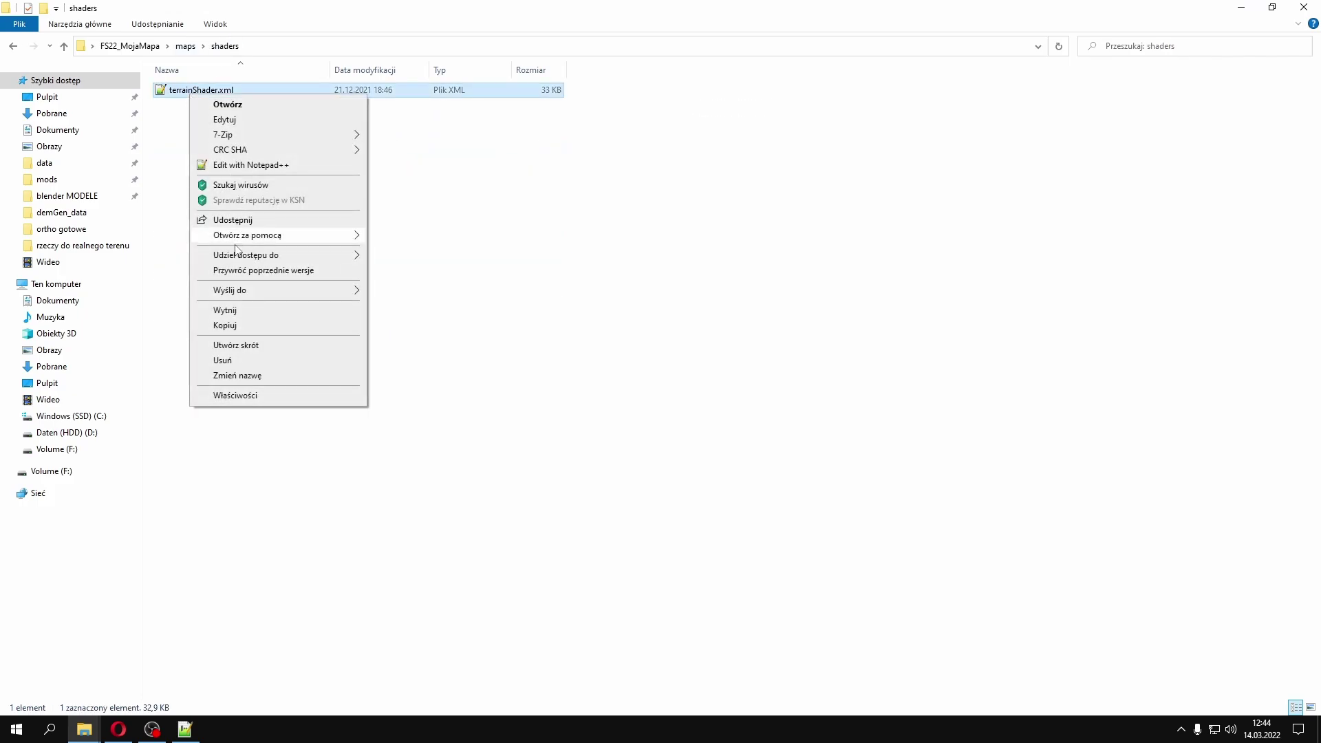
click(235, 376)
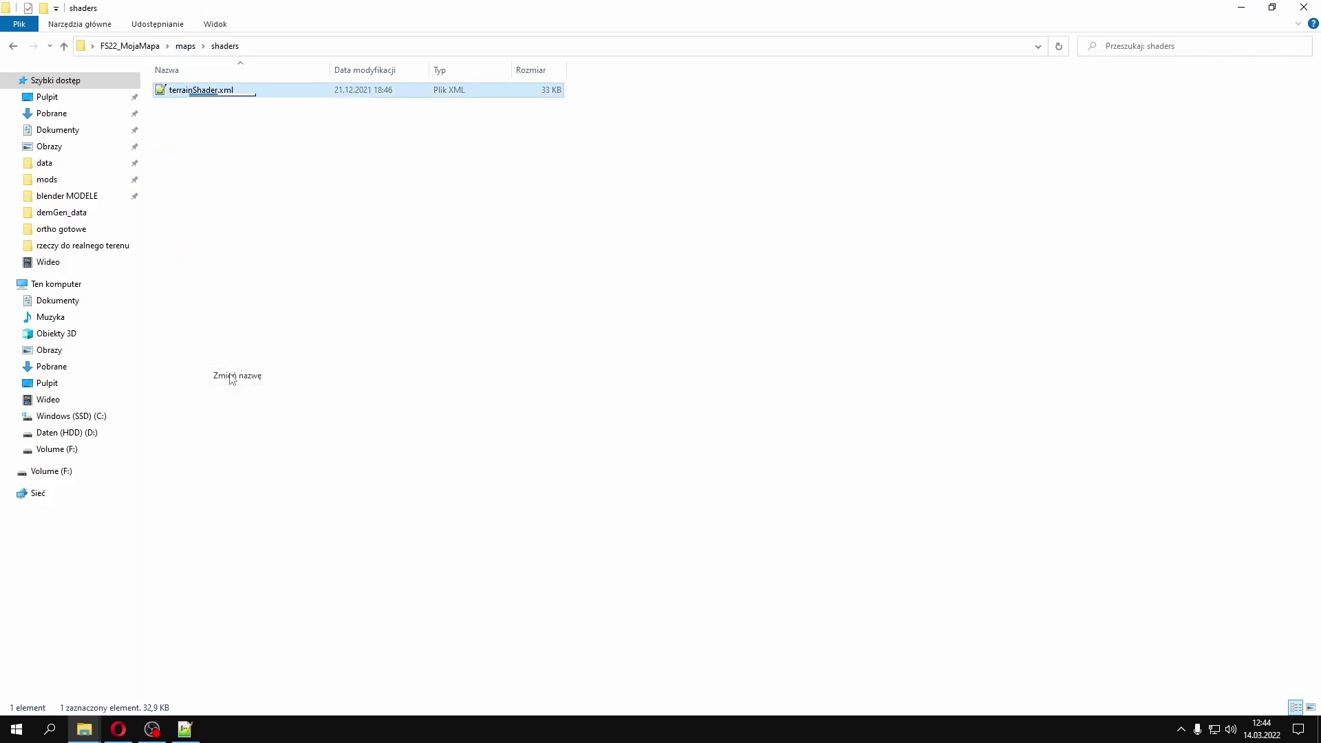
right_click(191, 89)
click(225, 137)
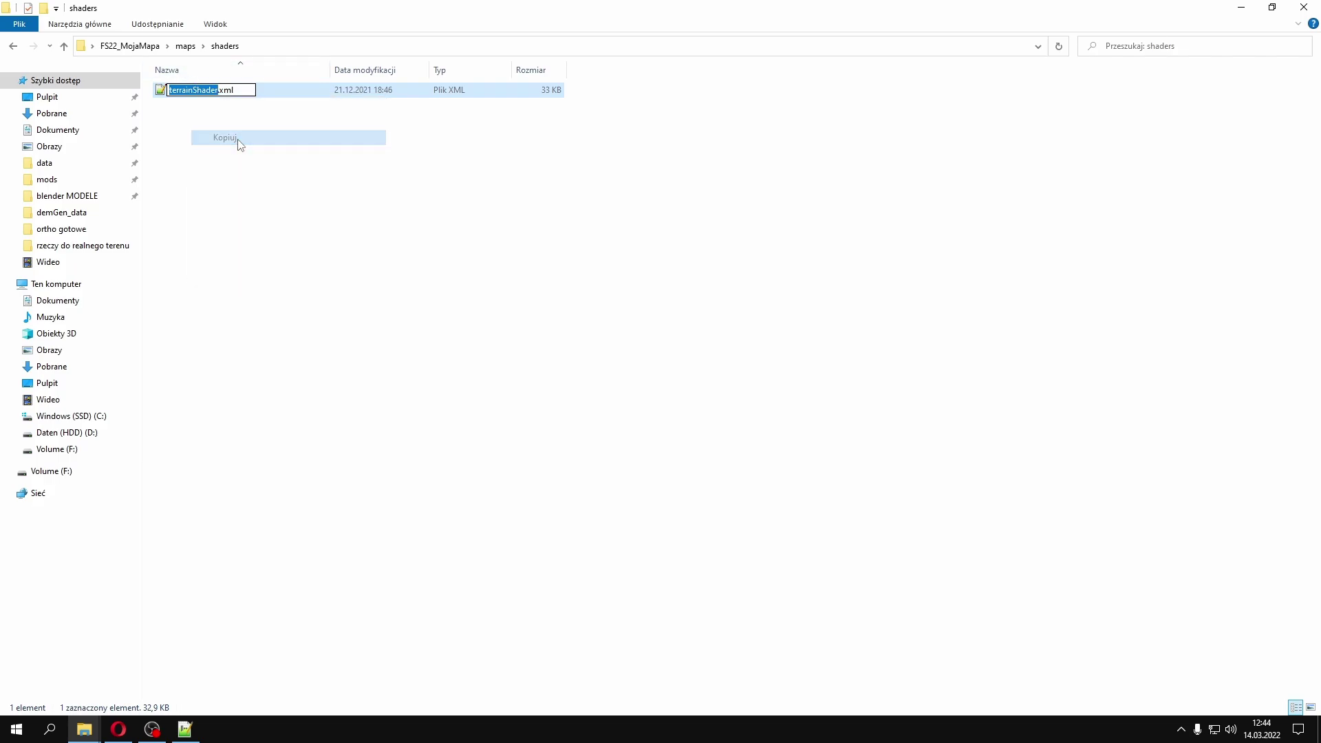
Switch back to map.i3d in Notepad++, start a text search, and replace the search text with the copied terrainShader name
click(185, 730)
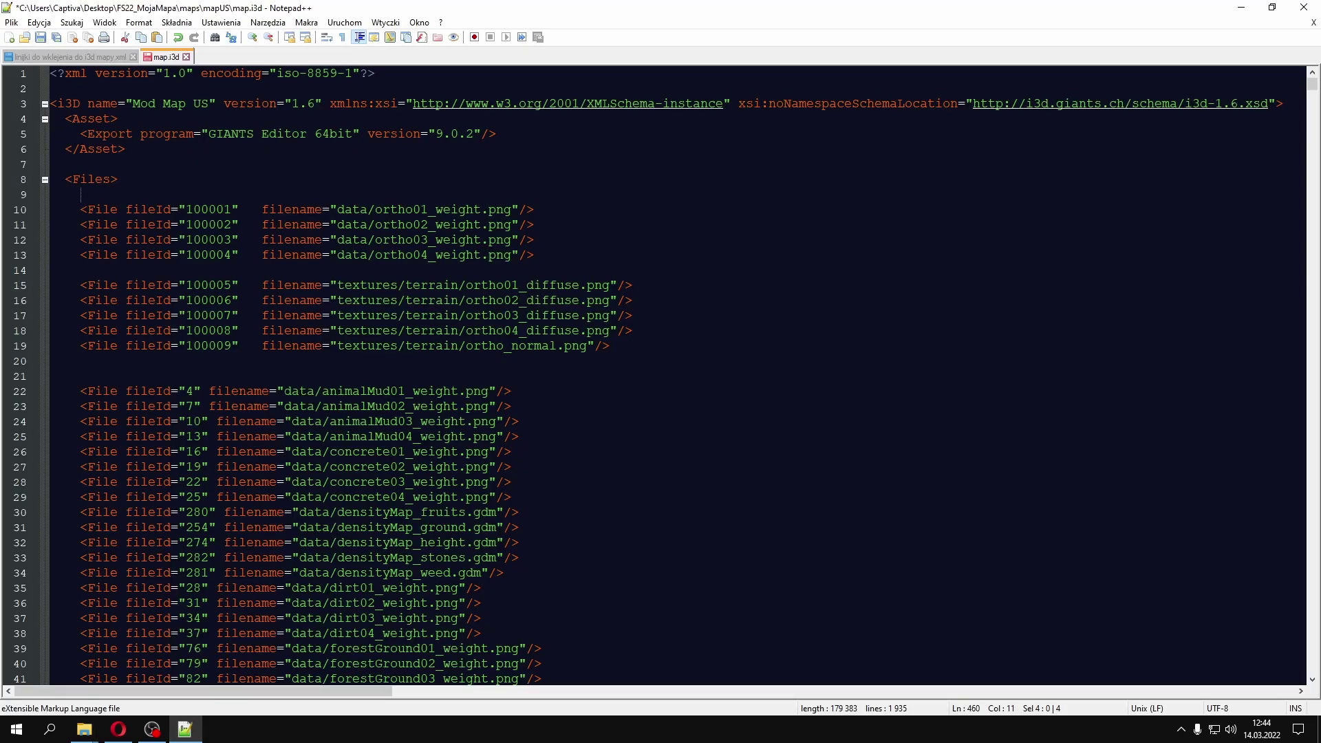
click(72, 22)
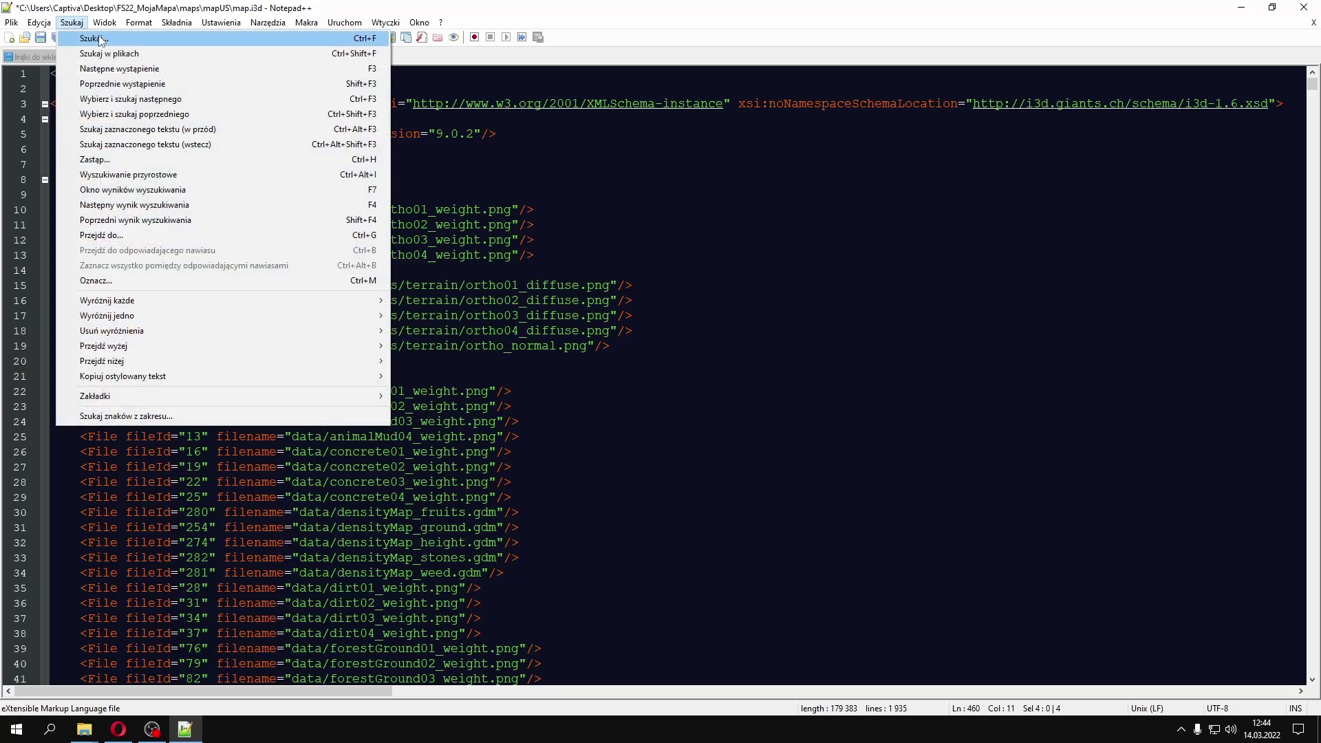
click(97, 40)
key(ctrl+v)
drag(909, 108, 799, 110)
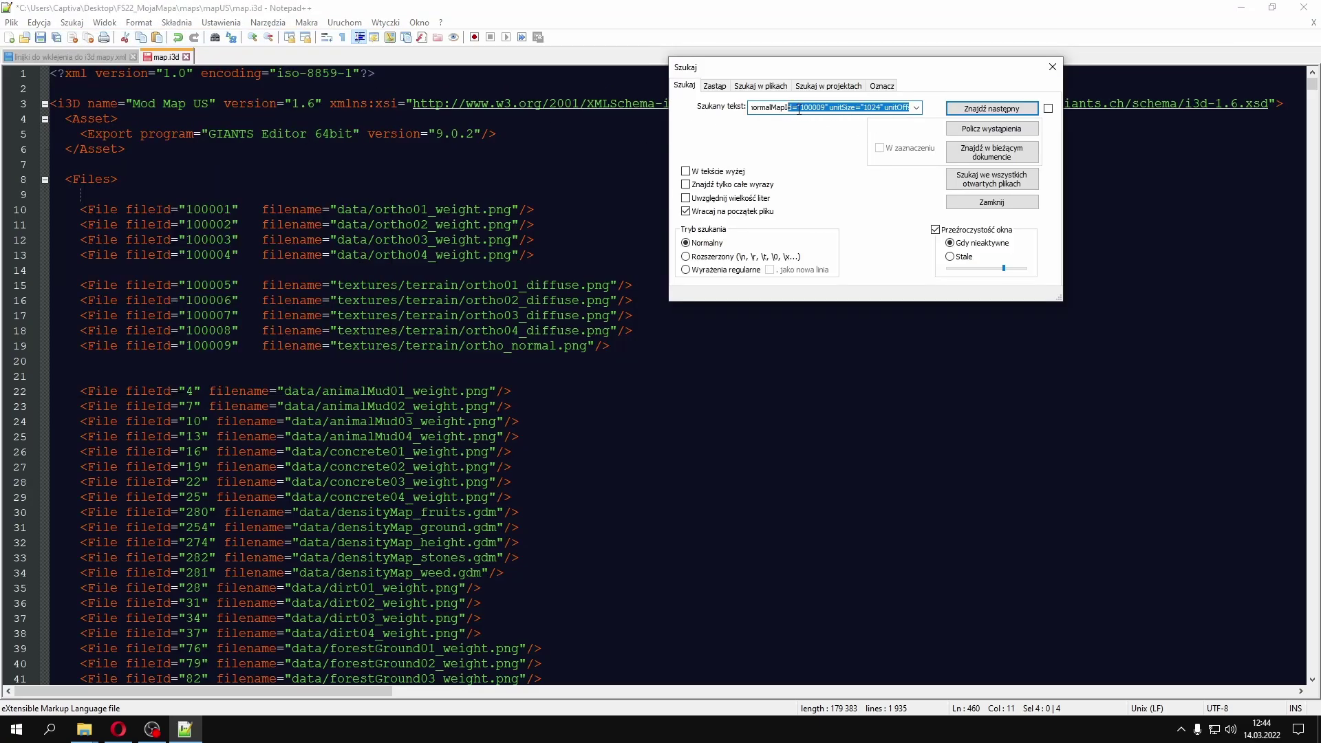
key(BackSpace)
key(BackSpace)
key(BackSpace)
key(BackSpace)
key(BackSpace)
key(BackSpace)
key(BackSpace)
key(BackSpace)
key(BackSpace)
key(BackSpace)
key(BackSpace)
key(BackSpace)
key(BackSpace)
key(BackSpace)
key(BackSpace)
key(BackSpace)
key(BackSpace)
key(BackSpace)
key(BackSpace)
key(BackSpace)
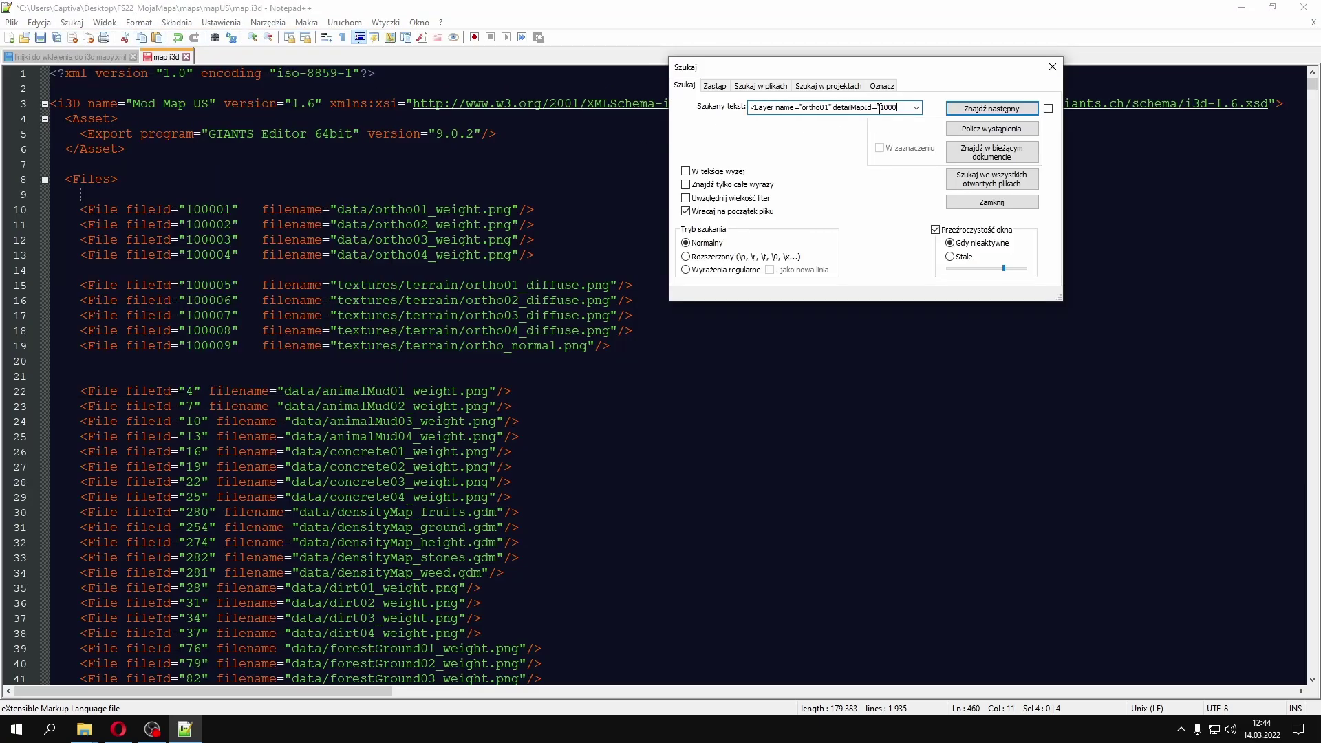
click(916, 108)
click(841, 166)
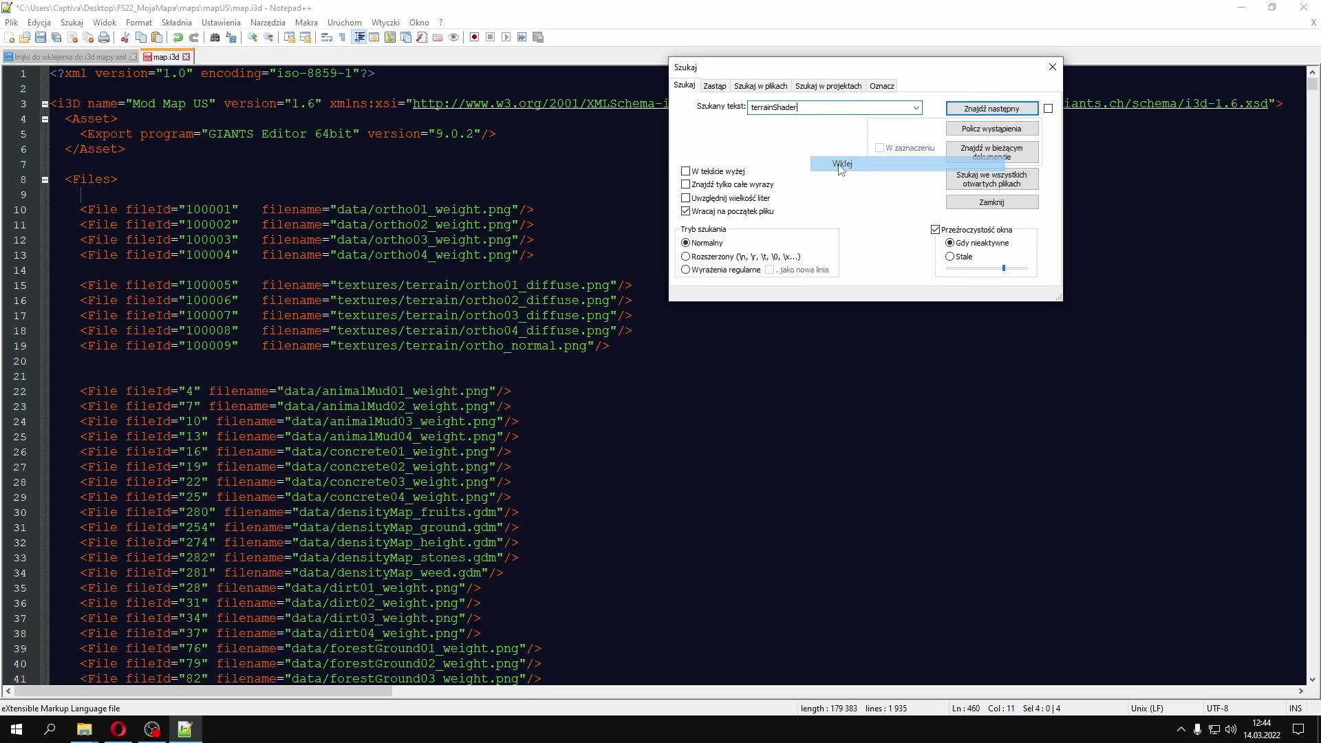
Try to find the next occurrence of terrainShader in map.i3d, clear the search text, and close the search
click(97, 166)
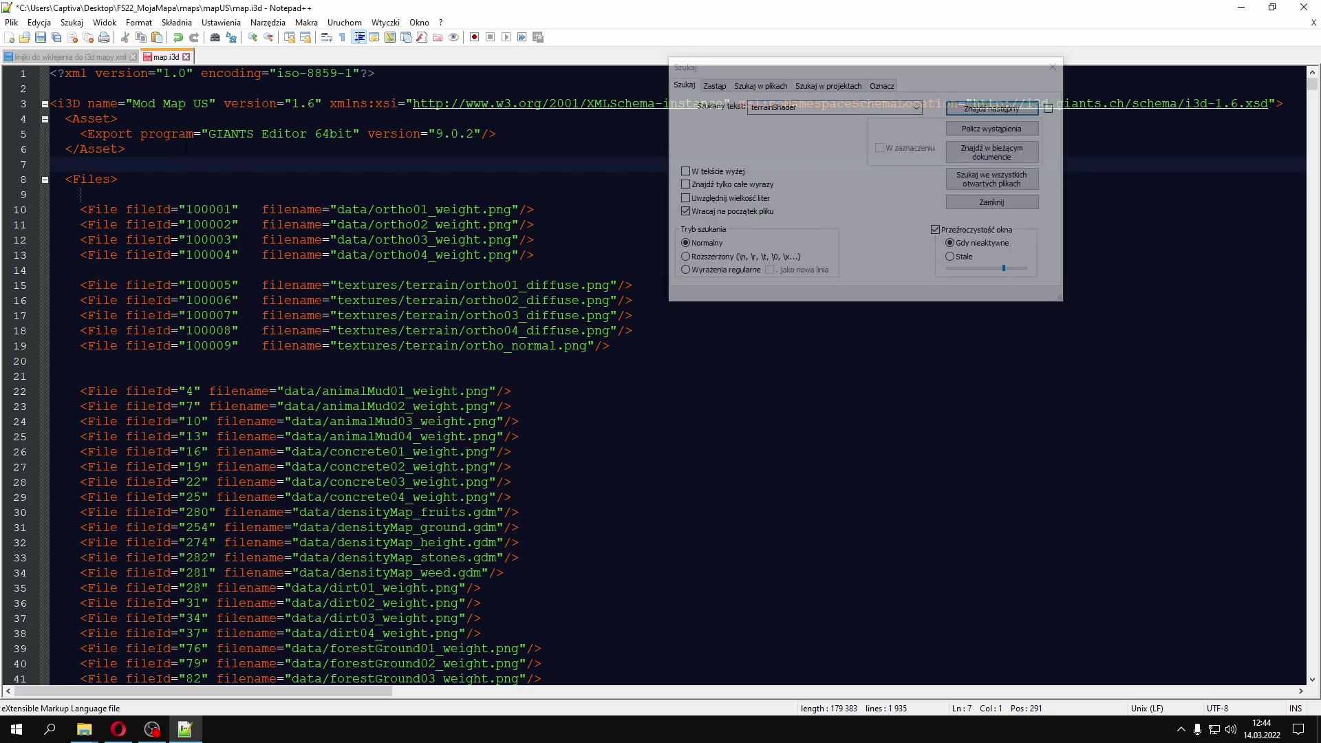
click(964, 66)
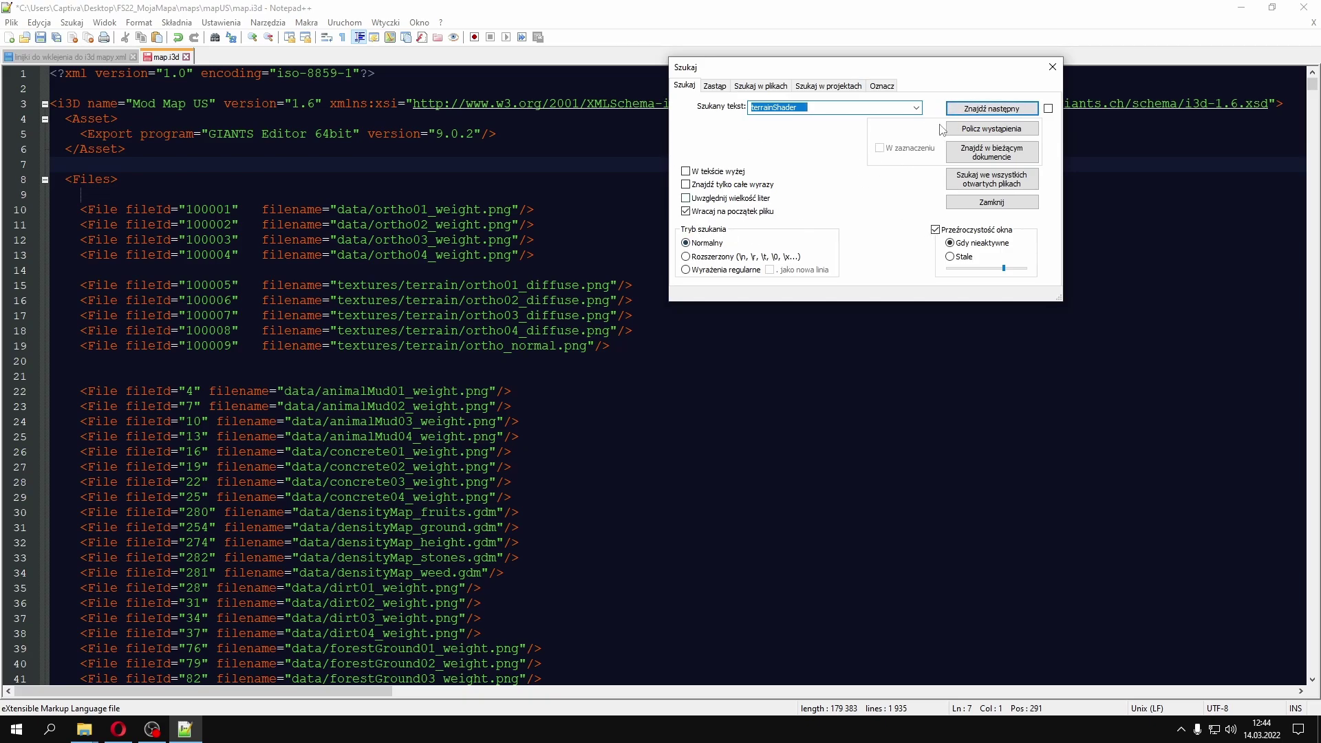
click(983, 111)
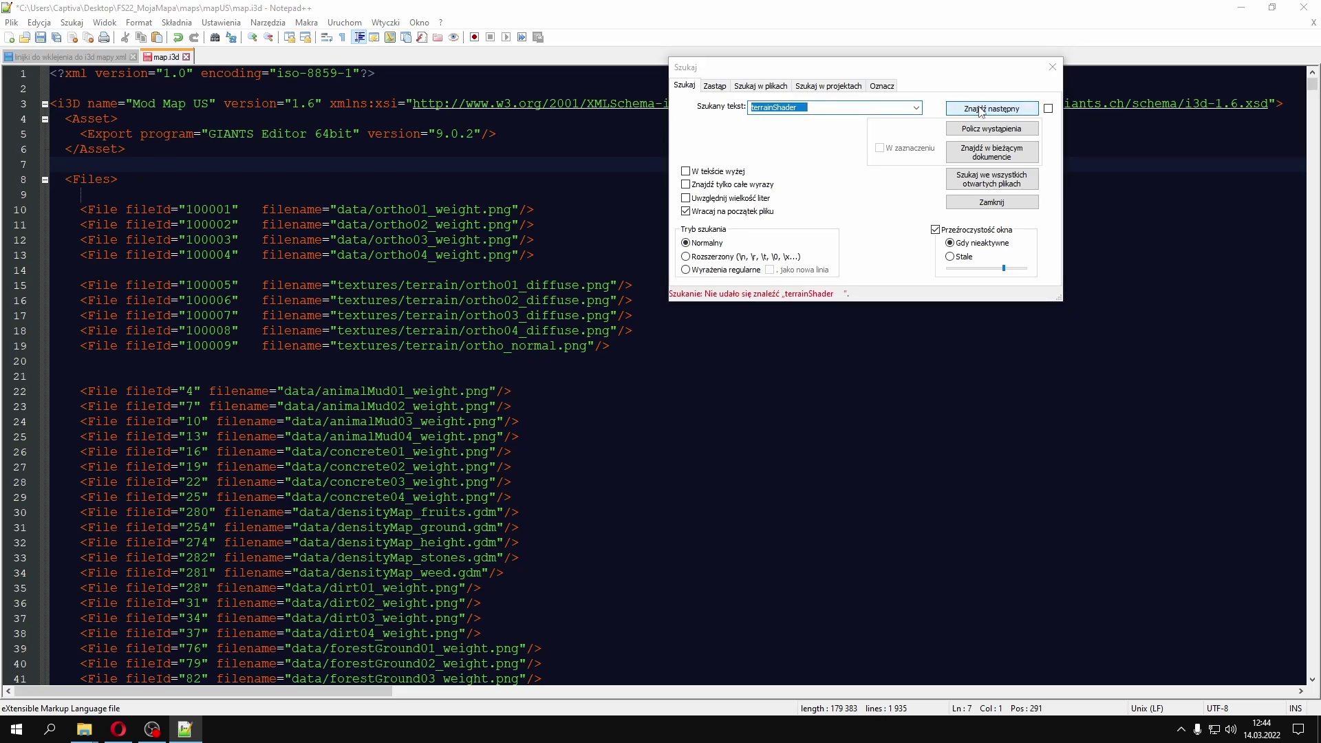
click(987, 112)
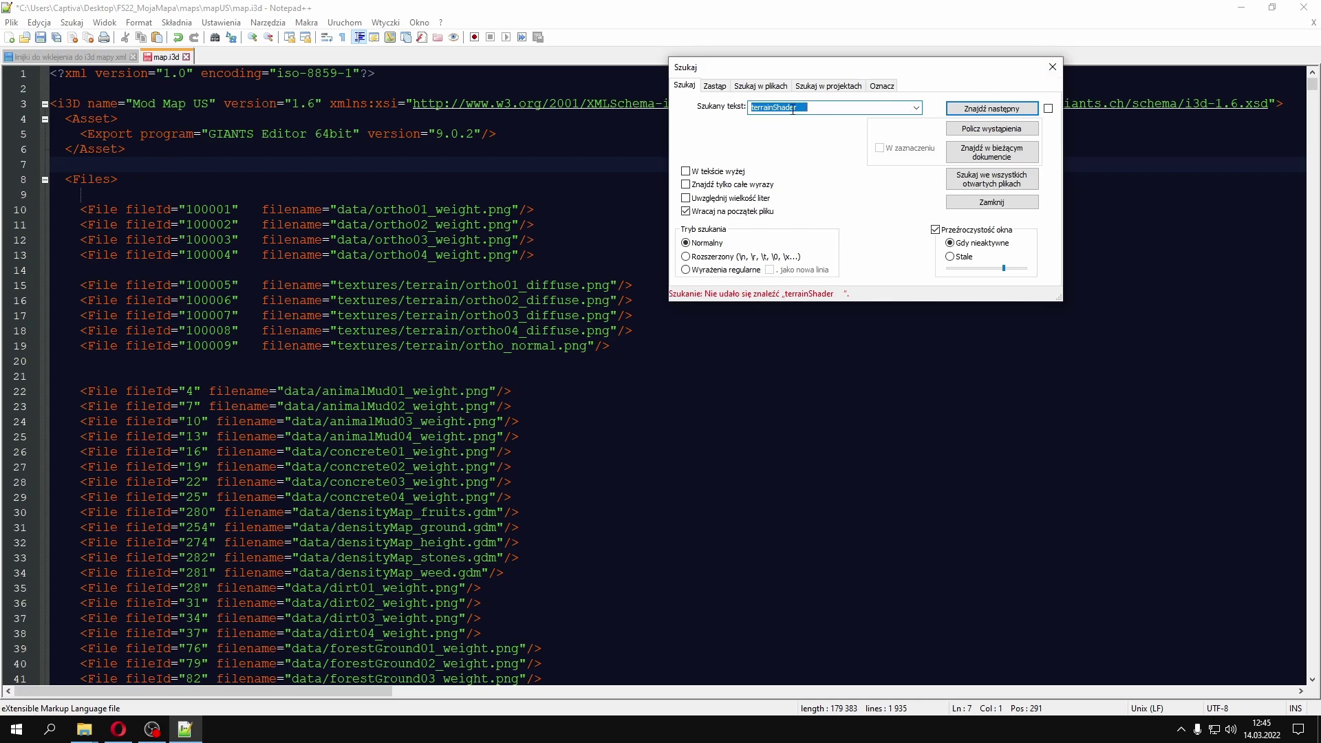
key(BackSpace)
click(1052, 67)
Change the terrainShader.xml File entry's path in map.i3d to ../shaders/terrainShader.xml and save the file
click(513, 285)
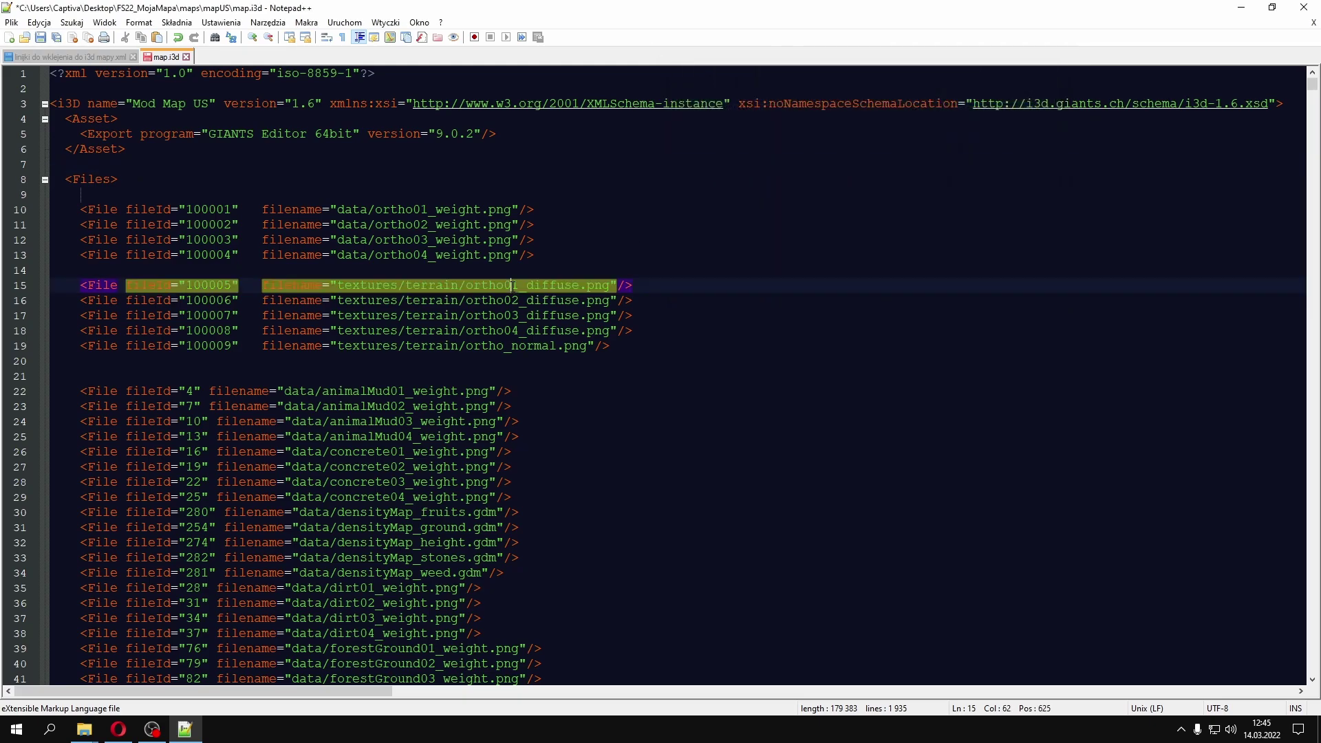
scroll(514, 348, down, 5)
scroll(514, 347, down, 20)
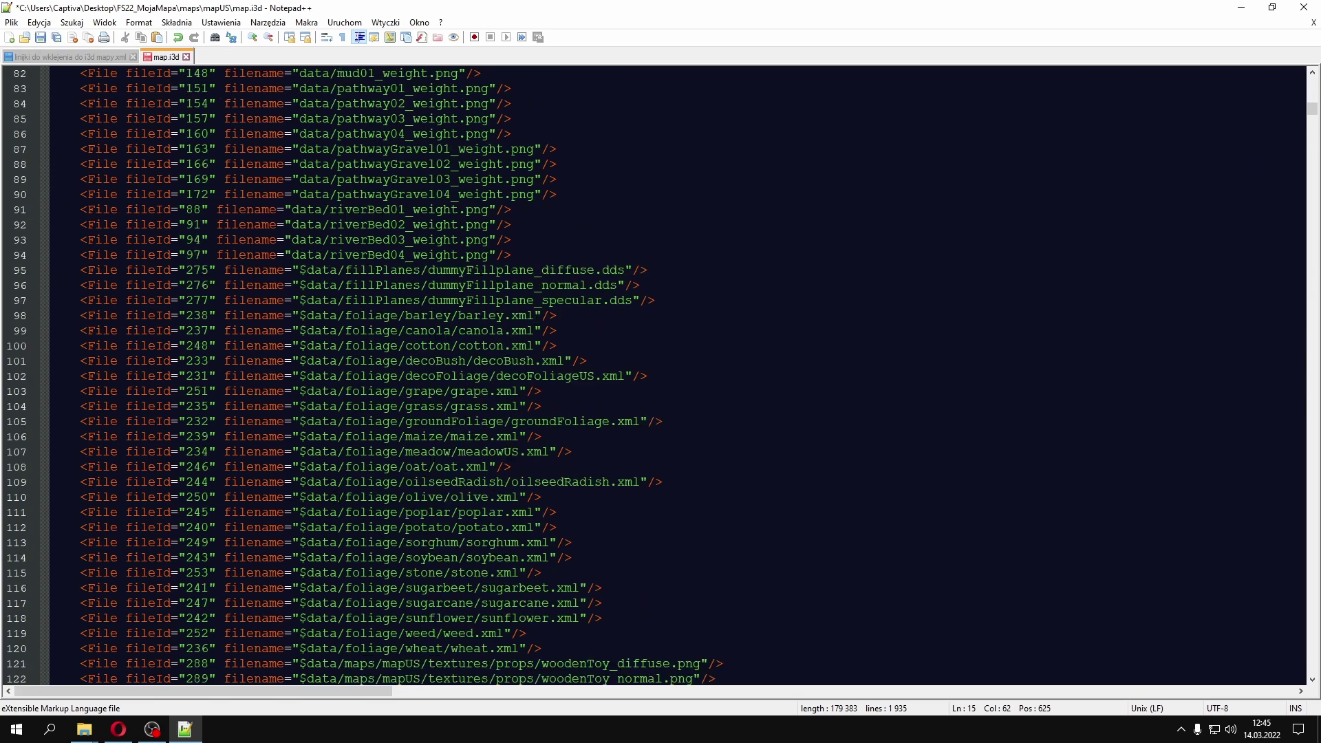
scroll(513, 347, down, 20)
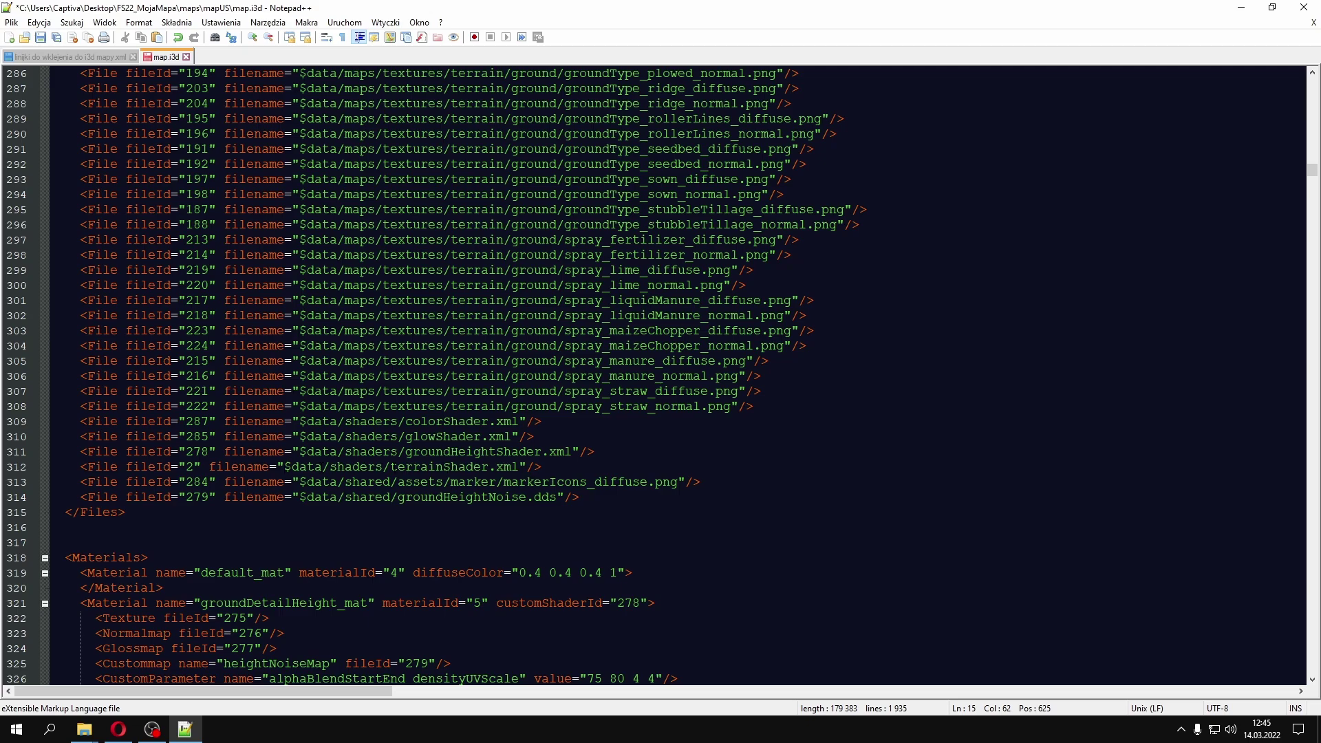
drag(391, 467, 489, 467)
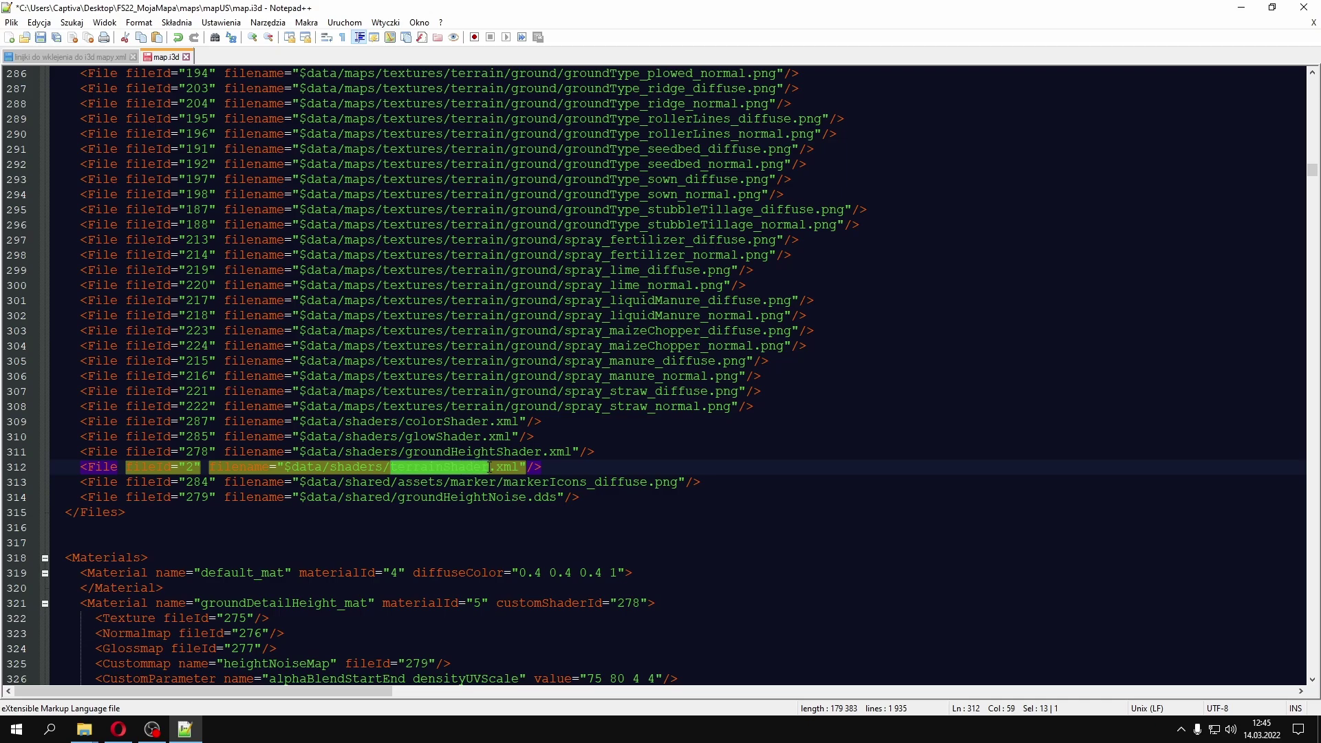
drag(284, 467, 322, 468)
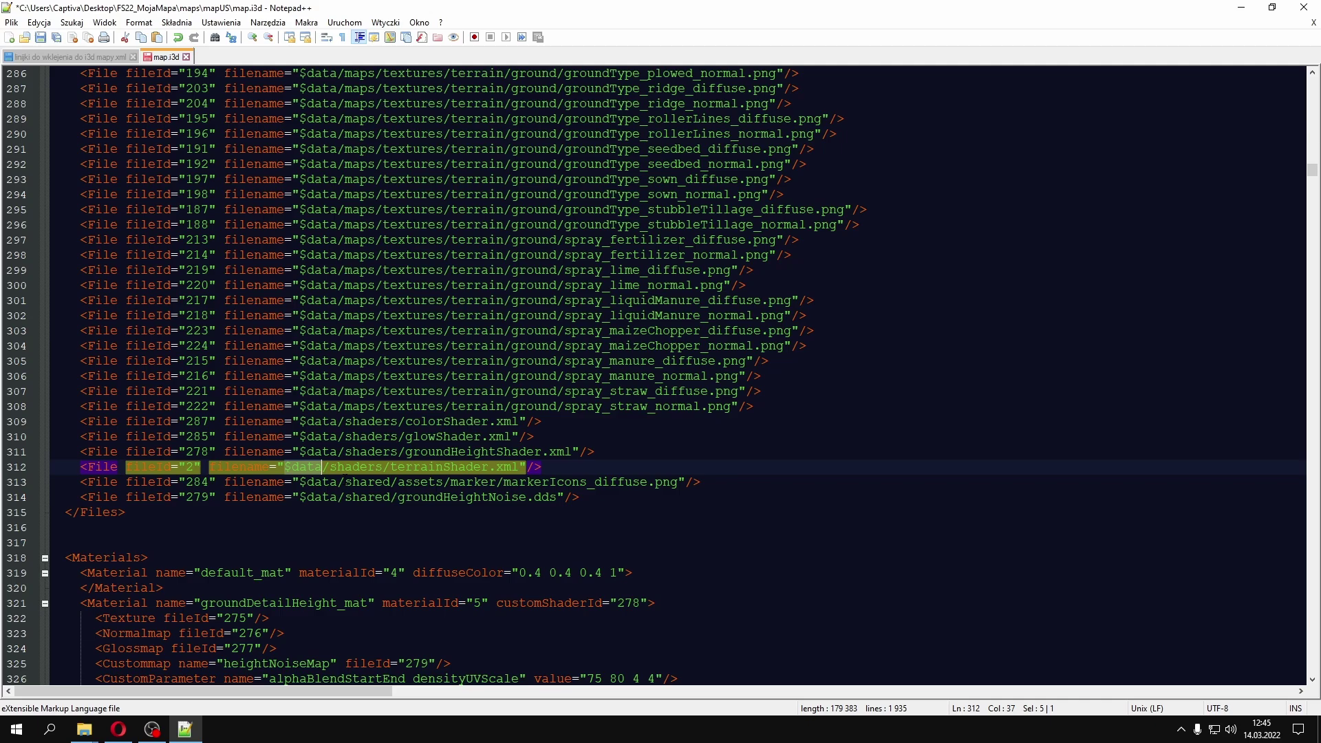
text(..)
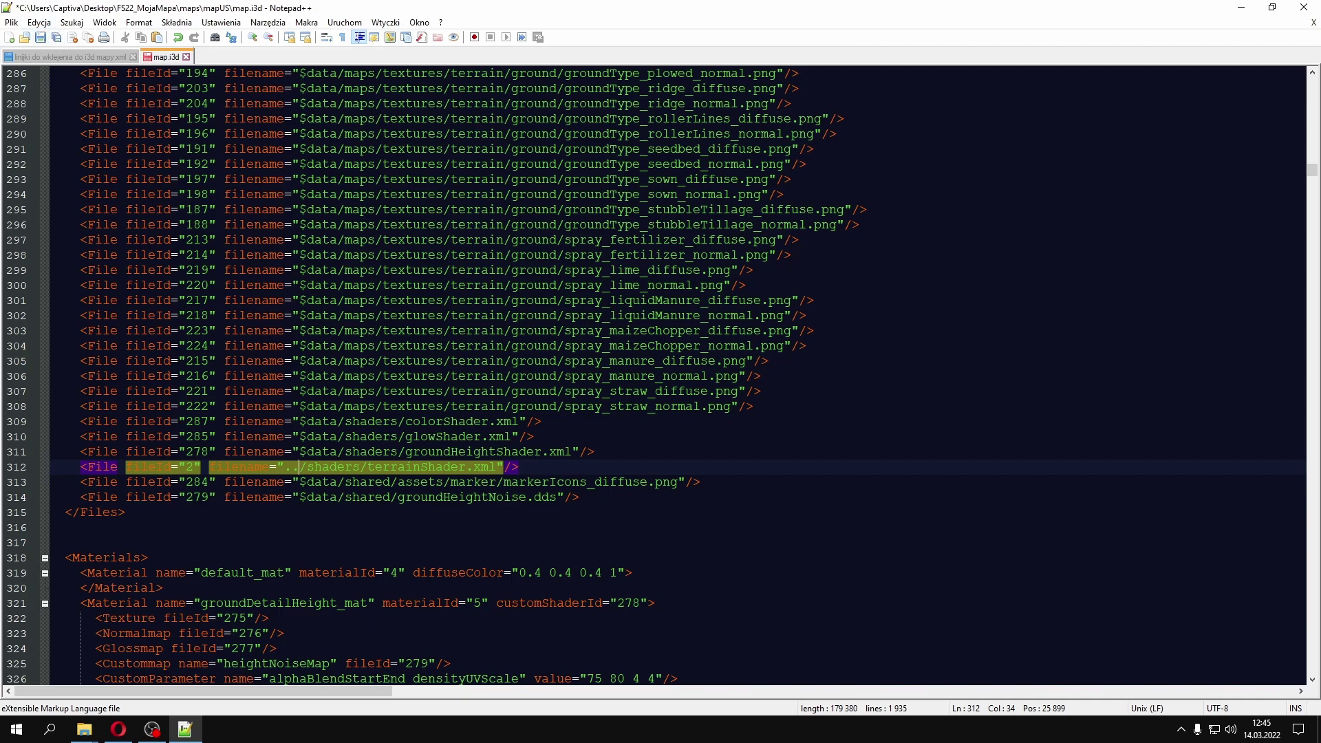
click(40, 37)
Close both open documents and the text editor, and clear the remaining folder windows from the desktop
click(186, 57)
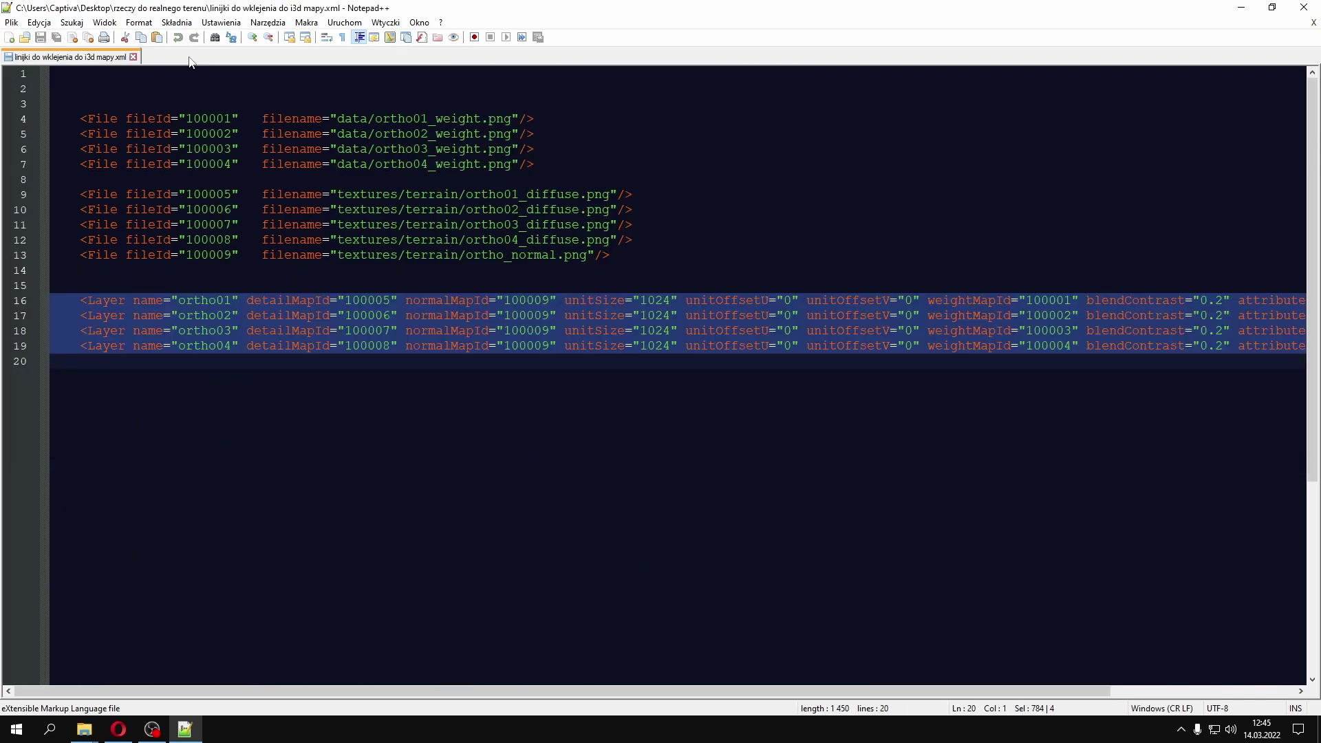
click(133, 57)
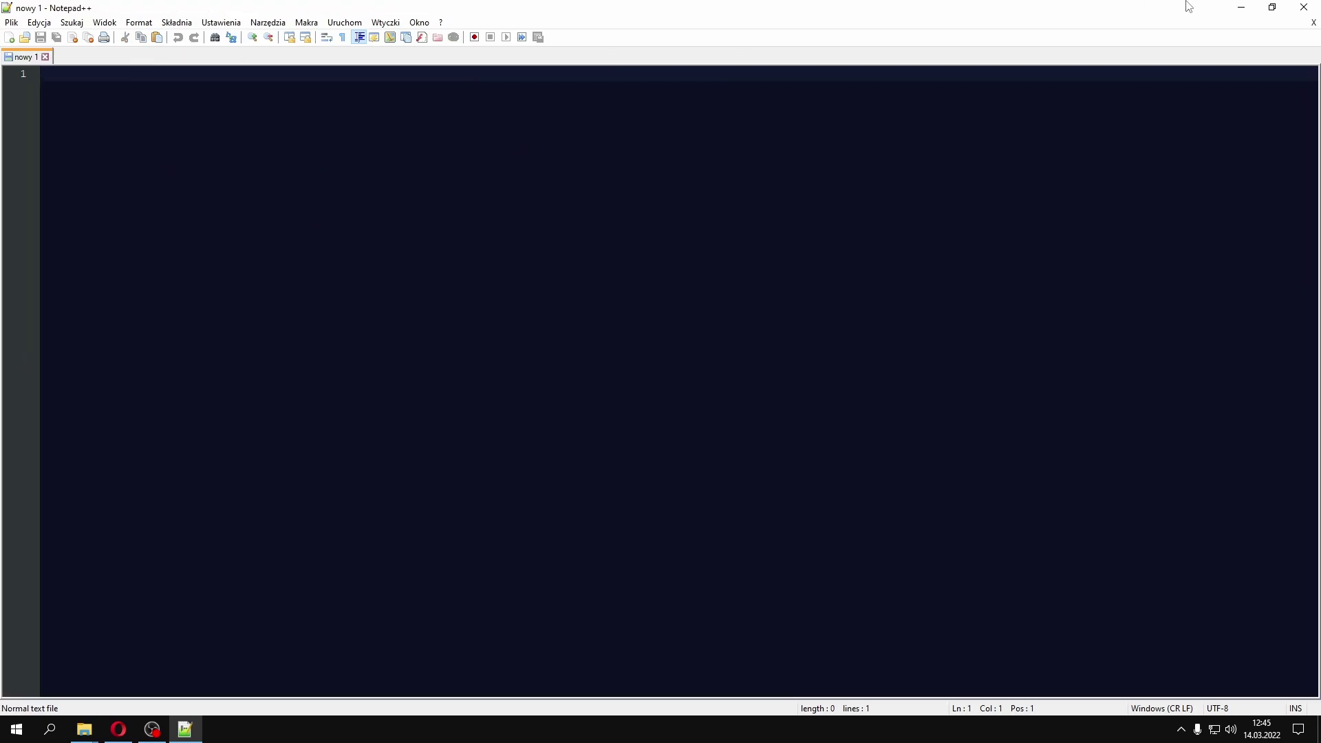
click(1304, 7)
key(BackSpace)
key(BackSpace)
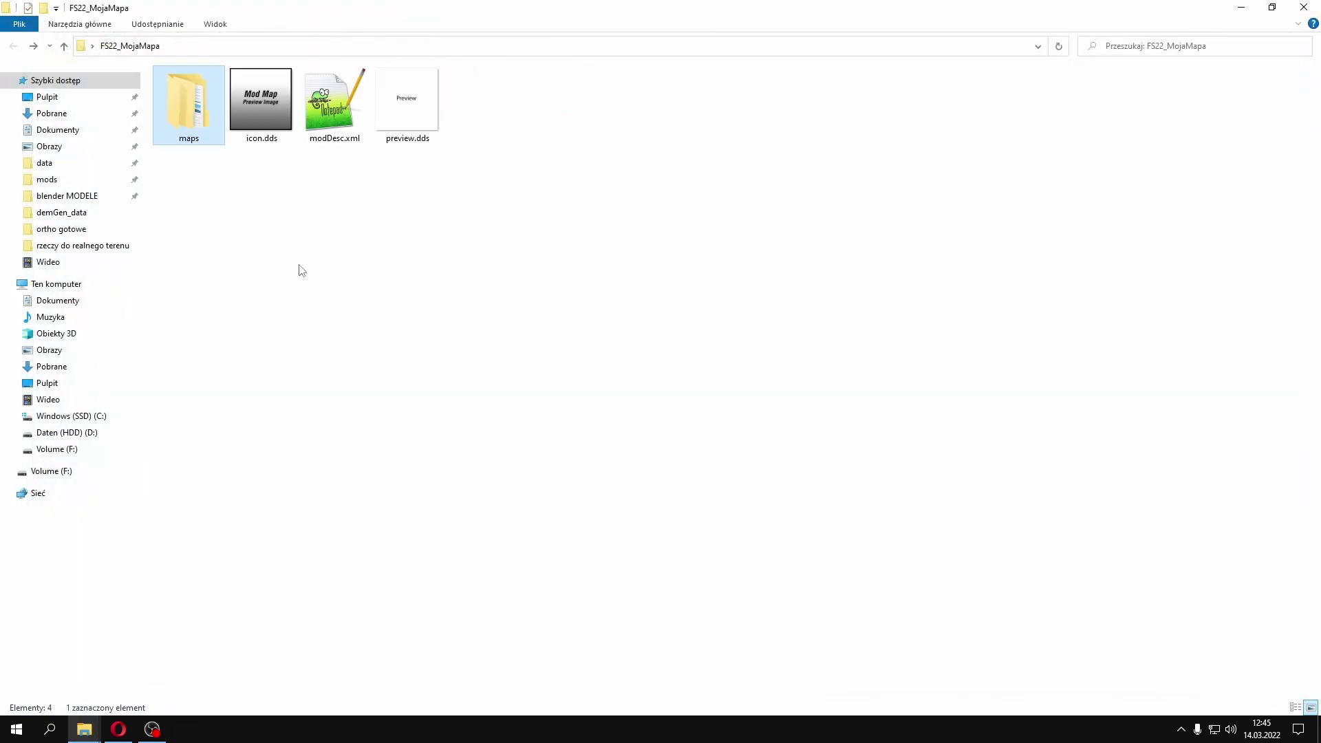
click(1242, 6)
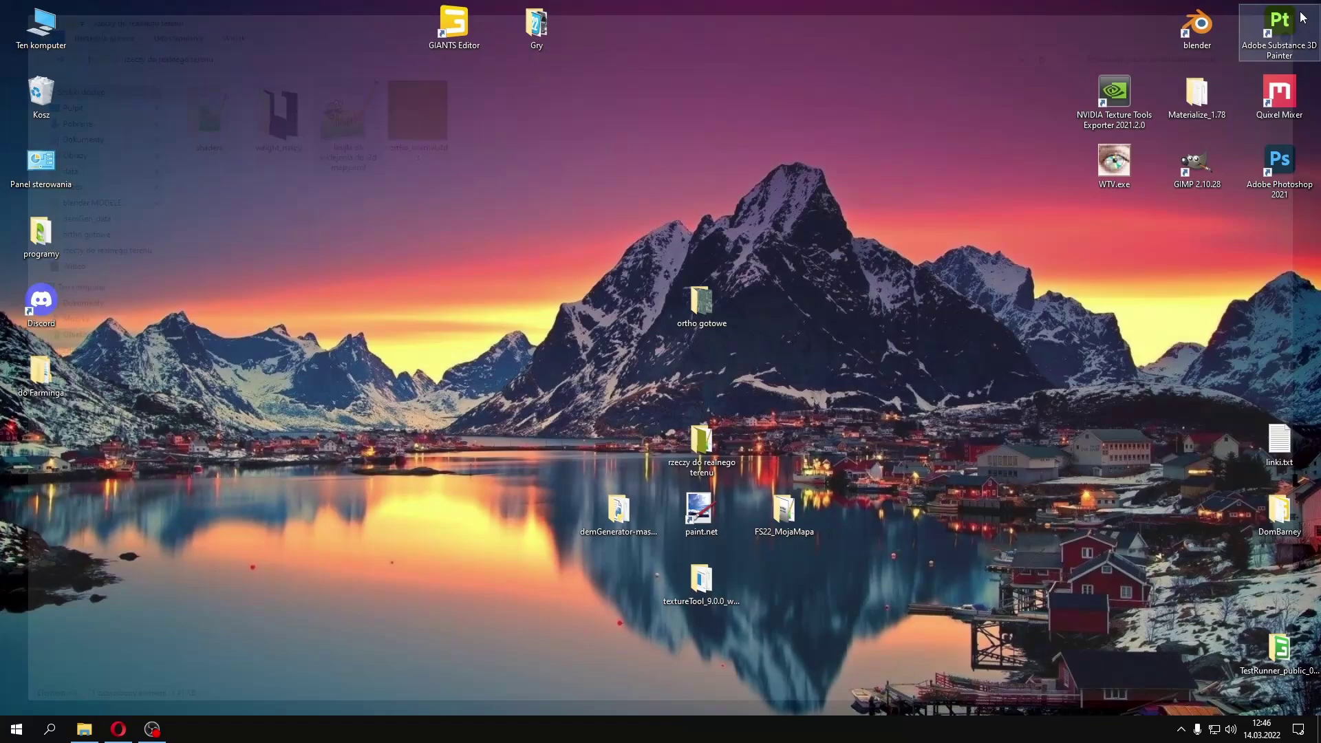
click(1303, 6)
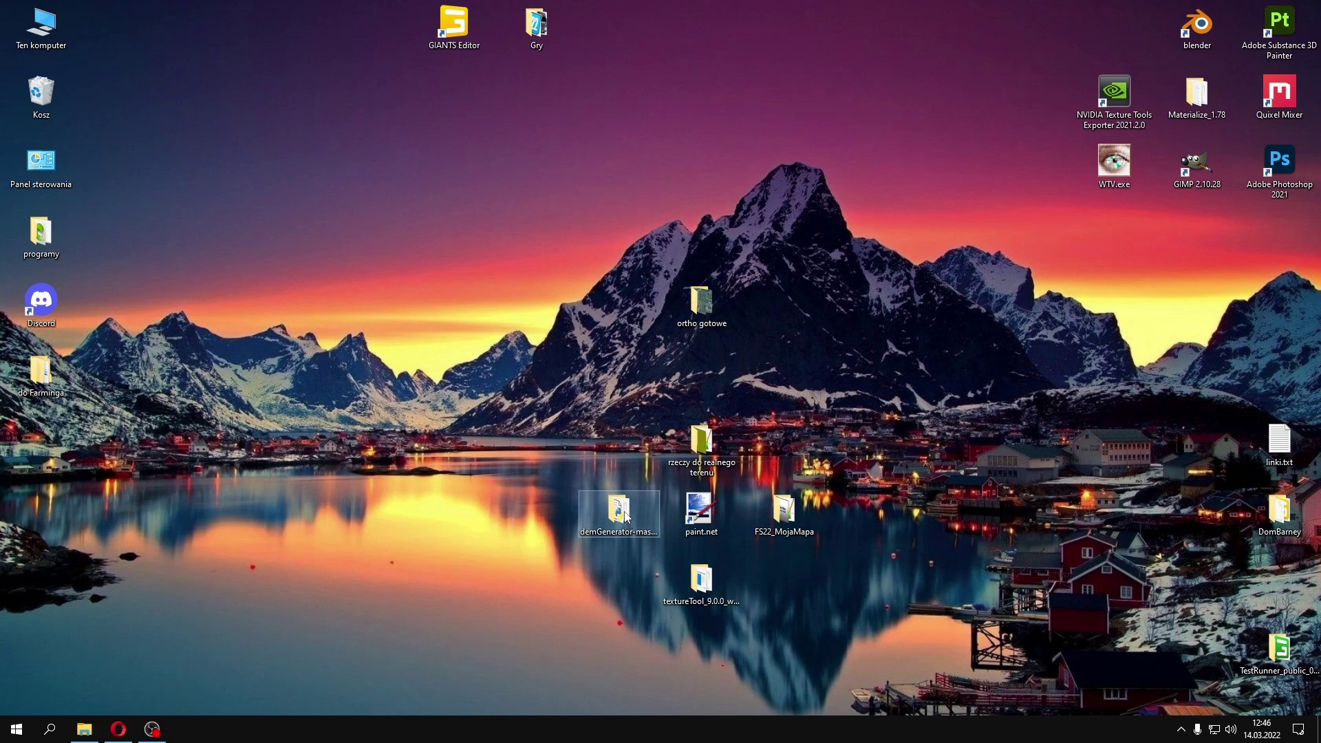
Copy map_dem.png from the demGen_data folder inside demGenerator-master and minimize that folder window
double_click(624, 511)
double_click(191, 83)
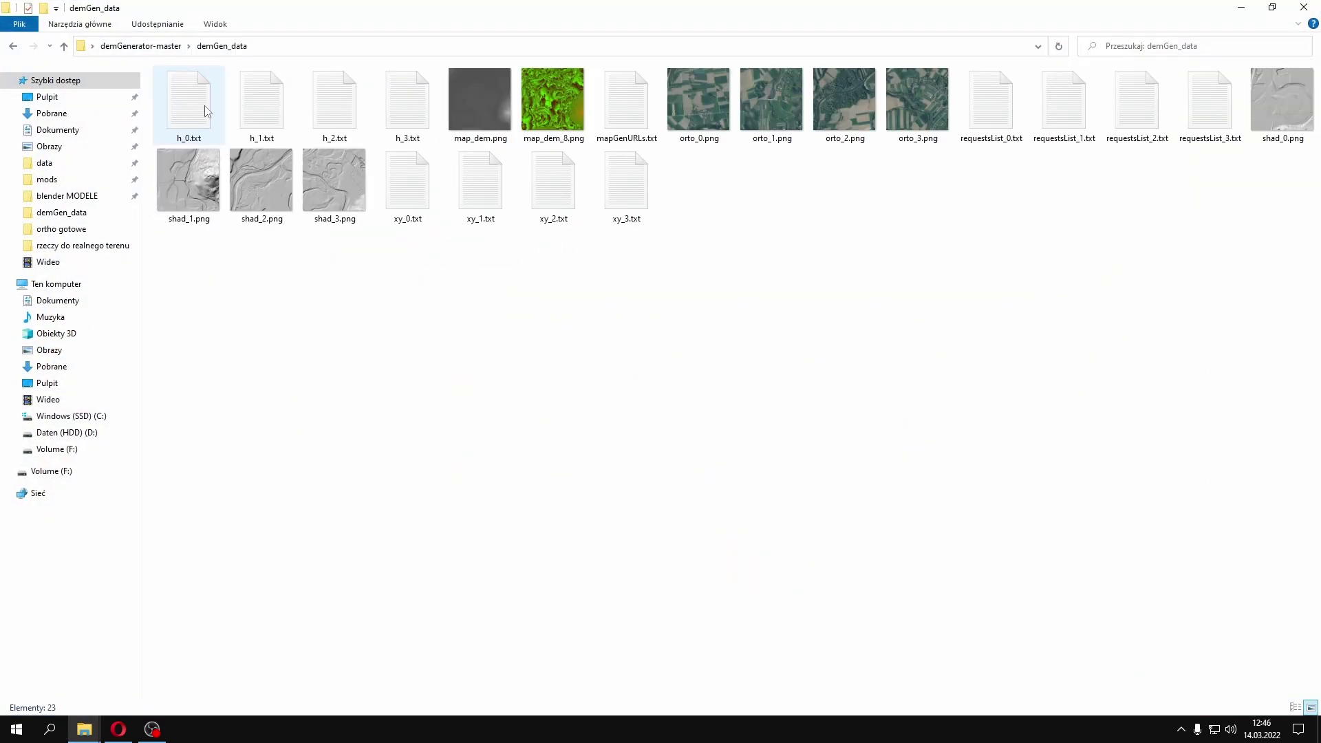
click(461, 105)
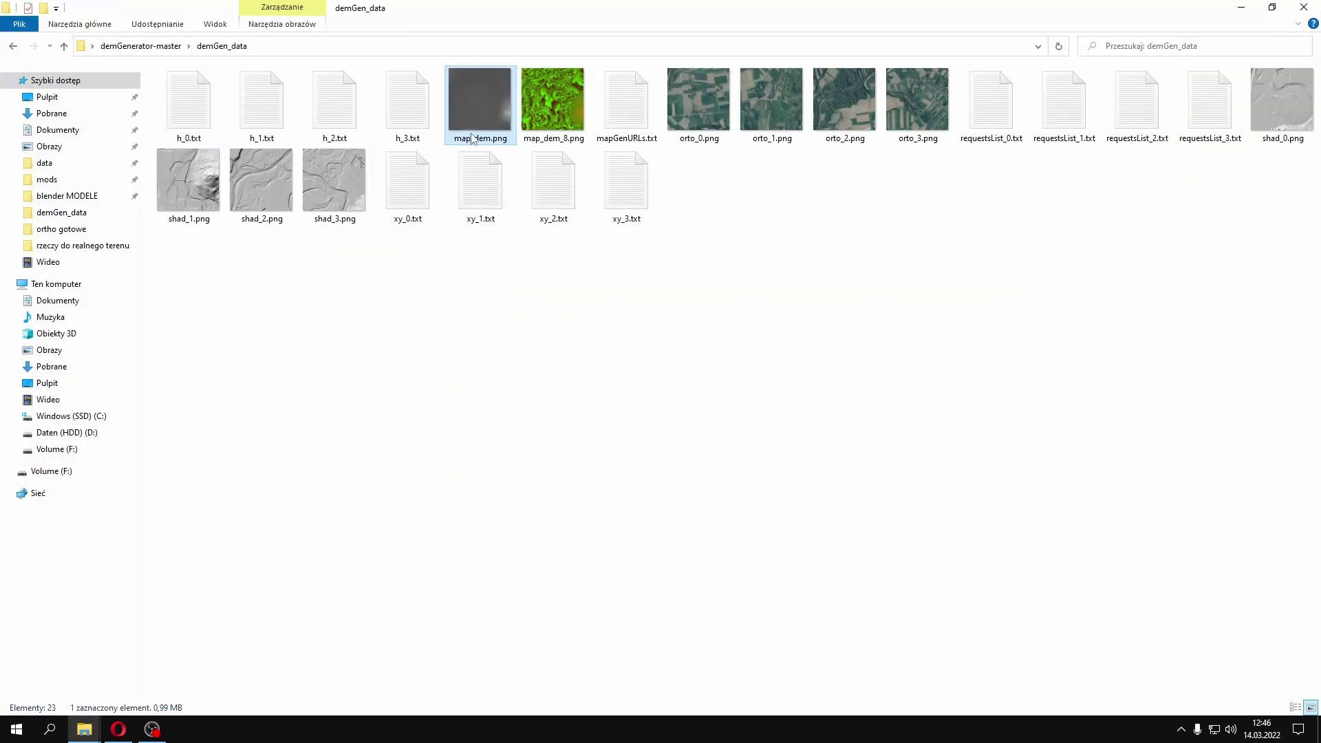
right_click(487, 115)
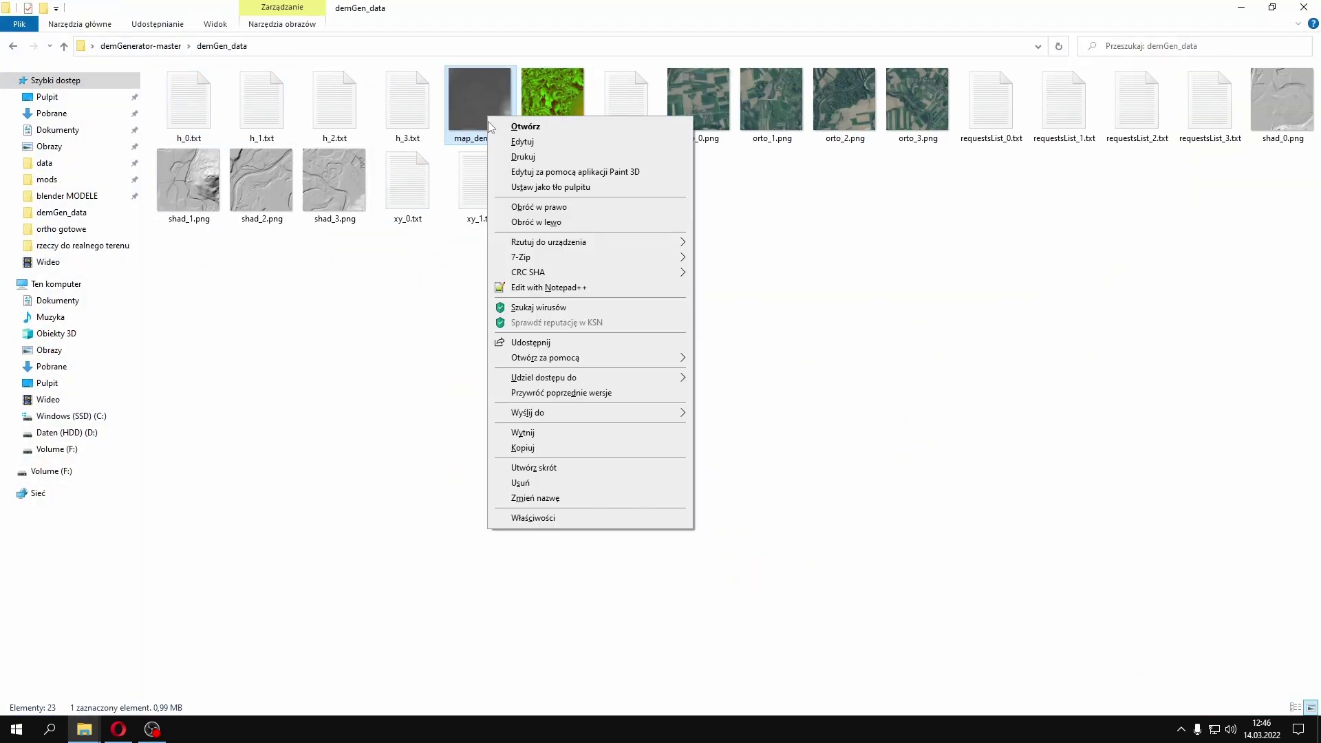
click(531, 451)
click(1241, 7)
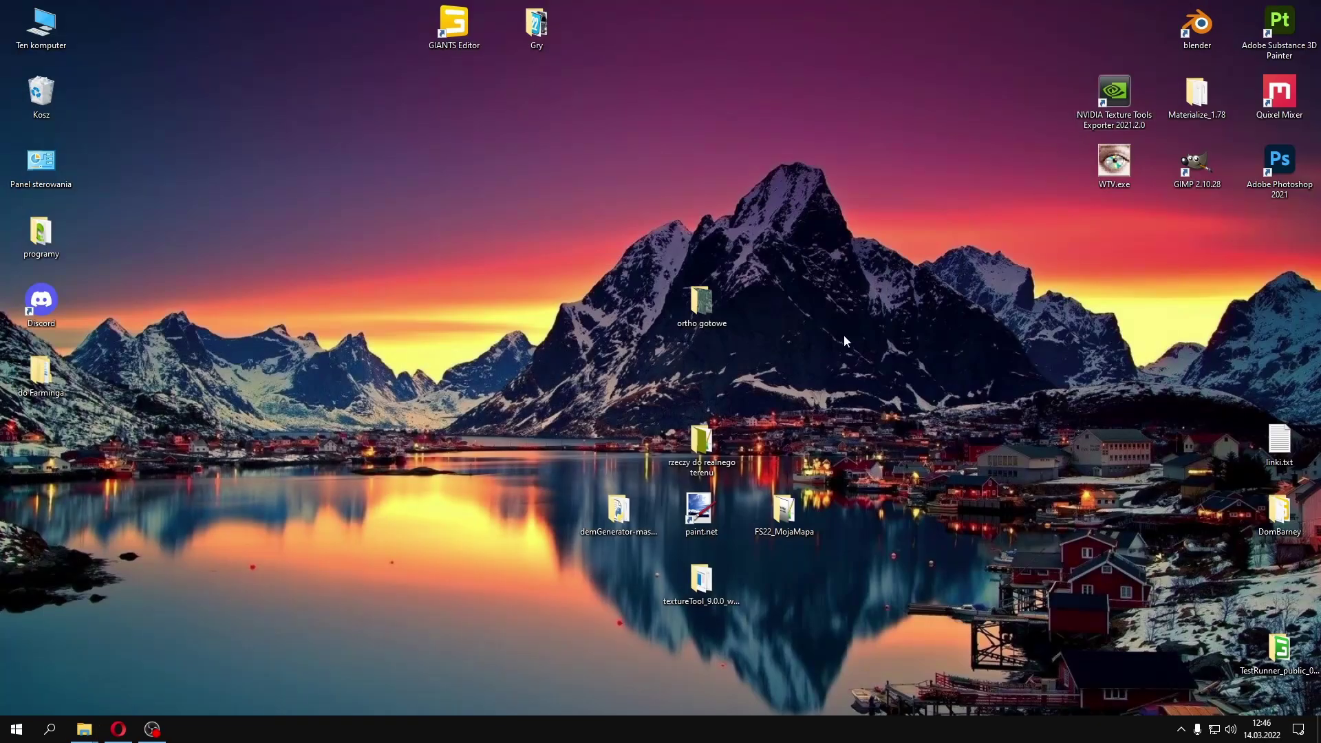
Paste map_dem.png into the data folder of FS22_MojaMapa/maps/mapUS, replacing the existing file
double_click(776, 526)
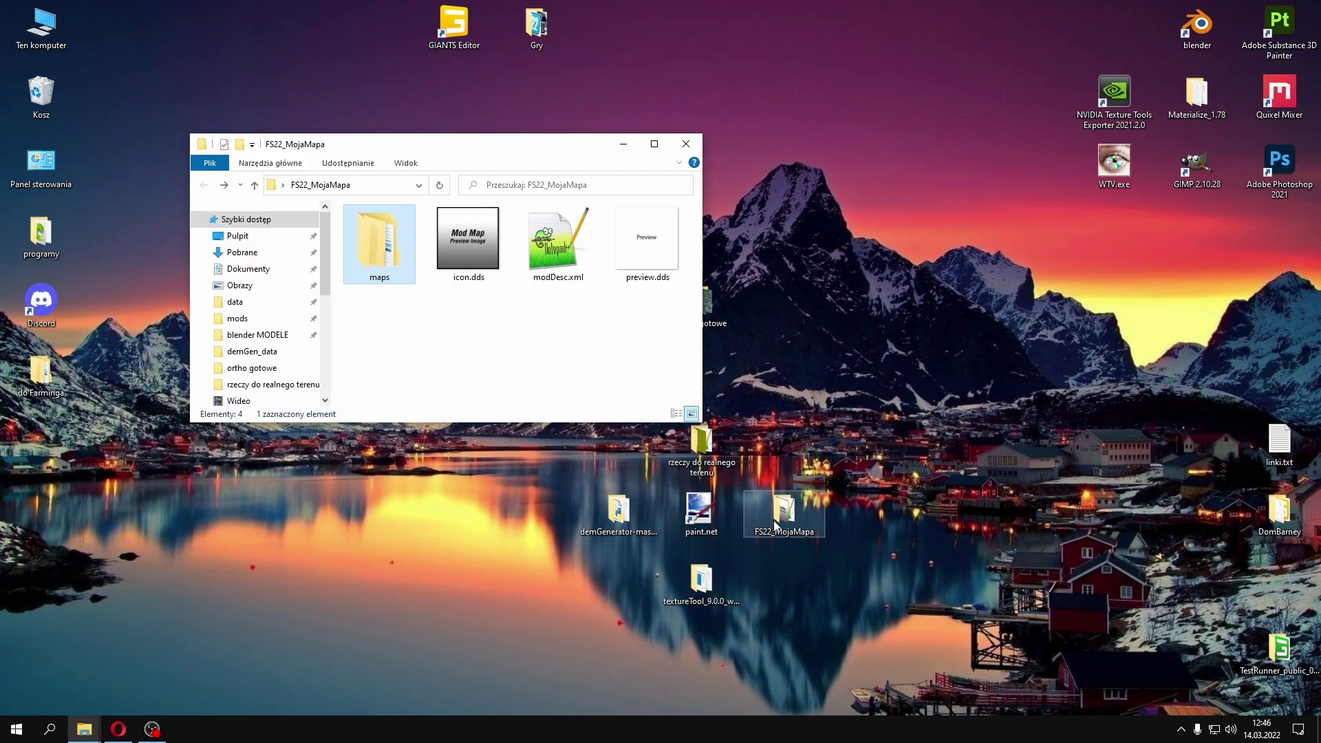
double_click(404, 241)
double_click(401, 233)
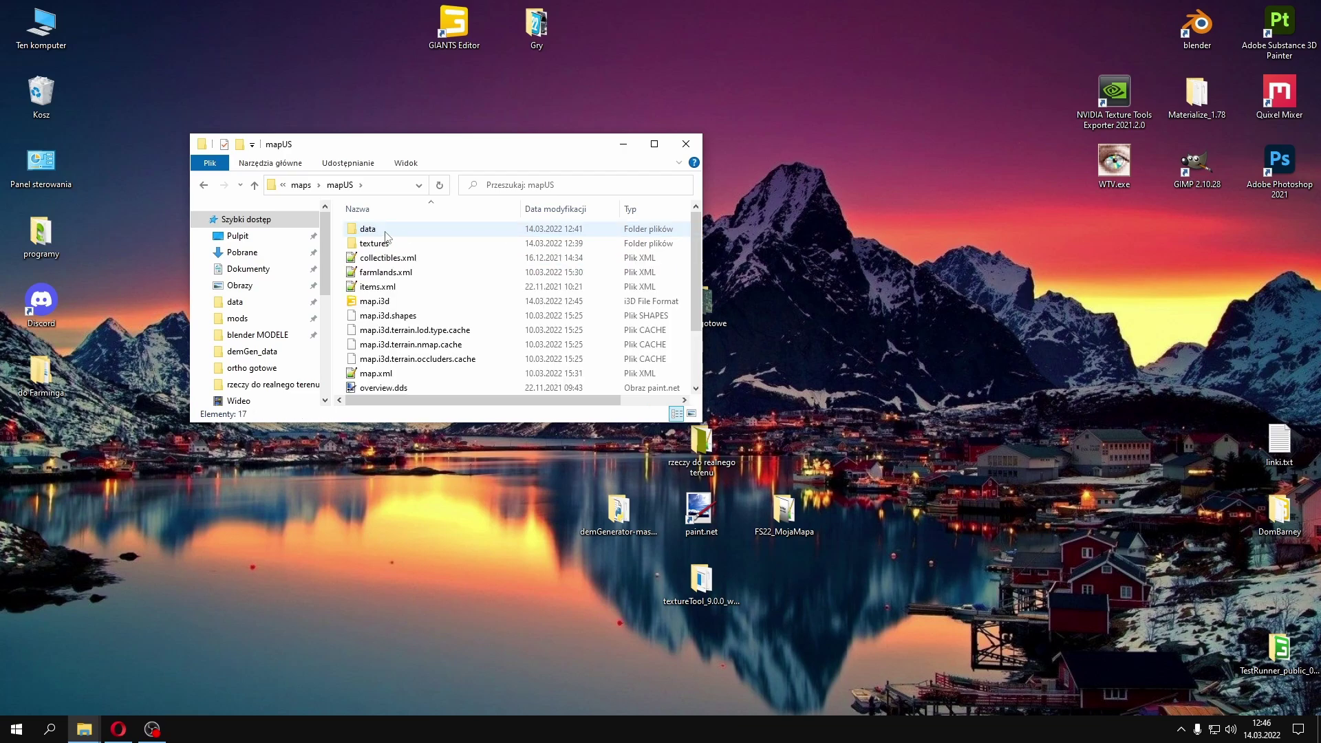
double_click(375, 230)
click(663, 145)
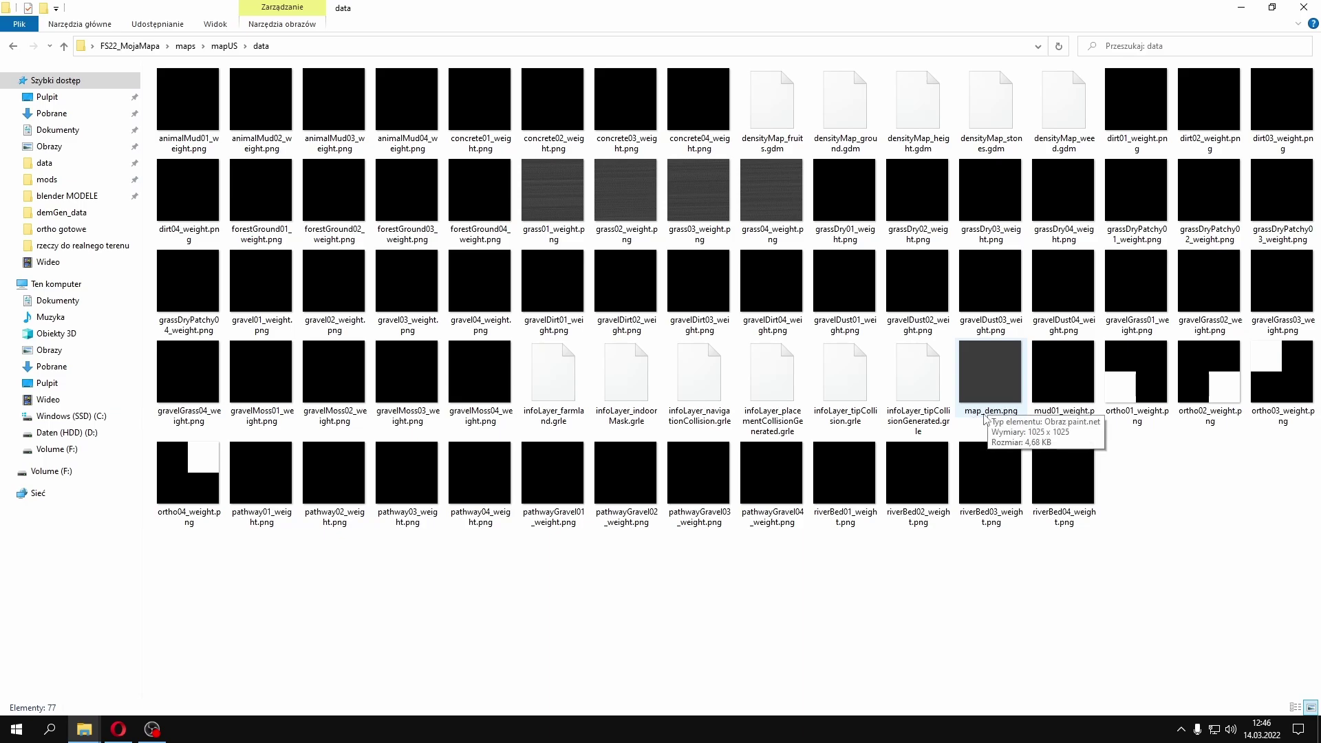
click(989, 390)
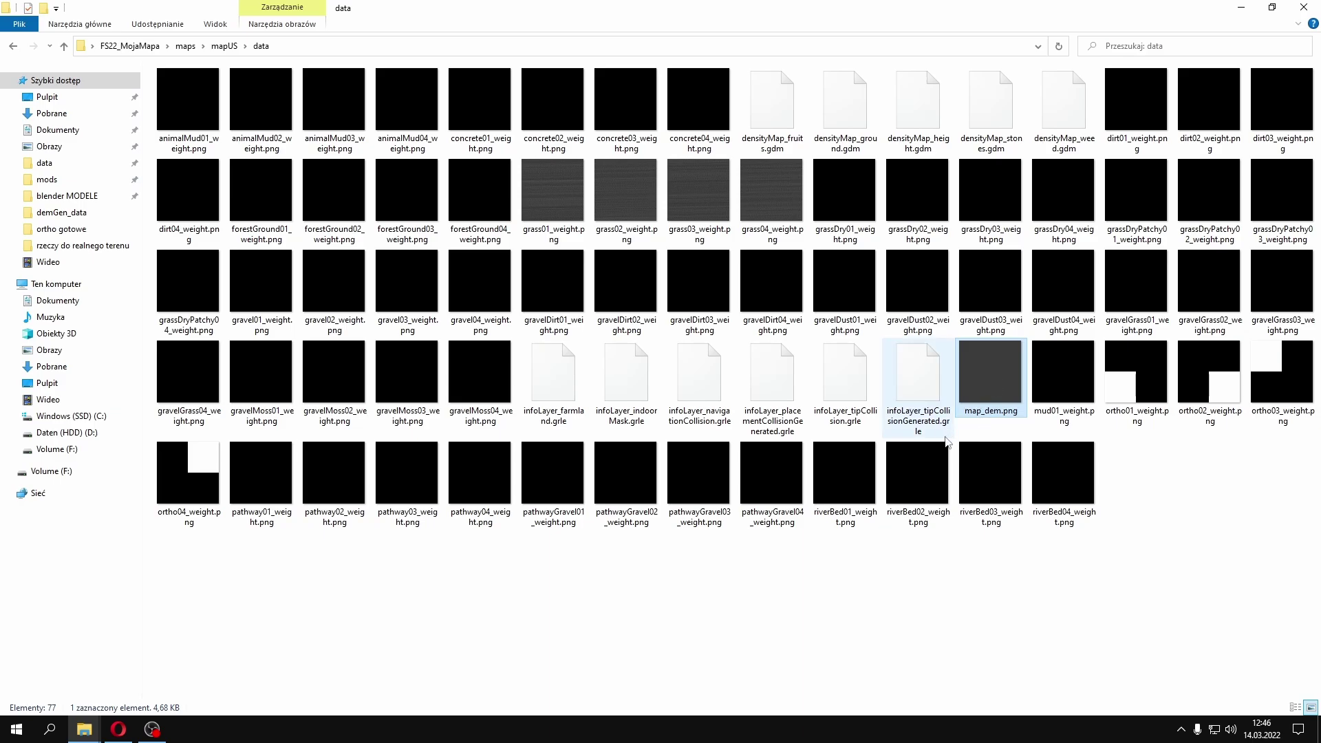
right_click(1037, 598)
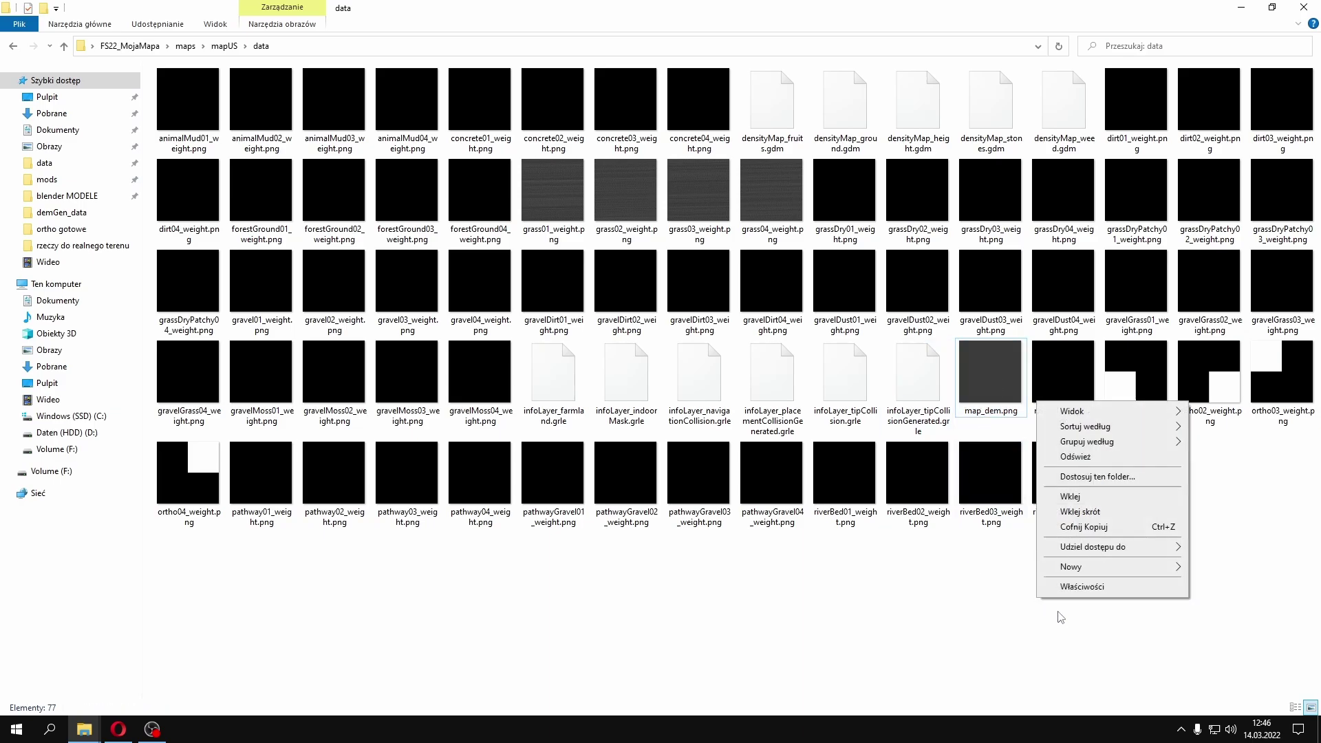
click(1071, 497)
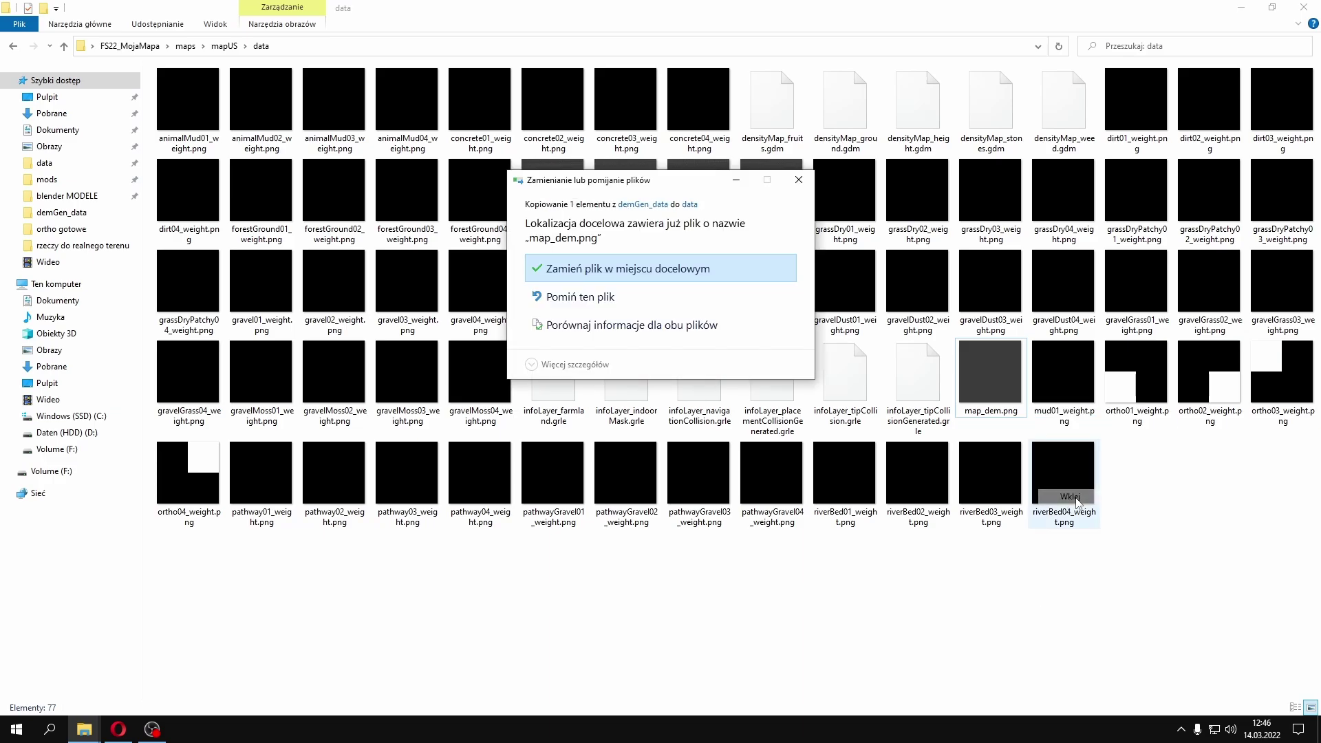
click(563, 274)
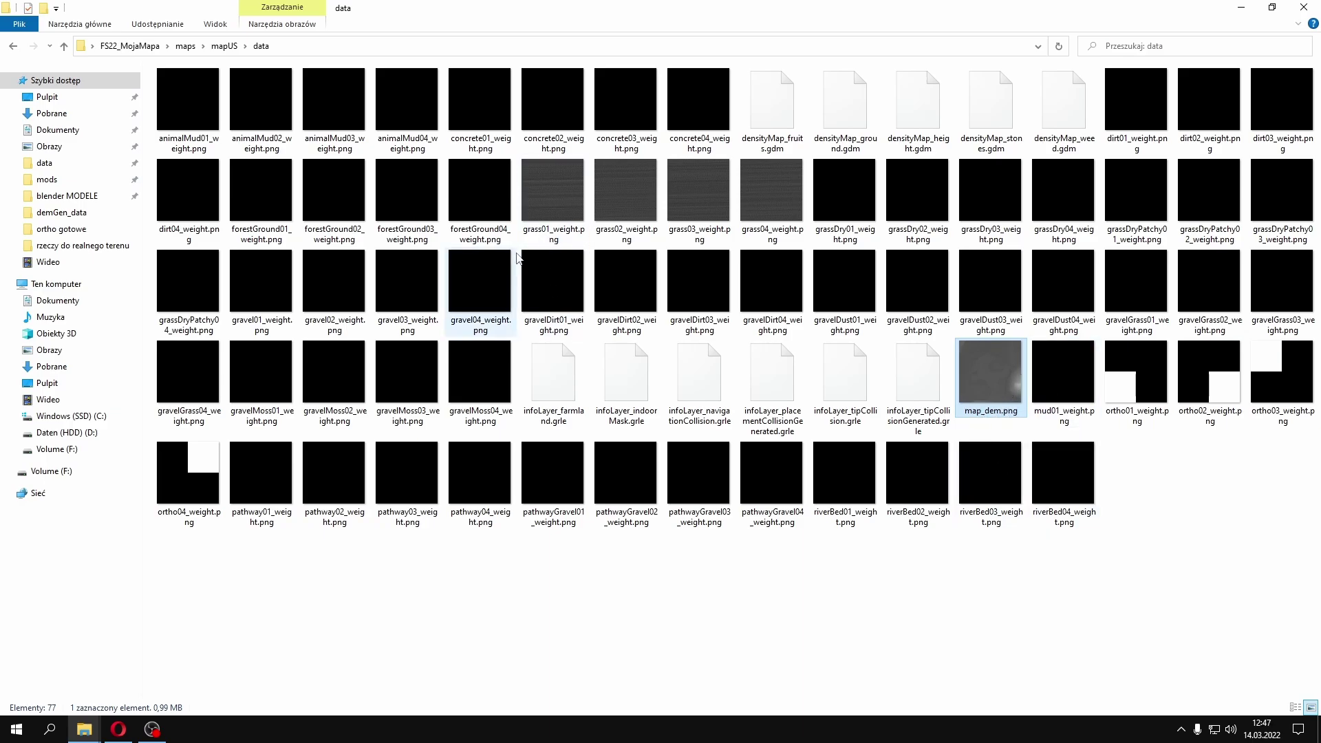
Open map.i3d from the mapUS folder in GIANTS Editor version 9.0.2
key(BackSpace)
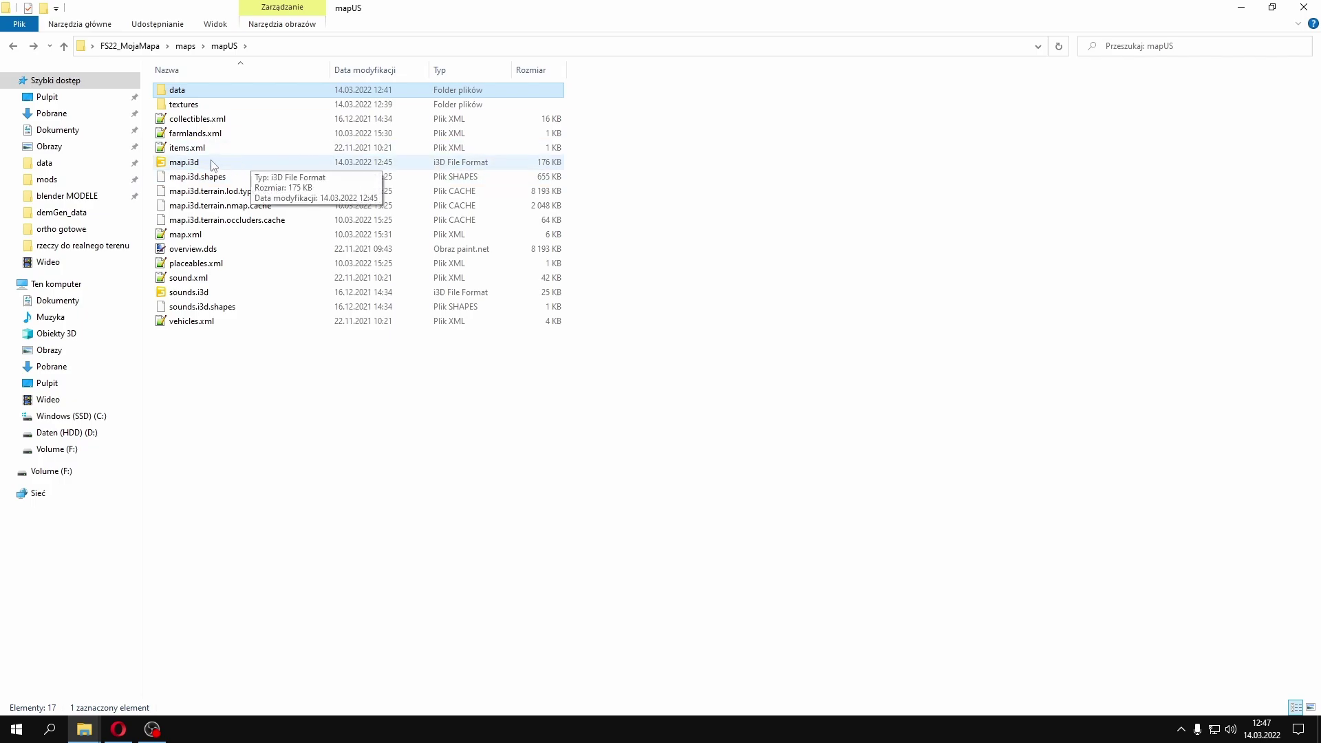
double_click(192, 163)
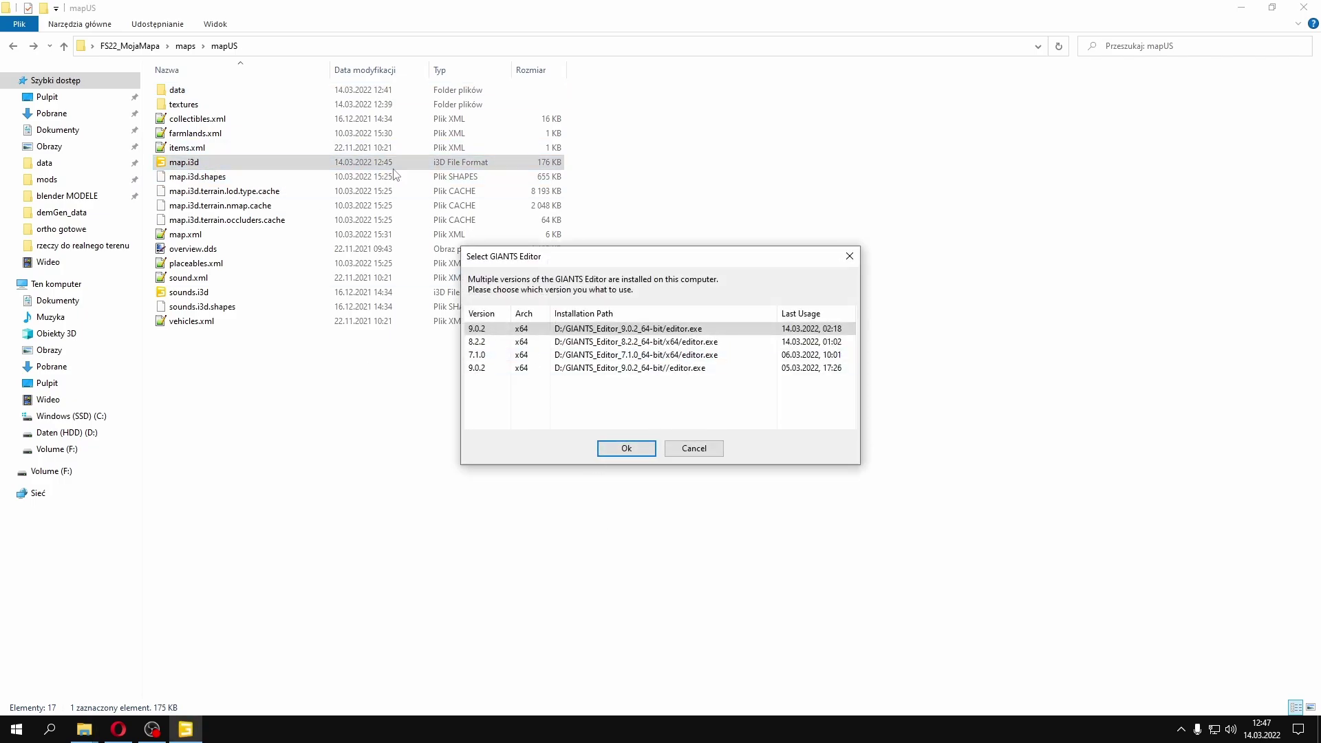
click(634, 450)
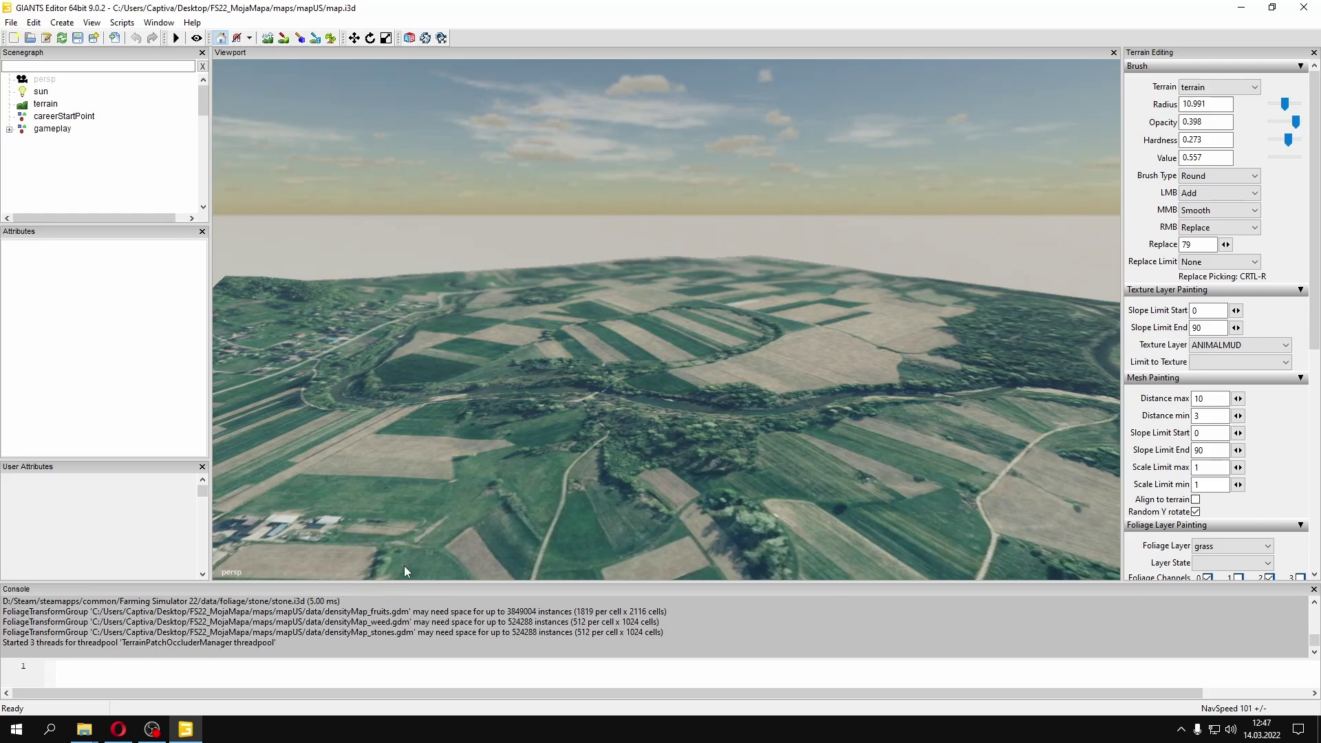
Examine the terrain relief and ortho textures across the map, from close up and from an overview
scroll(620, 436, down, 6)
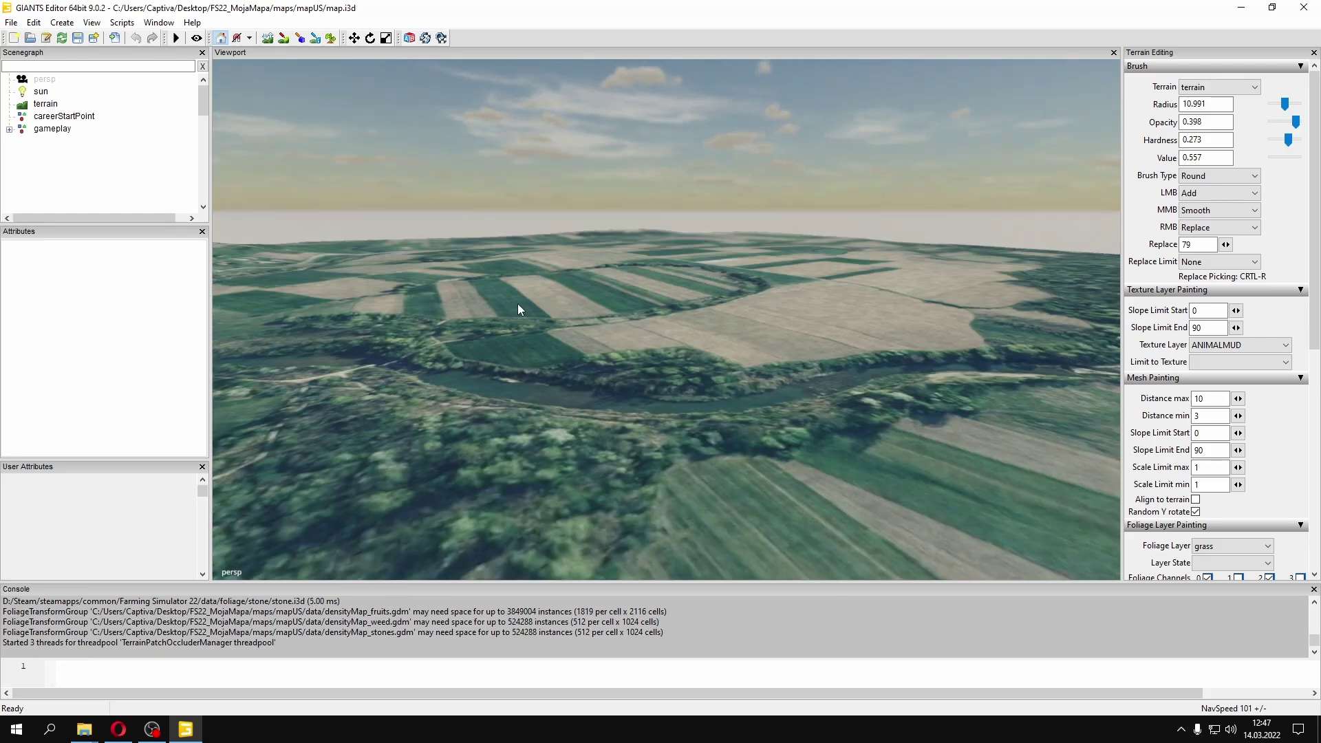
scroll(753, 287, down, 6)
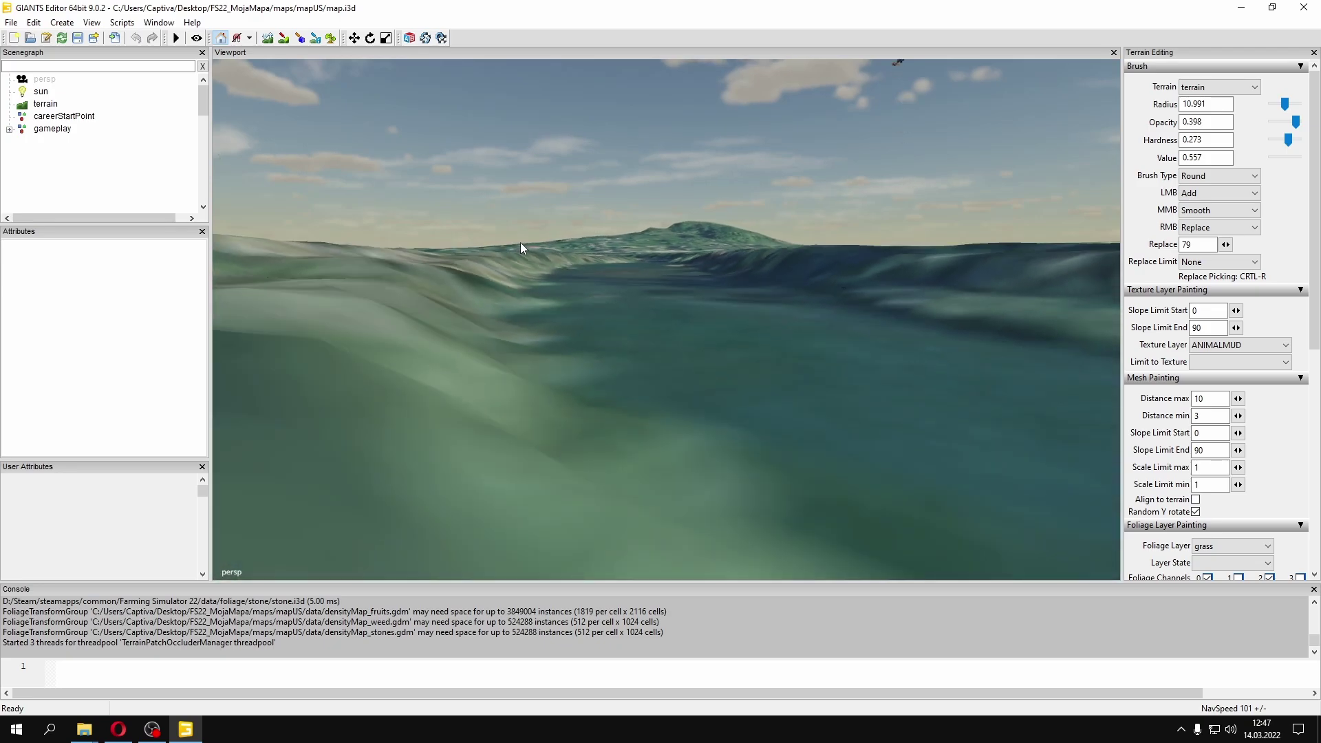
scroll(514, 256, up, 5)
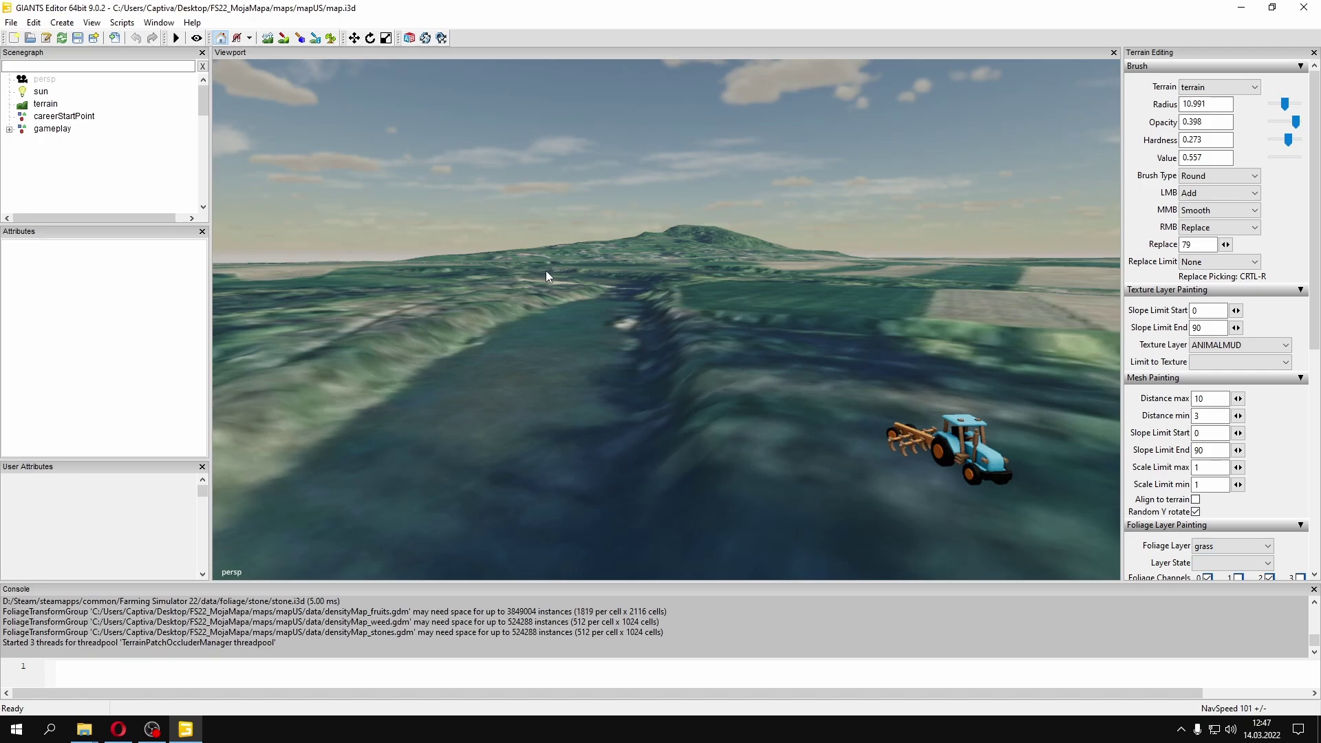
scroll(547, 270, up, 5)
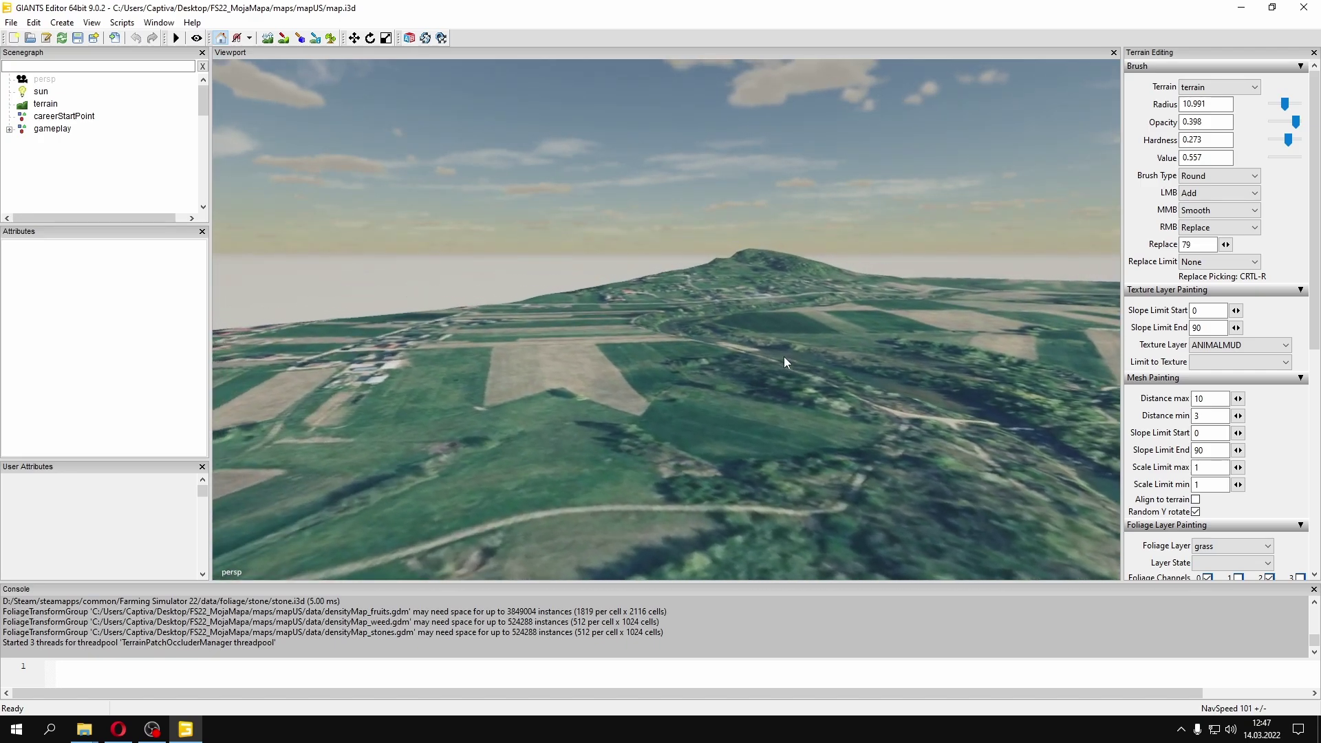
scroll(783, 357, down, 5)
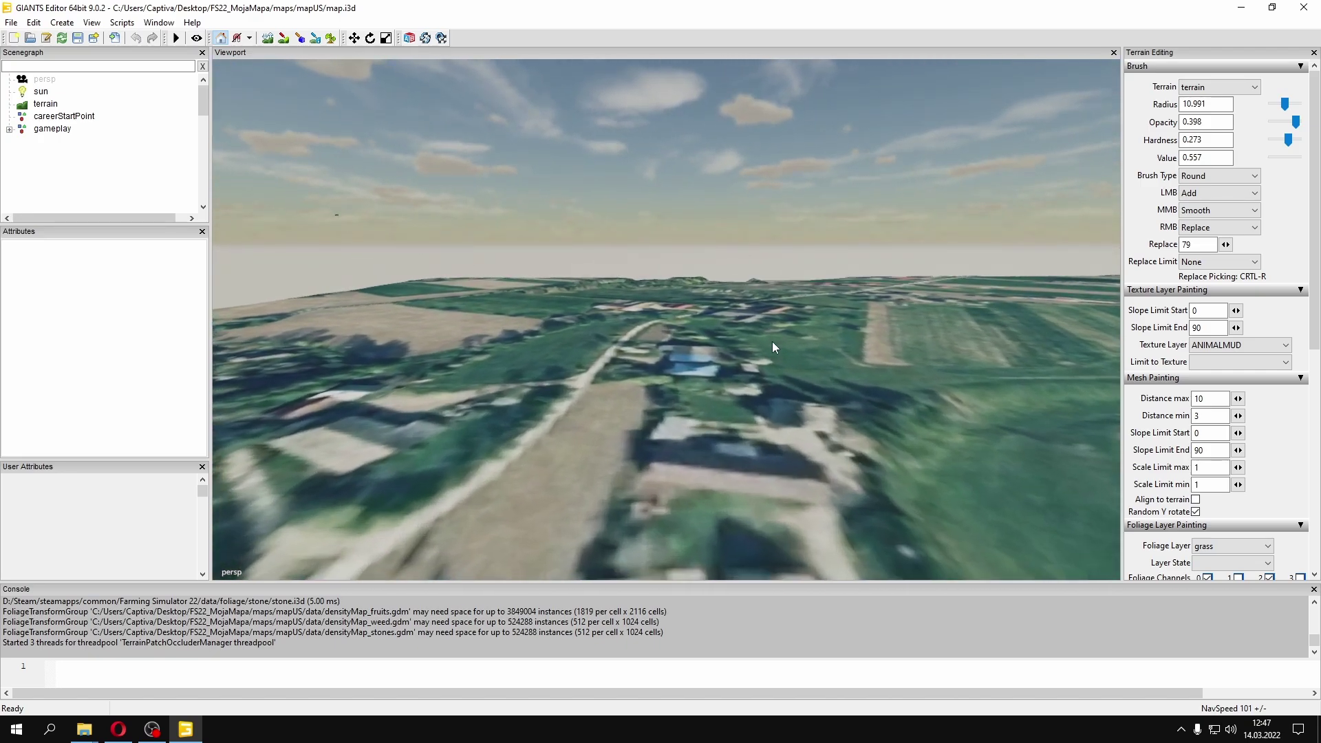
scroll(772, 341, down, 6)
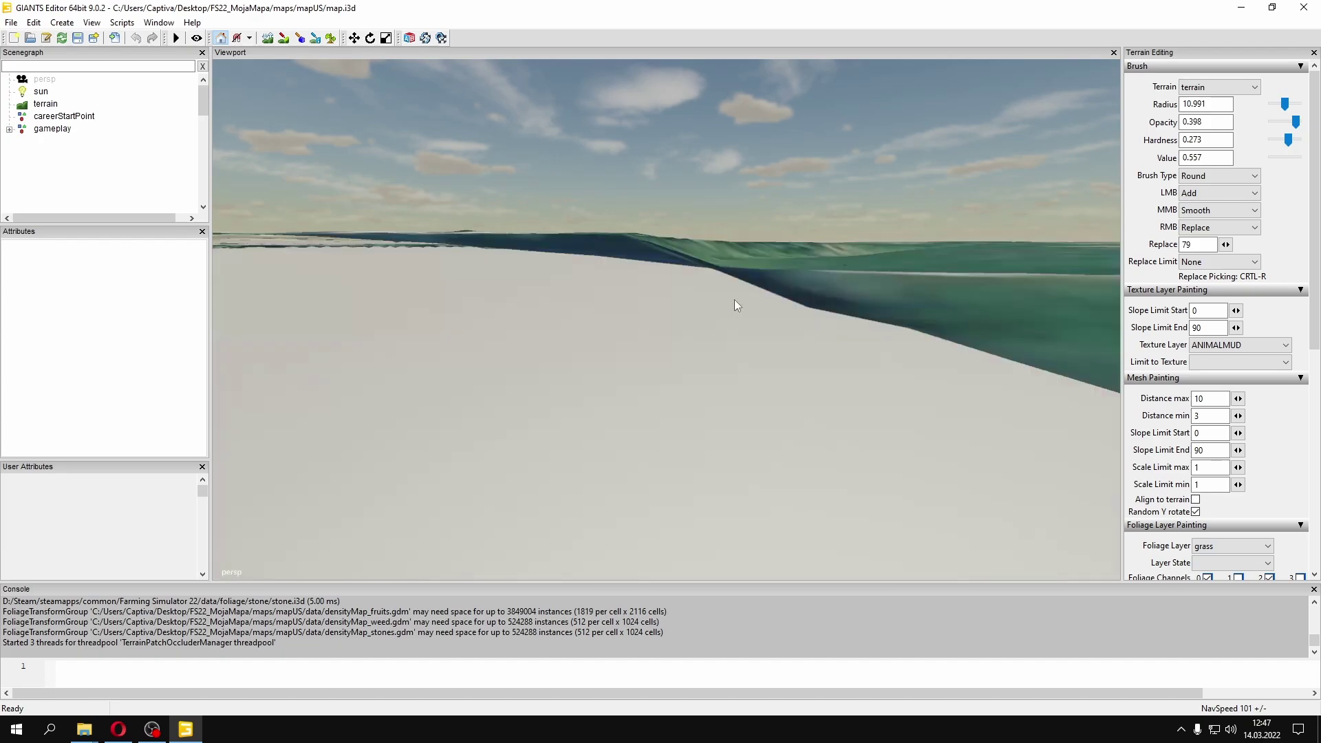
scroll(733, 302, up, 6)
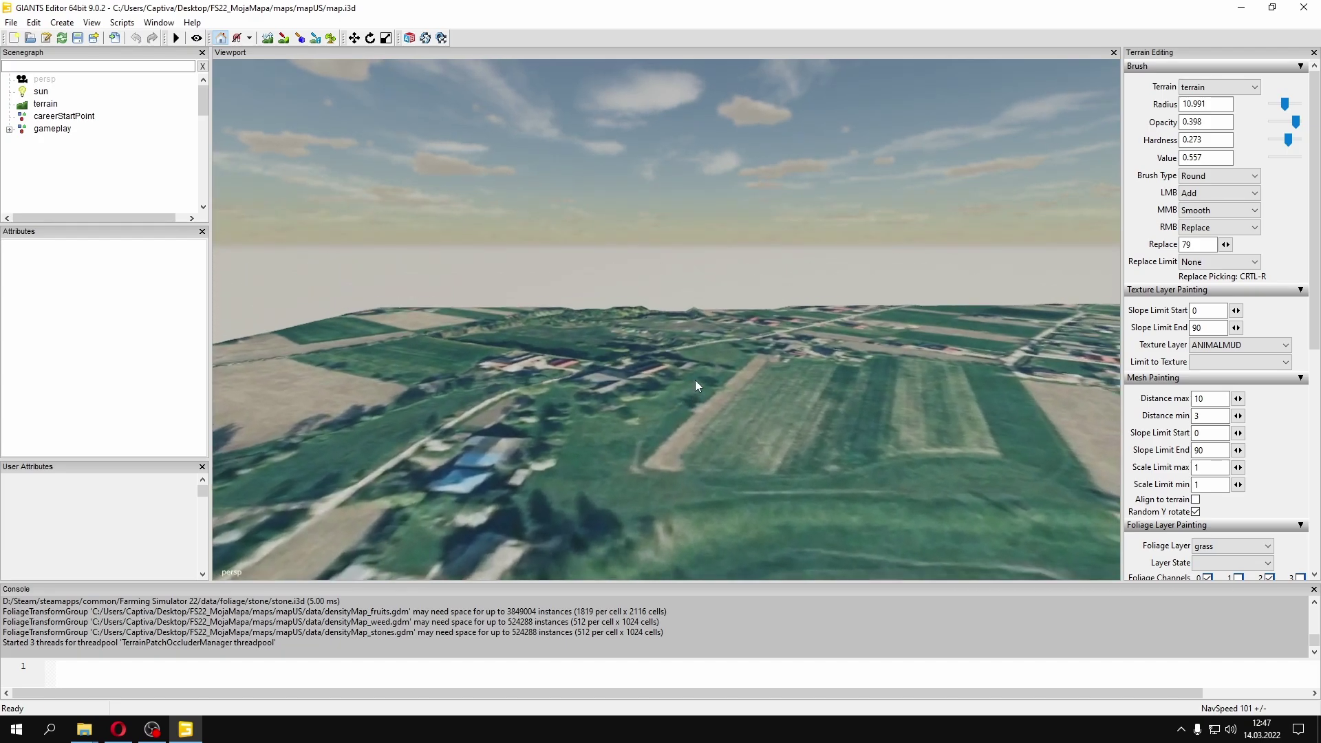
drag(695, 380, 607, 365)
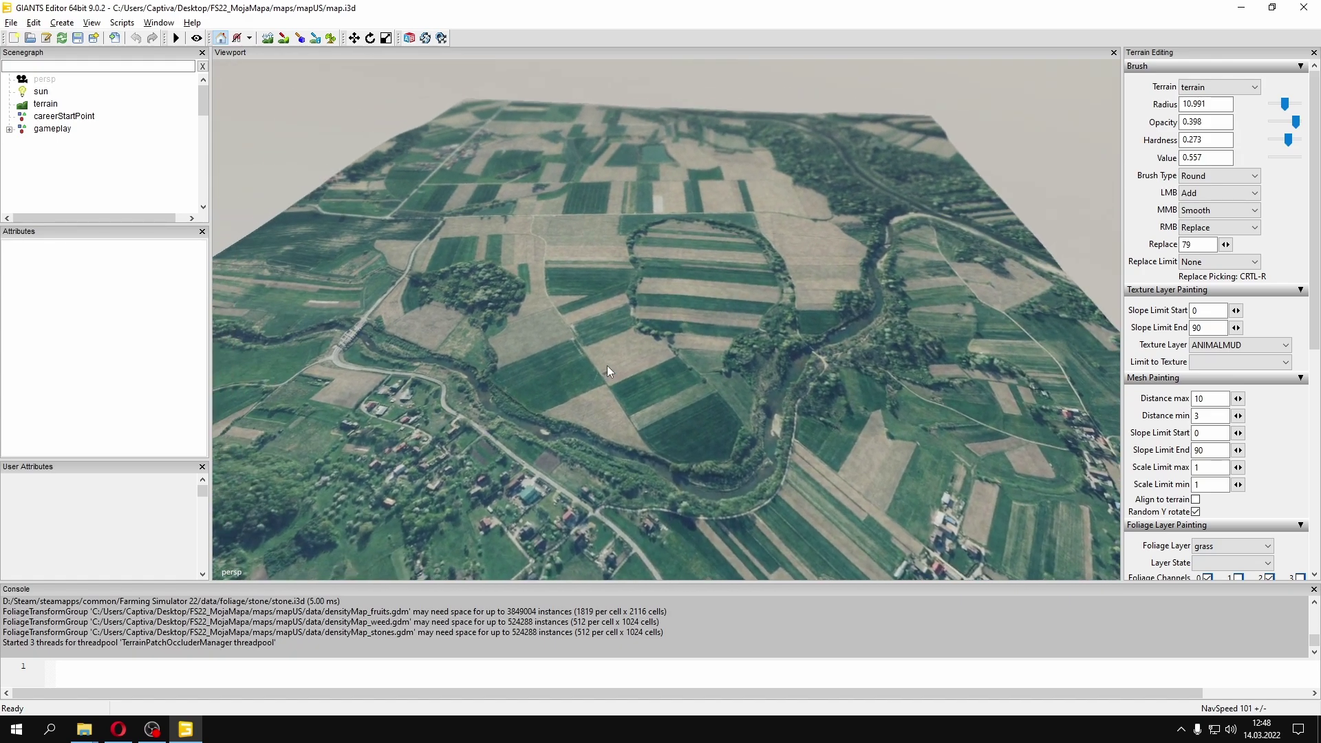
key(alt)
Enlarge the console area and look through the map's loading log for errors and warnings
drag(406, 585, 419, 445)
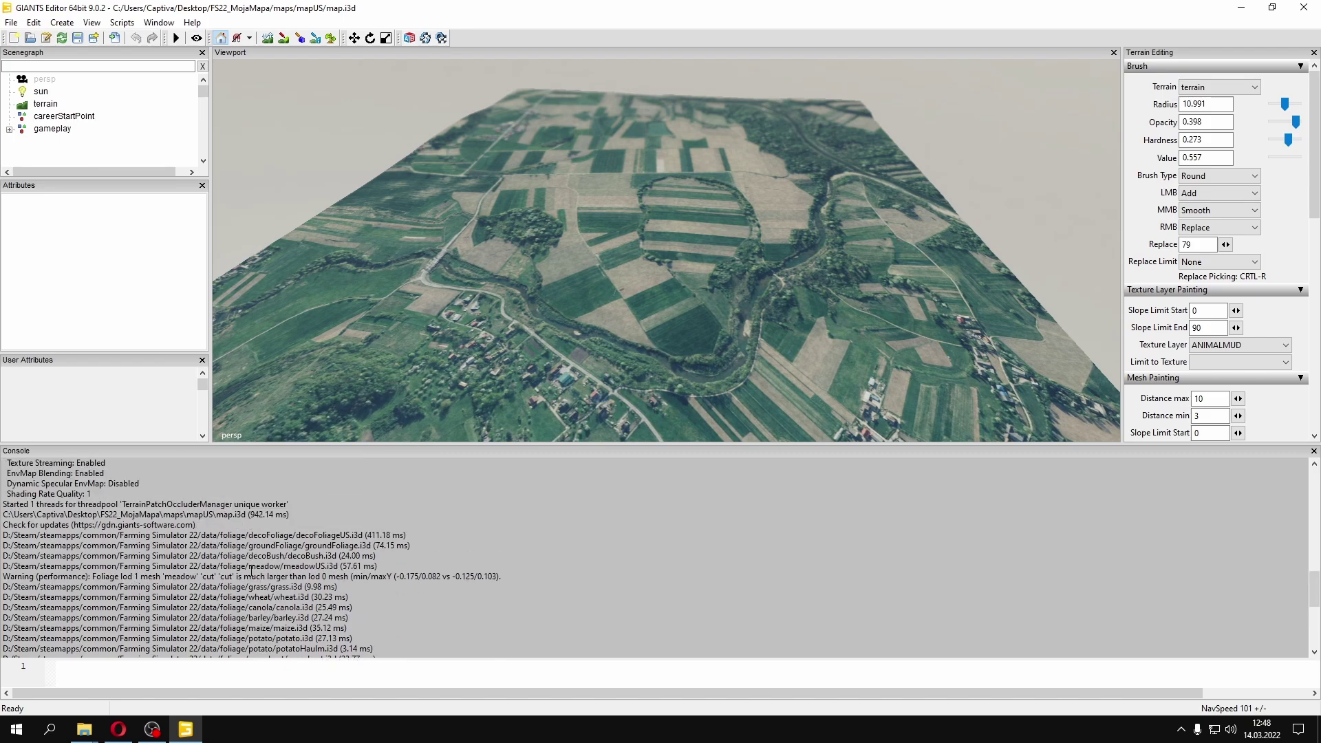
scroll(207, 574, down, 6)
scroll(117, 571, up, 10)
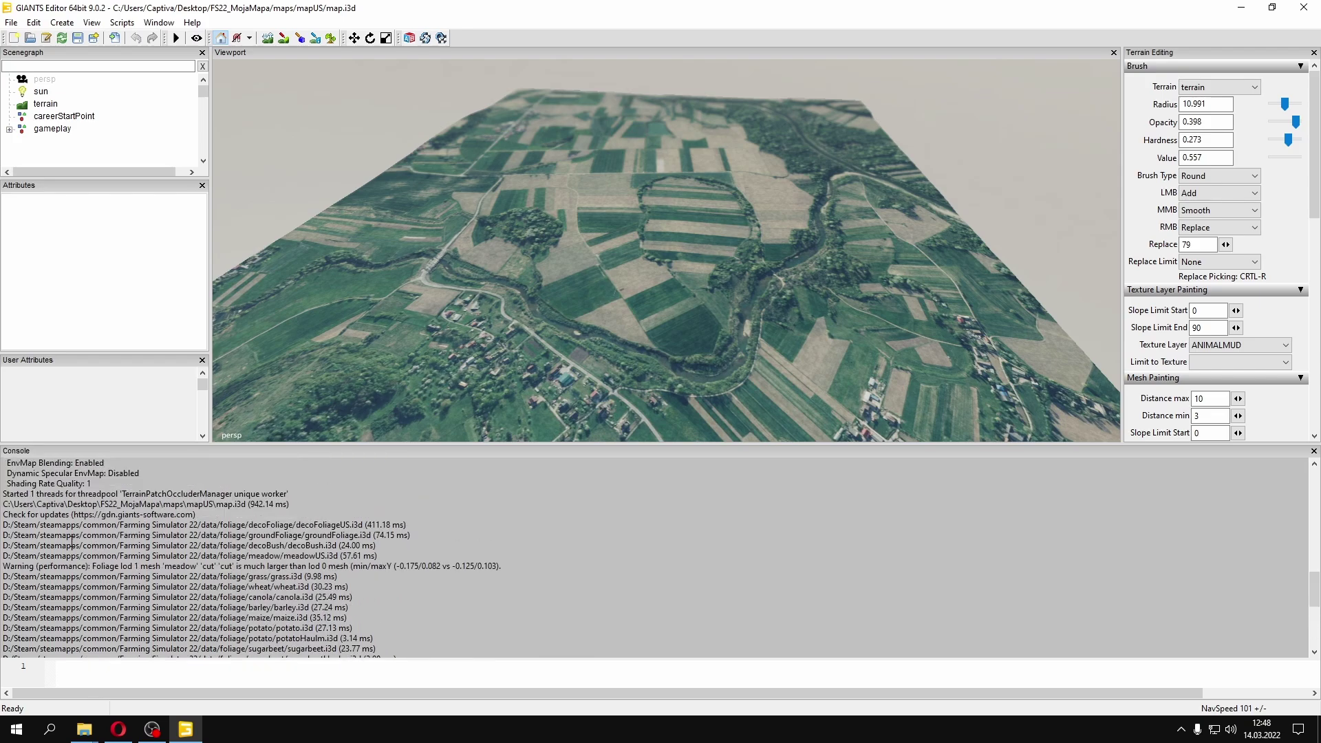
Shrink the console area back and close GIANTS Editor, saving the changes to map.i3d
scroll(103, 536, down, 8)
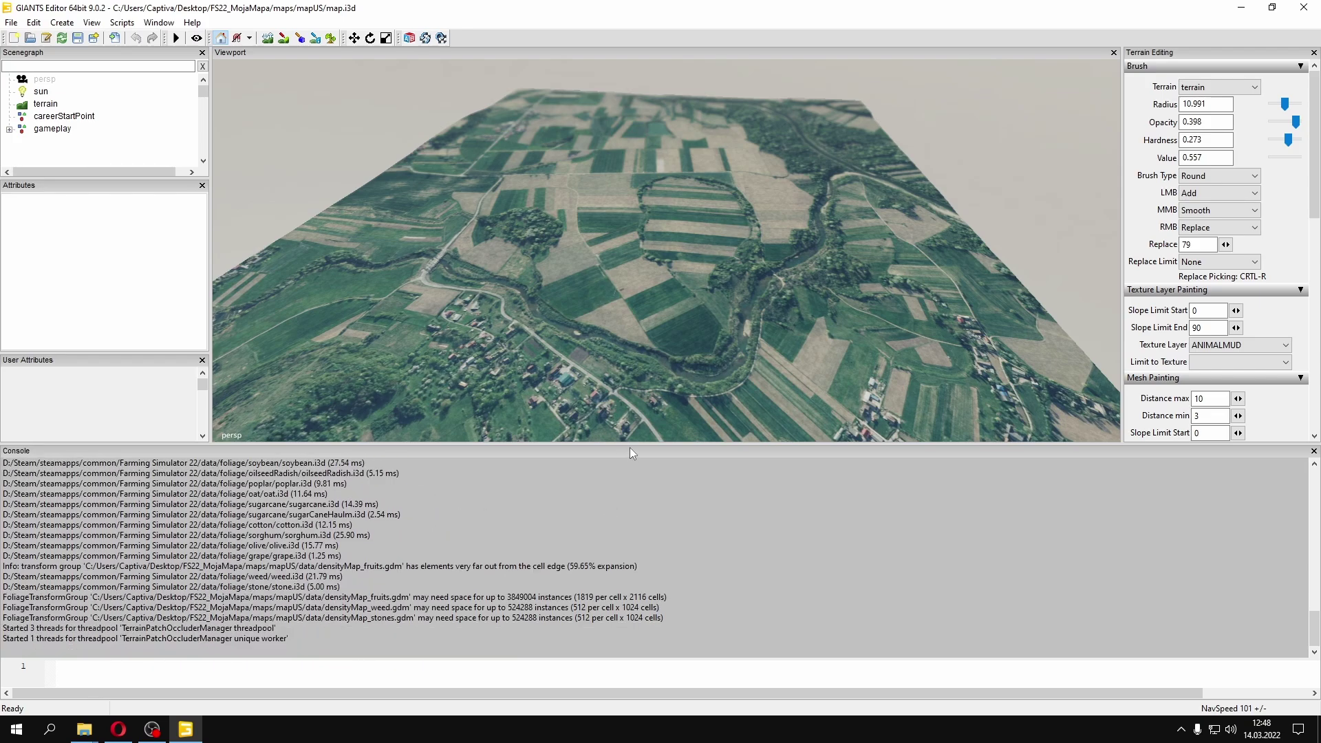
drag(630, 446, 628, 597)
click(1304, 7)
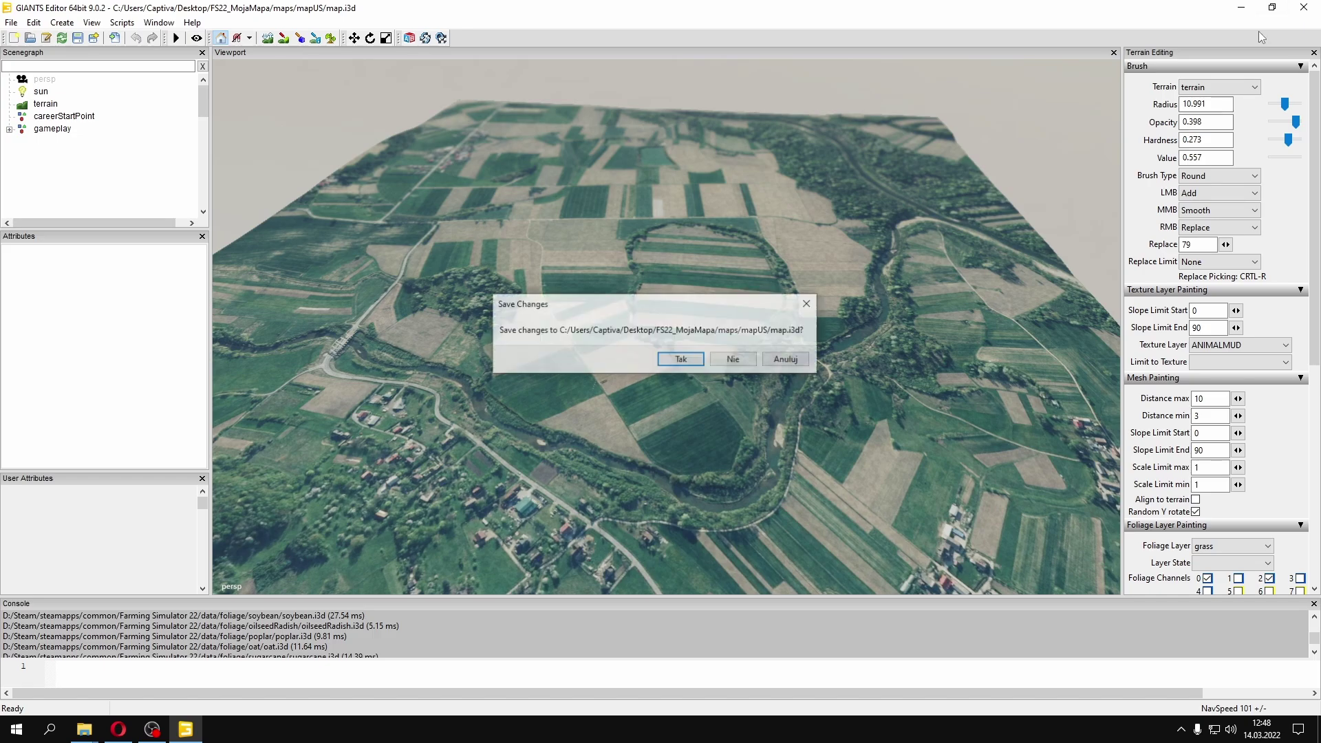
click(679, 359)
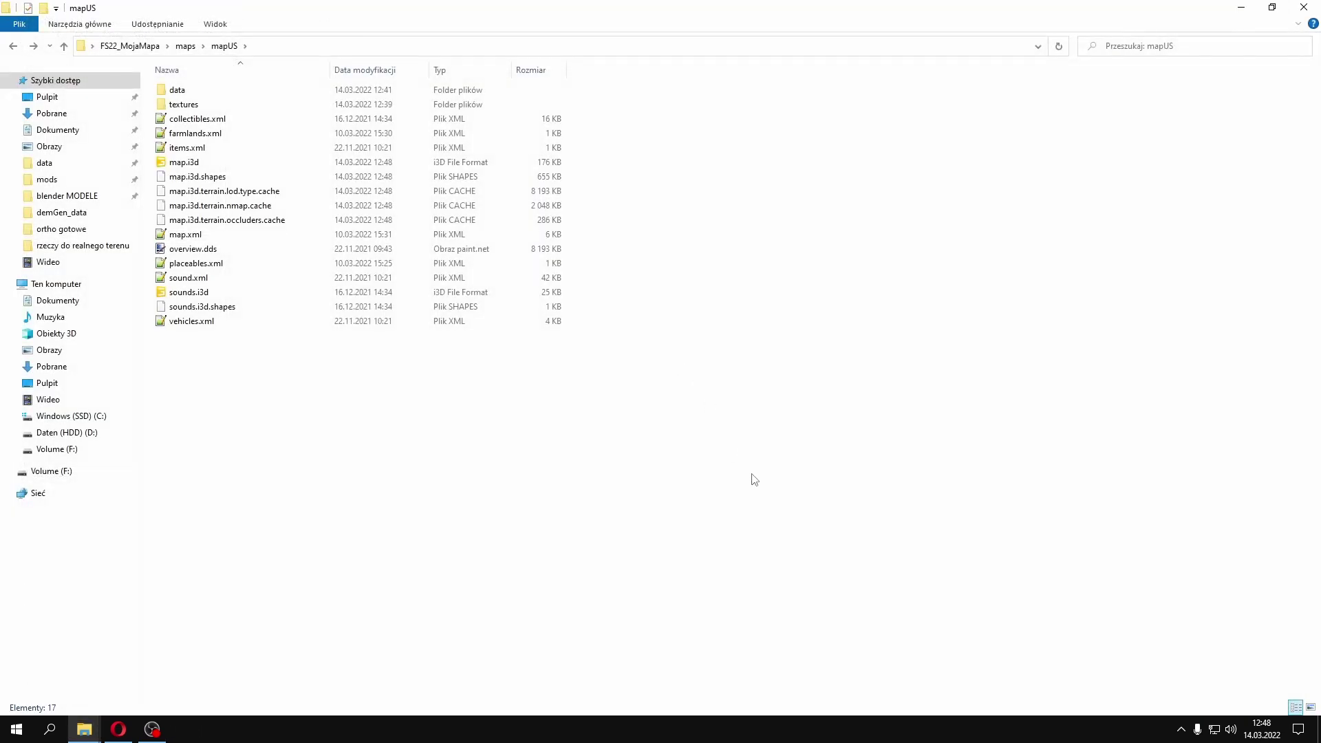
Check the ortho texture files in the textures/terrain folder of mapUS, and close the folder window
double_click(196, 107)
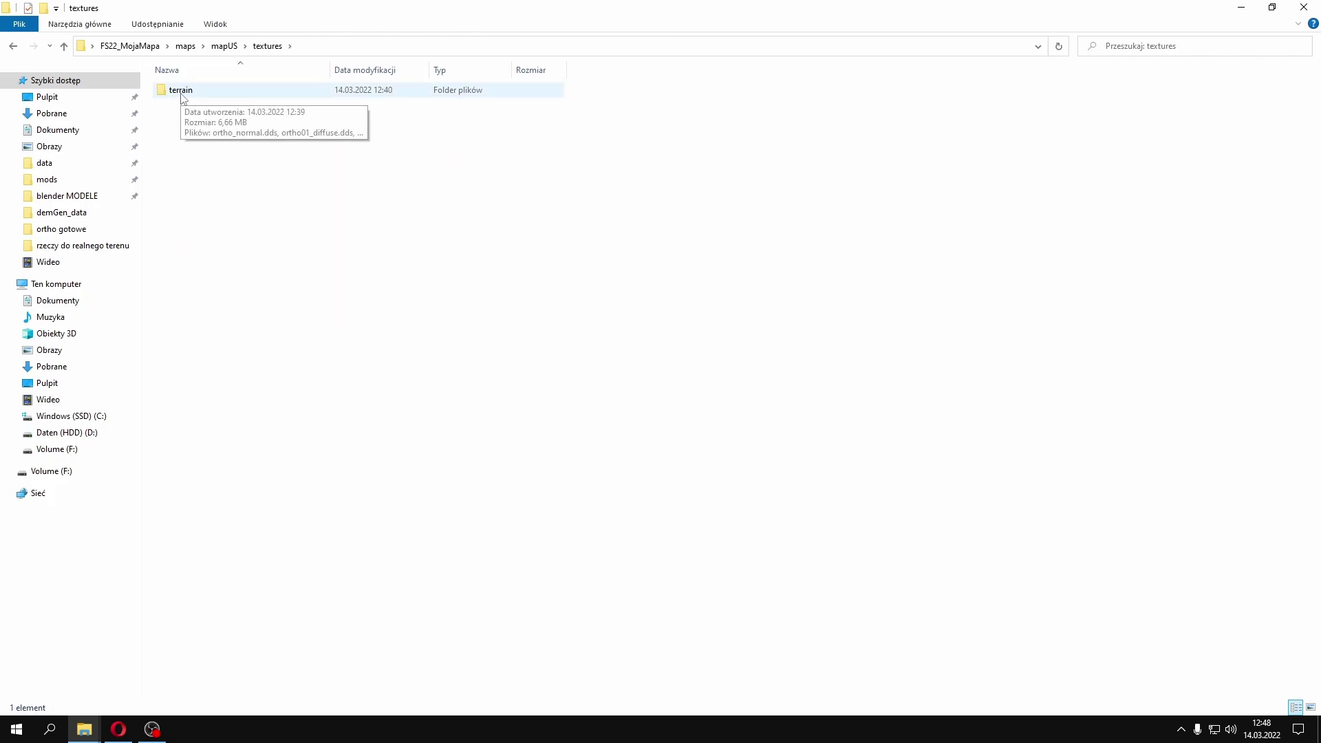
double_click(182, 95)
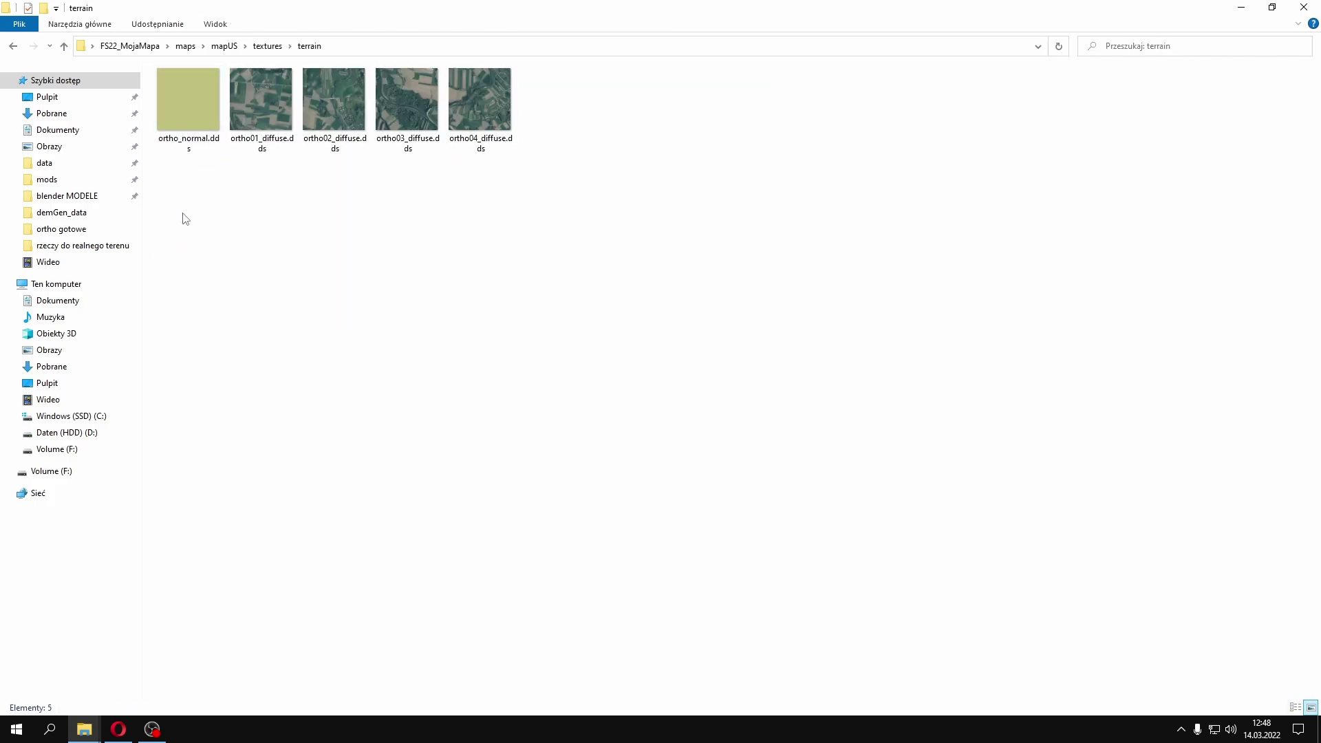
drag(183, 215, 594, 110)
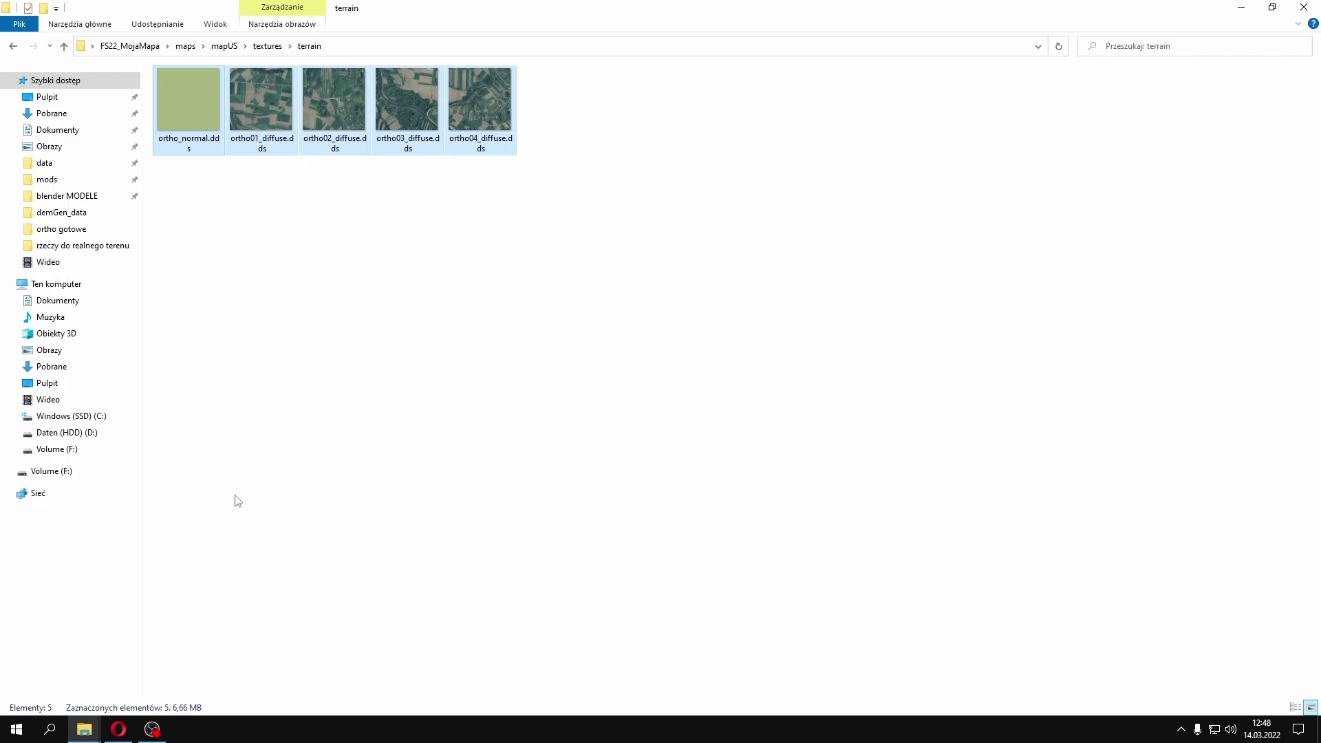
click(354, 451)
key(alt+Up)
key(alt+Up)
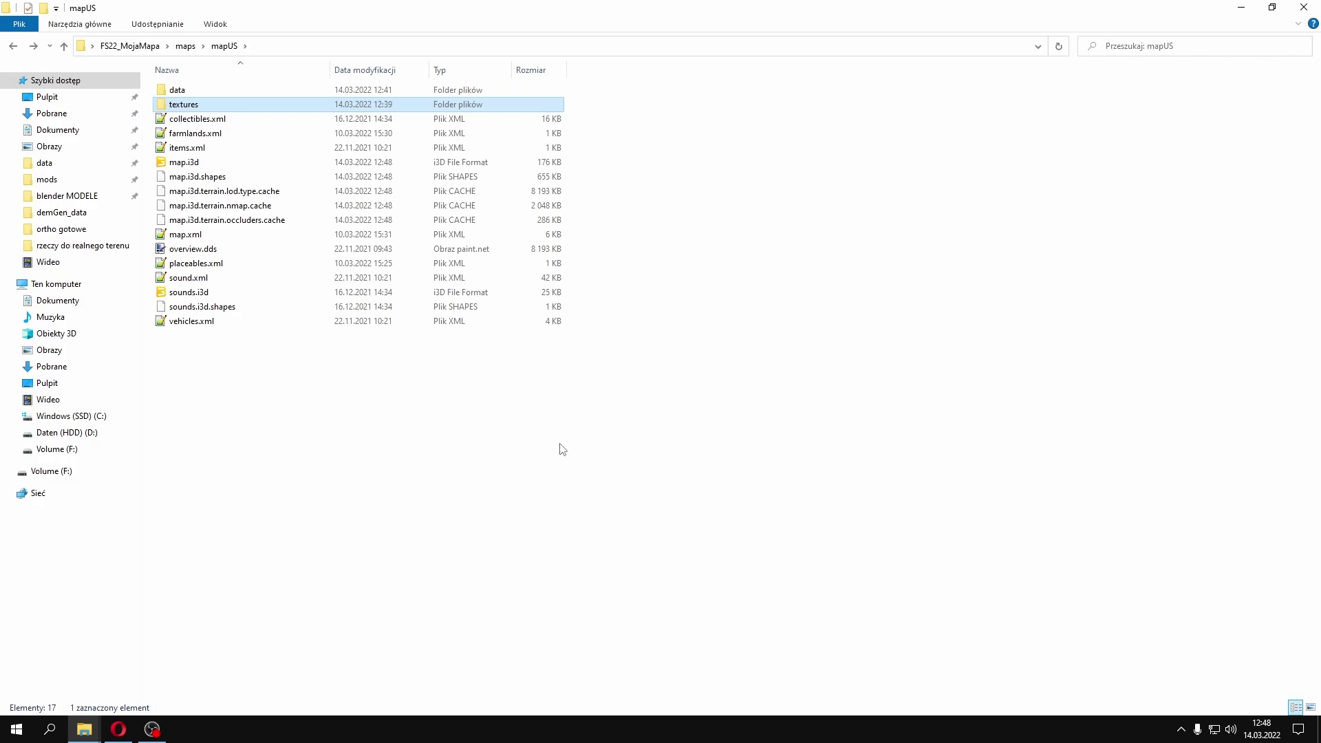
click(1295, 13)
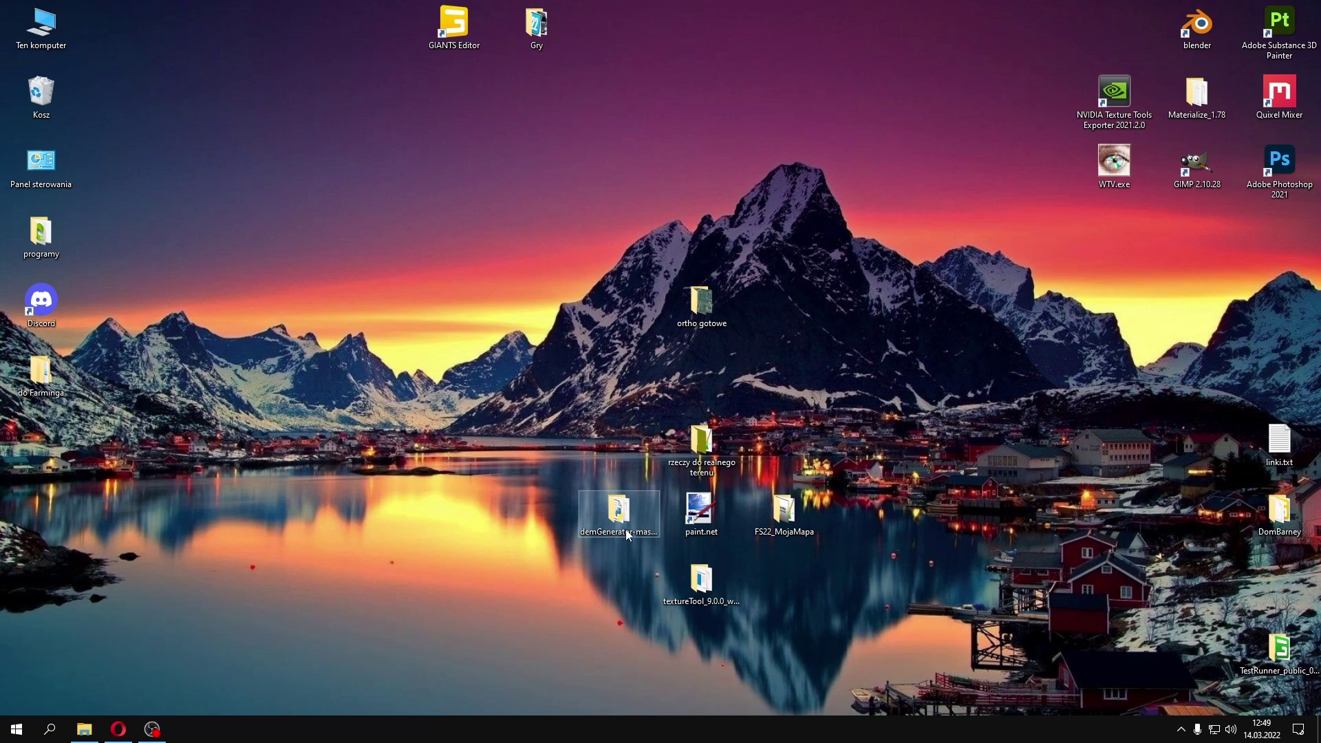
click(706, 448)
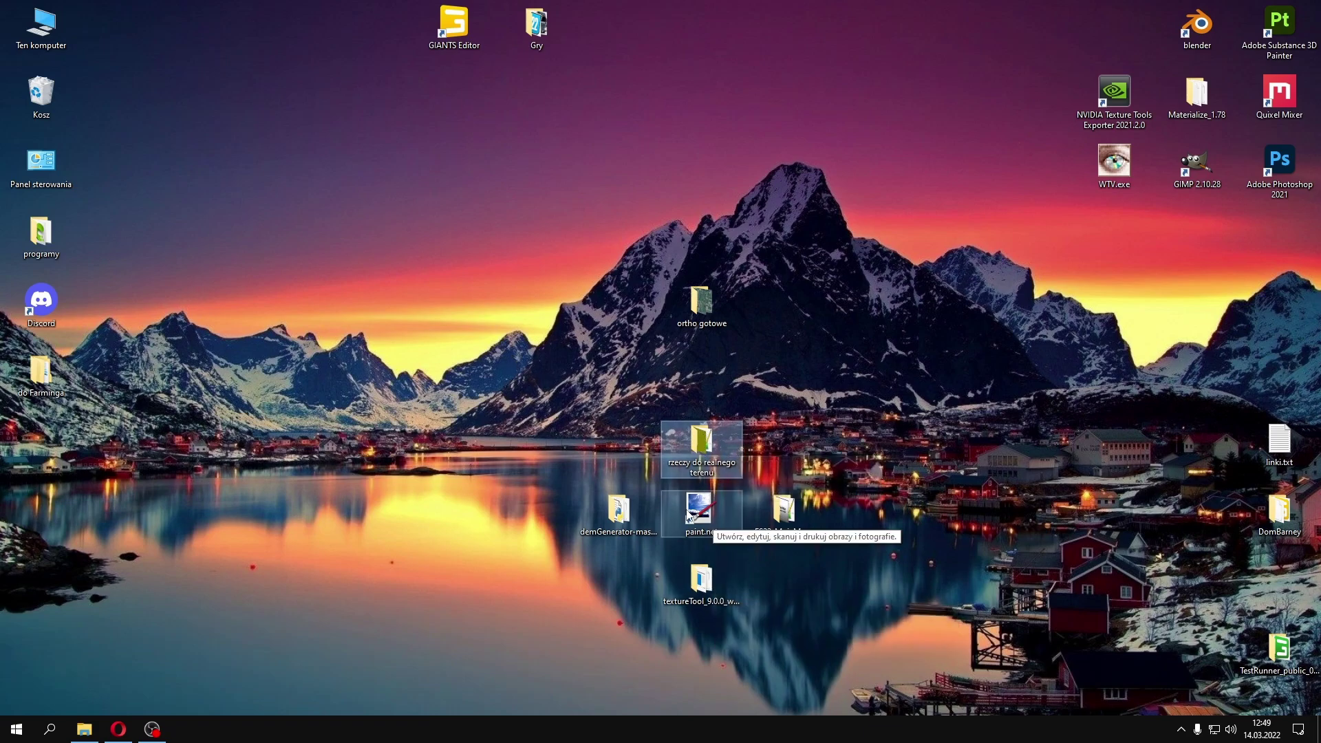
click(688, 513)
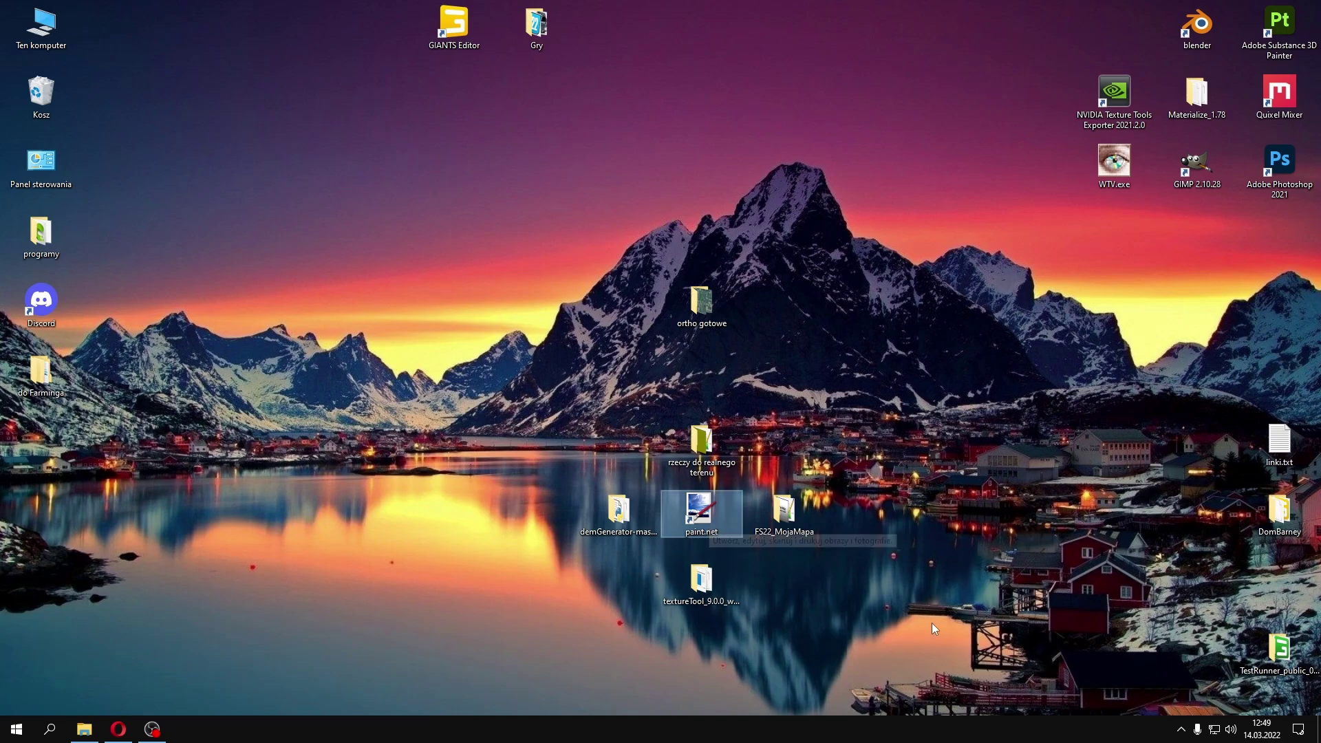
drag(658, 644, 819, 577)
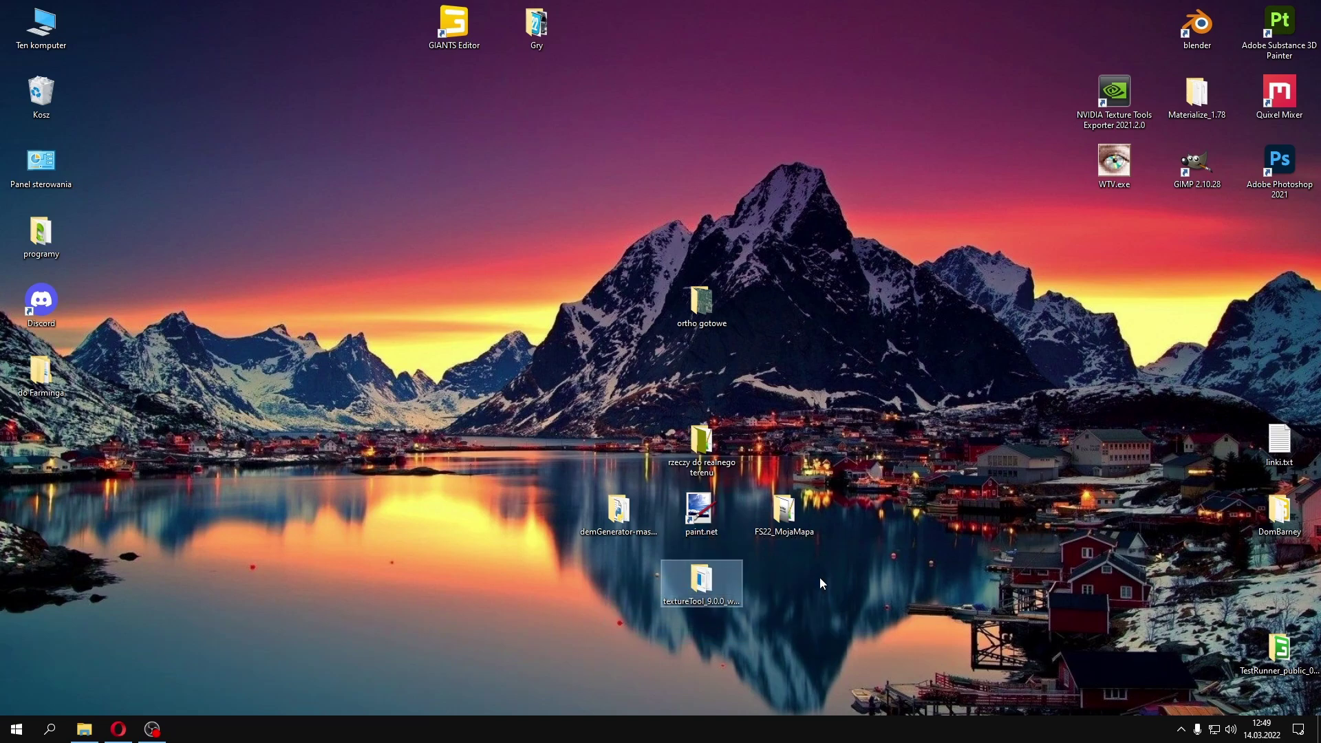
click(443, 658)
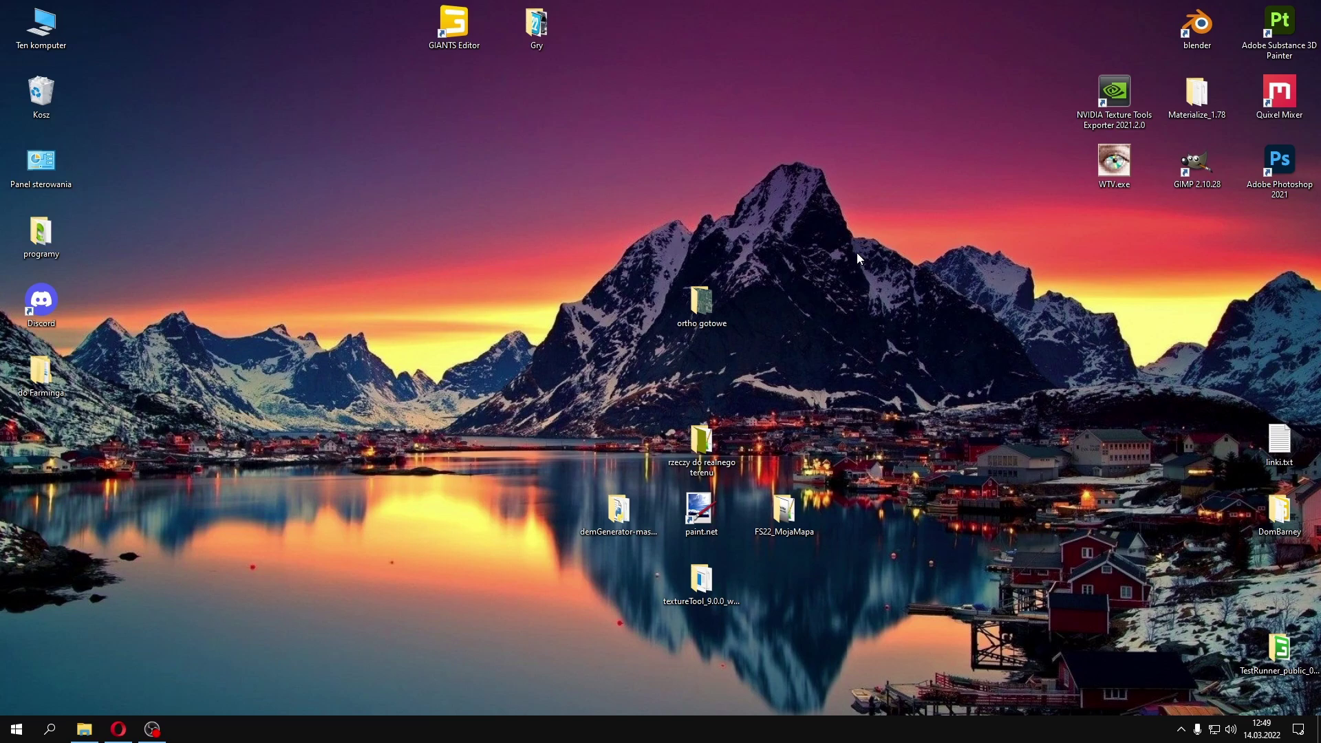